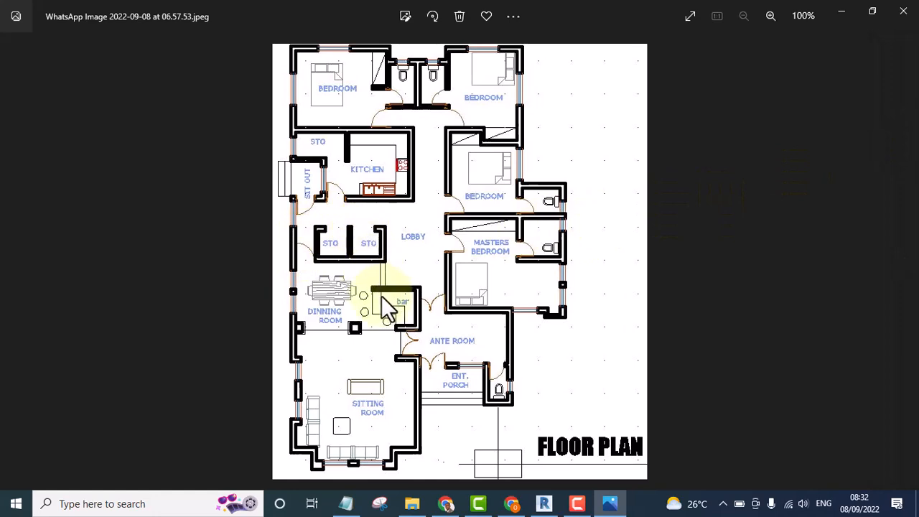
- Switch to Revit, import the image "WhatsApp Image 2022-09-08 at 06.57.53" from Downloads, and place it inside the fence on the Level 1 floor plan
left_click(543, 503)
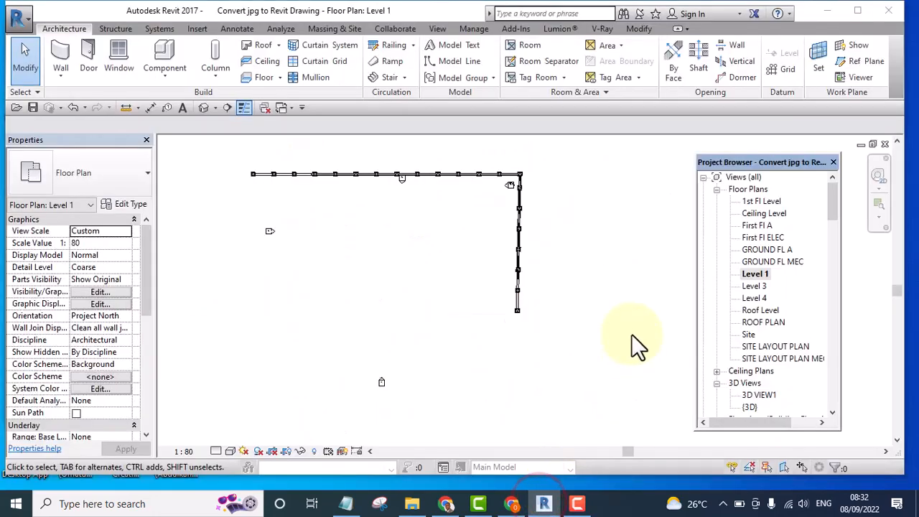
middle_click_drag(438, 275, 409, 278)
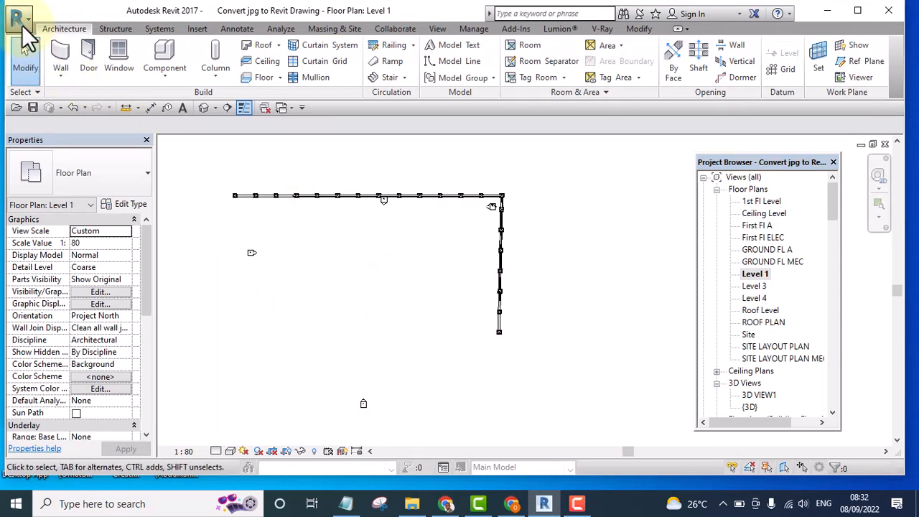
left_click(197, 29)
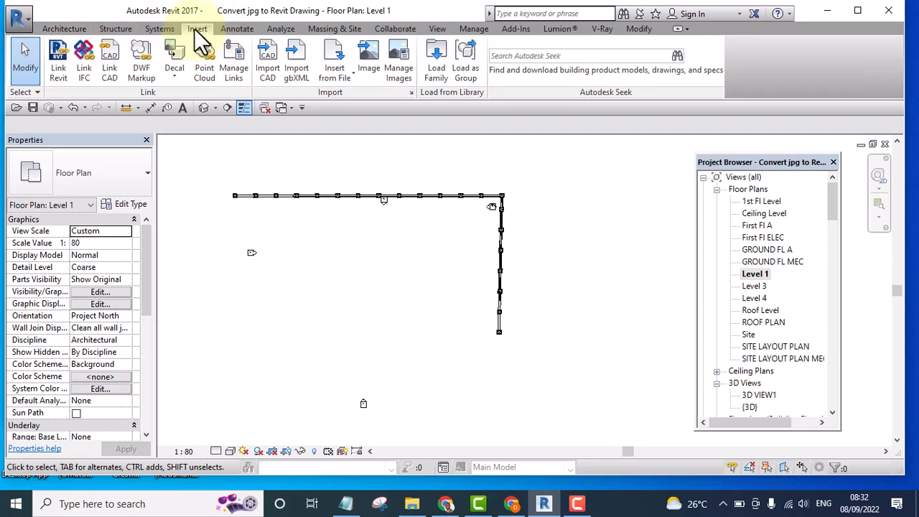
left_click(369, 54)
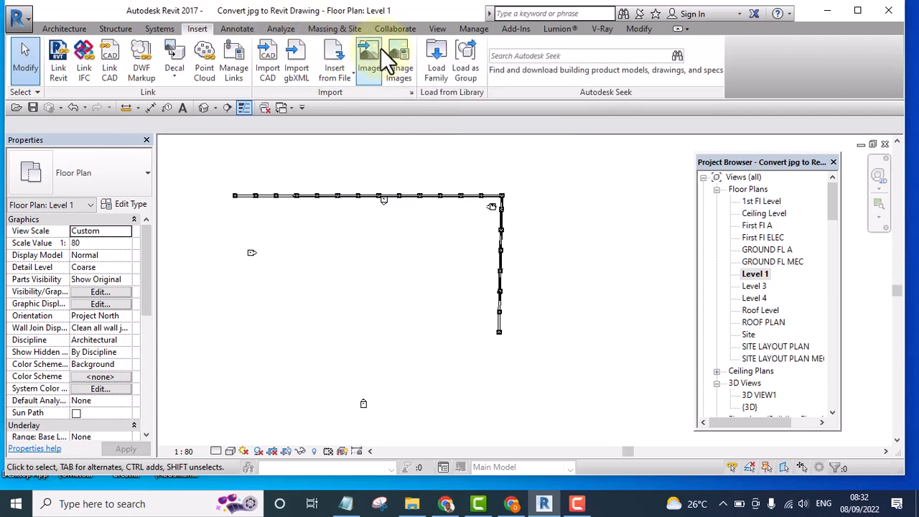
left_click(369, 51)
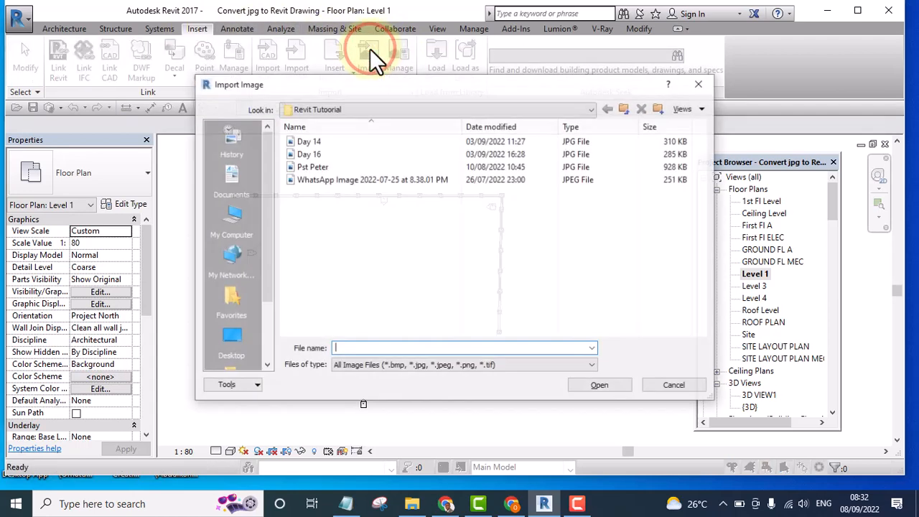
left_click(359, 109)
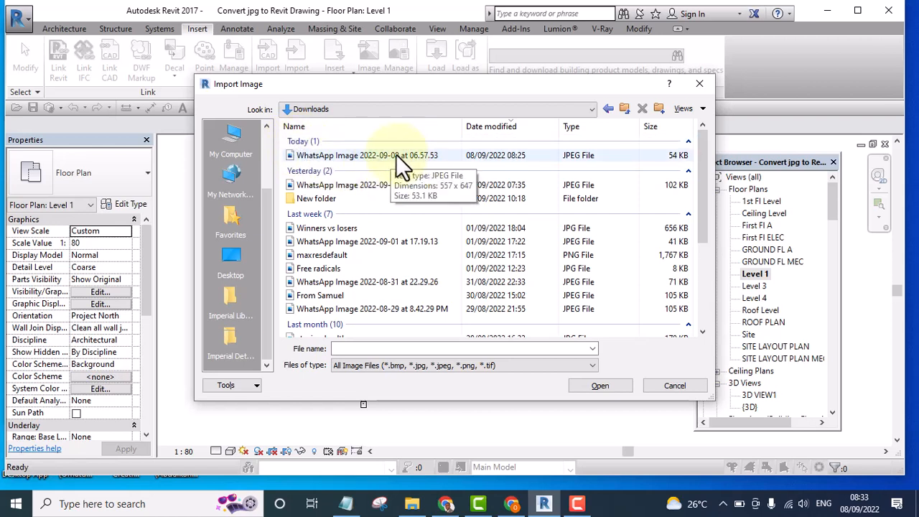
left_click(392, 155)
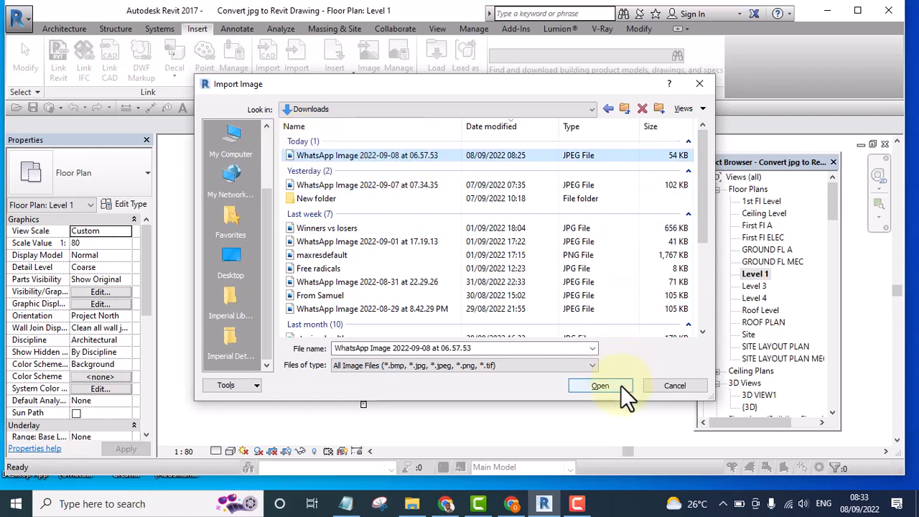
left_click(602, 387)
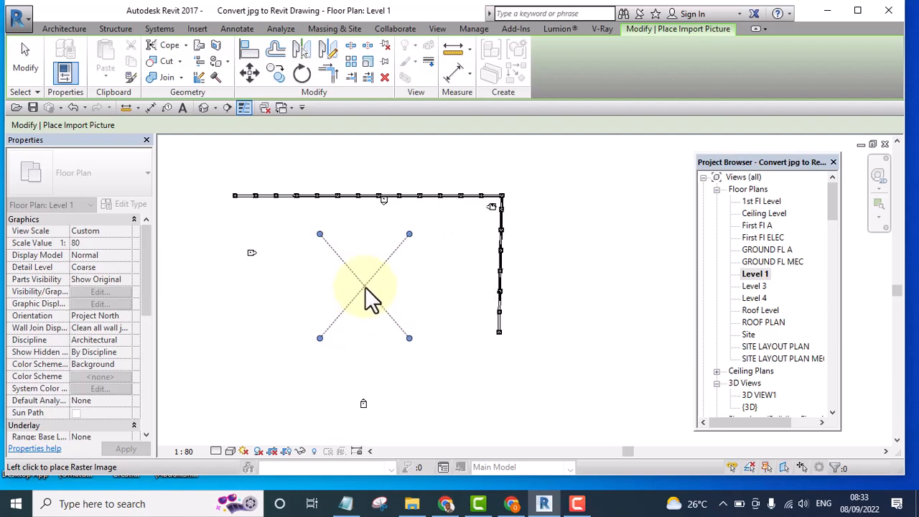
left_click(365, 286)
left_click(442, 266)
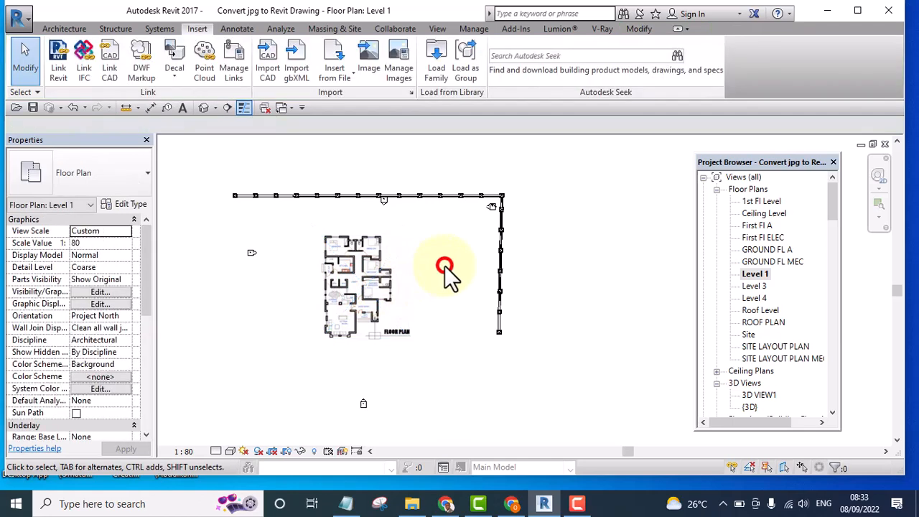
- Inspect the imported floor plan image up close and against the surrounding fence
scroll(355, 290, "up", 1)
scroll(355, 290, "up", 4)
scroll(362, 290, "down", 3)
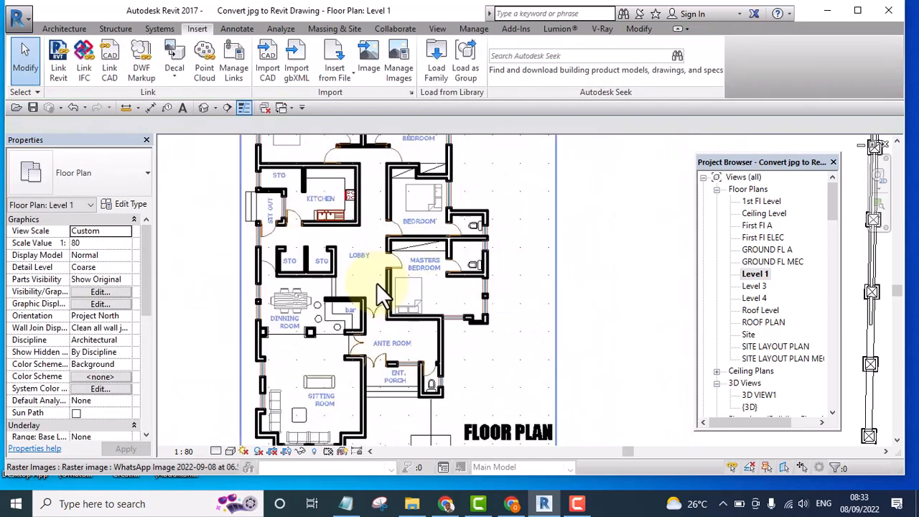
scroll(375, 280, "up", 1)
scroll(371, 284, "down", 3)
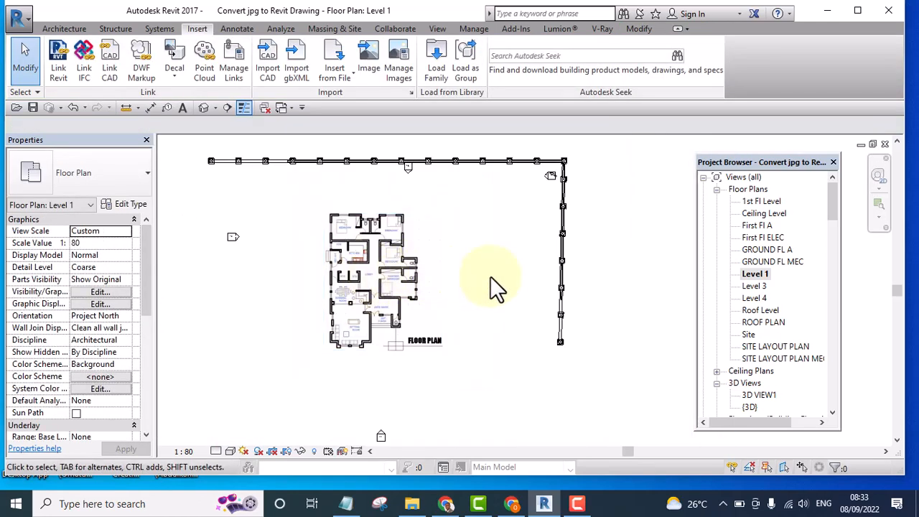
left_click(403, 267)
left_click(507, 264)
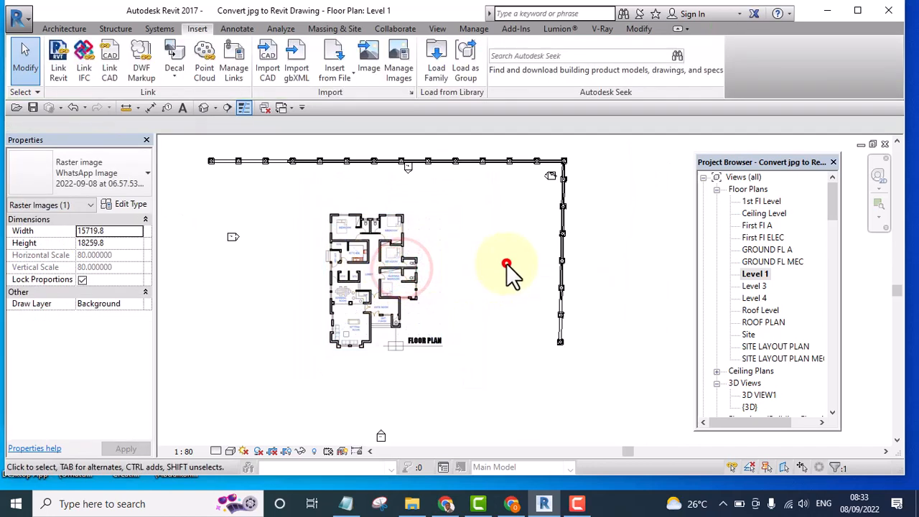
scroll(431, 262, "up", 1)
middle_click_drag(502, 291, 524, 307)
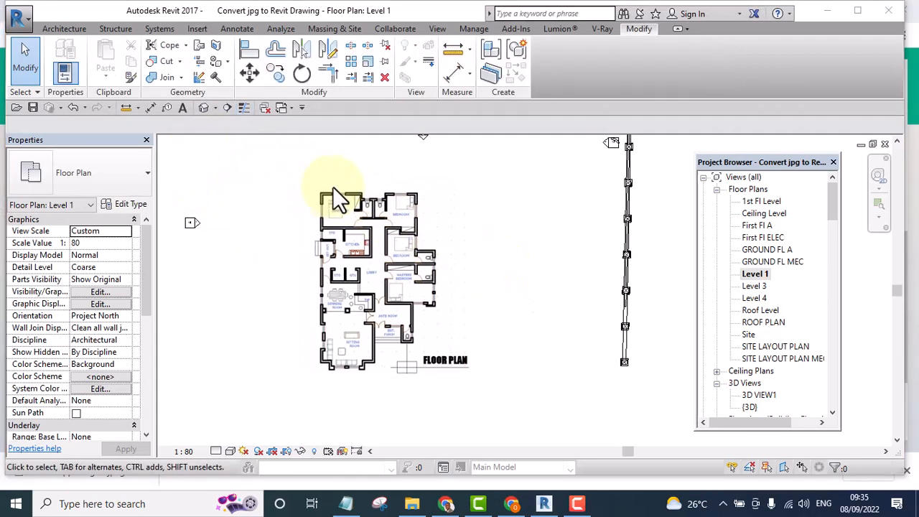
scroll(384, 206, "up", 3)
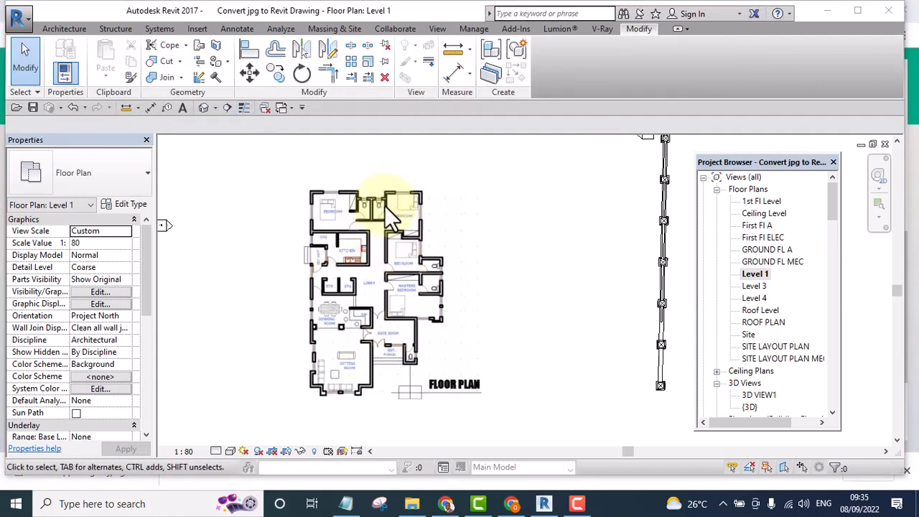
scroll(388, 194, "up", 2)
scroll(390, 182, "down", 4)
scroll(387, 205, "up", 2)
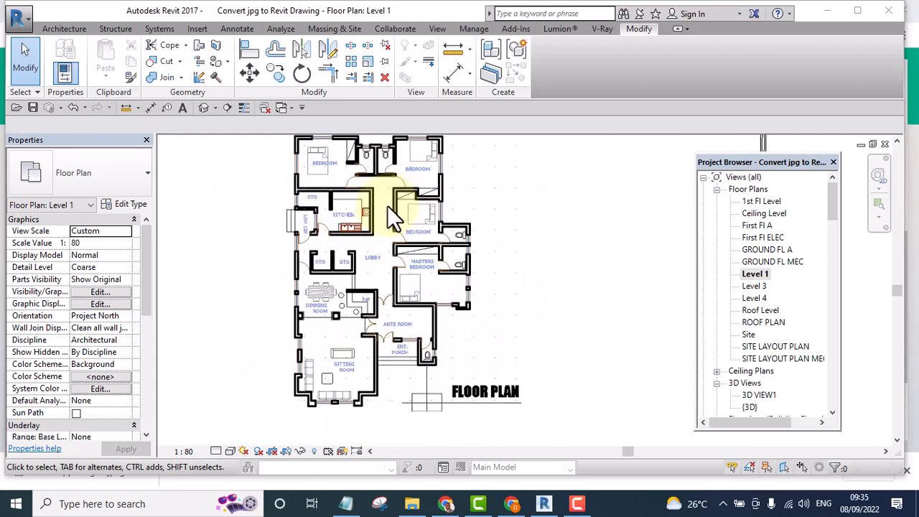
scroll(361, 226, "down", 3)
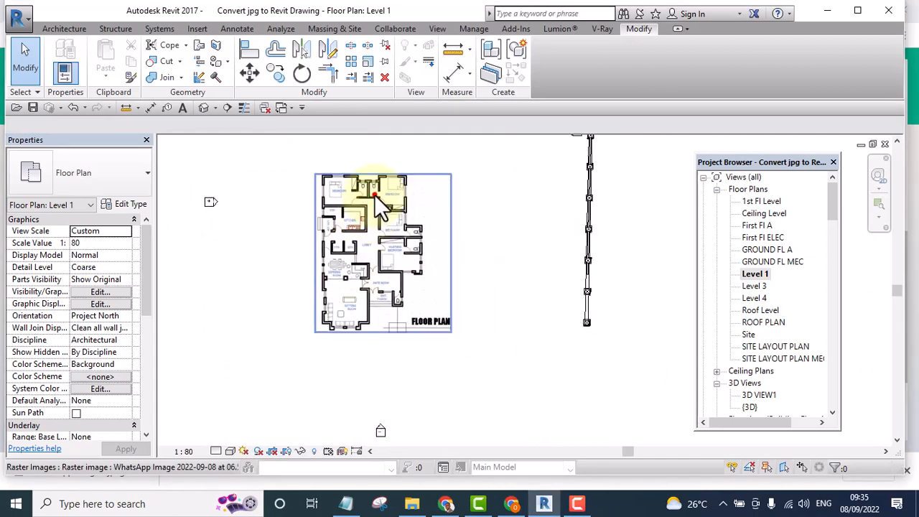
- Enlarge the floor plan image proportionally to about 29462.8 wide by 34223.4 high
left_click(381, 204)
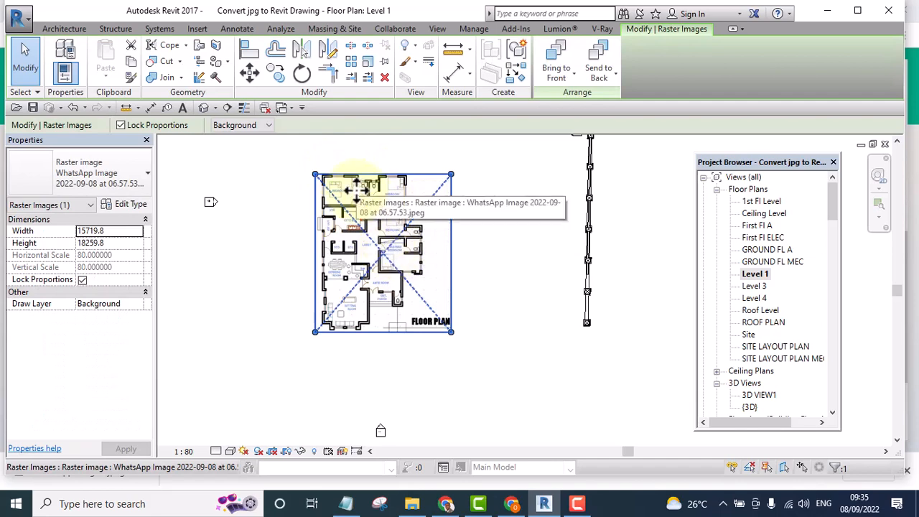
left_click_drag(451, 333, 617, 430)
scroll(395, 216, "down", 4)
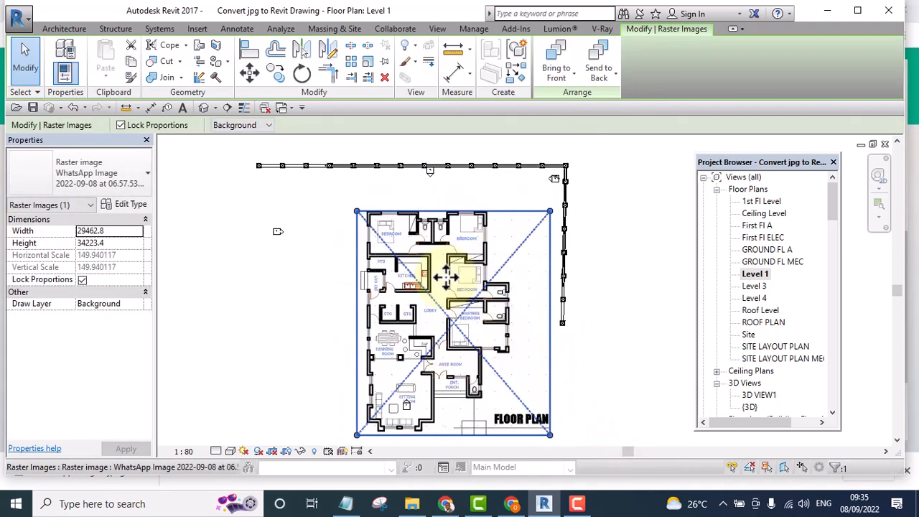
- Shrink the floor plan image proportionally to about 6771.9 wide by 7866.1 high, and reduce it slightly further
left_click_drag(507, 235, 431, 277)
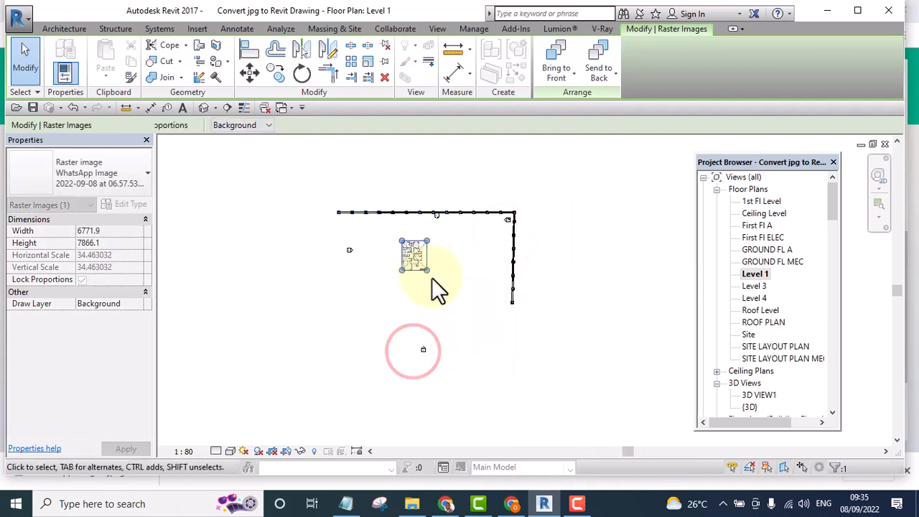
scroll(414, 248, "up", 5)
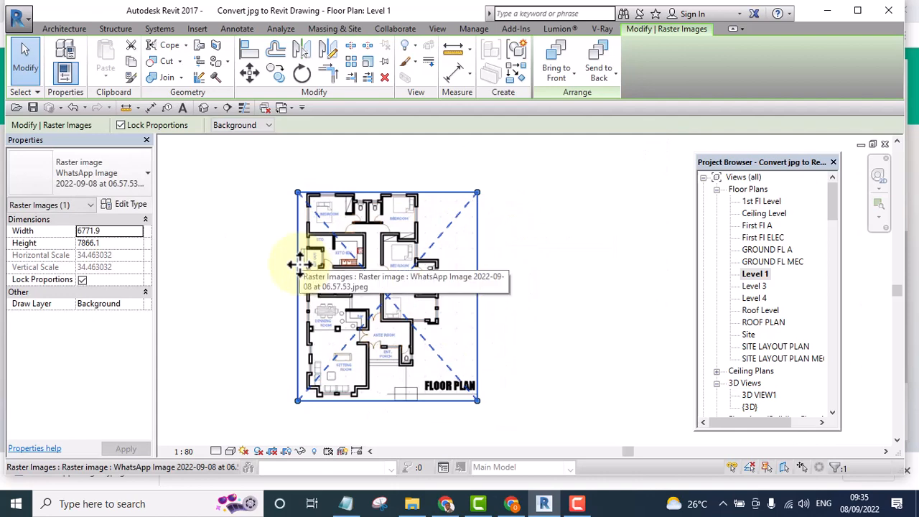
scroll(410, 248, "down", 2)
scroll(361, 287, "up", 3)
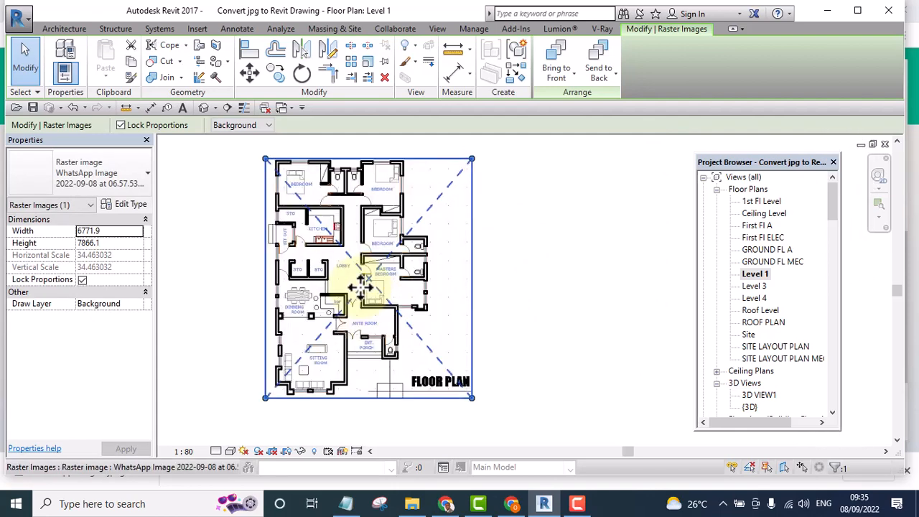
scroll(441, 283, "down", 3)
left_click_drag(471, 211, 447, 239)
left_click(505, 220)
- Examine the room layout of the resized floor plan image, from the bedrooms down to the sitting room
scroll(370, 278, "up", 1)
scroll(371, 278, "up", 5)
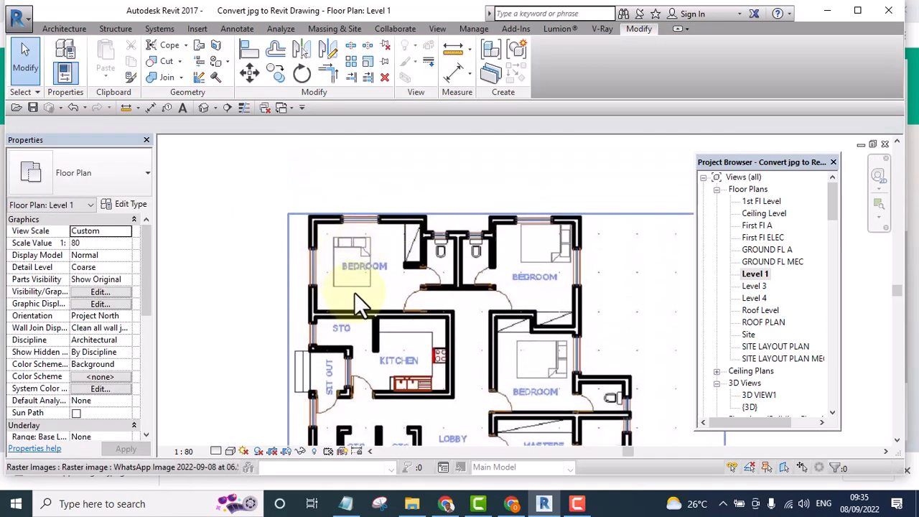
middle_click_drag(449, 314, 425, 276)
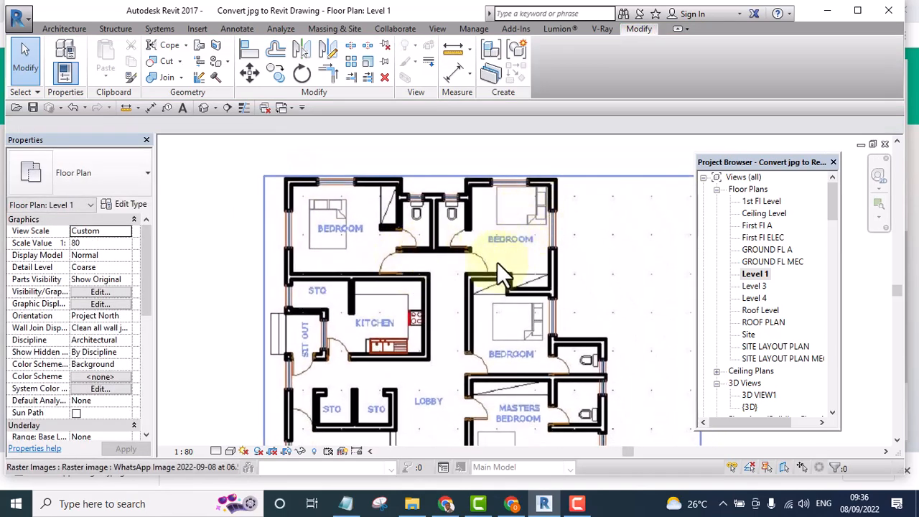
middle_click_drag(494, 291, 474, 216)
scroll(476, 228, "down", 3)
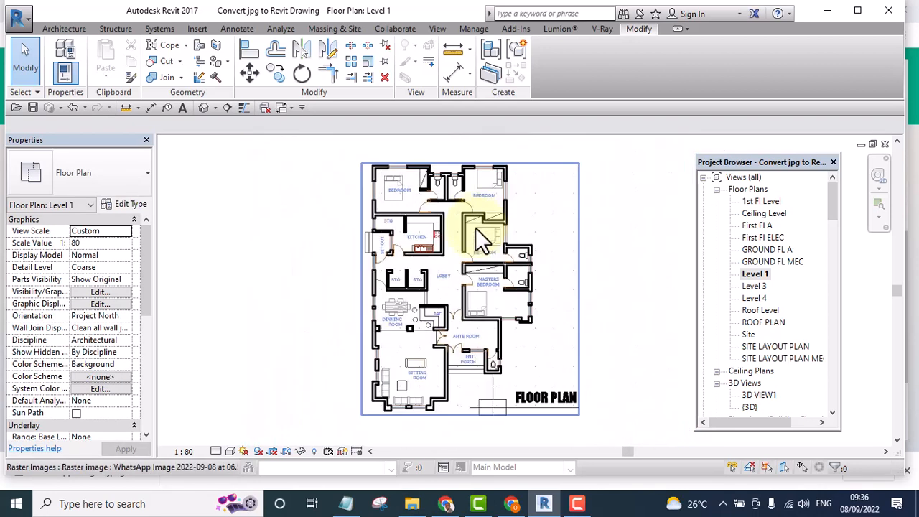
scroll(459, 247, "up", 1)
middle_click_drag(464, 266, 456, 305)
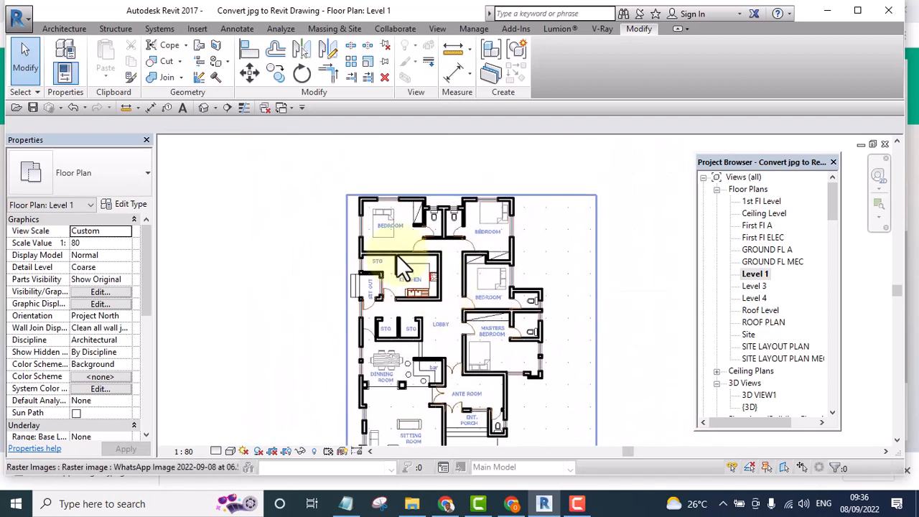
- Draw a vertical architectural wall of type Generic - 200mm 8, about 6500 long, along the west edge of the floor plan image
left_click(59, 29)
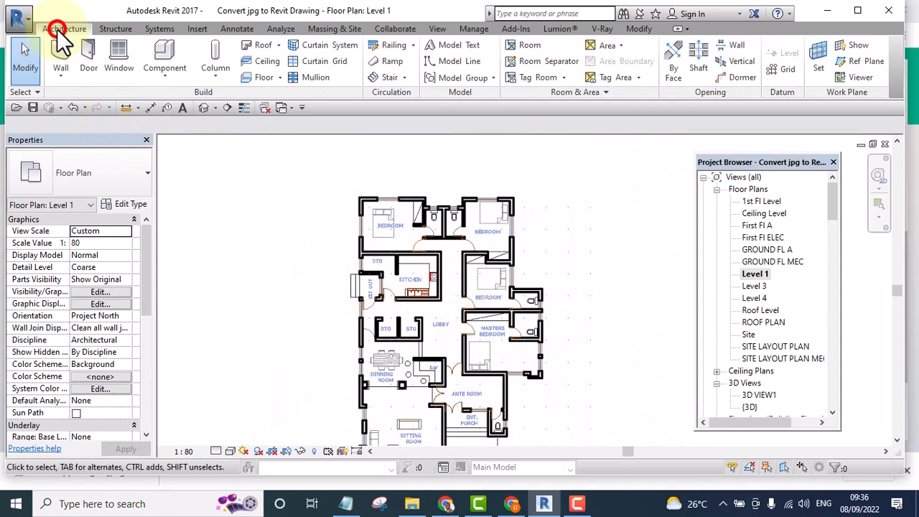
left_click(60, 75)
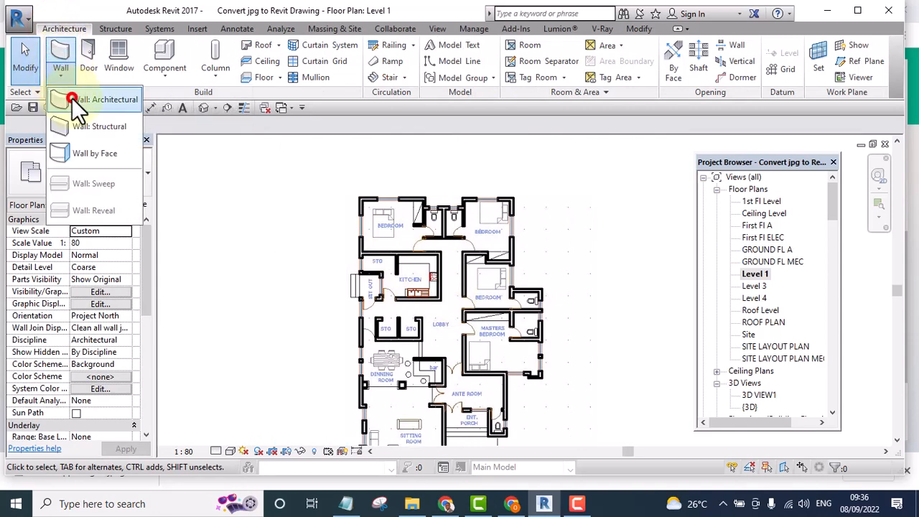
left_click(72, 98)
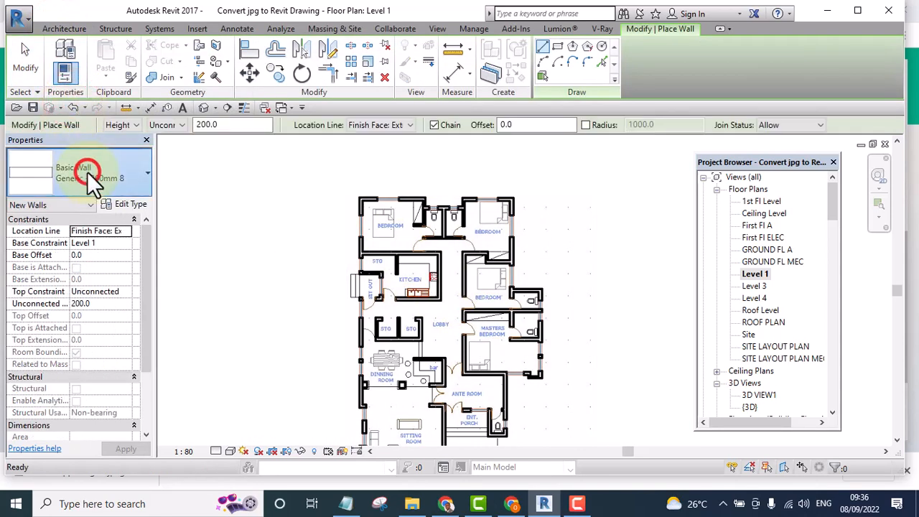
left_click(87, 171)
left_click(81, 224)
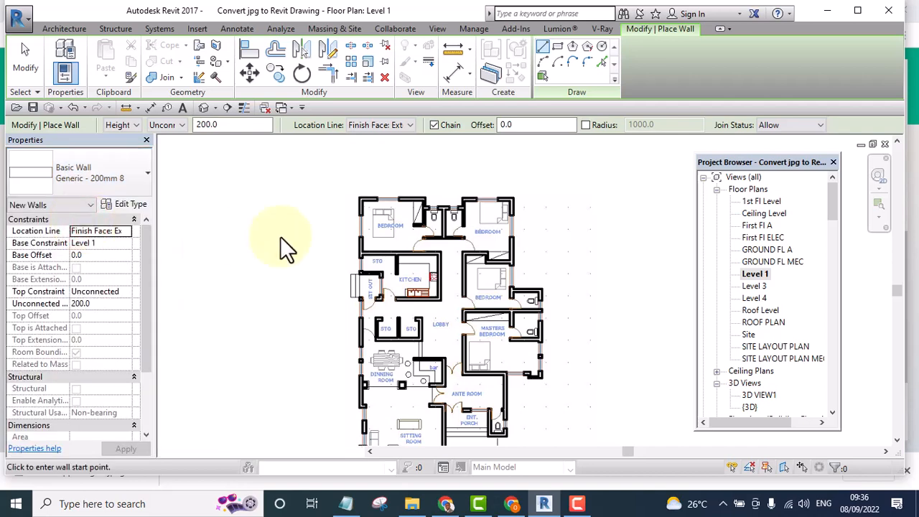
left_click(360, 185)
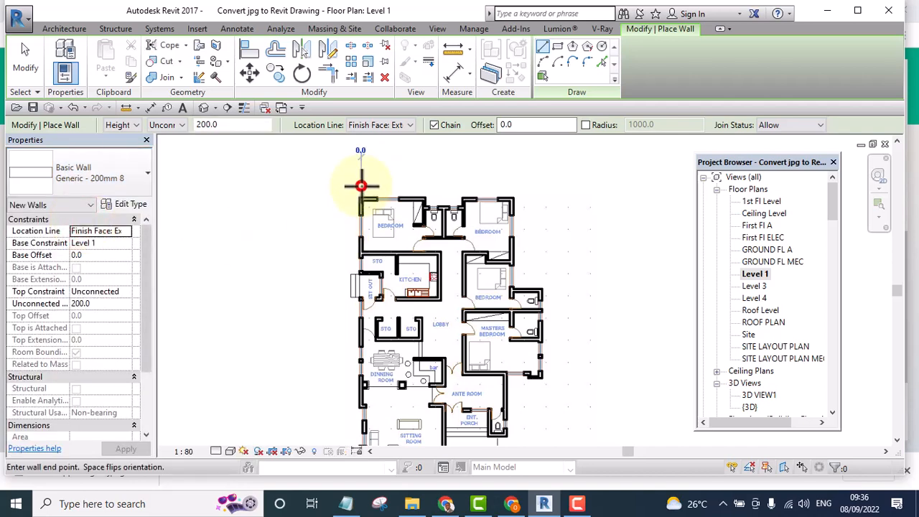
scroll(361, 185, "down", 3)
left_click(358, 313)
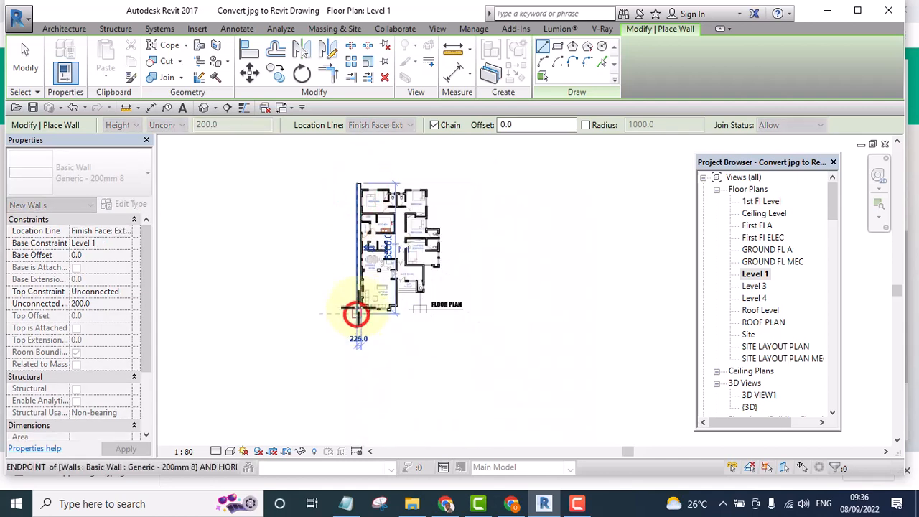
scroll(359, 302, "up", 6)
key("Escape")
key("Escape")
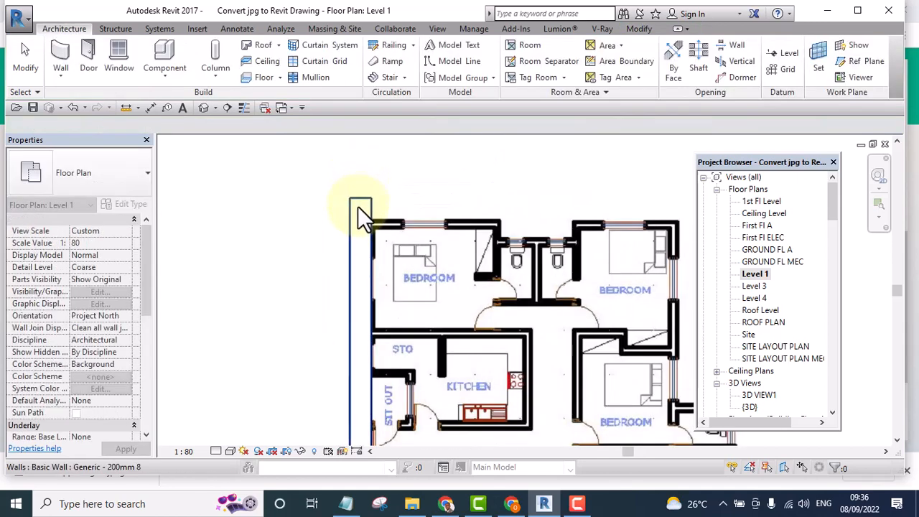
- Copy the vertical wall eastward onto the wall line between the northwest bedroom and its toilet
left_click(359, 205)
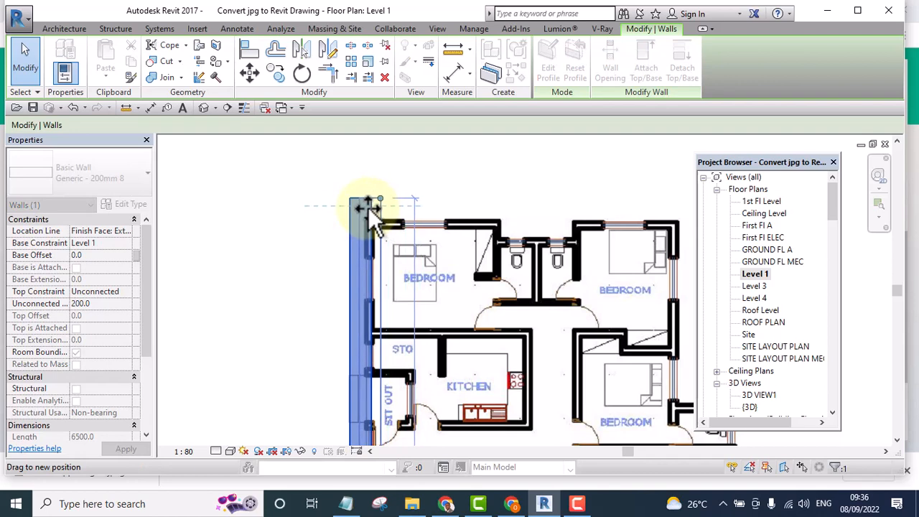
scroll(353, 205, "down", 3)
scroll(348, 210, "up", 2)
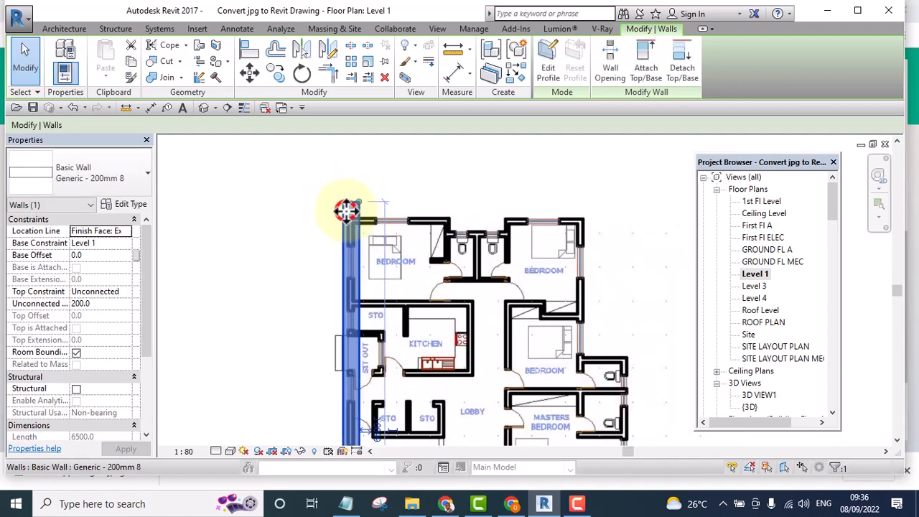
left_click_drag(355, 207, 469, 207)
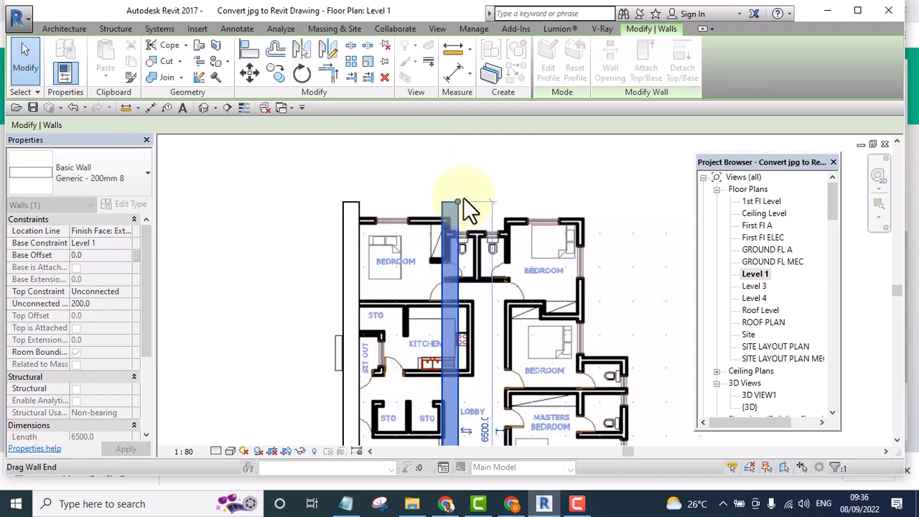
- Dimension the clear distance between the two vertical walls flanking the northwest bedroom, placing the dimension above the floor plan
left_click(480, 150)
scroll(380, 212, "up", 5)
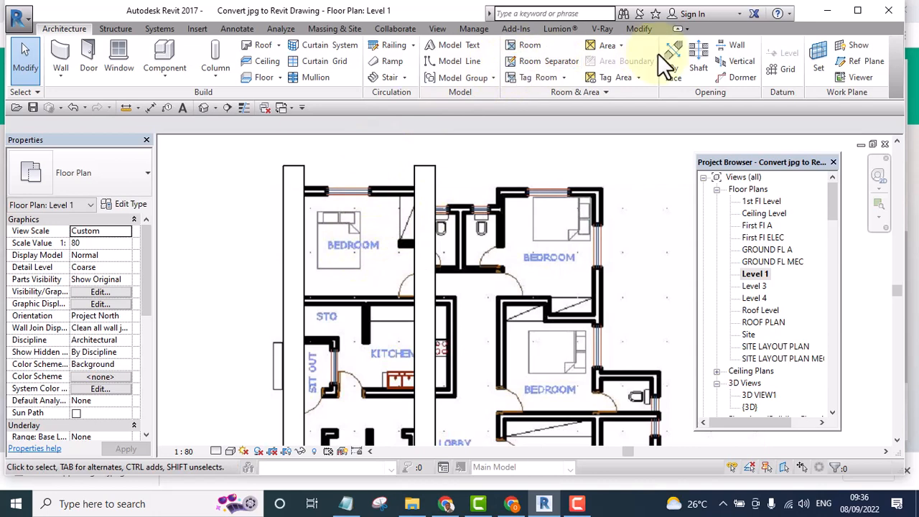
left_click(635, 30)
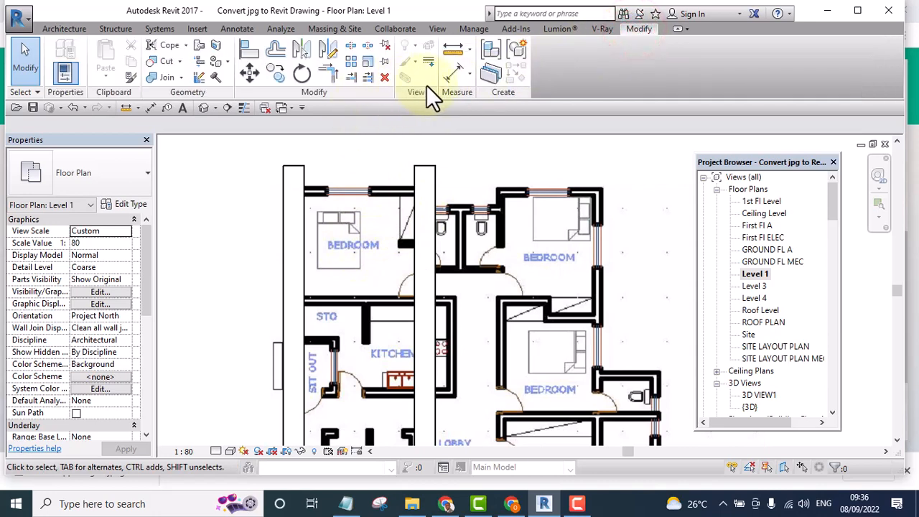
left_click(451, 77)
left_click(306, 174)
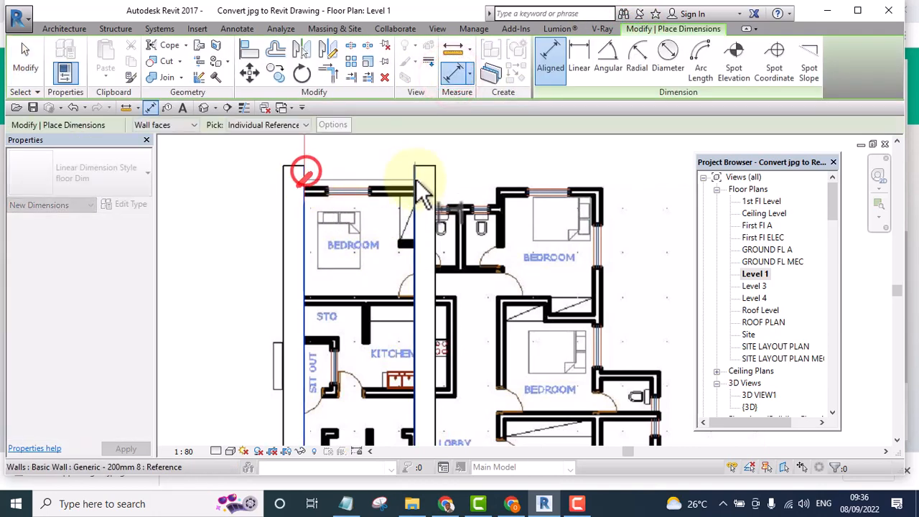
left_click(416, 180)
scroll(426, 248, "down", 4)
scroll(379, 171, "up", 5)
left_click(378, 169)
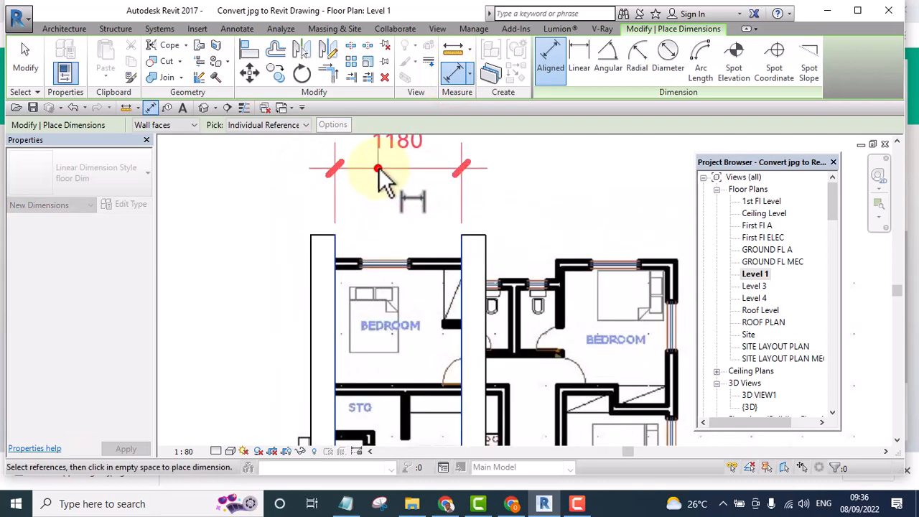
scroll(379, 215, "down", 2)
scroll(402, 244, "up", 3)
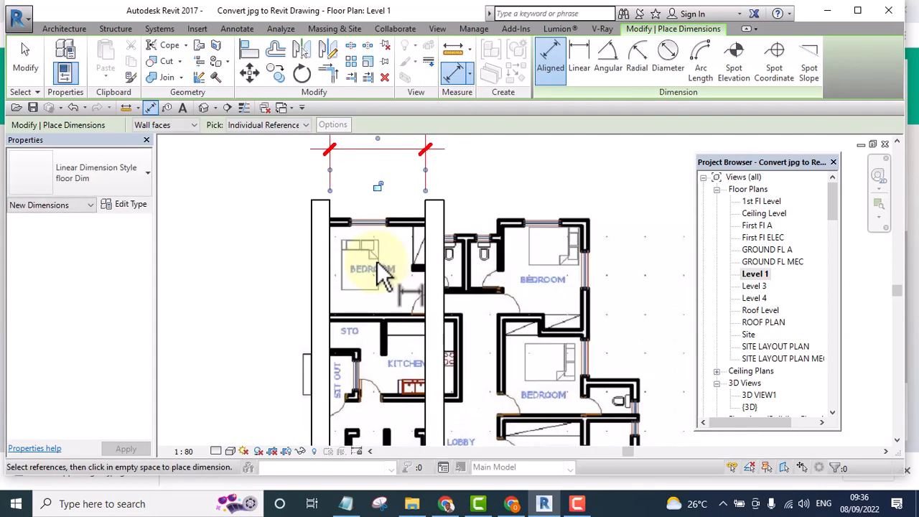
scroll(379, 262, "down", 1)
scroll(375, 162, "down", 1)
scroll(387, 199, "up", 2)
key("Escape")
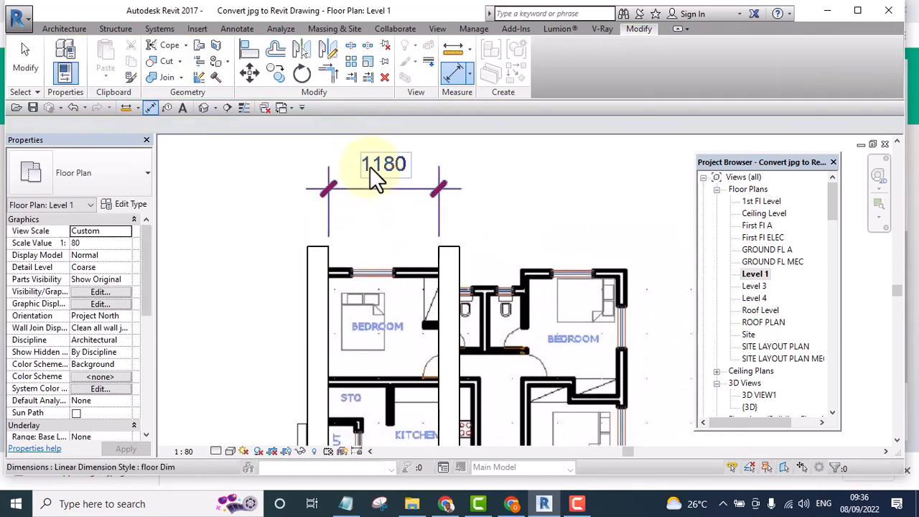
- Move the east one of the two vertical walls by setting the clear distance between them to 3600
scroll(370, 167, "down", 1)
scroll(360, 212, "down", 1)
scroll(361, 244, "up", 1)
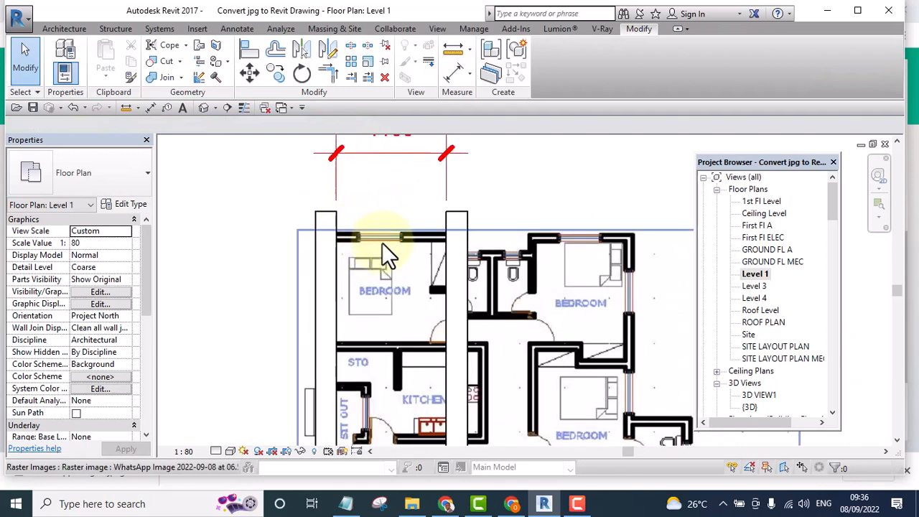
scroll(386, 278, "up", 1)
scroll(381, 159, "up", 1)
scroll(380, 158, "up", 1)
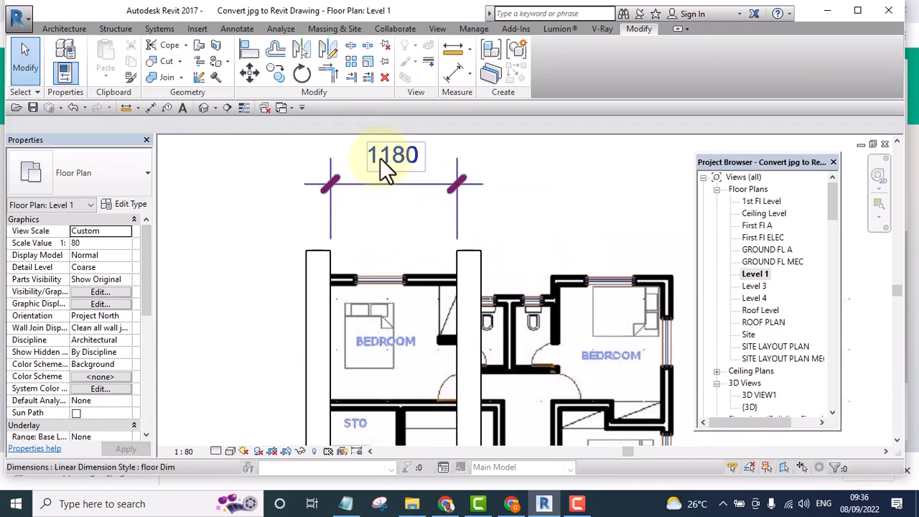
scroll(380, 158, "down", 1)
scroll(380, 158, "down", 1)
left_click(441, 225)
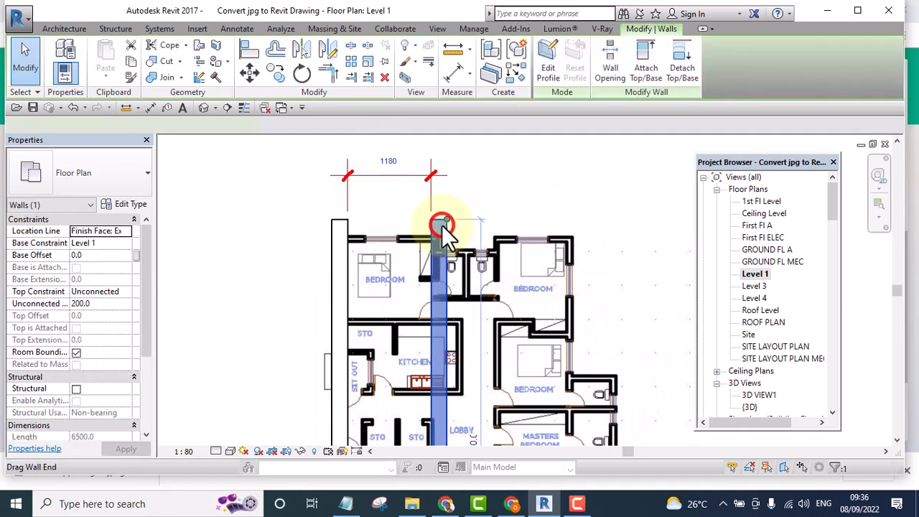
left_click(389, 162)
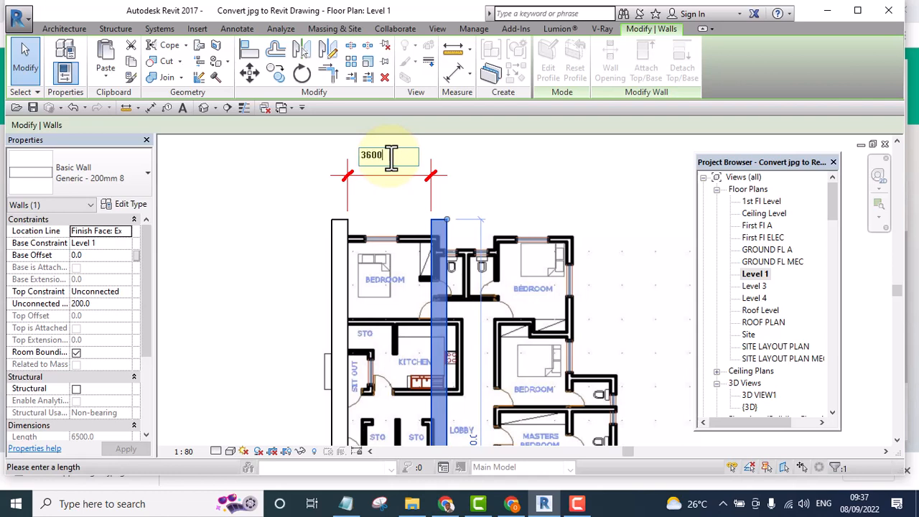
key("Return")
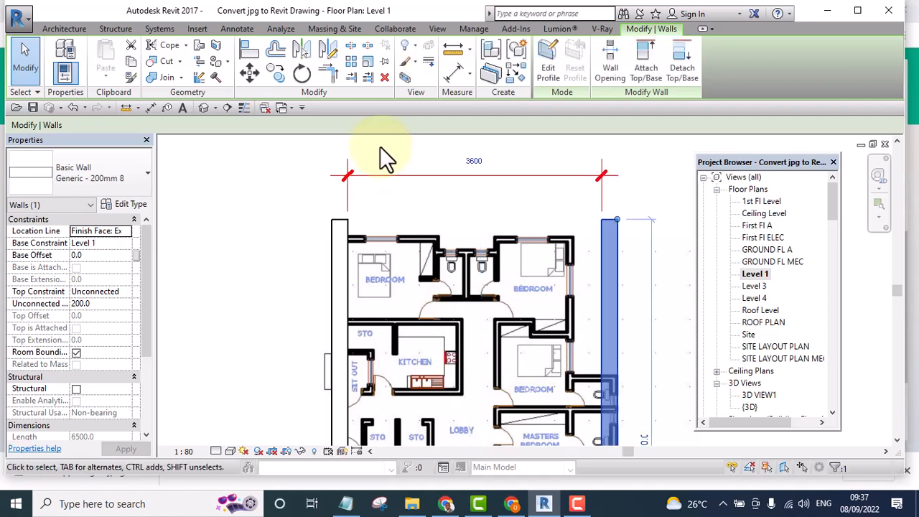
scroll(373, 150, "down", 4)
left_click(321, 158)
- Enlarge the floor plan image proportionally to about 9578.1 wide by 11125.7 high
scroll(388, 187, "up", 3)
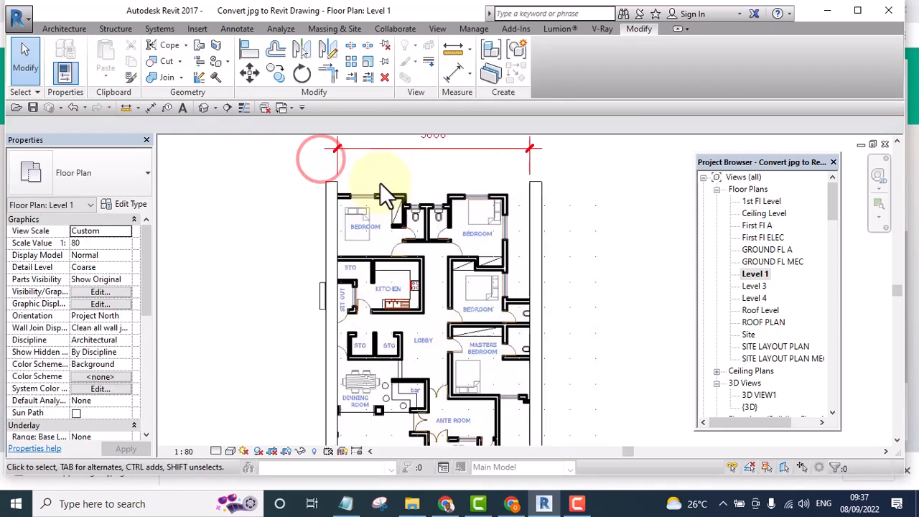
scroll(374, 198, "down", 3)
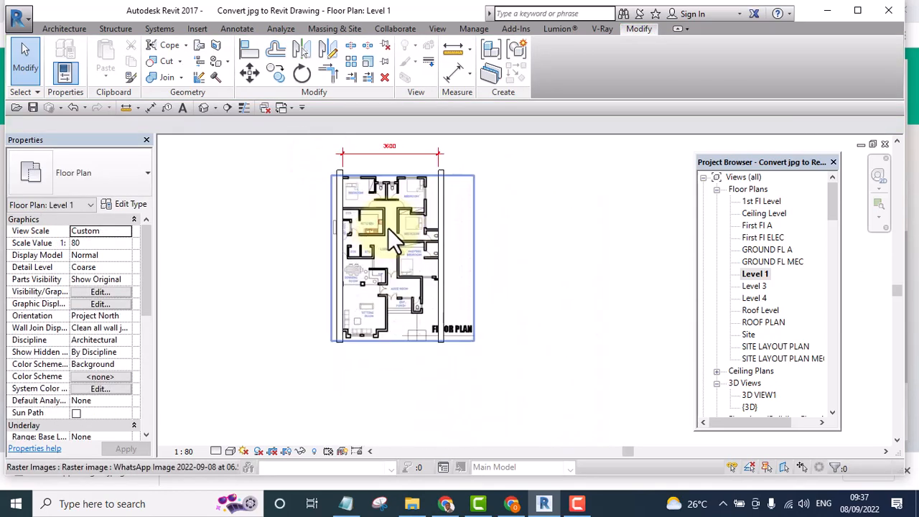
left_click(371, 240)
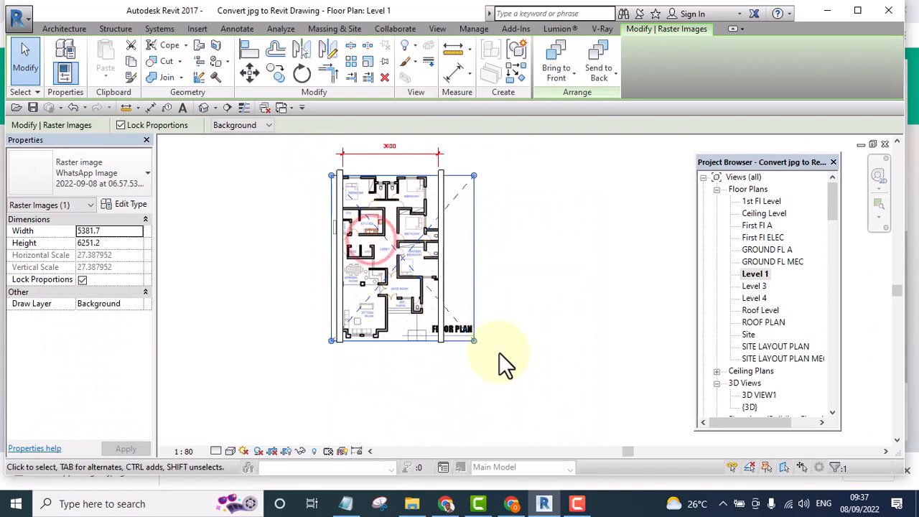
left_click_drag(473, 343, 602, 408)
scroll(547, 309, "down", 2)
scroll(563, 395, "up", 2)
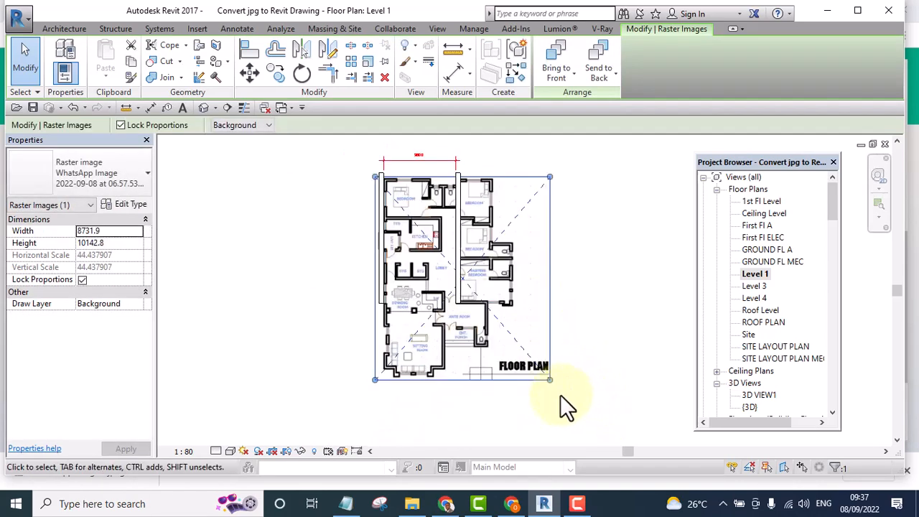
left_click_drag(545, 375, 573, 398)
scroll(573, 396, "down", 1)
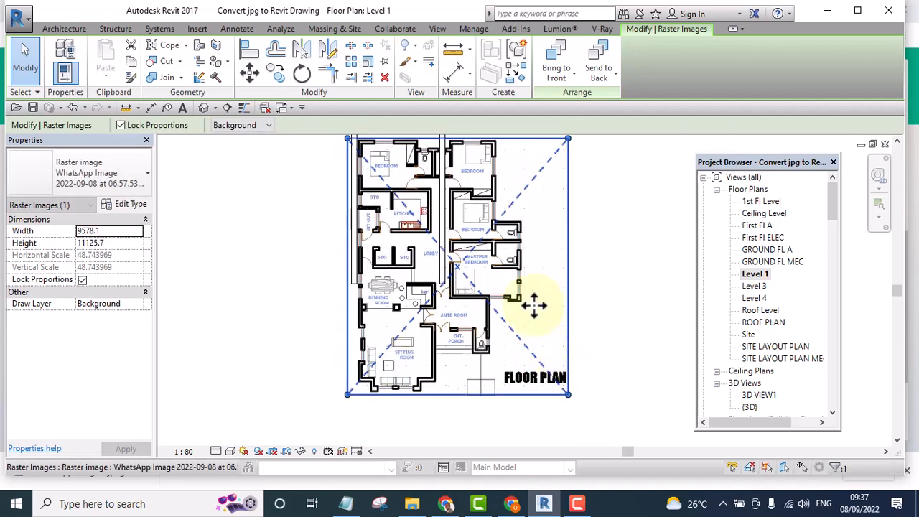
- Compare the northwest bedroom with the 3600 wall spacing and enlarge the image to about 10310.0 wide by 11975.9 high
scroll(444, 207, "down", 1)
middle_click_drag(445, 207, 460, 281)
scroll(420, 198, "up", 3)
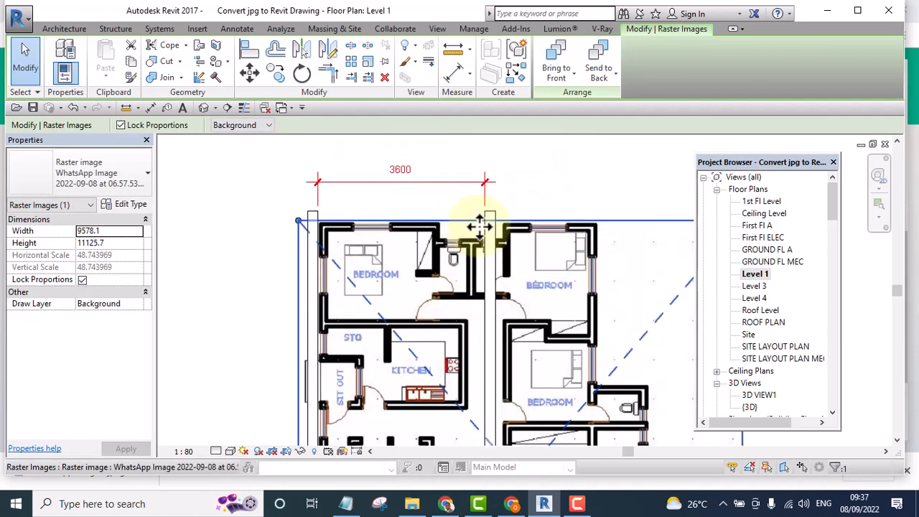
scroll(443, 207, "down", 4)
scroll(421, 185, "up", 3)
scroll(396, 174, "down", 2)
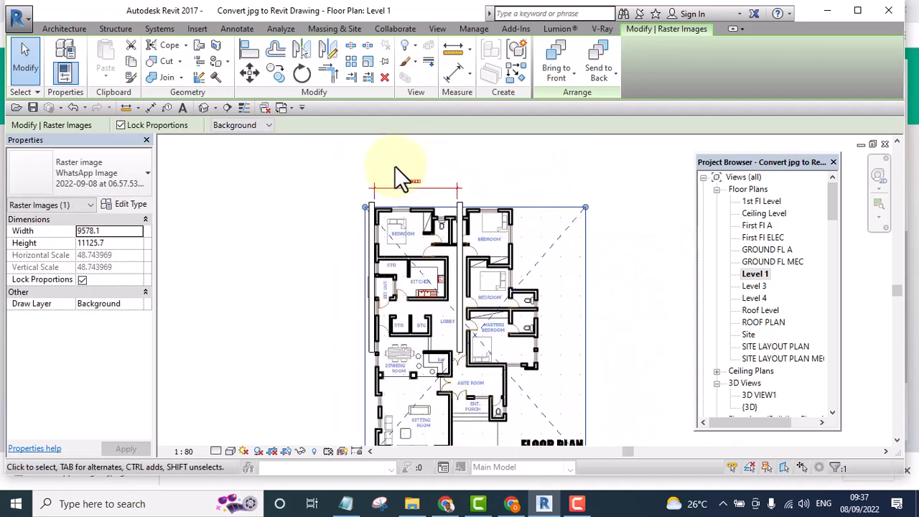
scroll(482, 288, "down", 3)
scroll(491, 321, "up", 2)
left_click_drag(492, 328, 505, 333)
scroll(506, 332, "down", 1)
scroll(505, 335, "up", 1)
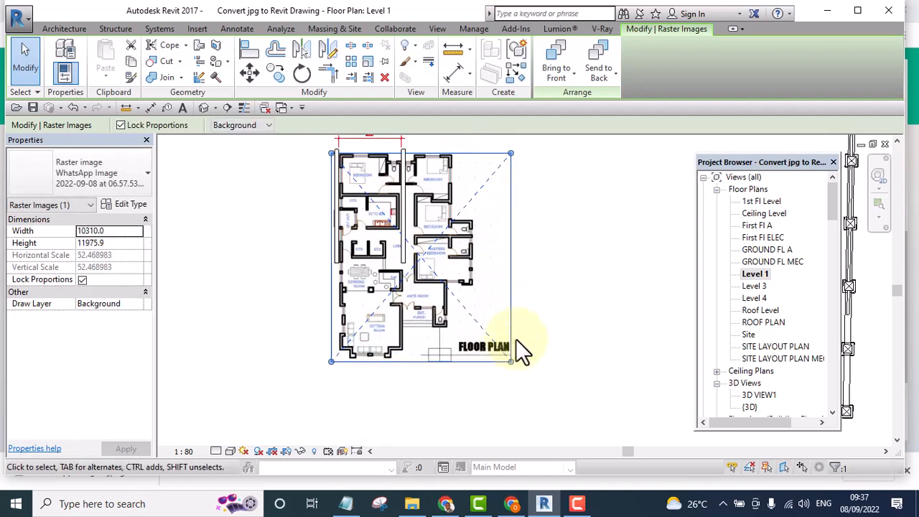
- Enlarge the floor plan image further to about 13340.8 wide by 15496.5 high
left_click_drag(512, 361, 559, 414)
scroll(549, 345, "down", 3)
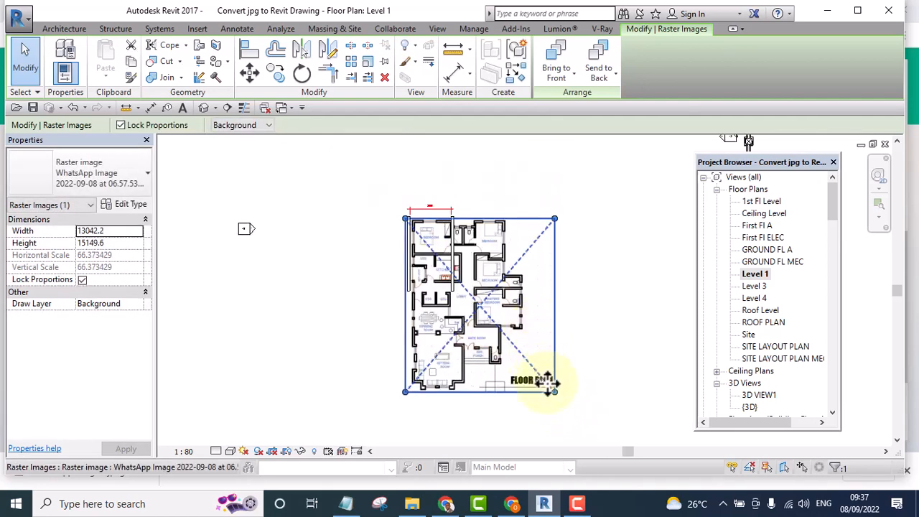
scroll(552, 388, "up", 2)
left_click_drag(558, 397, 567, 402)
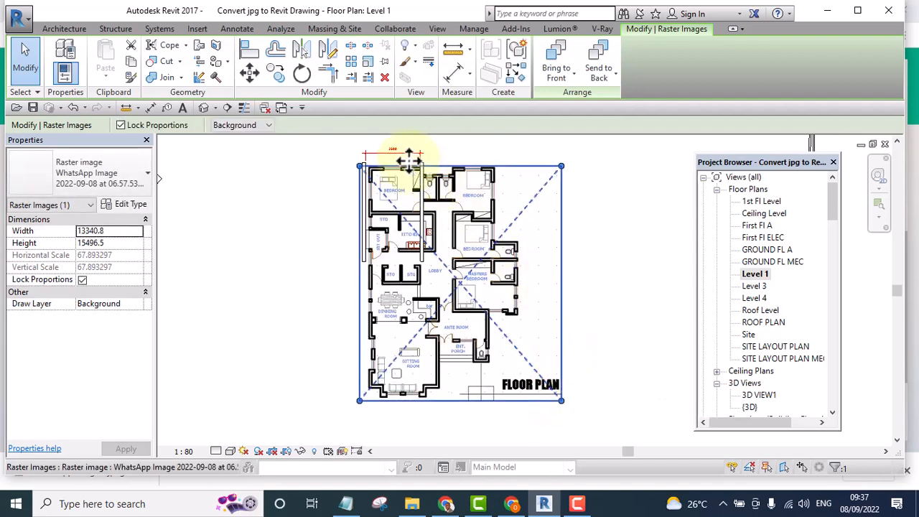
- Nudge the floor plan image west so the northwest bedroom's outer wall lines up with the west wall
scroll(406, 168, "up", 3)
scroll(395, 205, "down", 2)
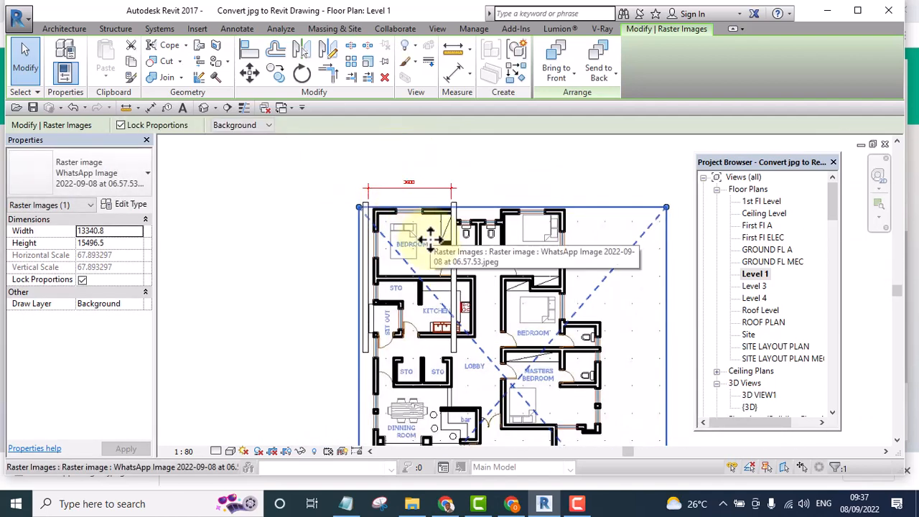
left_click(430, 239)
key("Left")
key("Left")
key("Left")
key("Left")
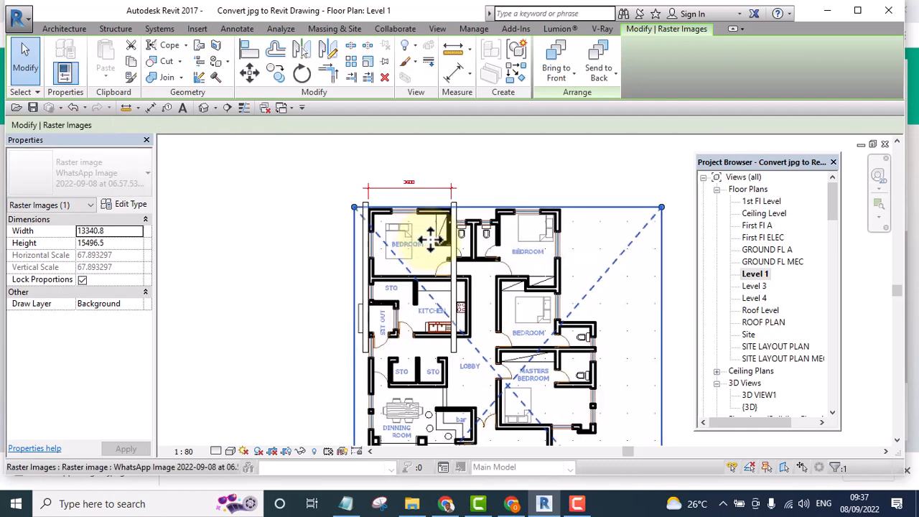
left_click(478, 170)
- Enlarge the floor plan image to about 14697.1 wide by 17071.8 high, fitting the northwest bedroom between the two walls
scroll(460, 169, "down", 3)
scroll(460, 176, "up", 3)
scroll(457, 190, "down", 3)
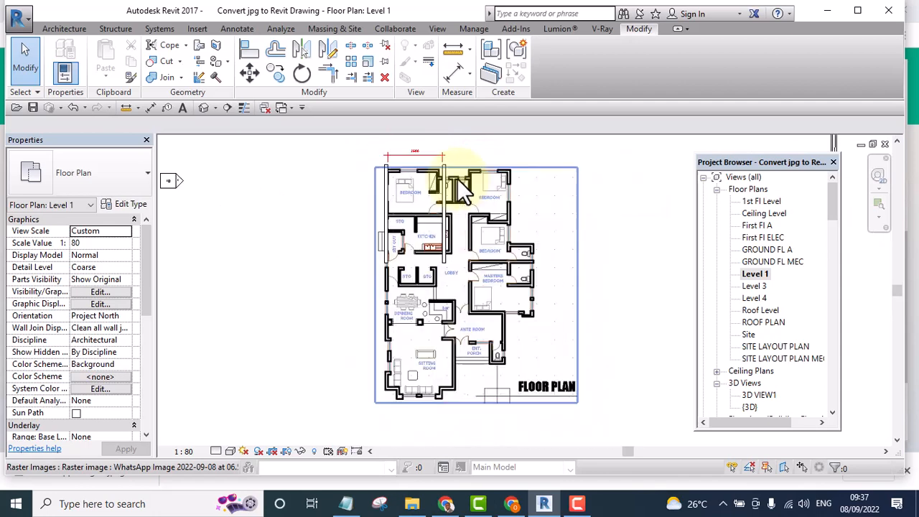
left_click(498, 224)
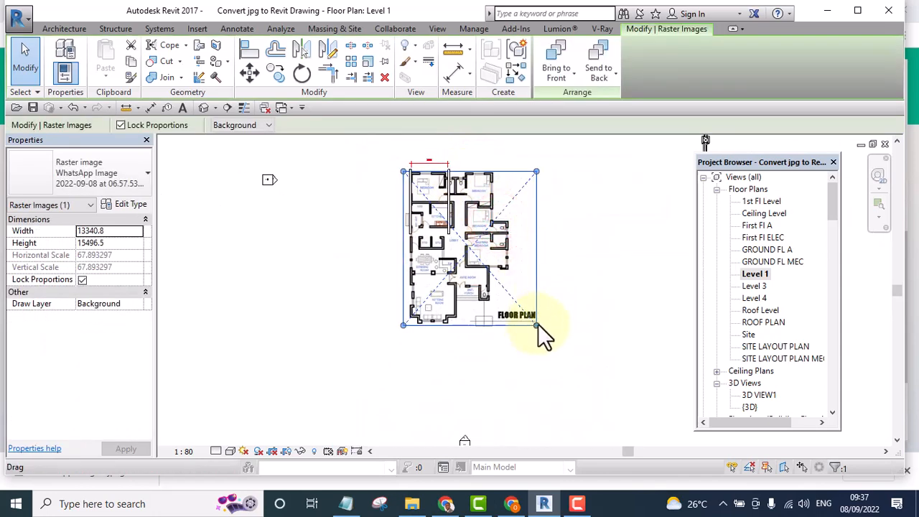
mouse_move(537, 324)
left_mouse_down()
mouse_move(555, 348)
mouse_move(550, 338)
left_mouse_up()
scroll(476, 201, "up", 5)
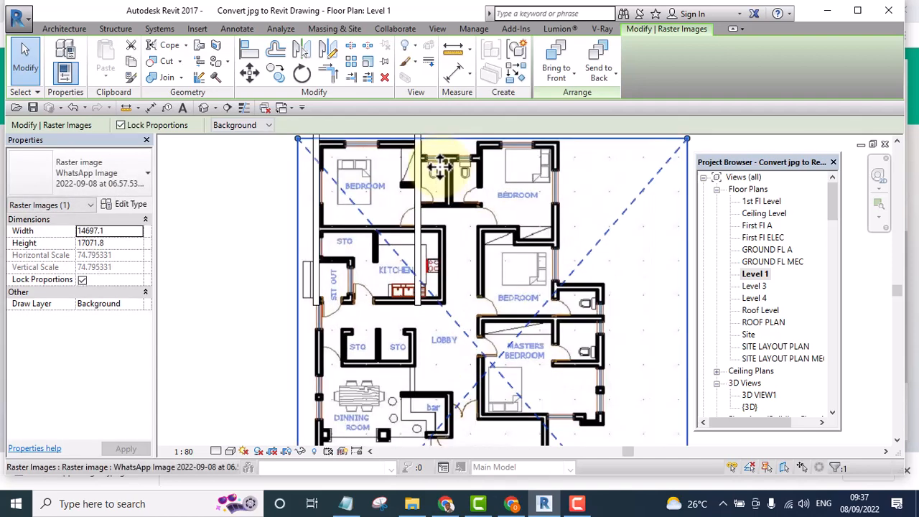
scroll(484, 273, "down", 5)
middle_click_drag(529, 247, 436, 175)
scroll(436, 176, "up", 1)
left_click(437, 175)
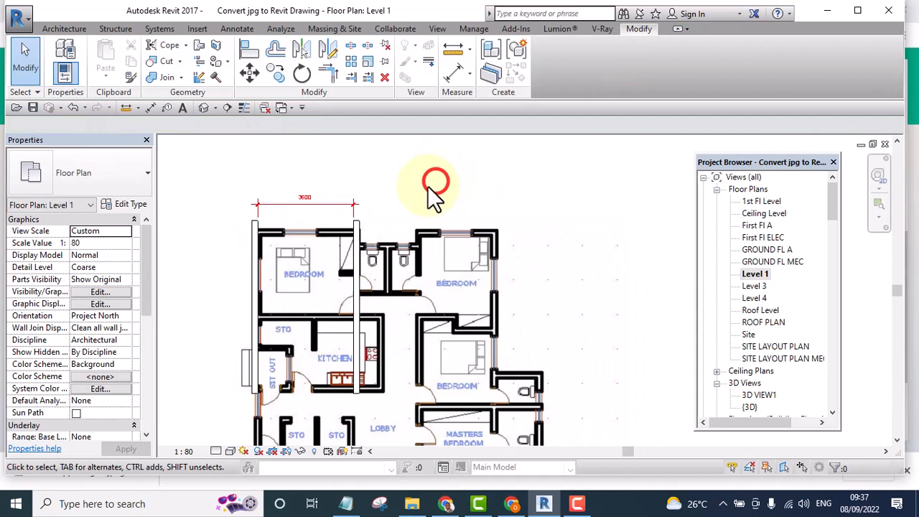
- Copy the northwest bedroom's east wall eastward twice, onto the west and east wall lines of the northeast bedroom
left_click(357, 229)
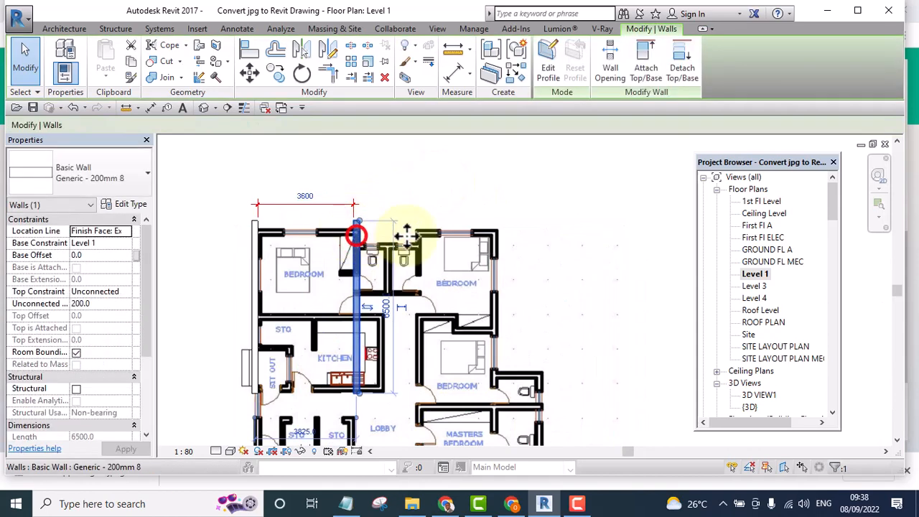
left_click_drag(406, 237, 421, 250)
scroll(420, 250, "up", 2)
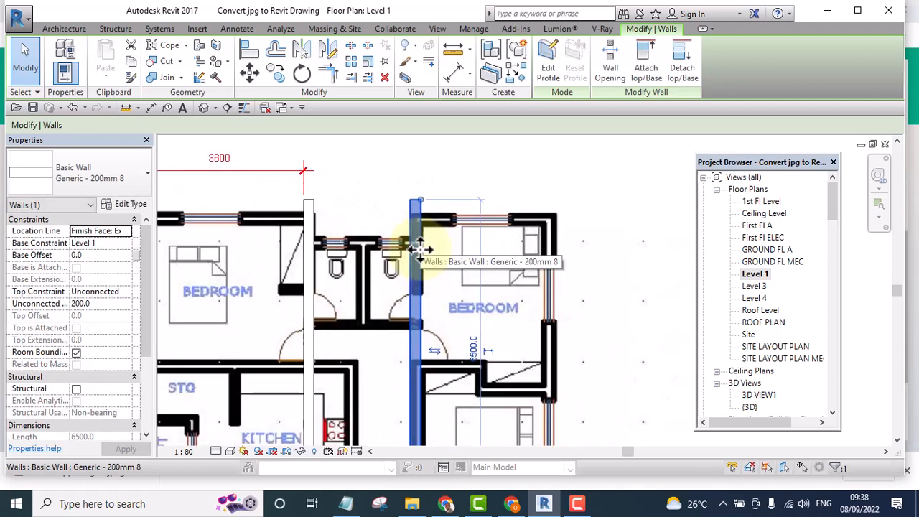
key("Right")
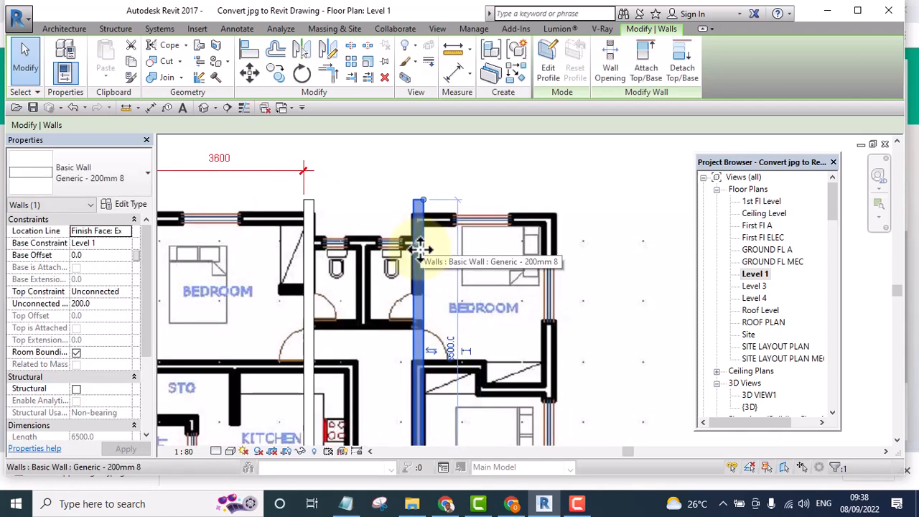
key("Left")
left_click_drag(421, 249, 555, 251)
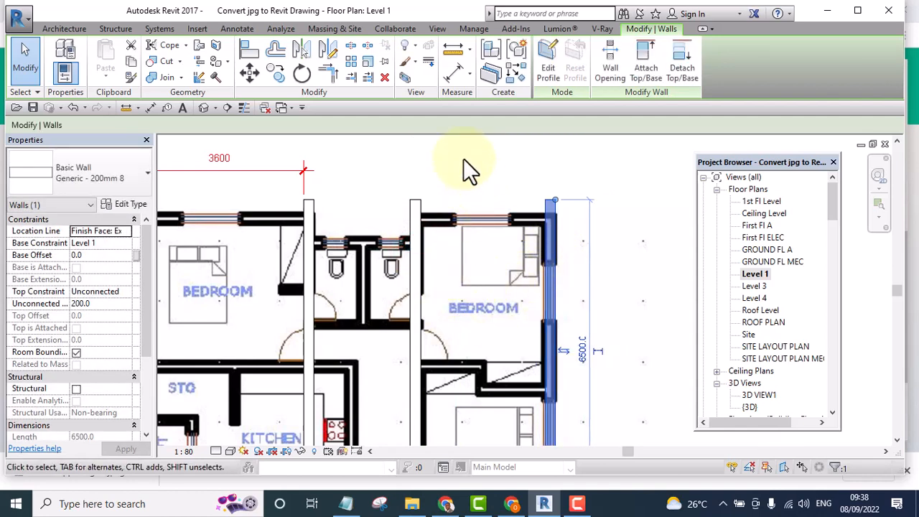
left_click(463, 161)
- Dimension the clear distance between the northeast bedroom's west and east walls, placing the dimension above the room
key("d")
key("i")
scroll(461, 164, "up", 2)
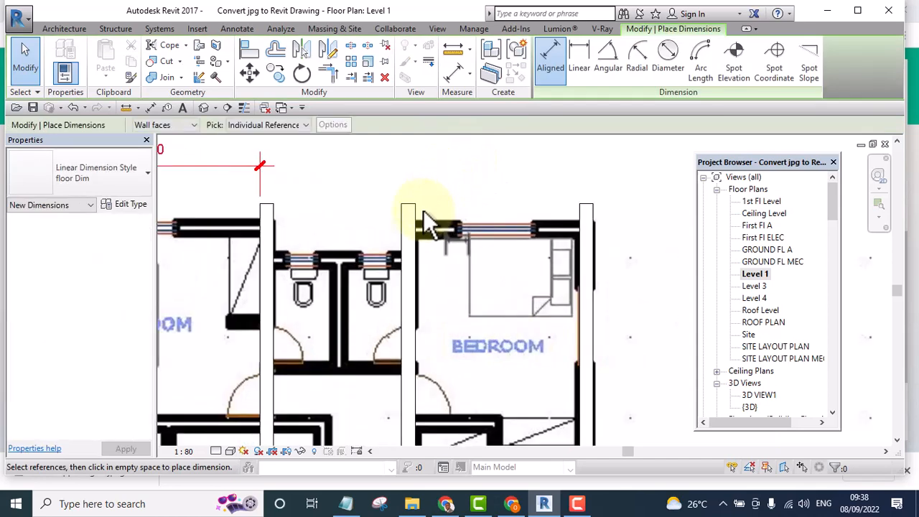
left_click(415, 210)
left_click(580, 214)
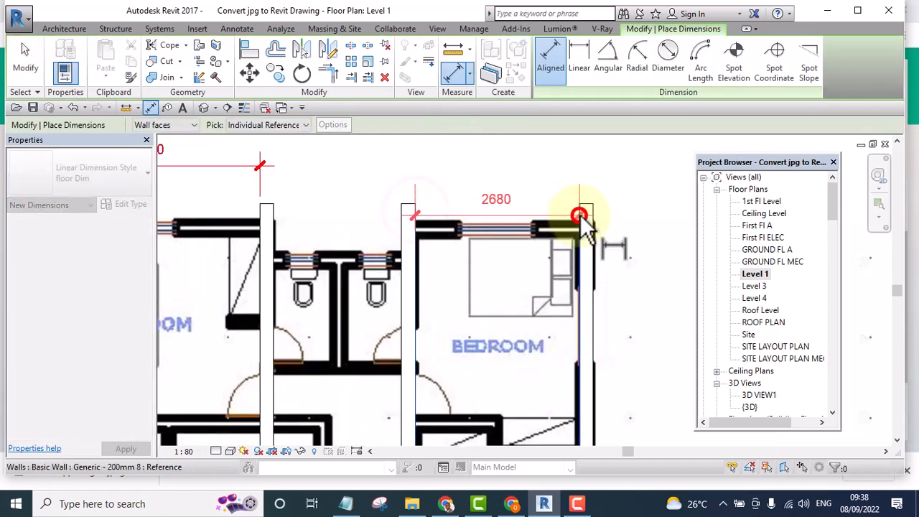
left_click(557, 183)
scroll(502, 183, "down", 2)
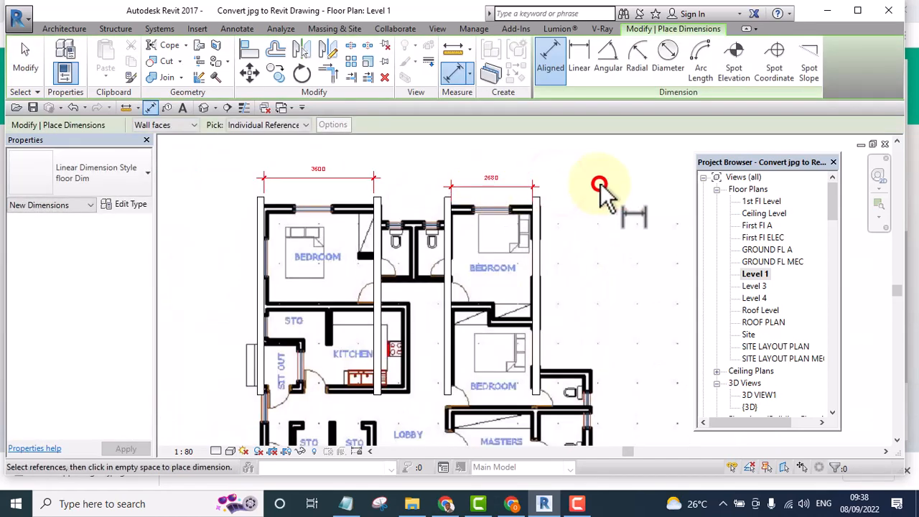
scroll(543, 210, "up", 2)
key("Escape")
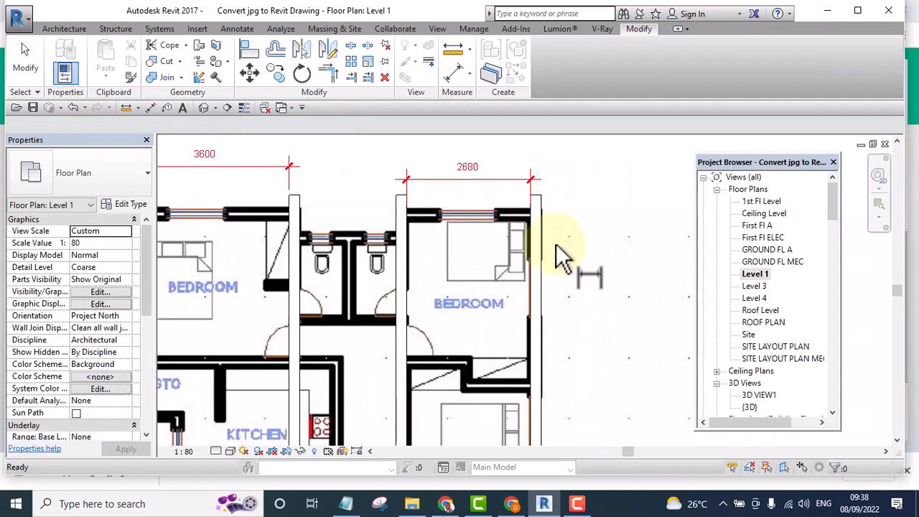
- Set the clear width dimension of the northeast bedroom to 2700 by shifting its east wall
scroll(472, 176, "down", 4)
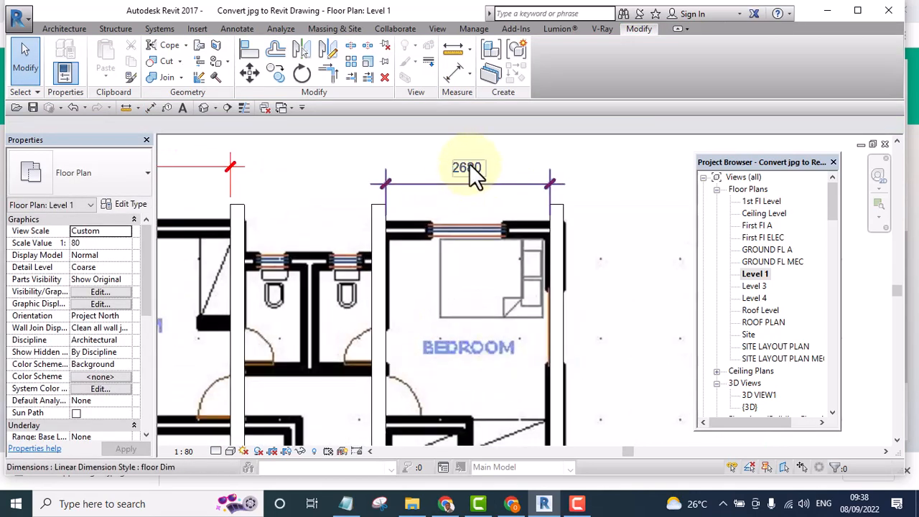
scroll(460, 204, "down", 2)
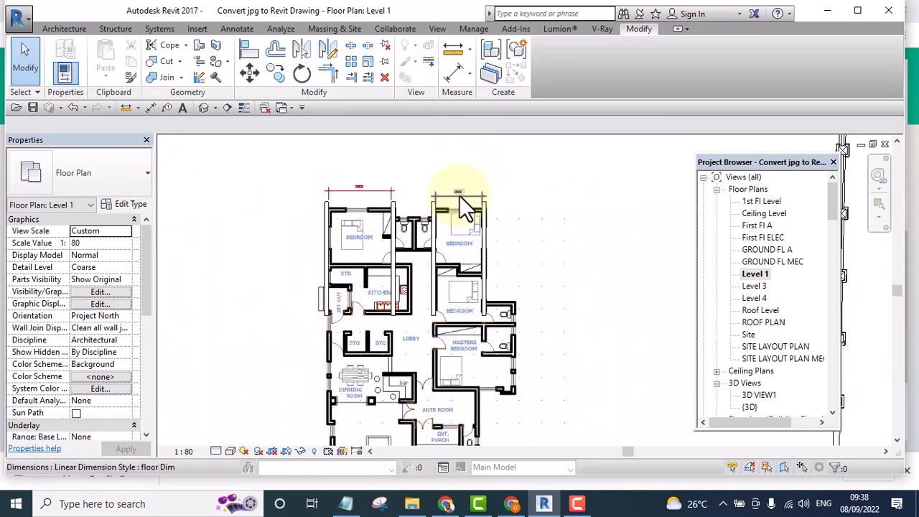
scroll(487, 226, "up", 3)
left_click(484, 214)
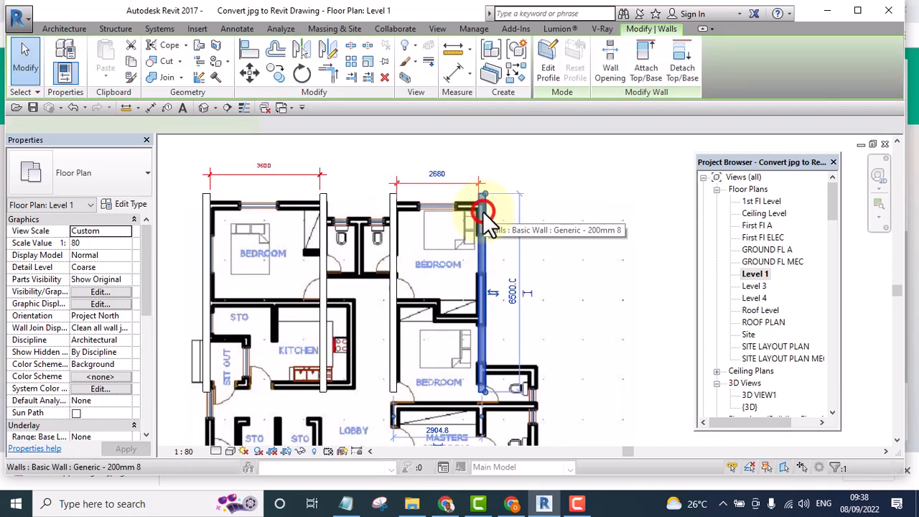
left_click(437, 173)
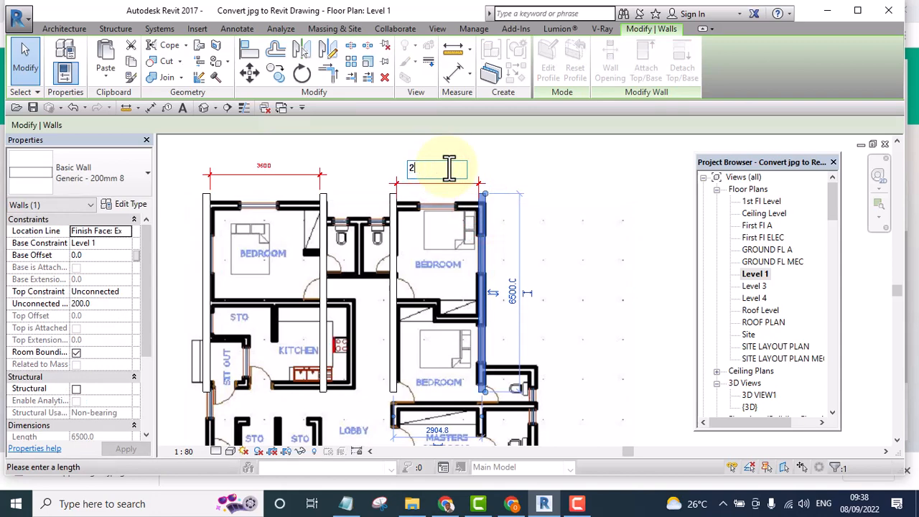
type("00")
key("Return")
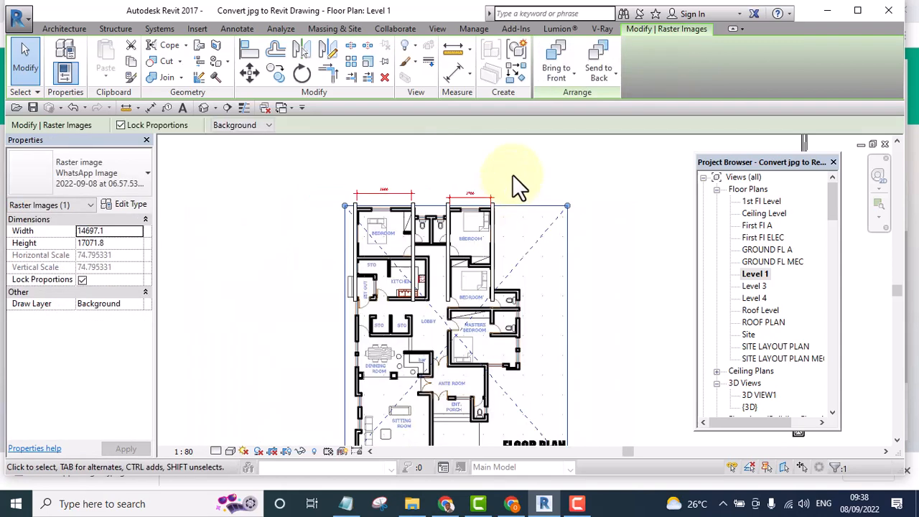
left_click(513, 173)
scroll(480, 213, "up", 3)
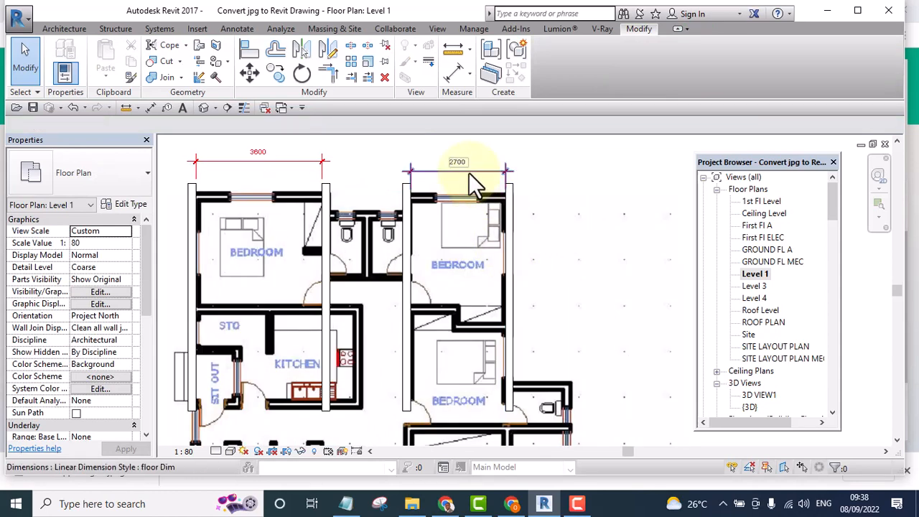
scroll(467, 184, "down", 4)
scroll(481, 283, "up", 3)
- Enlarge the floor plan image to about 15237.5 wide by 17699.6 high to match the widened northeast bedroom
left_click(471, 283)
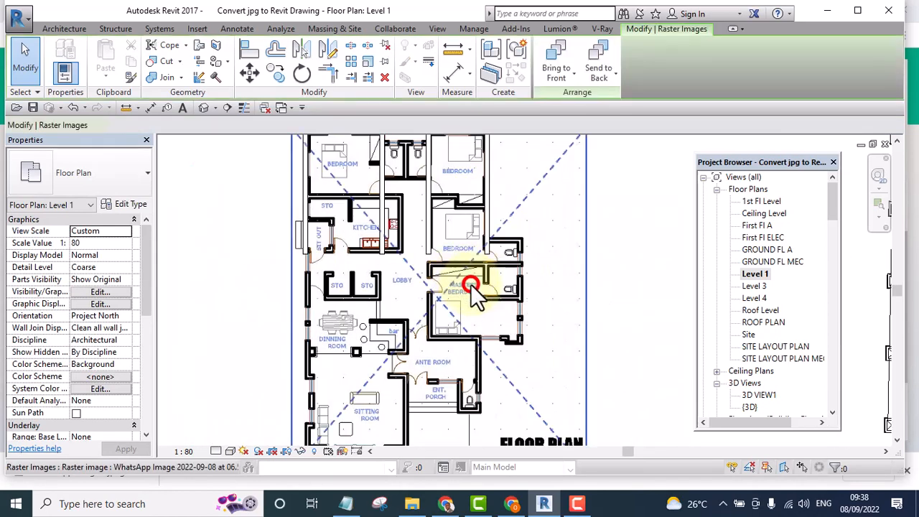
scroll(471, 284, "down", 6)
scroll(535, 368, "up", 1)
left_click_drag(520, 360, 530, 363)
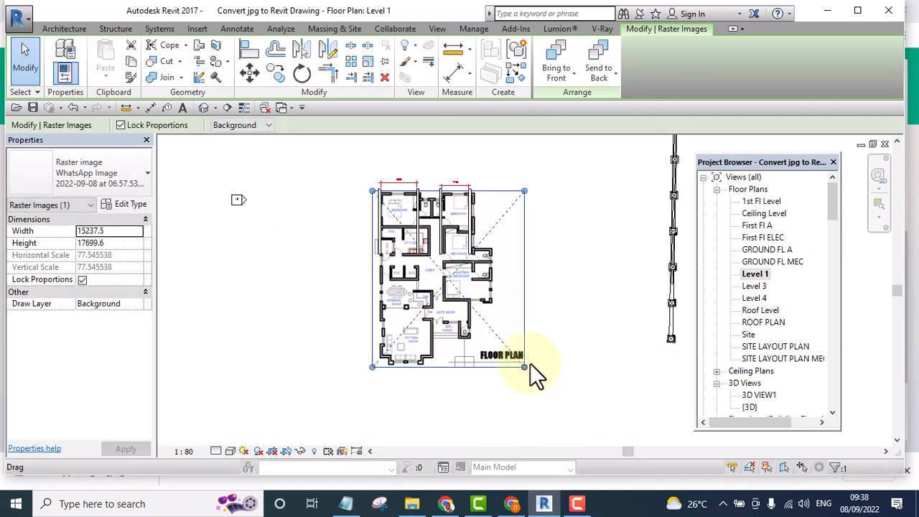
scroll(529, 369, "up", 3)
scroll(530, 369, "down", 3)
scroll(529, 369, "up", 1)
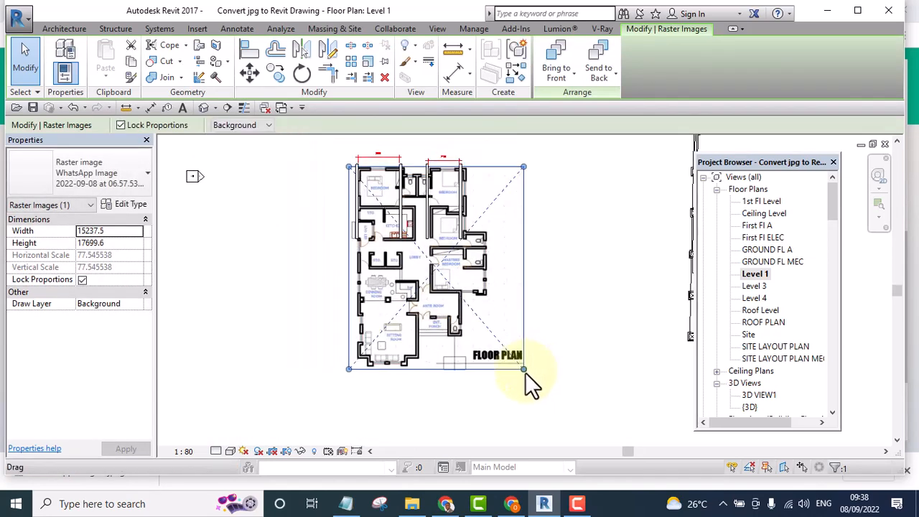
- Shrink the floor plan image to about 14822.3 wide by 17217.3 high, comparing both northern bedrooms with their walls
left_click_drag(524, 369, 519, 364)
scroll(451, 159, "up", 4)
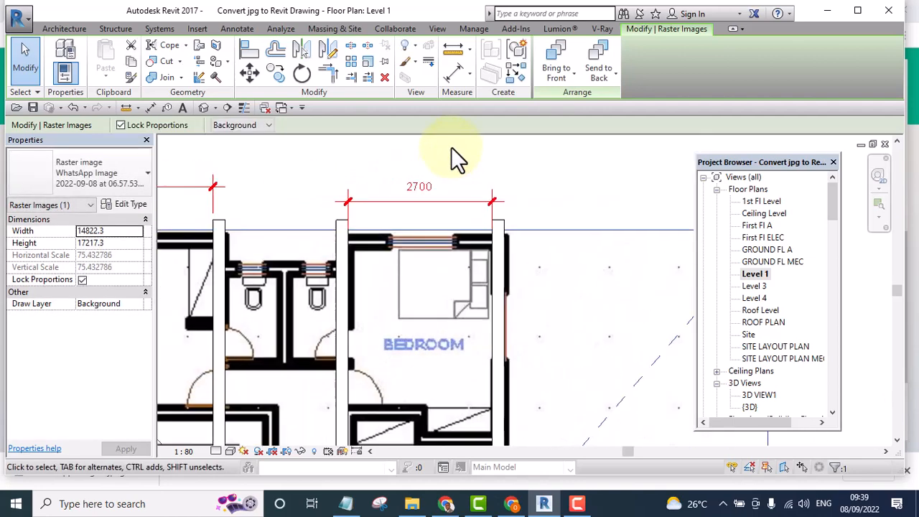
scroll(460, 151, "down", 1)
scroll(460, 158, "up", 2)
scroll(491, 150, "down", 1)
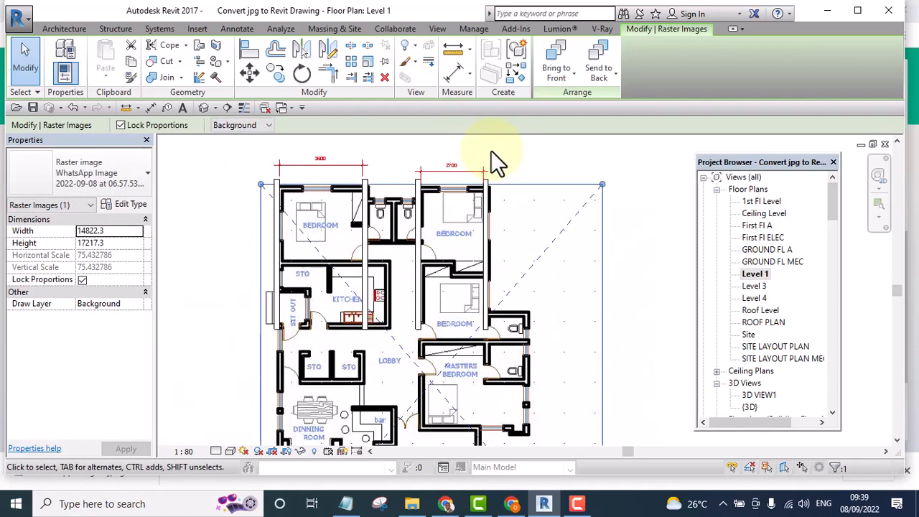
scroll(370, 208, "up", 3)
scroll(370, 208, "down", 4)
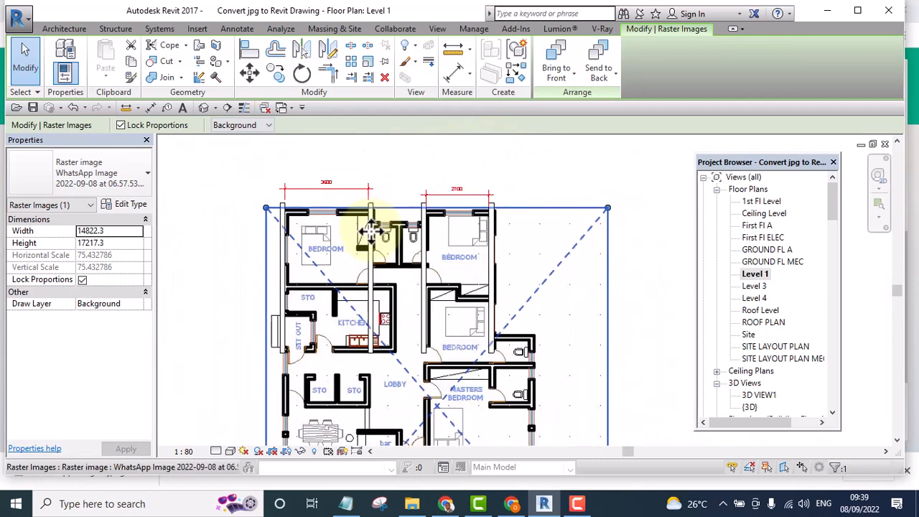
left_click(397, 153)
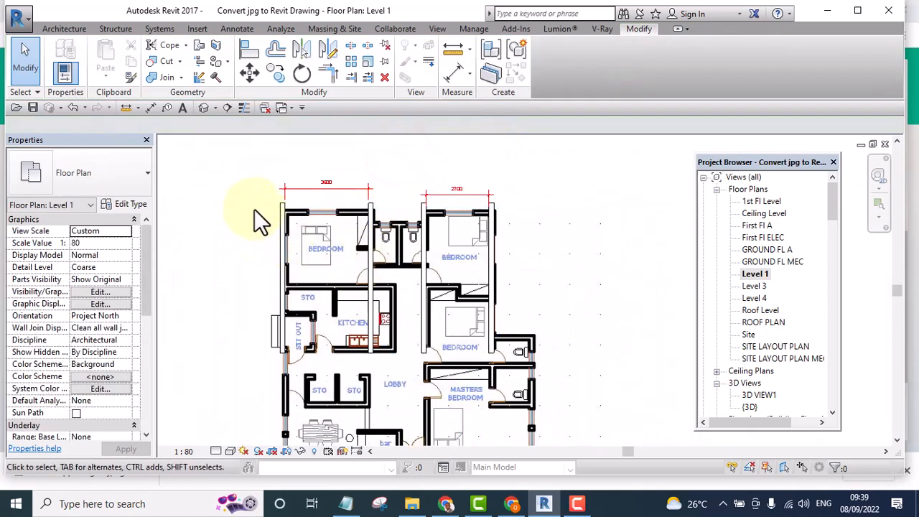
- Enlarge the floor plan image slightly to about 14934.5 wide by 17347.6 high so both bedrooms fit between their walls
scroll(255, 210, "up", 3)
left_click(375, 250)
scroll(375, 251, "down", 5)
left_click_drag(542, 372, 544, 373)
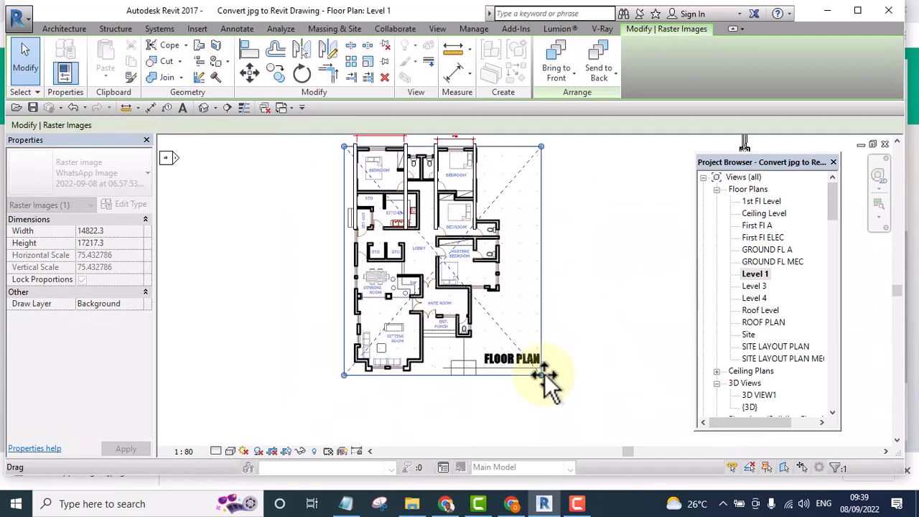
middle_click_drag(588, 254, 581, 349)
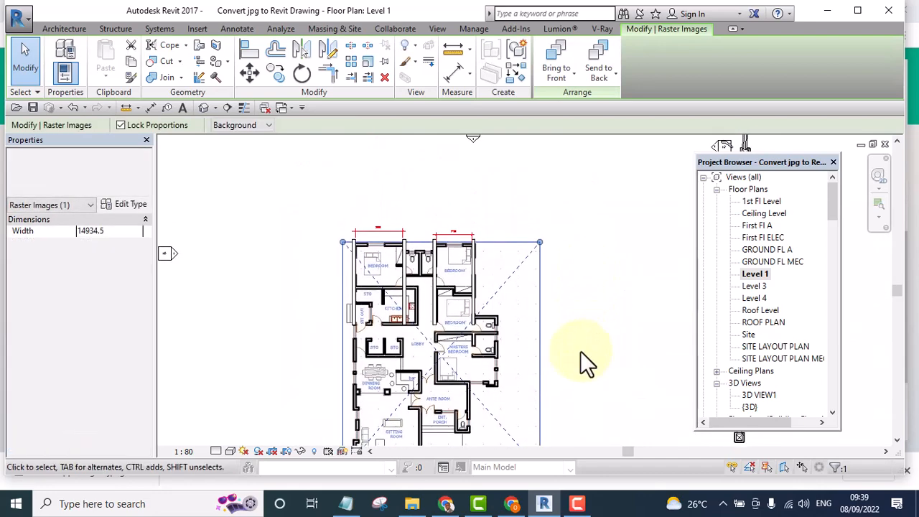
scroll(438, 227, "up", 6)
scroll(452, 227, "down", 3)
scroll(451, 223, "up", 4)
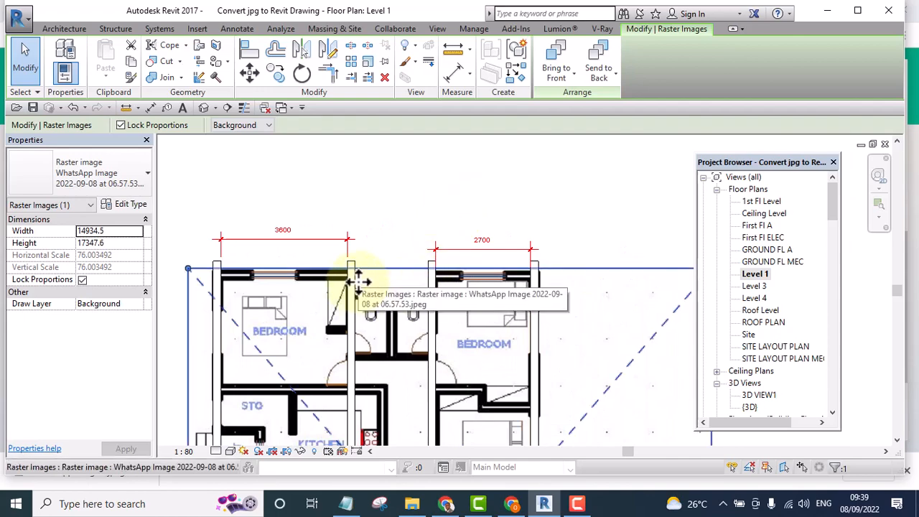
left_click(427, 180)
- Draw a matching horizontal wall about 2060 long across the toilet east of the second bedroom, near its north wall
scroll(466, 184, "down", 4)
scroll(503, 251, "up", 4)
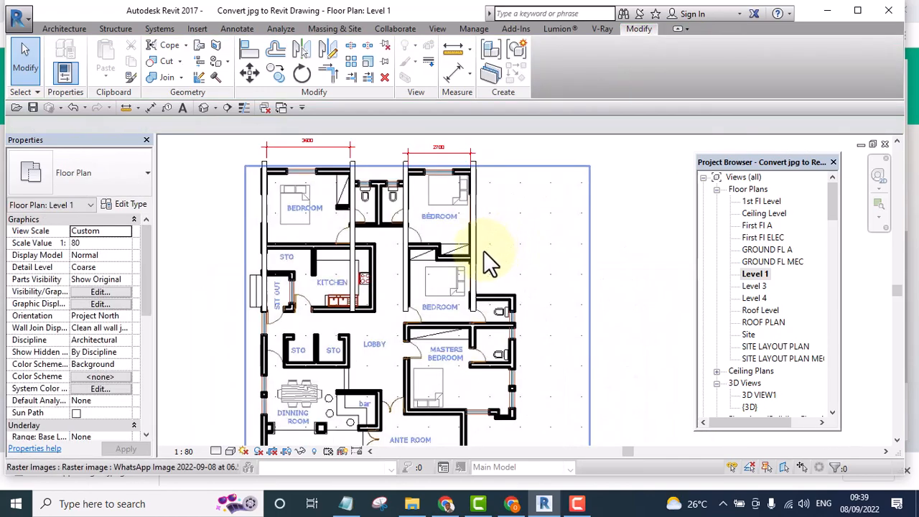
middle_click_drag(495, 298, 407, 253)
left_click(409, 255)
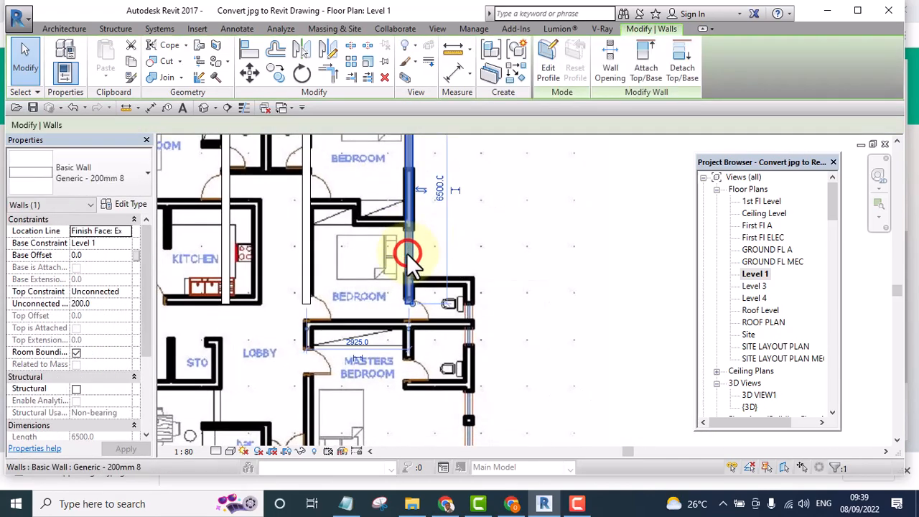
key("c")
key("s")
scroll(424, 283, "up", 5)
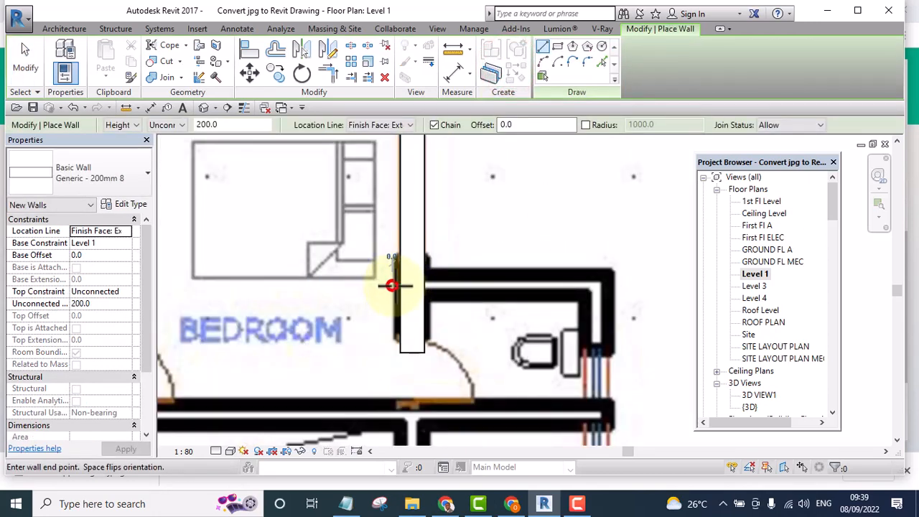
left_click(613, 287)
key("Escape")
key("Escape")
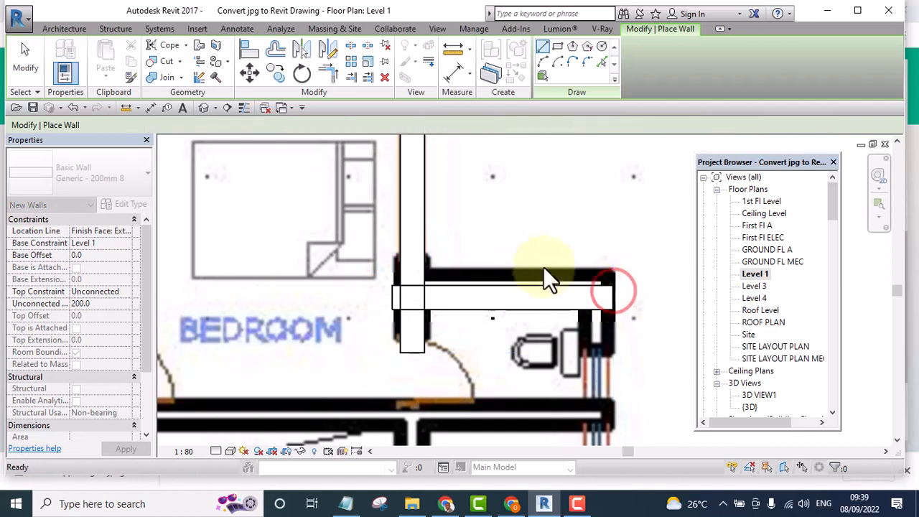
- Nudge the new wall north onto the toilet's north wall line and copy it south onto the toilet's south wall line
scroll(544, 272, "down", 3)
scroll(535, 271, "up", 2)
left_click(528, 270)
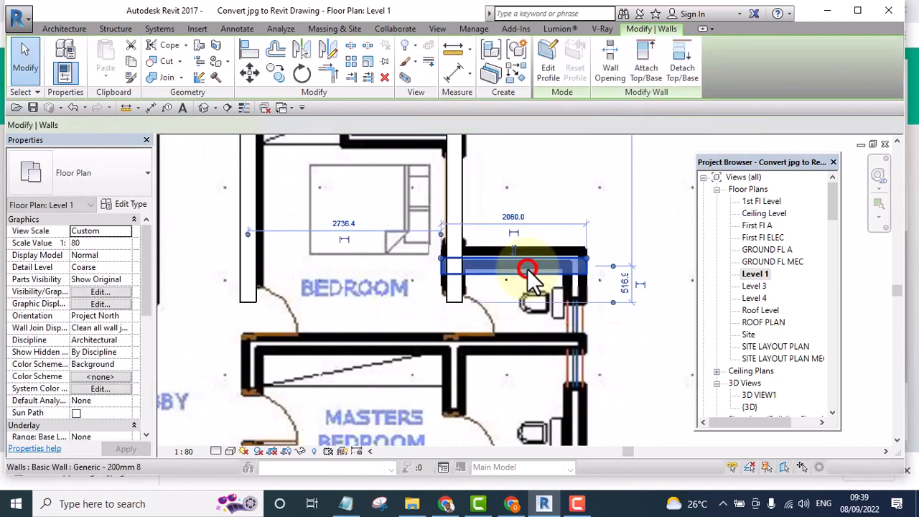
key("Up")
key("Up")
key("Up")
key("Up")
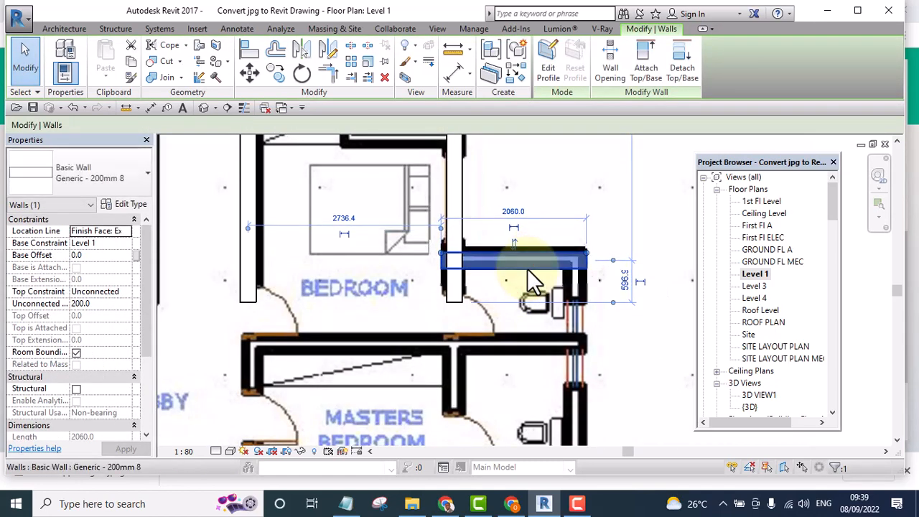
key("Up")
key("Up")
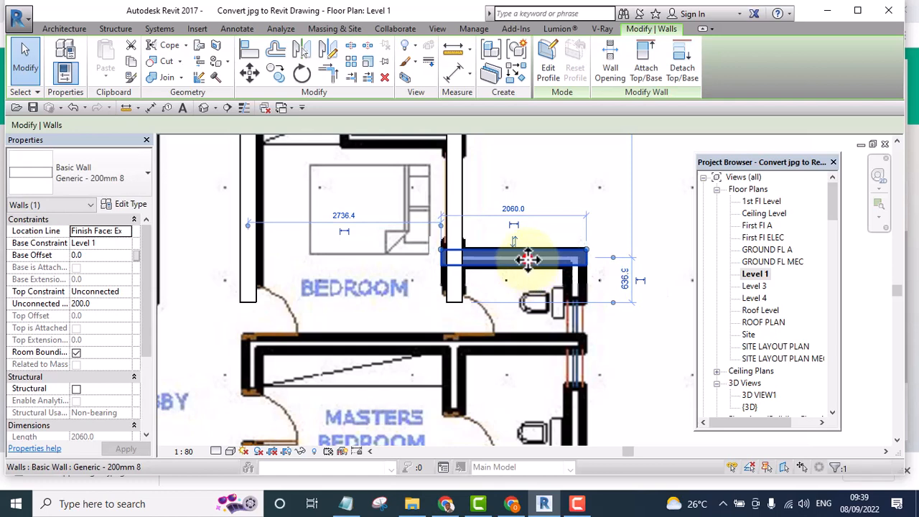
left_click_drag(528, 258, 525, 343)
left_click(545, 206)
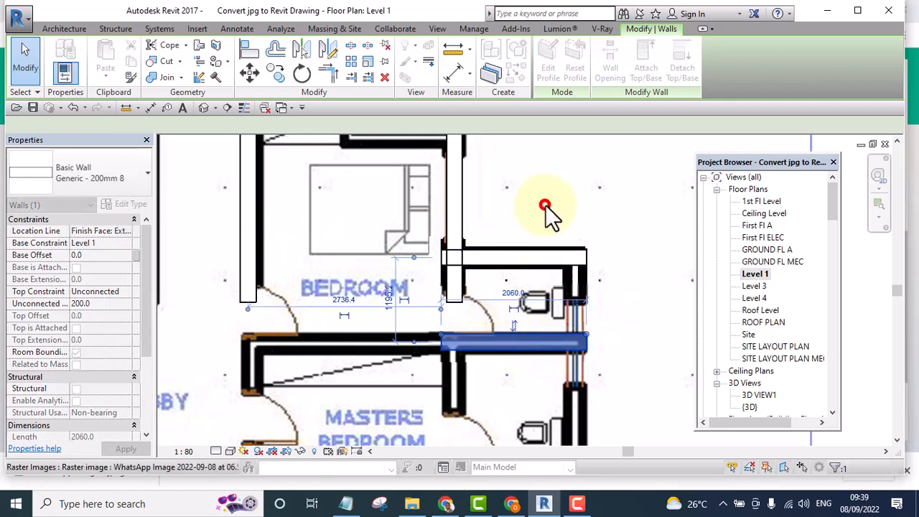
- Dimension the clear distance between the toilet's north and south walls, placing the dimension inside the toilet
key("d")
key("i")
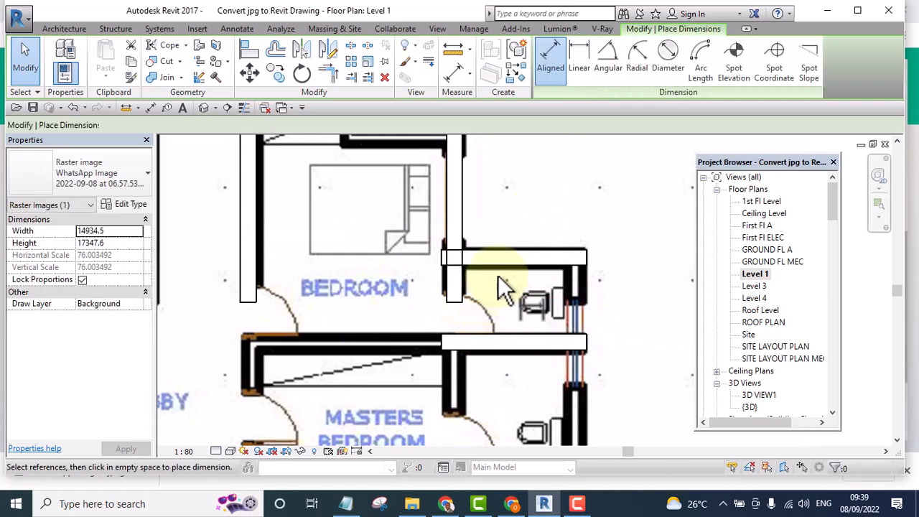
left_click(503, 261)
left_click(504, 333)
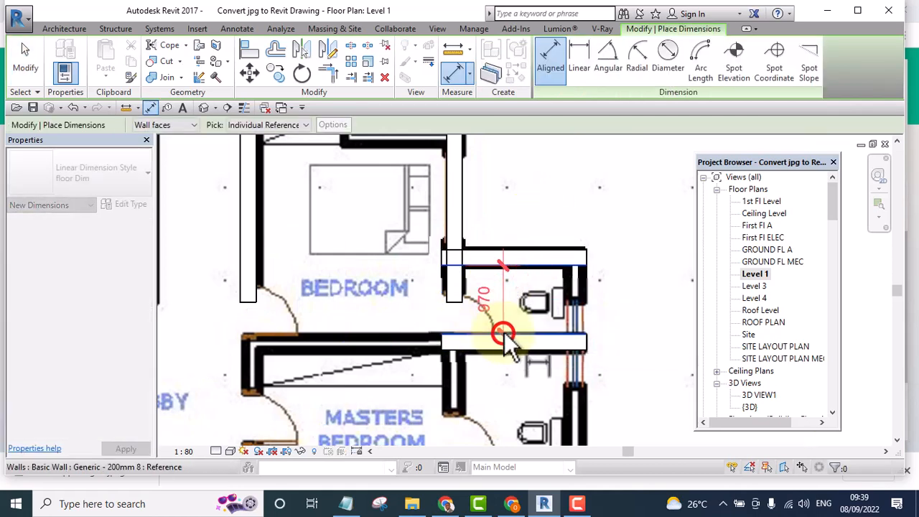
left_click(506, 204)
scroll(507, 233, "up", 1)
scroll(507, 263, "up", 3)
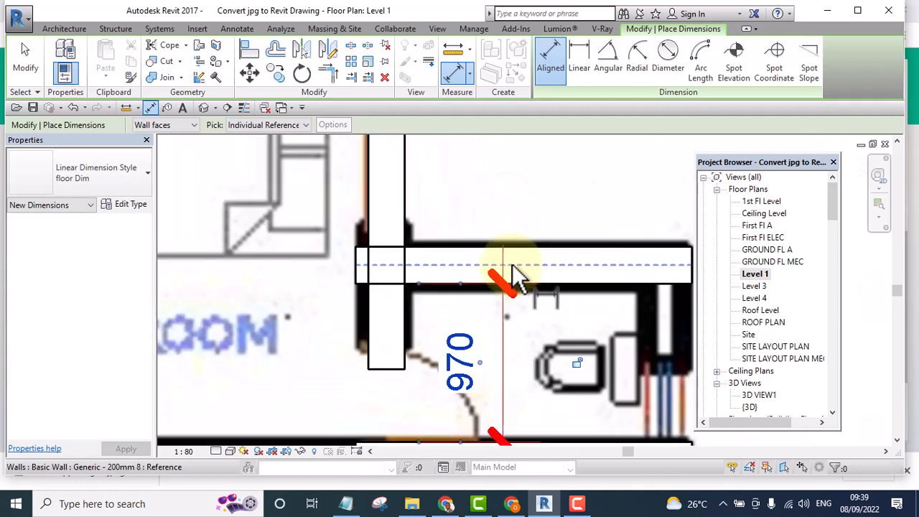
key("Escape")
key("Escape")
scroll(440, 277, "down", 3)
scroll(480, 294, "up", 2)
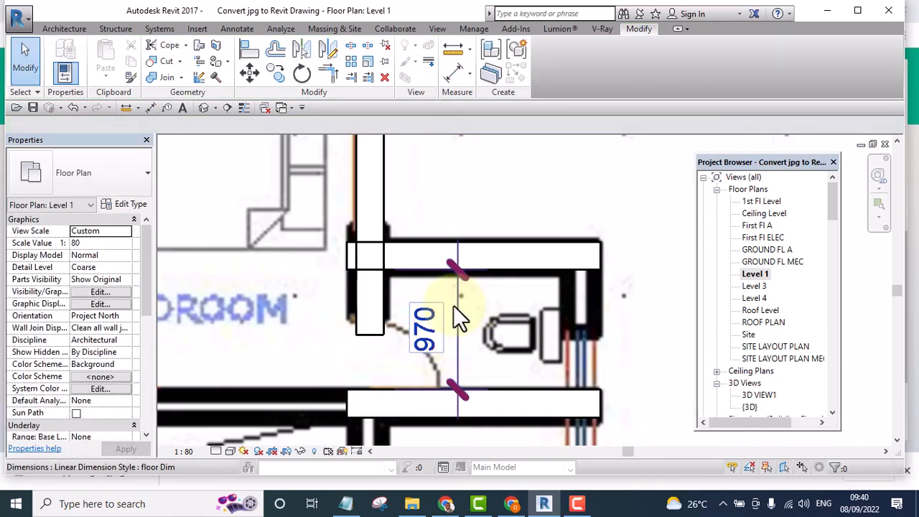
scroll(441, 338, "down", 1)
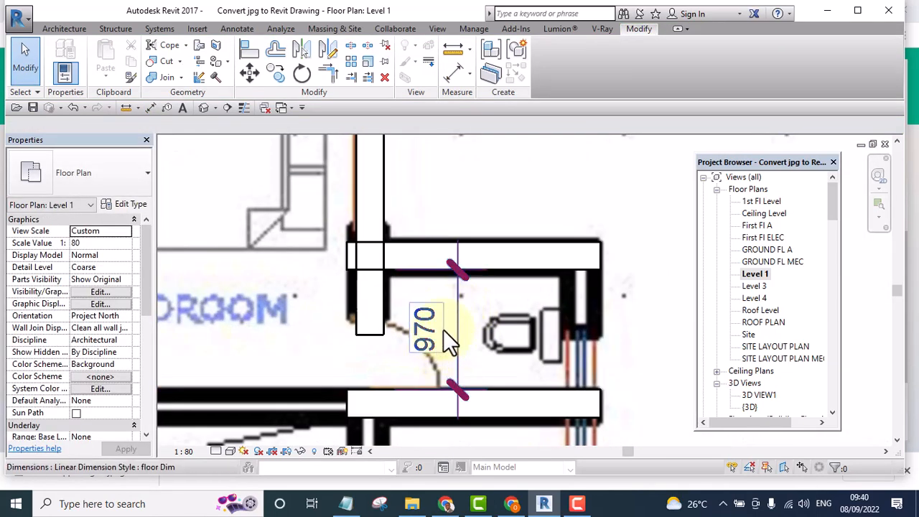
- Draw a matching horizontal wall about 3900 long from the west exterior wall along the south side of the two stores
left_click(490, 257)
scroll(364, 129, "down", 5)
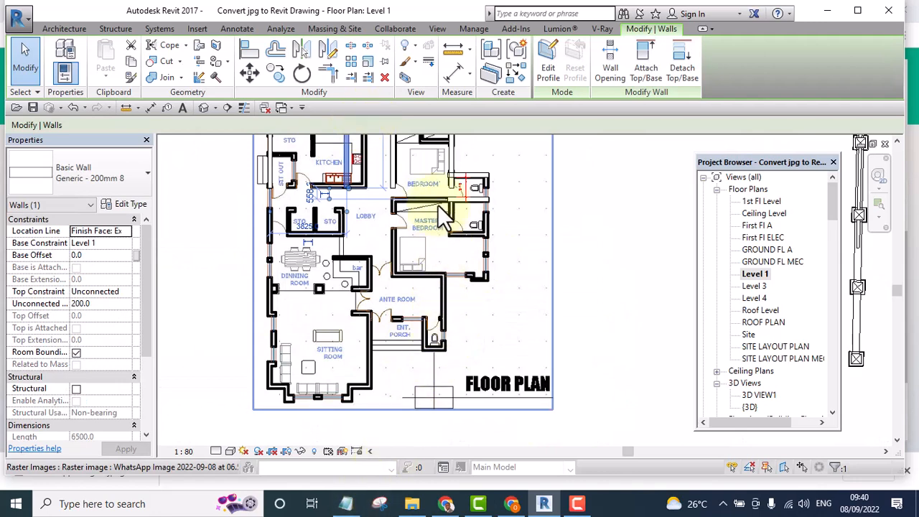
left_click(513, 76)
scroll(280, 237, "up", 2)
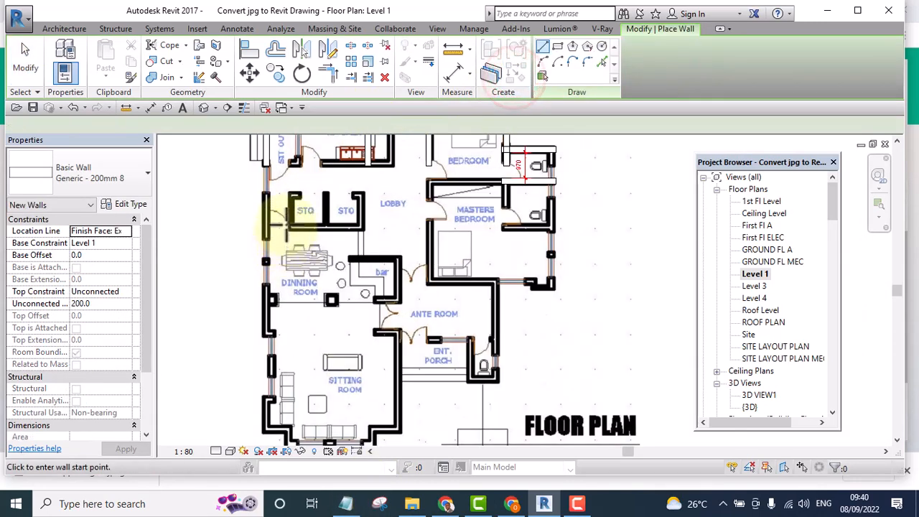
scroll(286, 228, "up", 3)
left_click(229, 215)
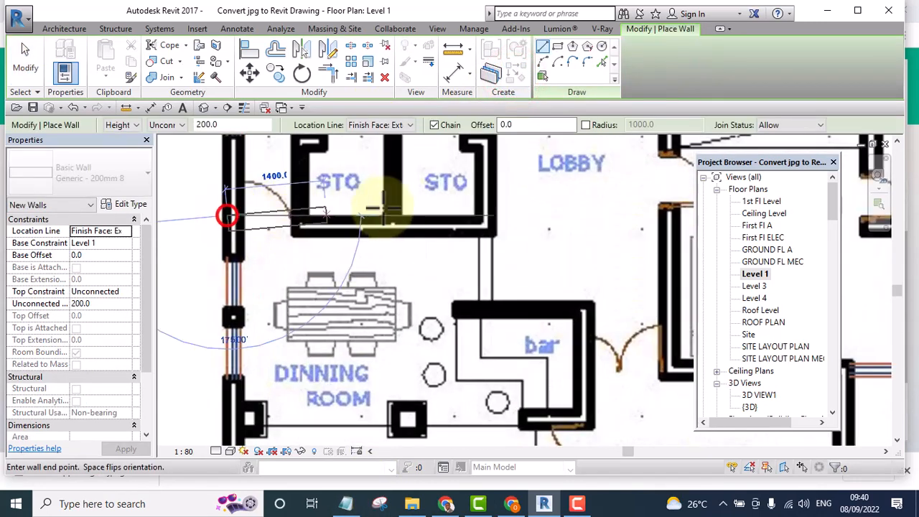
left_click(501, 216)
key("Escape")
key("Escape")
- Nudge the new wall south onto the stores' south wall line and copy it about 2695 south onto the dining room's south line
scroll(503, 216, "down", 3)
scroll(435, 305, "up", 3)
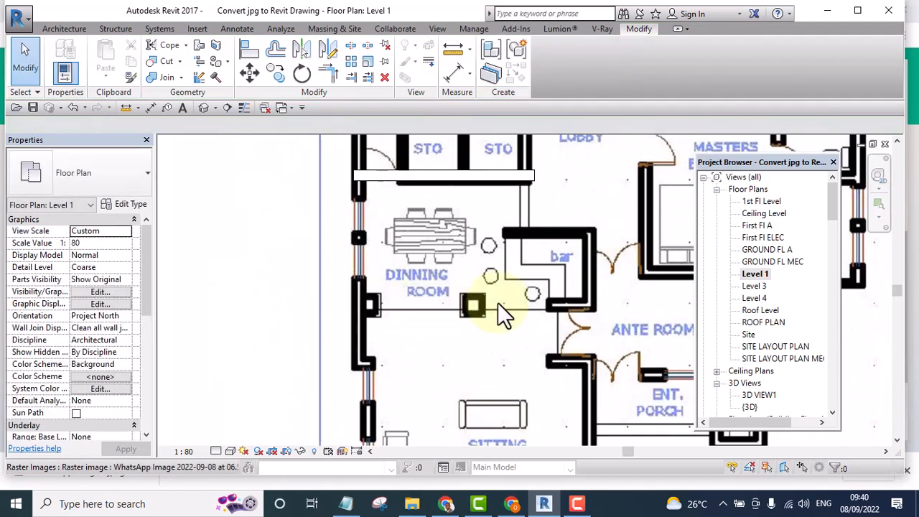
left_click(462, 171)
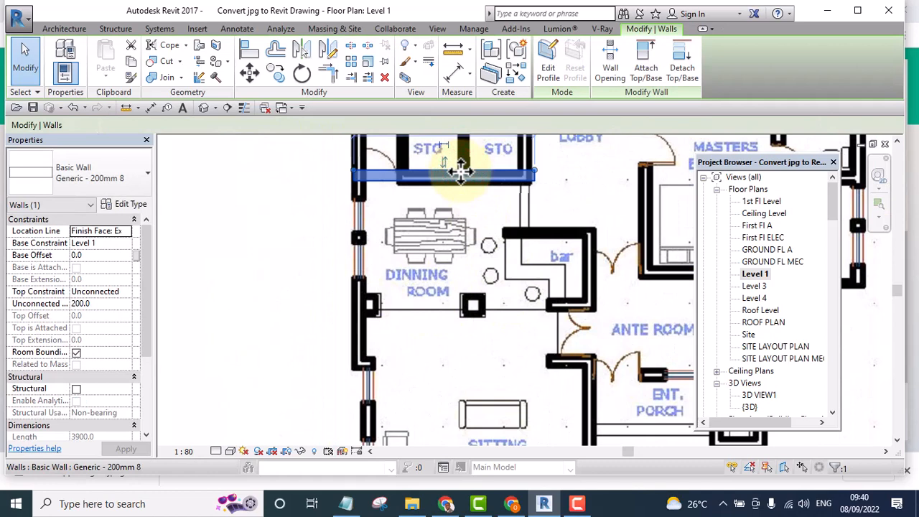
key("Down")
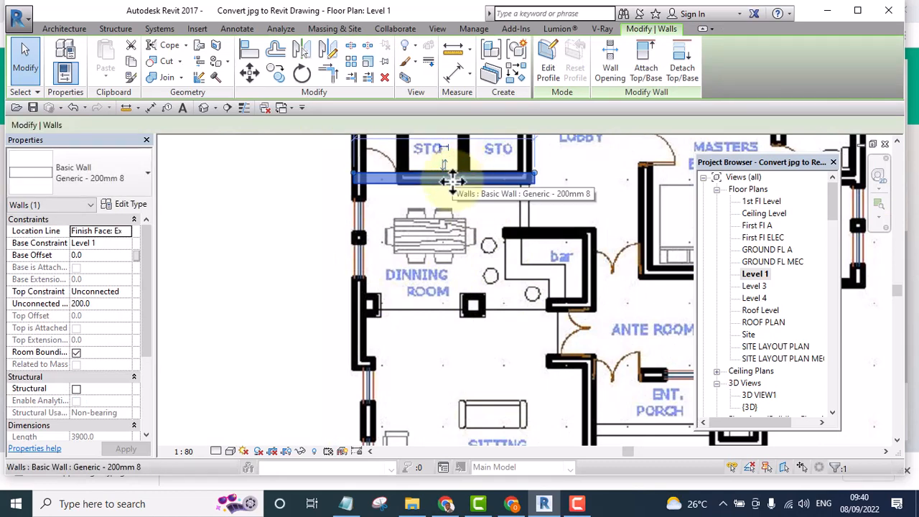
double_click(451, 178)
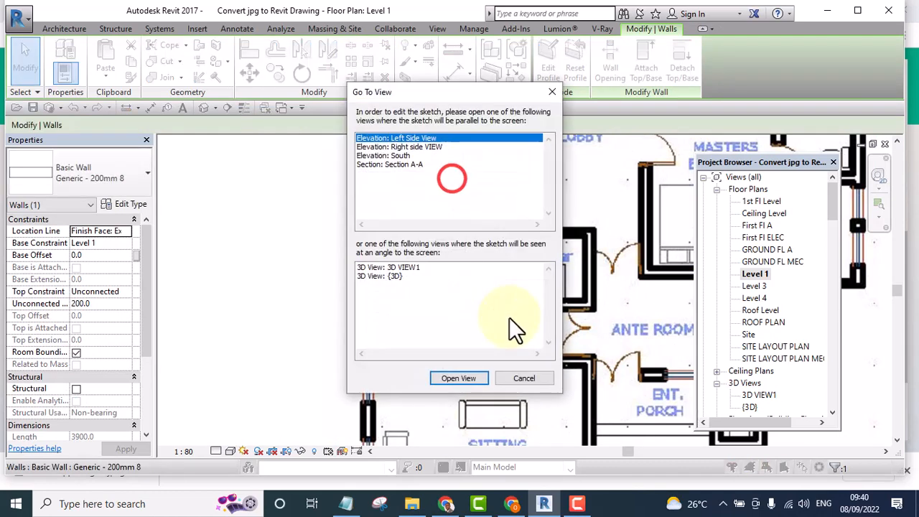
left_click(524, 378)
left_click_drag(451, 178, 490, 303)
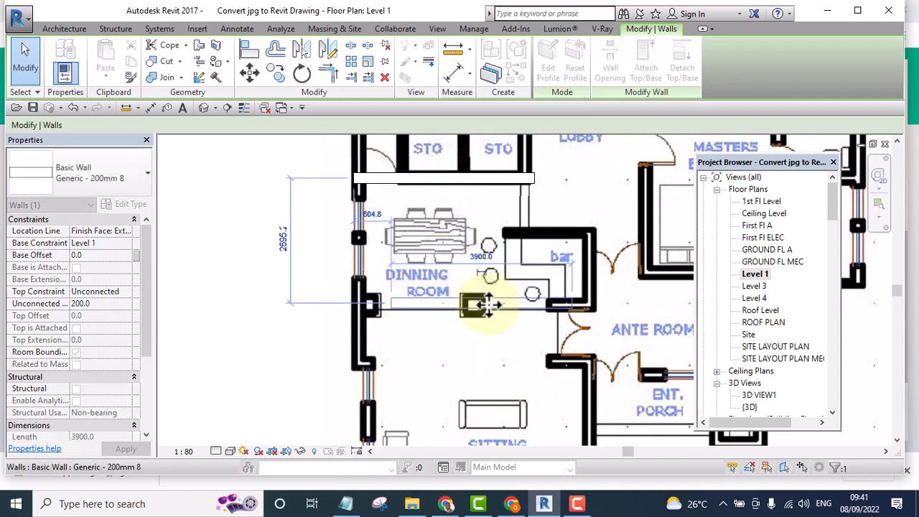
left_click(252, 204)
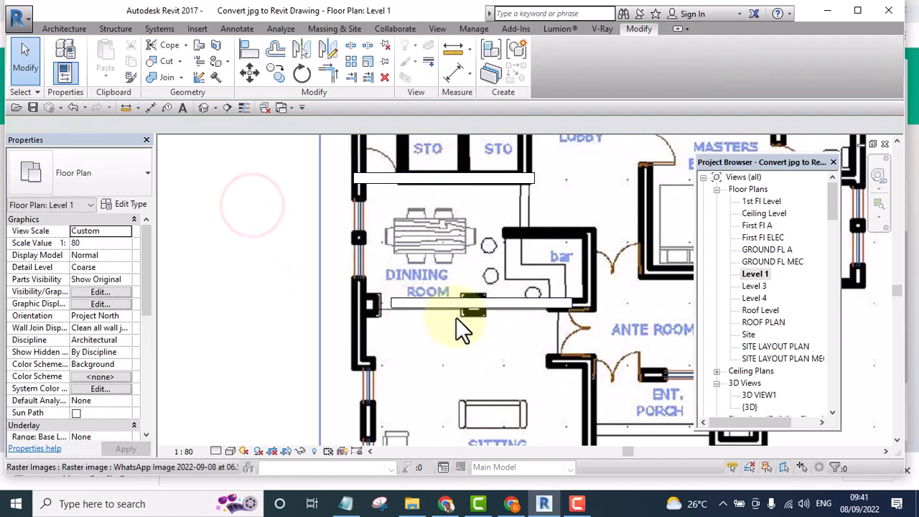
- Dimension the clear distance between the dining room's north and south walls, placing the dimension west of the exterior wall
key("d")
key("i")
left_click(386, 183)
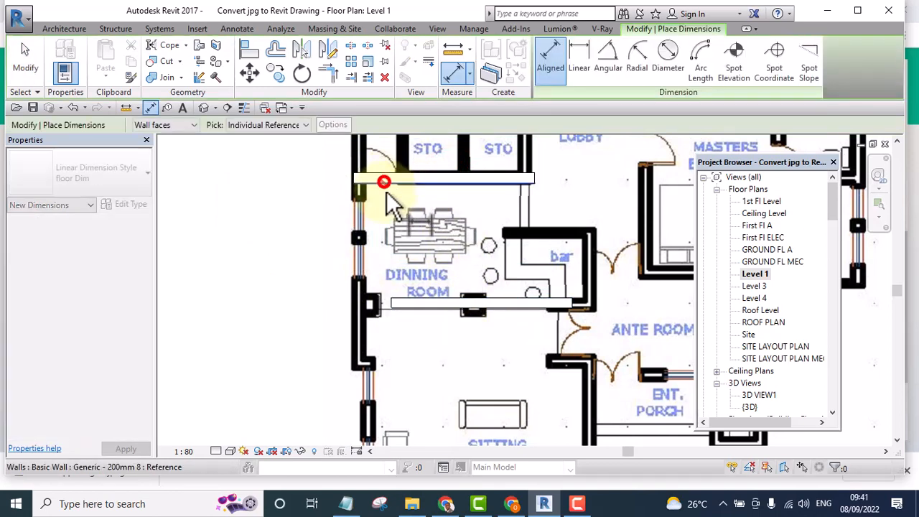
left_click(430, 297)
left_click(298, 246)
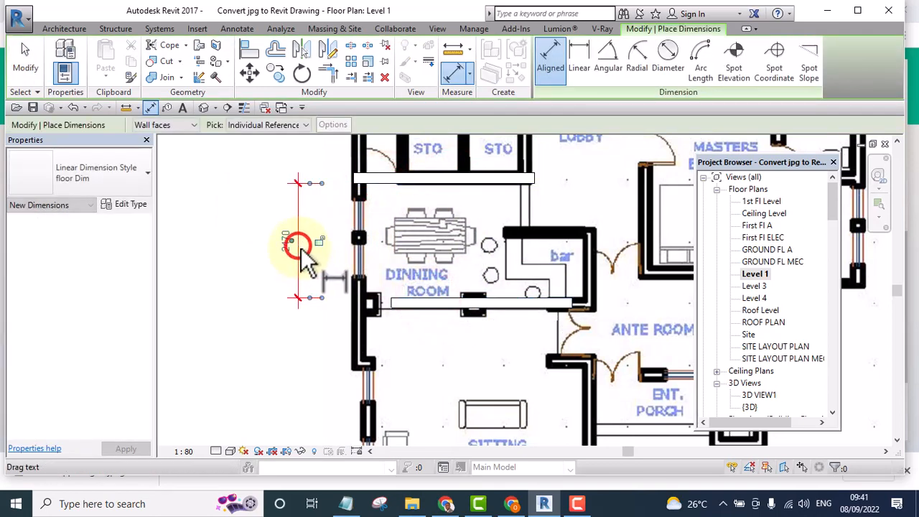
key("Escape")
key("Escape")
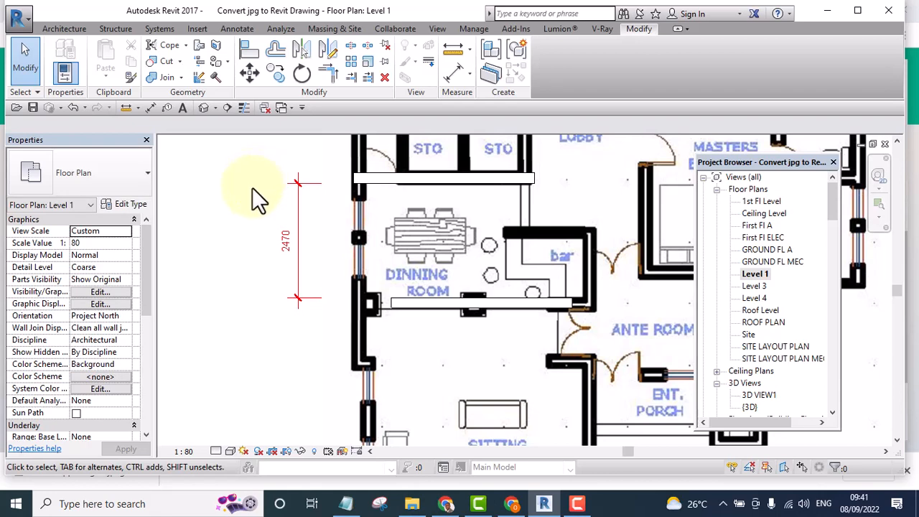
- Examine the whole scaled floor plan image with its reference walls and dimensions across the bedrooms, toilet and dining room
scroll(263, 219, "down", 4)
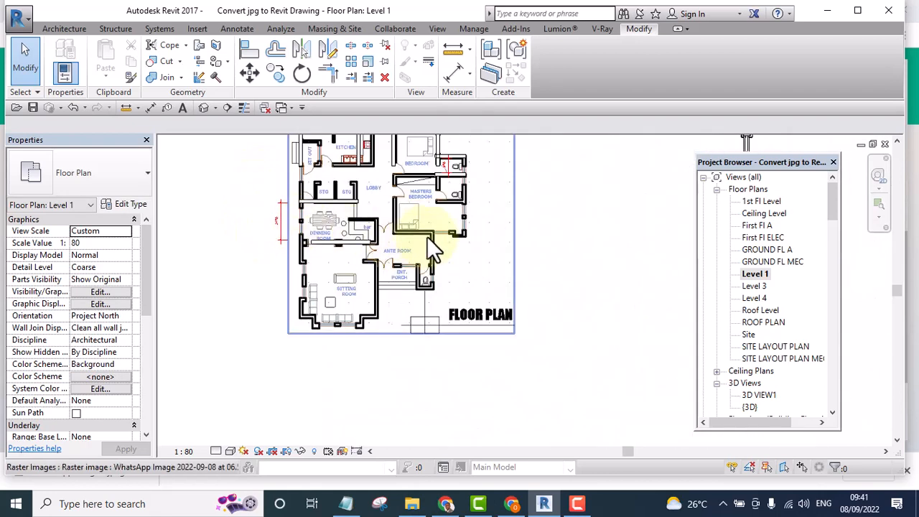
scroll(299, 200, "up", 1)
scroll(359, 244, "down", 6)
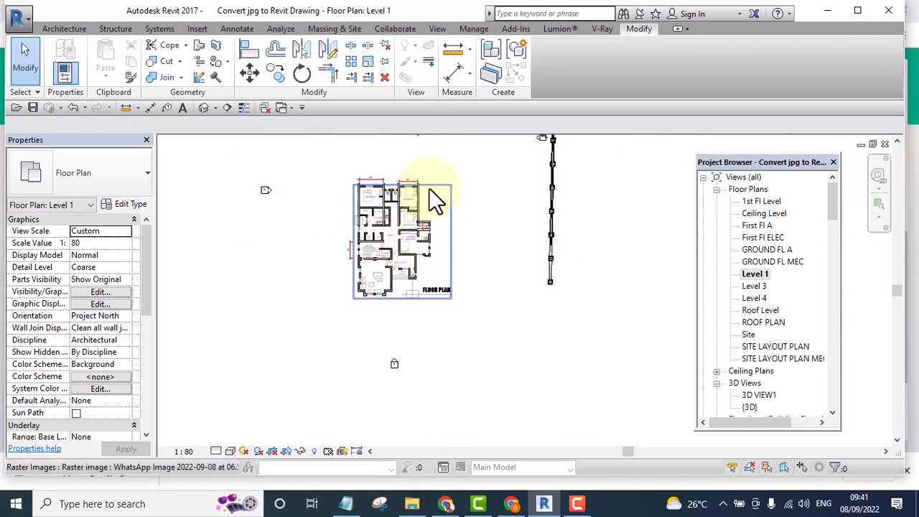
scroll(388, 264, "up", 3)
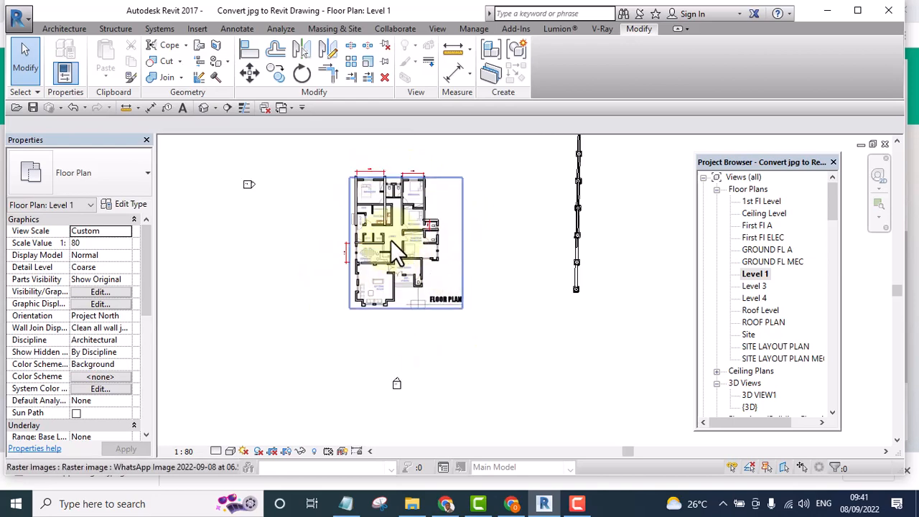
scroll(378, 158, "down", 1)
scroll(377, 158, "up", 4)
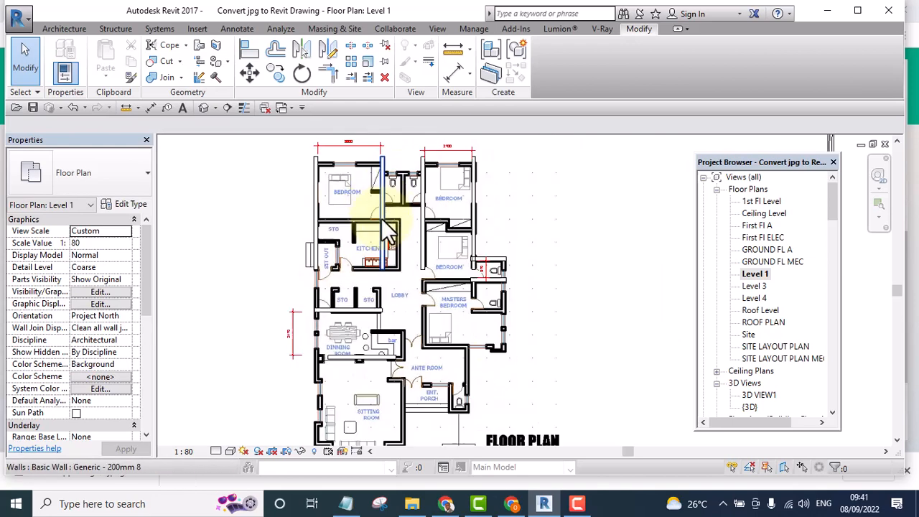
scroll(383, 209, "down", 3)
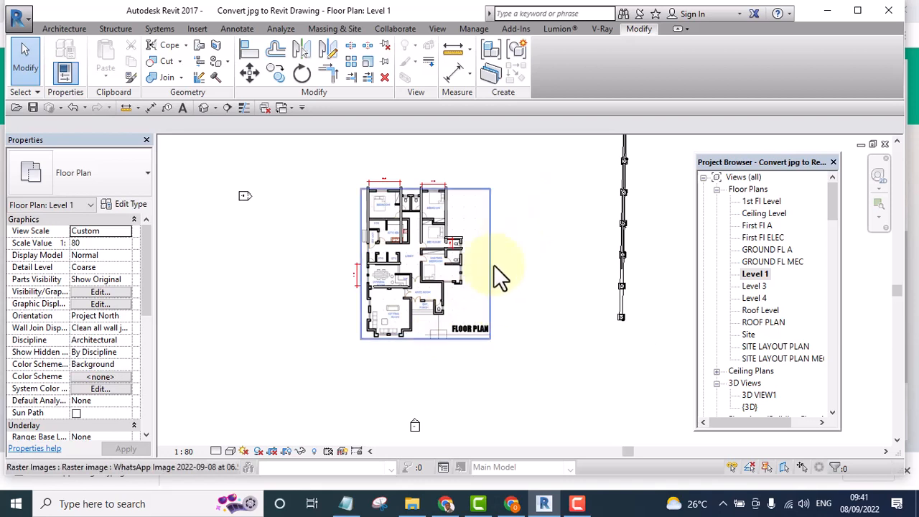
scroll(606, 305, "up", 1)
scroll(418, 318, "up", 2)
scroll(432, 306, "down", 1)
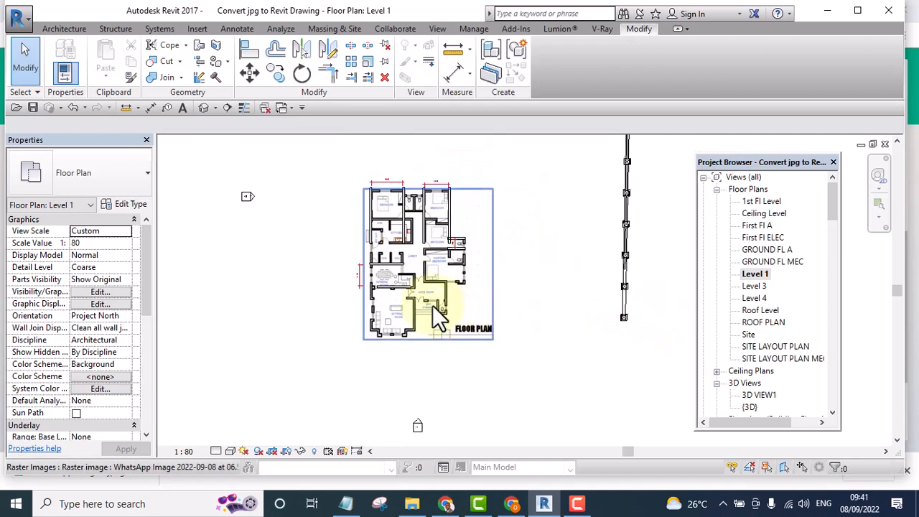
scroll(431, 287, "up", 3)
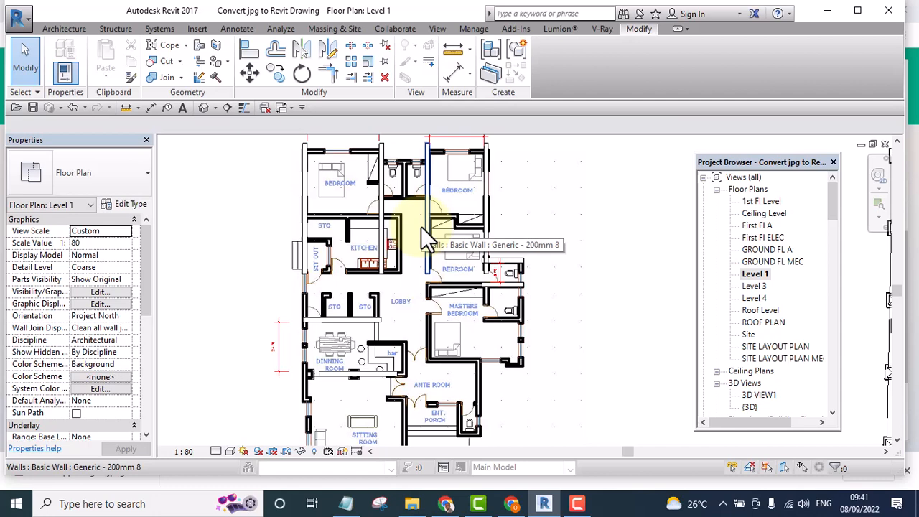
scroll(369, 255, "down", 3)
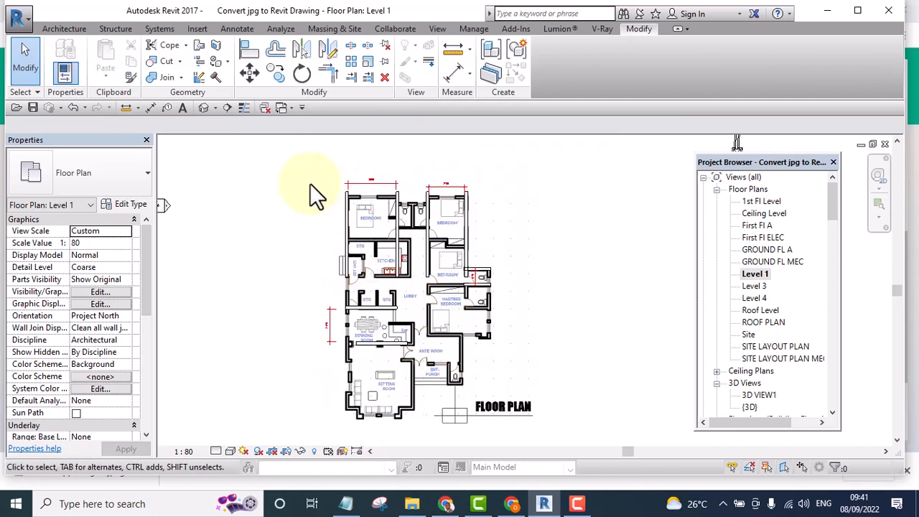
scroll(324, 247, "down", 2)
scroll(323, 231, "up", 2)
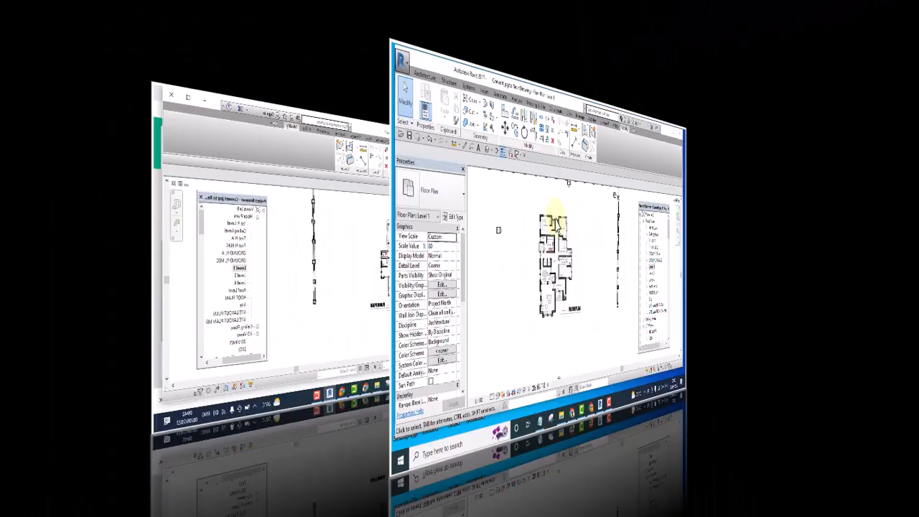
- Start a new wall using the Basic Wall type Generic - 200mm 8
scroll(403, 206, "up", 1)
scroll(403, 206, "down", 3)
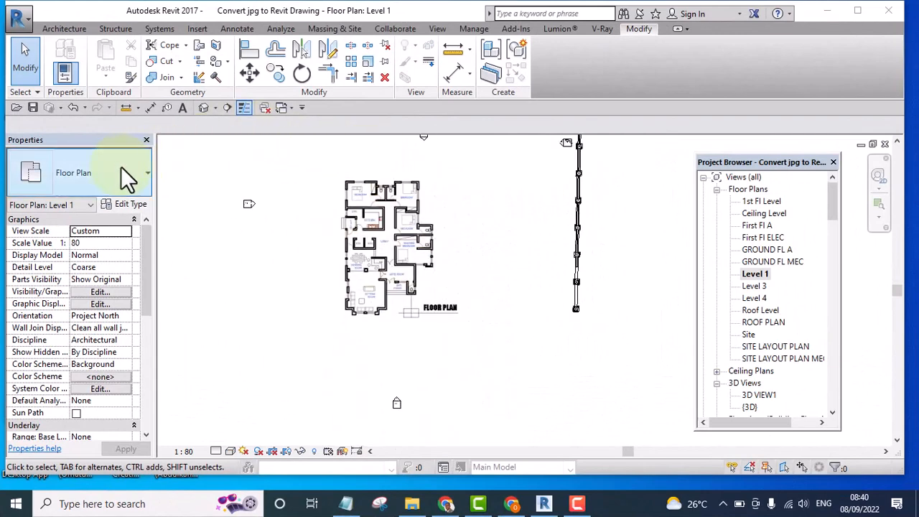
left_click(63, 29)
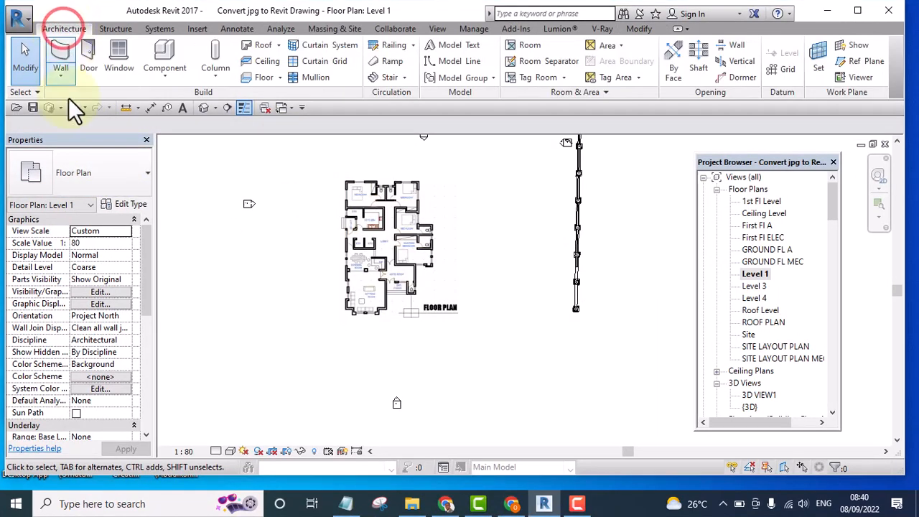
left_click(87, 179)
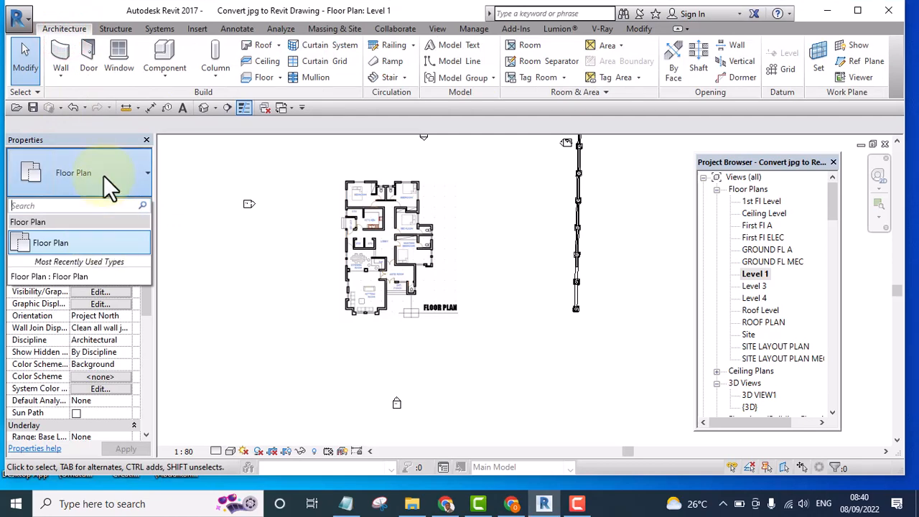
left_click(58, 51)
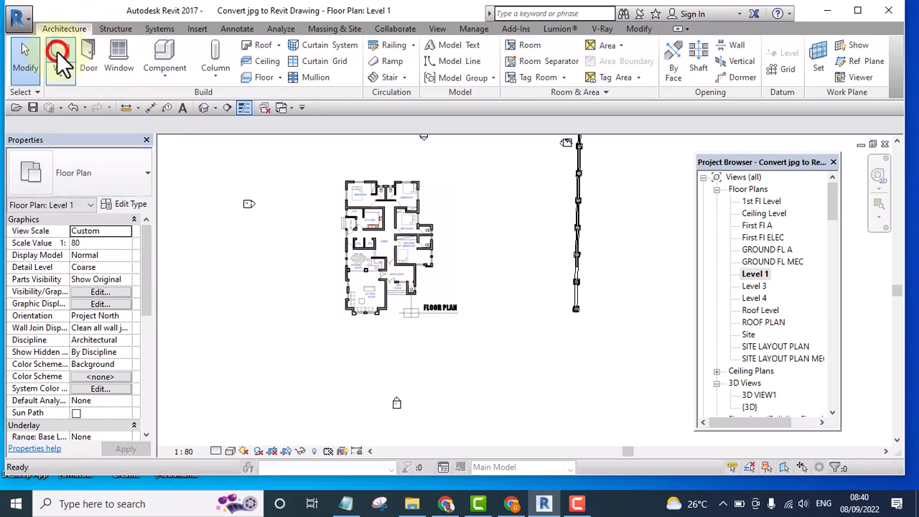
left_click(94, 171)
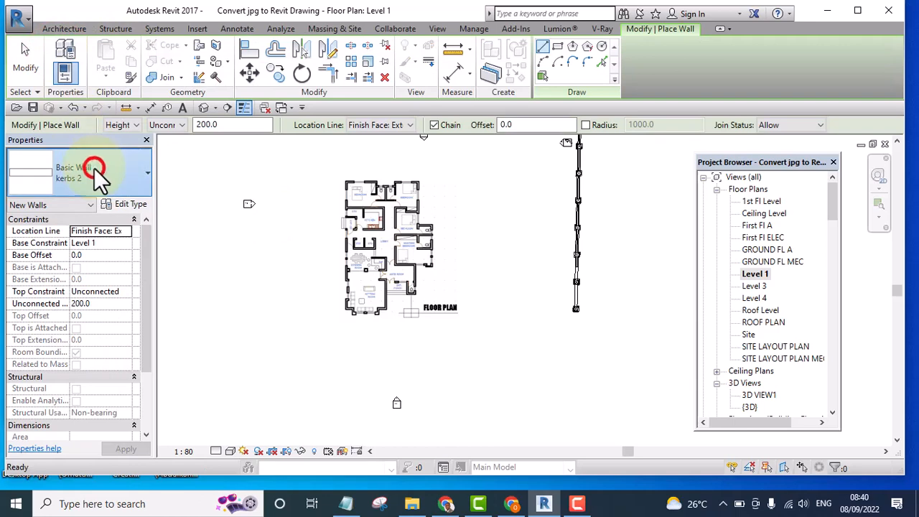
left_click_drag(182, 300, 192, 262)
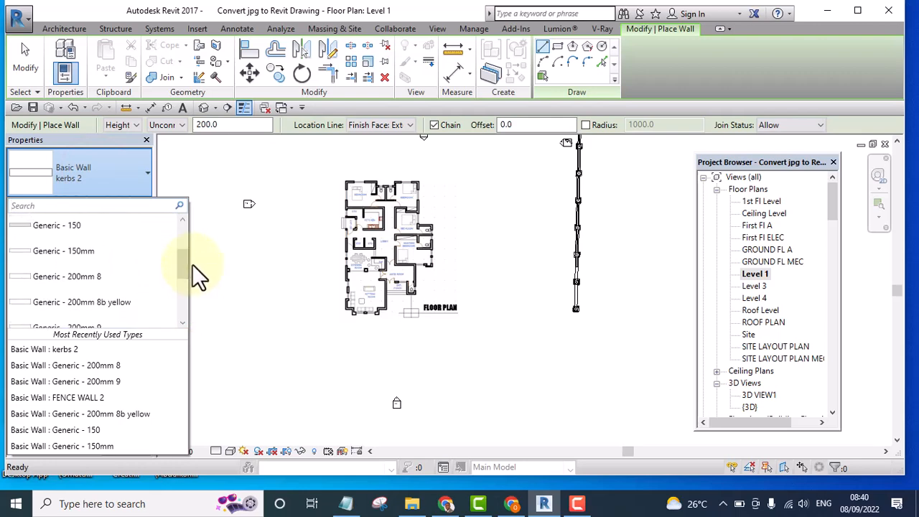
left_click(57, 280)
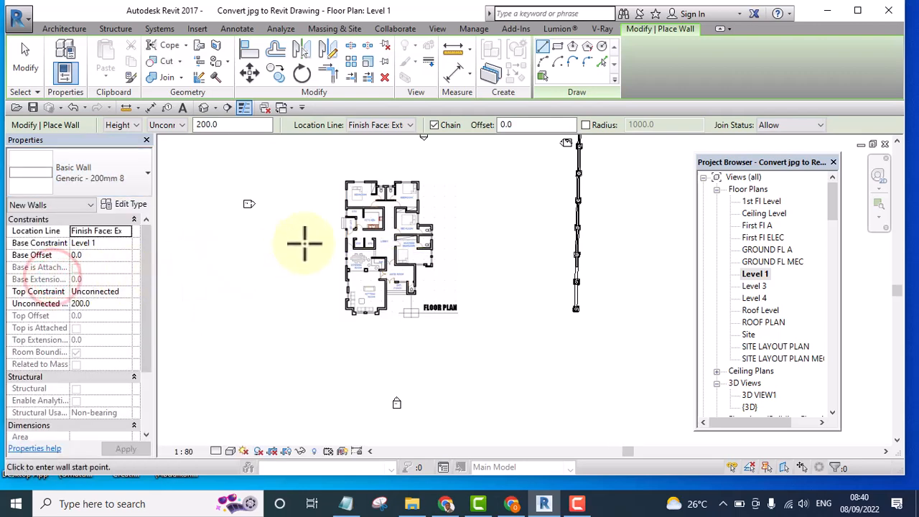
- Draw a vertical wall along the plan's west side, from just north of the northwest bedroom to the sitting room's south end
scroll(370, 171, "up", 1)
scroll(345, 167, "up", 3)
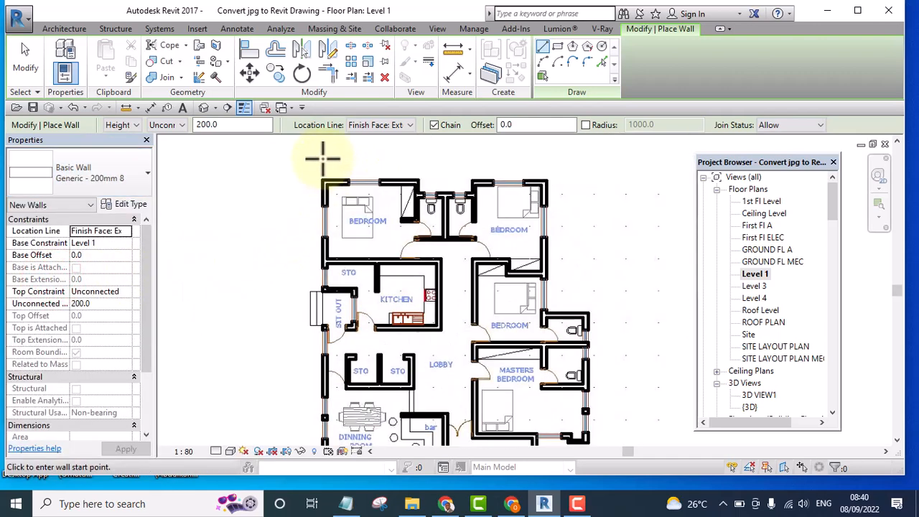
scroll(323, 155, "down", 2)
left_click(324, 157)
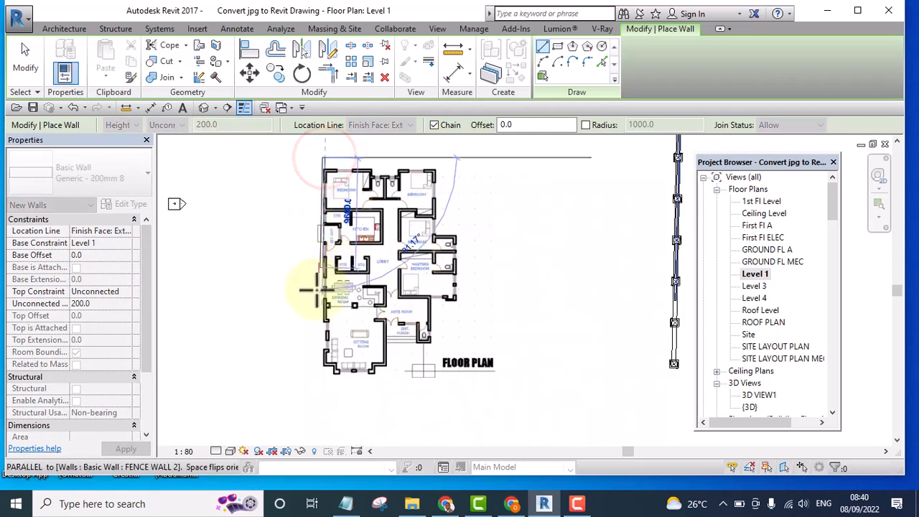
left_click(328, 380)
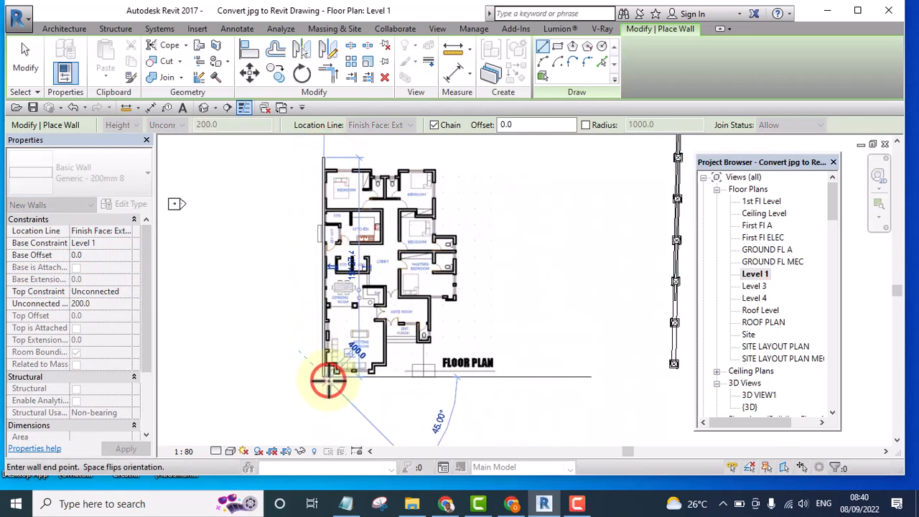
key("Escape")
key("Escape")
- Move the new wall sideways onto the plan's west exterior wall line and turn off thin-line display
scroll(345, 174, "up", 3)
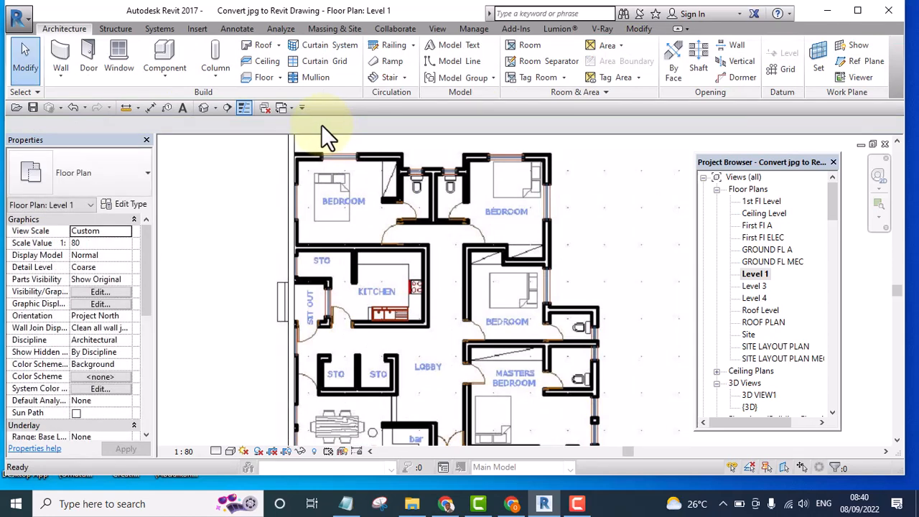
scroll(321, 169, "up", 1)
scroll(338, 305, "down", 2)
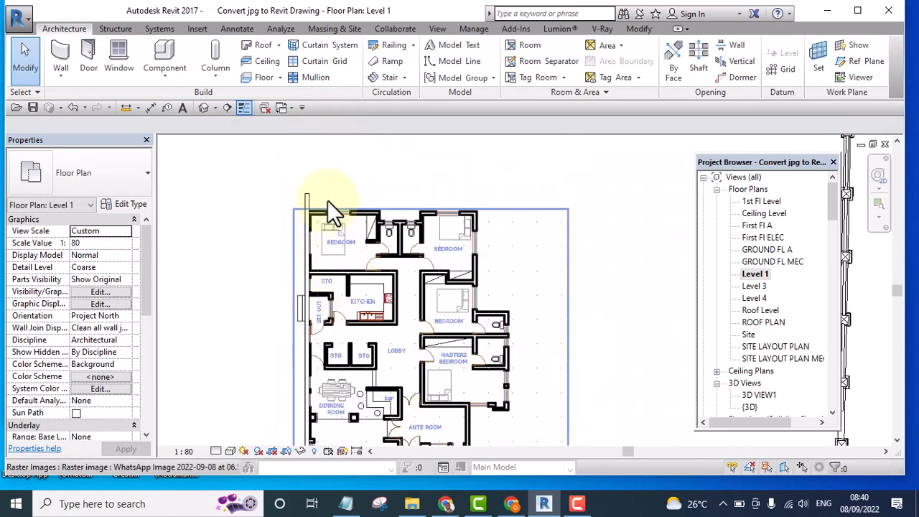
scroll(295, 196, "up", 4)
left_click(291, 197)
left_click_drag(314, 201, 298, 200)
left_click(373, 169)
scroll(302, 248, "up", 3)
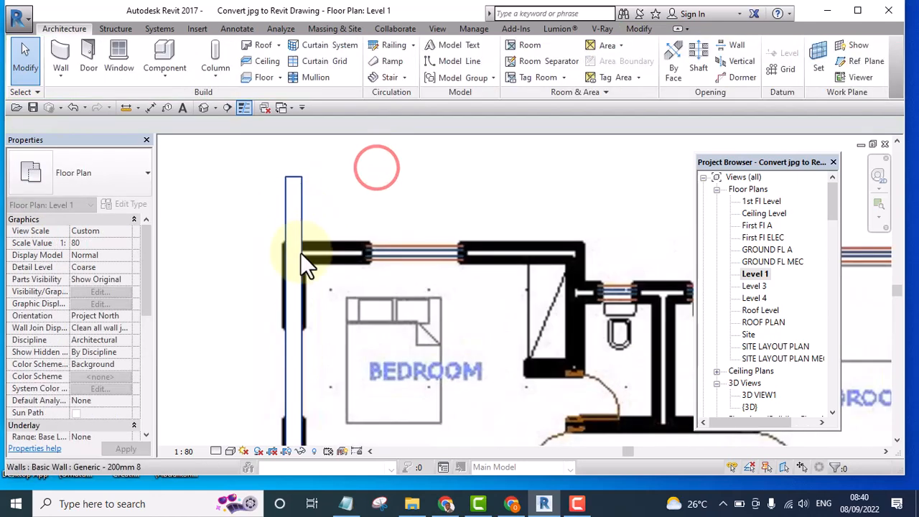
scroll(297, 181, "down", 4)
scroll(296, 271, "up", 1)
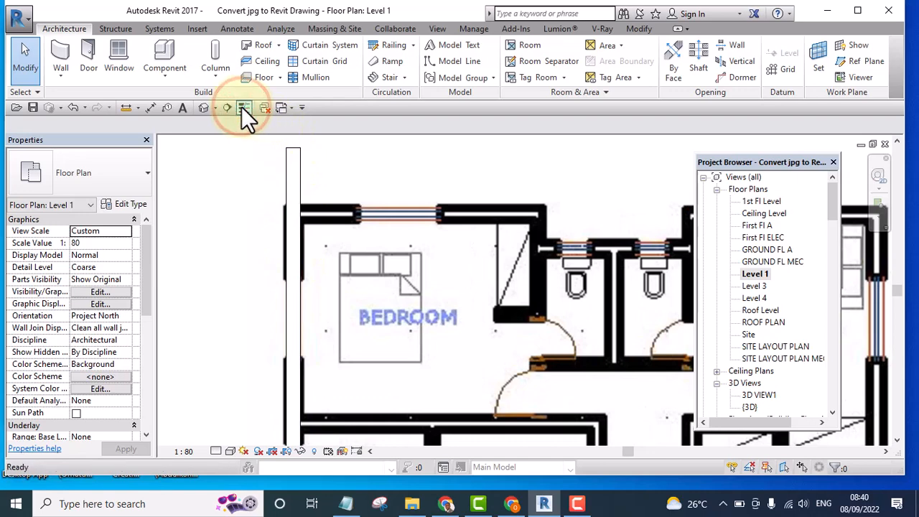
- Try to enlarge the floor plan image proportionally from its southeast corner to a width of about 34,900 mm
scroll(349, 152, "down", 8)
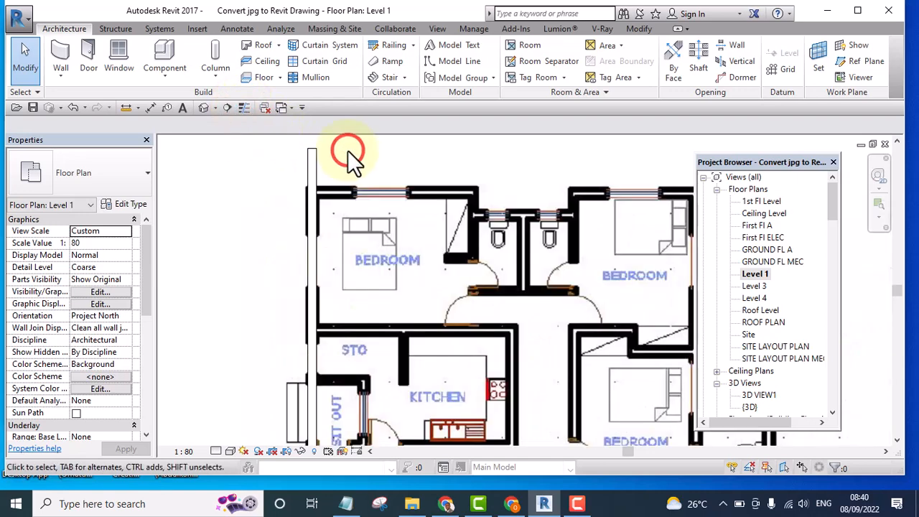
left_click(424, 230)
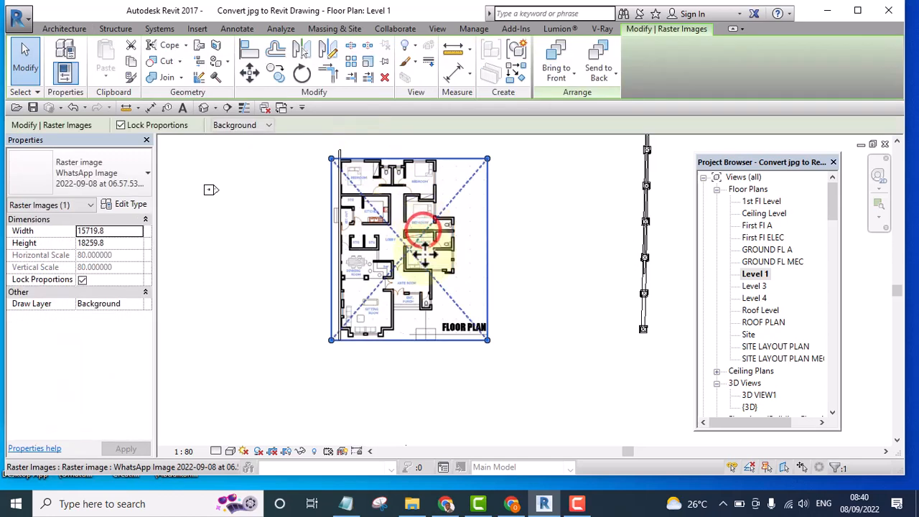
scroll(422, 230, "down", 2)
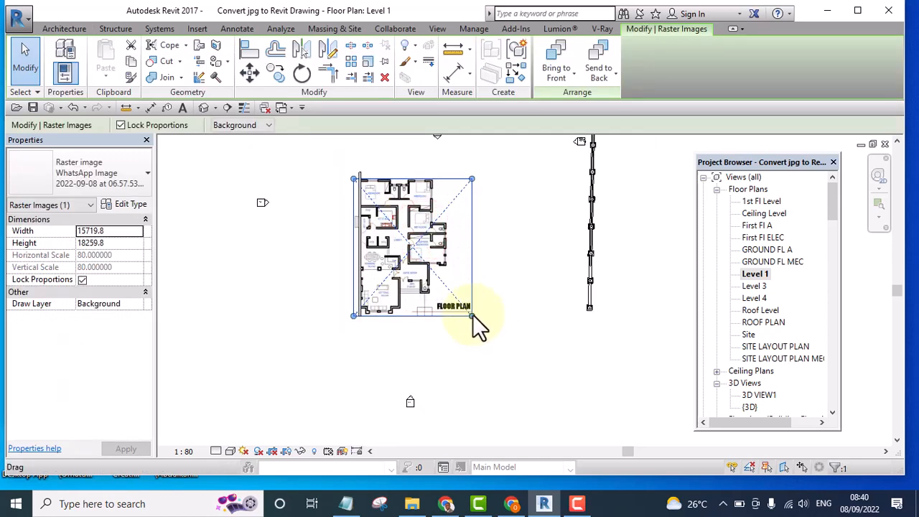
left_click_drag(472, 316, 642, 462)
scroll(371, 194, "up", 5)
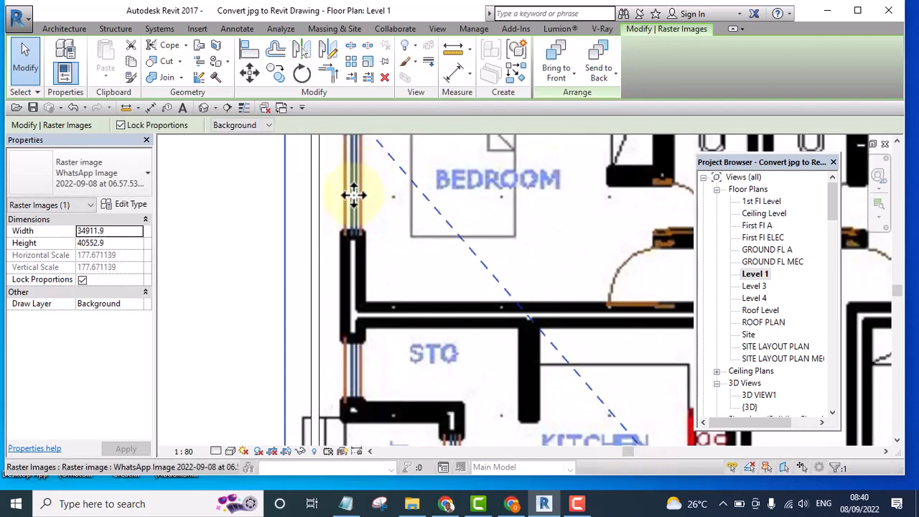
- Try to shift the enlarged floor plan image under the drawn west wall, and undo the shift and the enlargement
left_click_drag(318, 240, 353, 248)
scroll(298, 278, "down", 2)
mouse_move(372, 279)
left_mouse_down()
mouse_move(335, 260)
mouse_move(345, 286)
mouse_move(359, 288)
left_mouse_up()
scroll(341, 289, "up", 3)
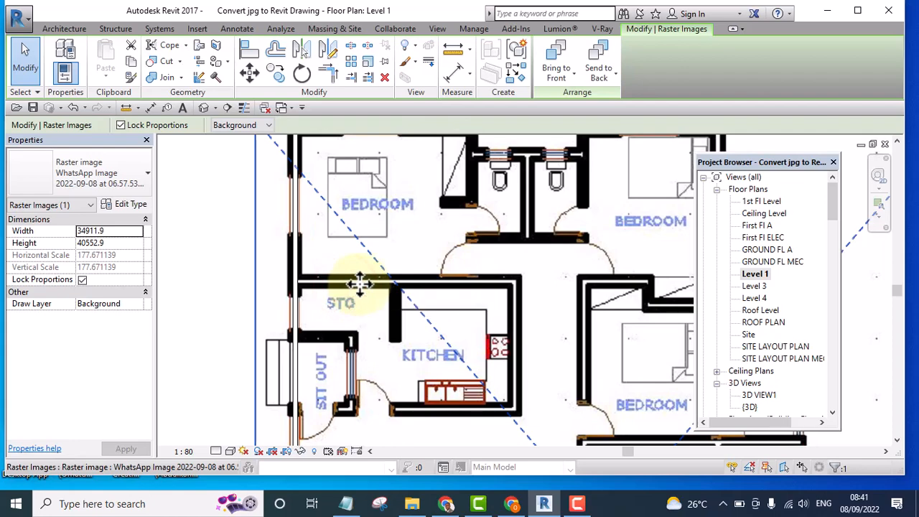
scroll(356, 273, "down", 5)
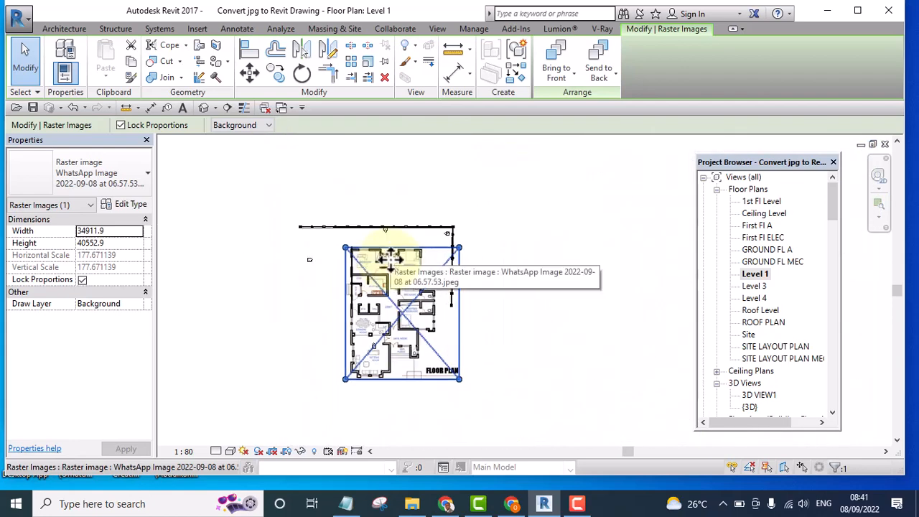
scroll(390, 259, "up", 4)
key("Escape")
scroll(391, 260, "up", 2)
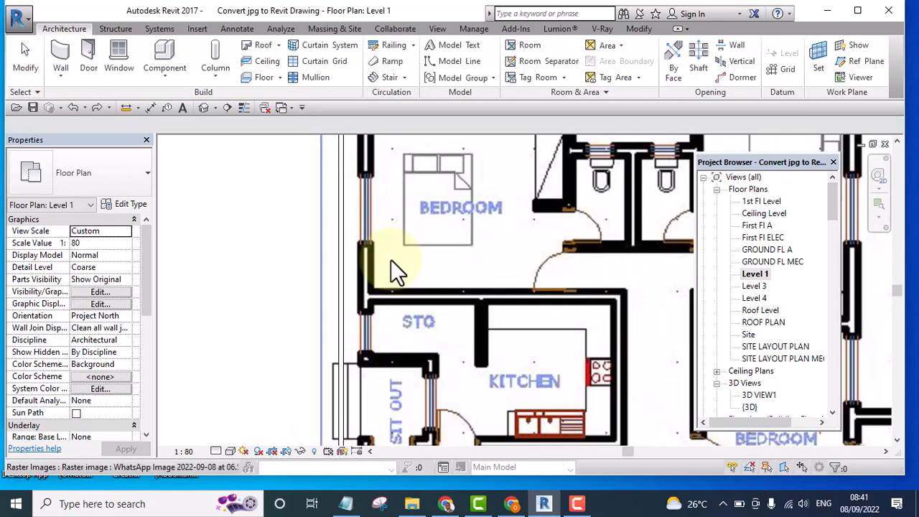
scroll(391, 260, "down", 6)
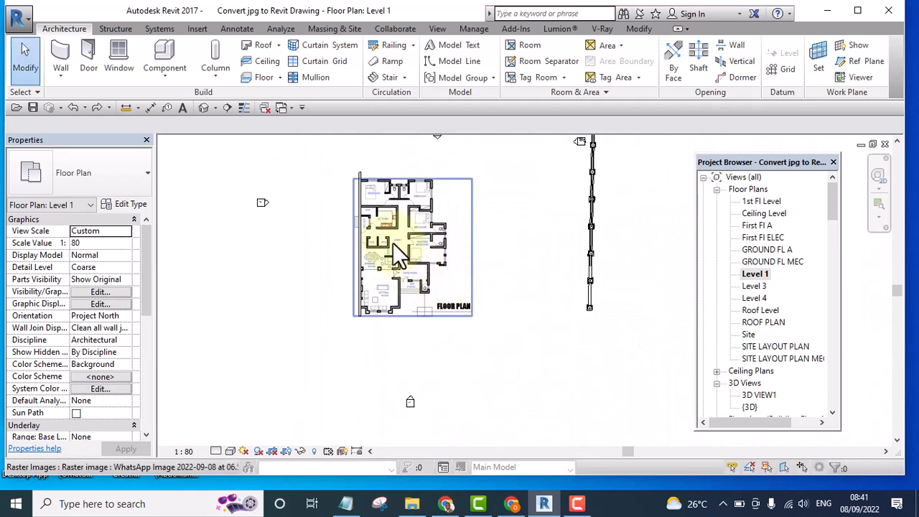
- Draw a matching Generic - 200mm 8 wall about 9800 mm long across the plan's north side, from the west wall to the northeast bedroom's corner
scroll(384, 234, "up", 3)
middle_click_drag(328, 201, 321, 406)
scroll(318, 342, "up", 4)
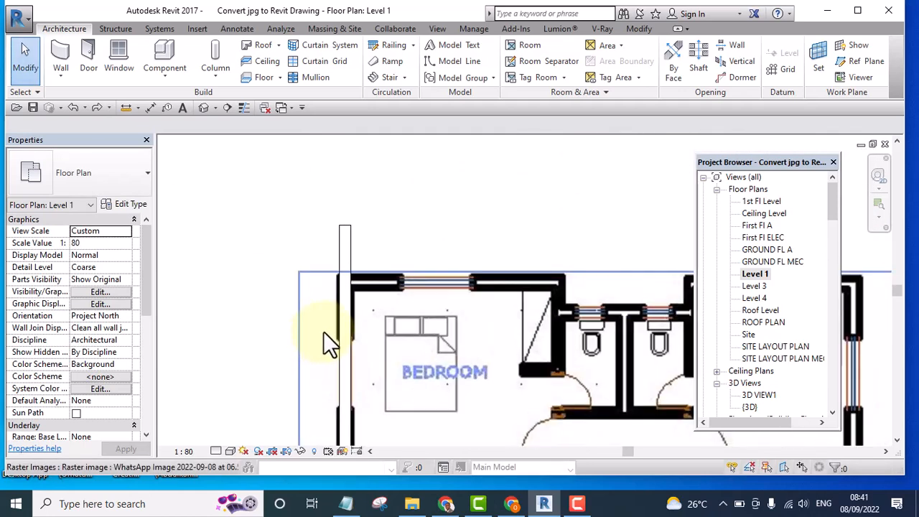
scroll(323, 337, "up", 3)
scroll(374, 273, "down", 2)
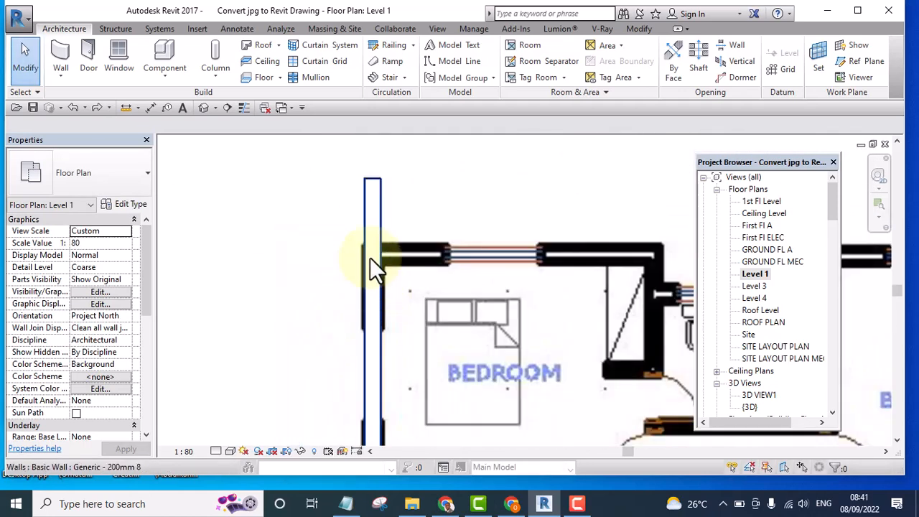
left_click(371, 183)
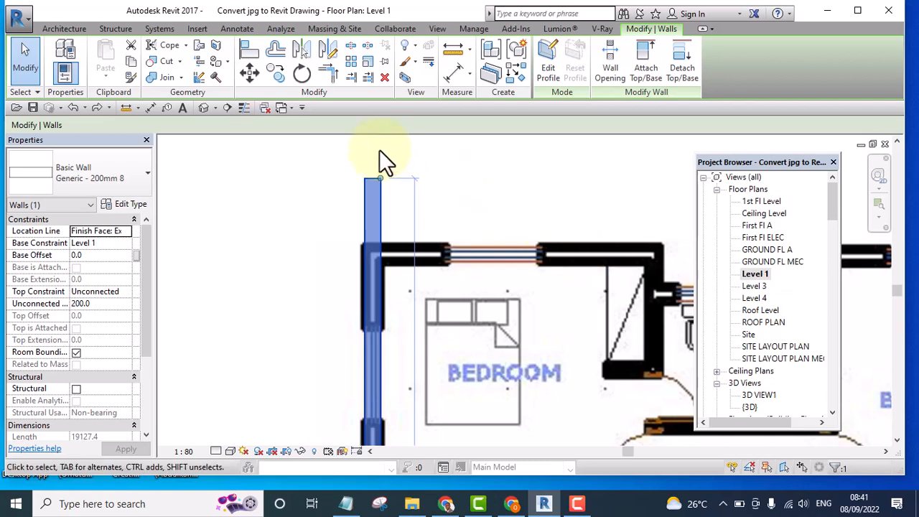
scroll(309, 201, "down", 5)
scroll(340, 191, "up", 5)
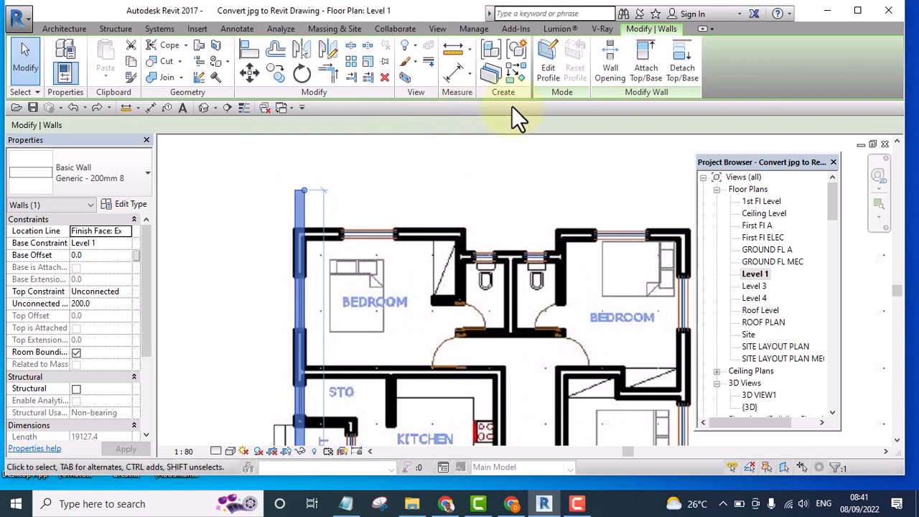
left_click(514, 69)
scroll(298, 237, "up", 2)
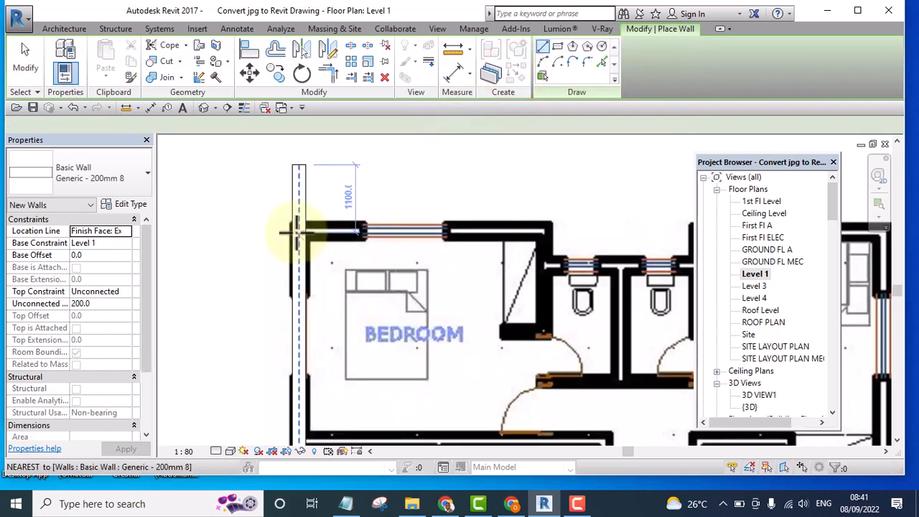
left_click(294, 227)
scroll(316, 222, "down", 4)
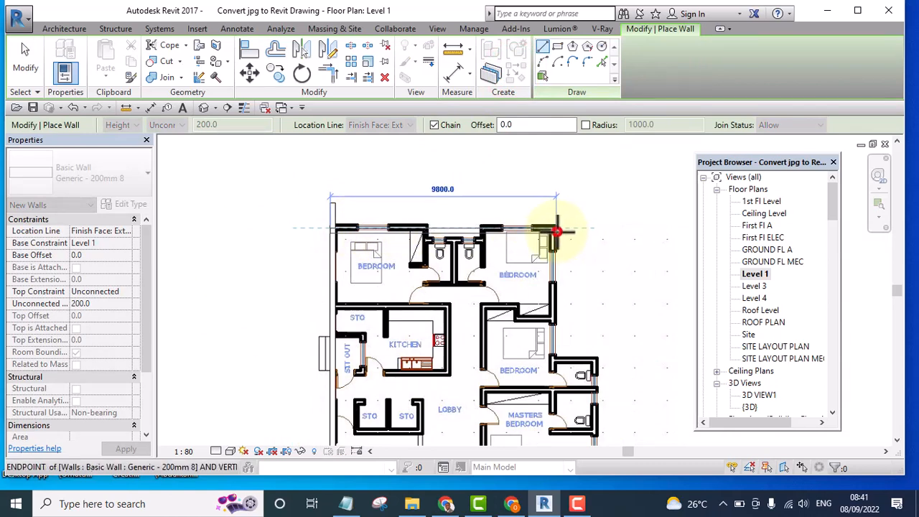
left_click(550, 228)
key("Escape")
key("Escape")
- Nudge the new horizontal wall north onto the plan's north exterior wall line
scroll(431, 237, "up", 1)
scroll(431, 235, "up", 1)
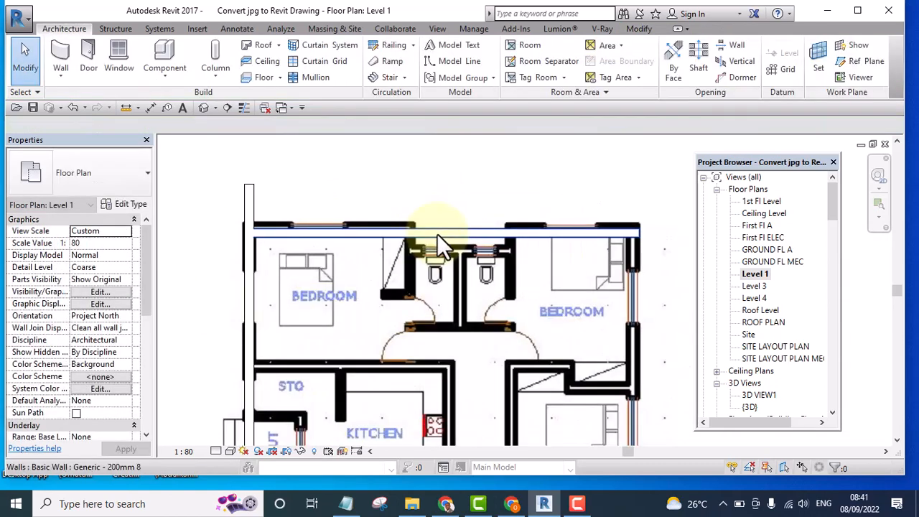
left_click(436, 234)
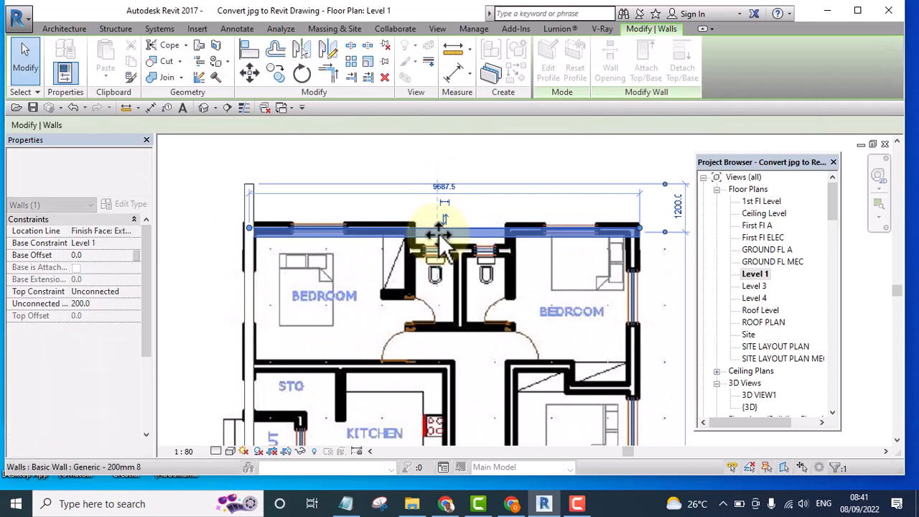
key("Up")
key("Up")
left_click(492, 162)
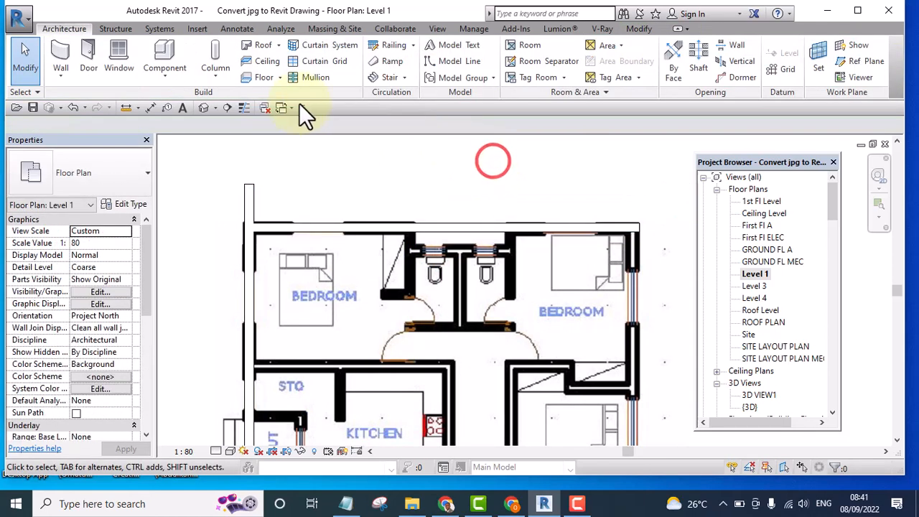
- Trim the north and west exterior walls to a clean corner at the northwest bedroom
left_click(639, 28)
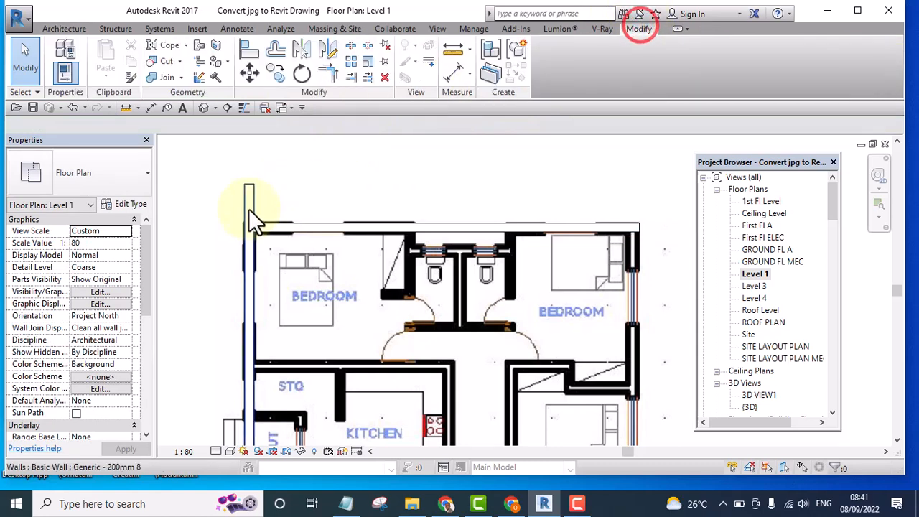
left_click(276, 226)
left_click(321, 160)
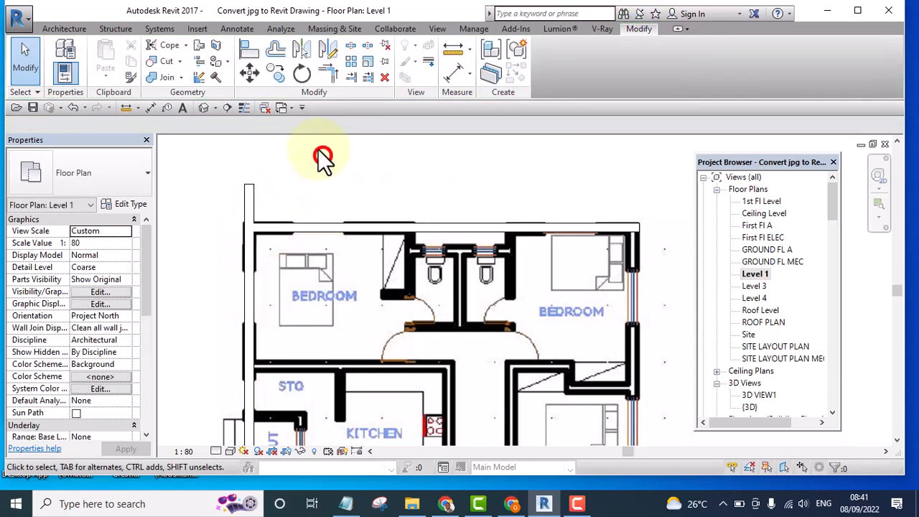
left_click(328, 72)
left_click(291, 227)
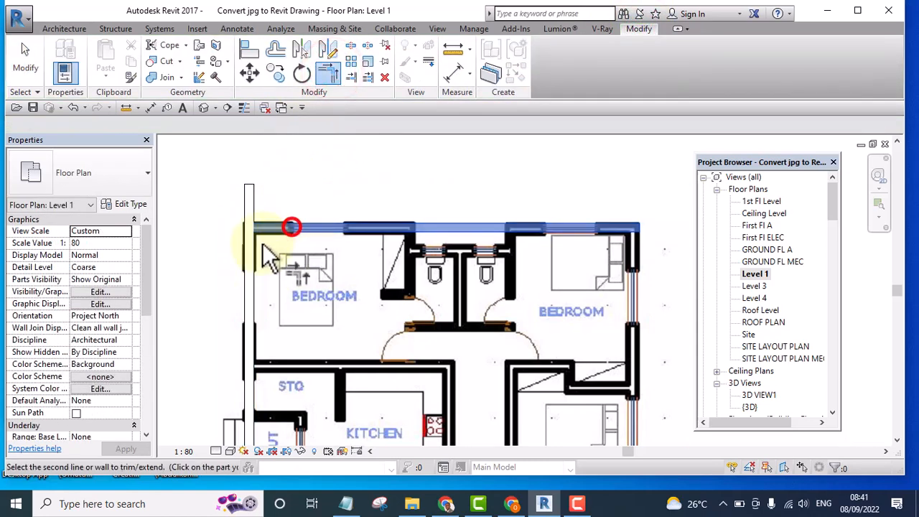
left_click(245, 256)
right_click(416, 171)
left_click(440, 176)
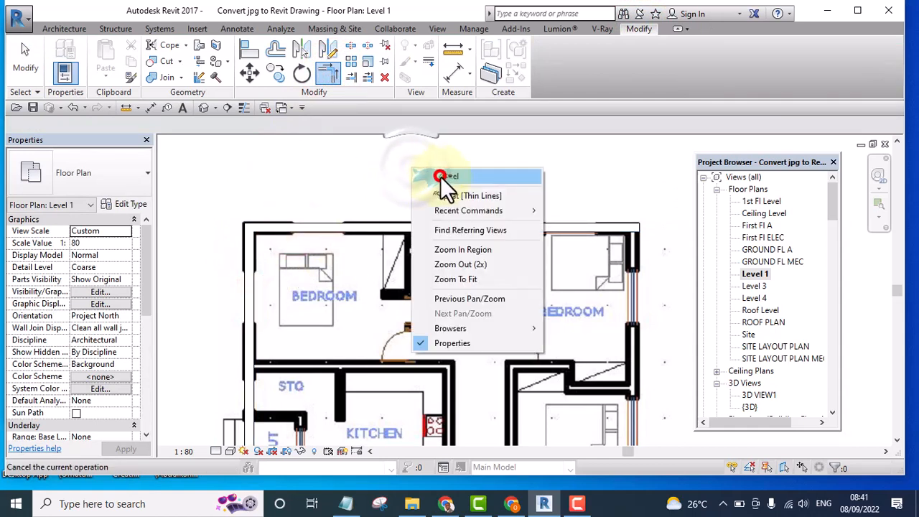
- Draw a rectangle of Generic - 200mm 8 walls about 2400 mm wide over the recess north of the two toilets and delete its north wall
scroll(434, 230, "up", 3)
left_click(434, 233)
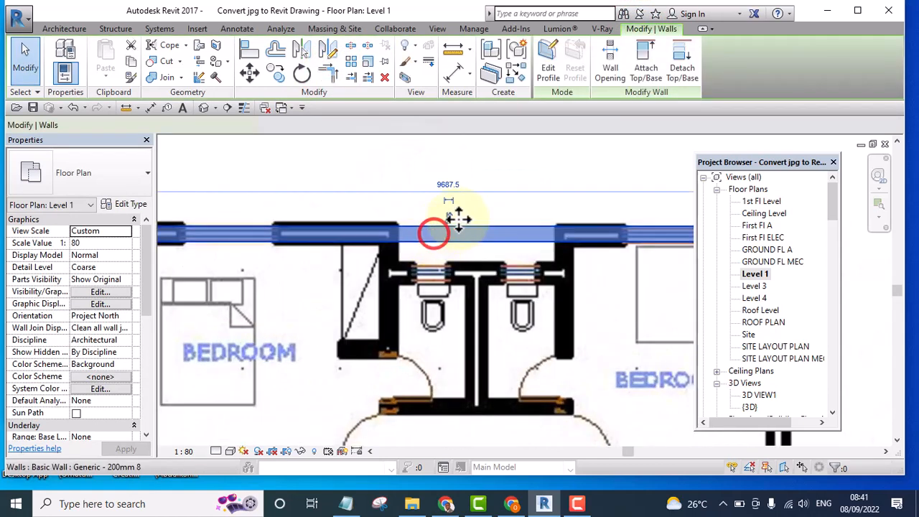
left_click(515, 71)
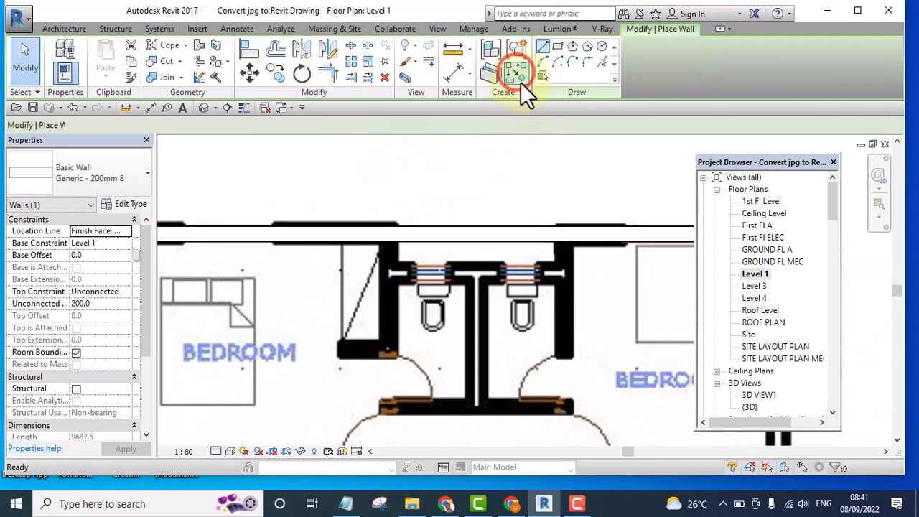
left_click(557, 46)
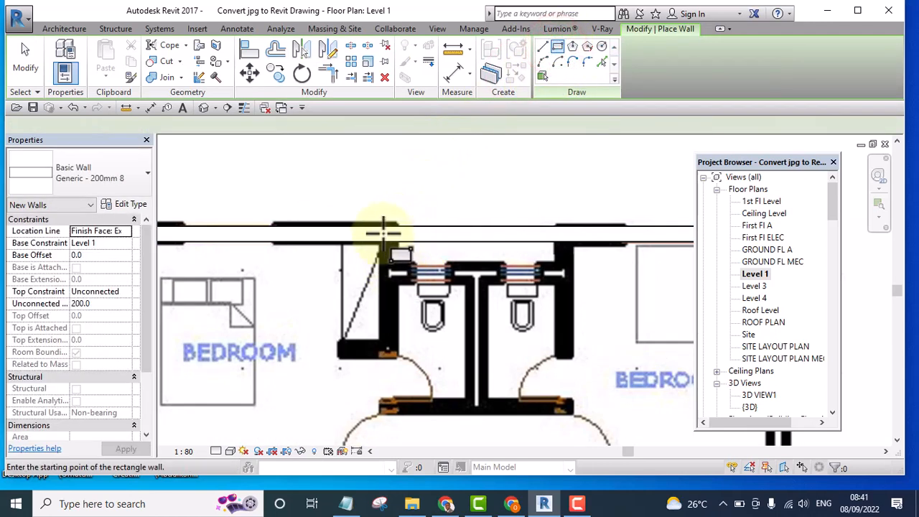
left_click(384, 209)
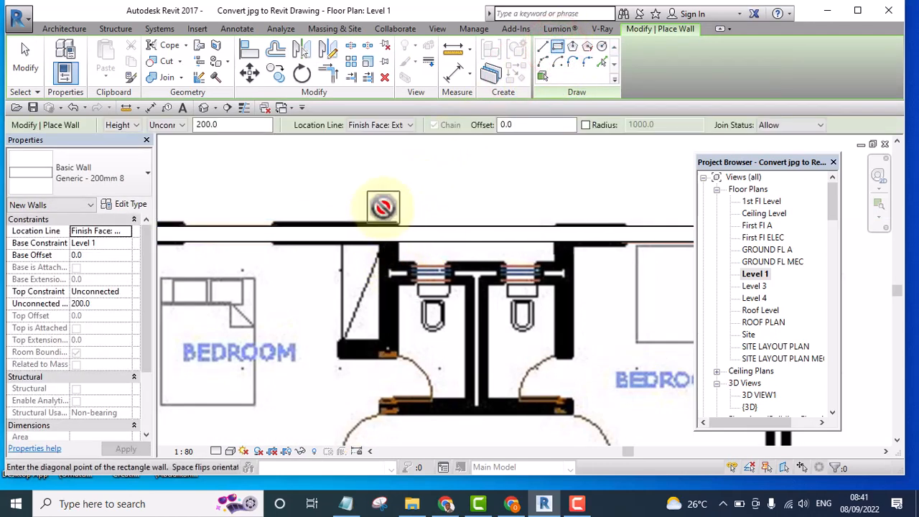
left_click(569, 272)
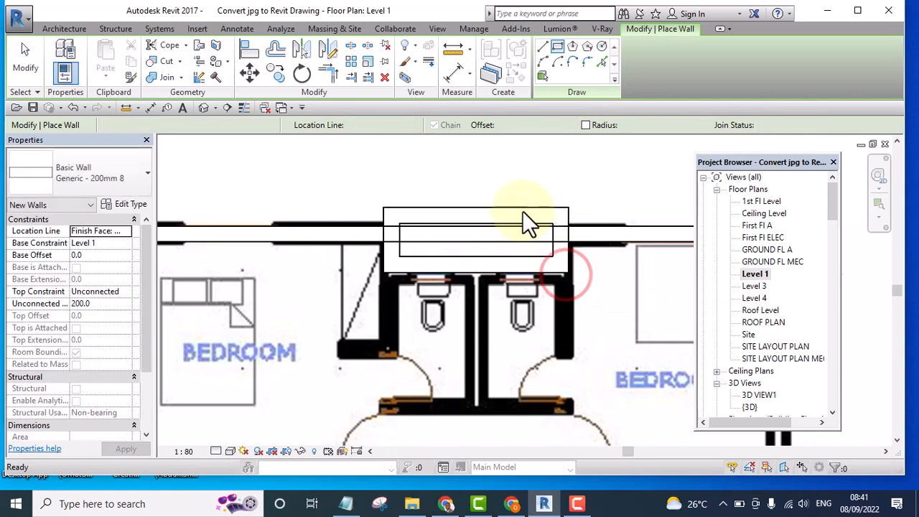
key("Escape")
key("Escape")
left_click(507, 211)
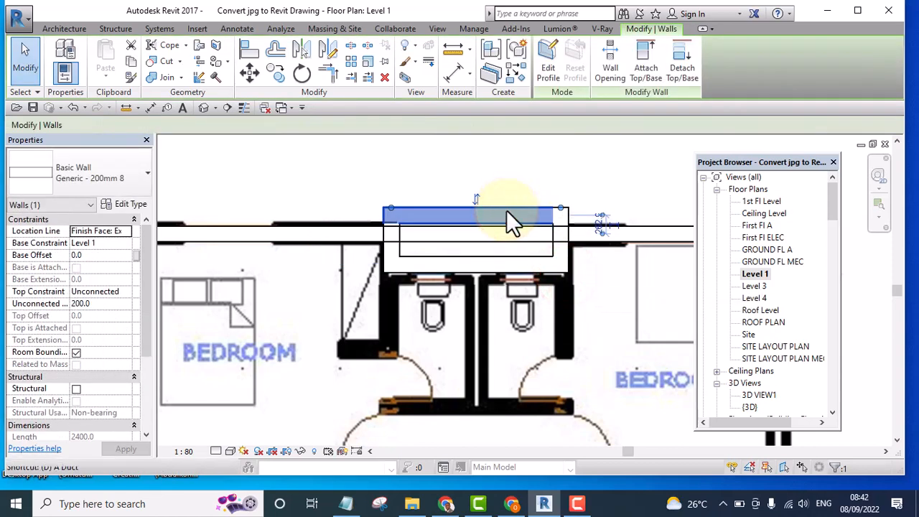
key("Delete")
- Add an aligned dimension between the north faces of the exterior wall and the toilets' recessed wall
left_click(457, 79)
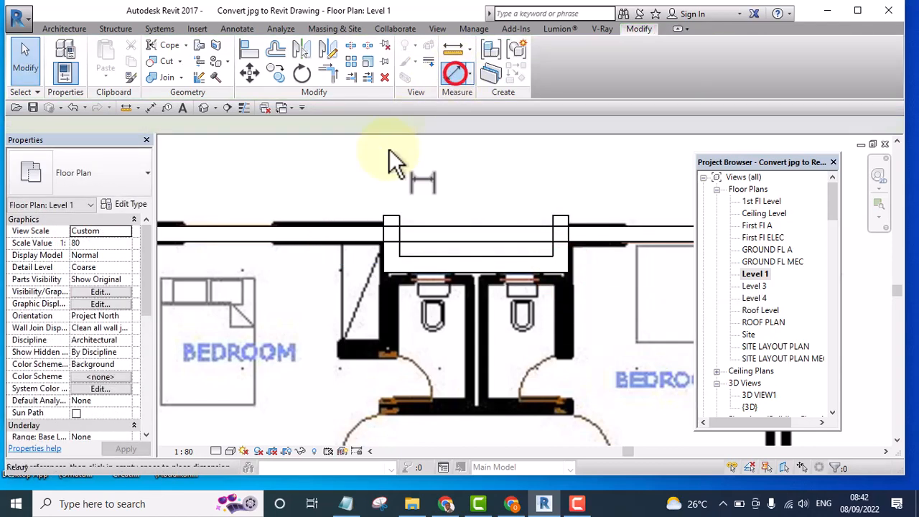
scroll(365, 231, "up", 1)
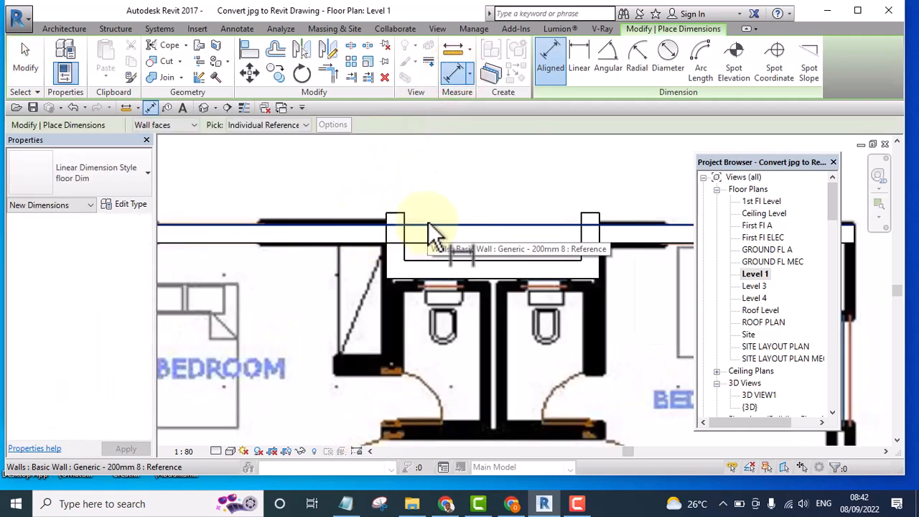
left_click(434, 259)
left_click(470, 186)
key("Escape")
key("Escape")
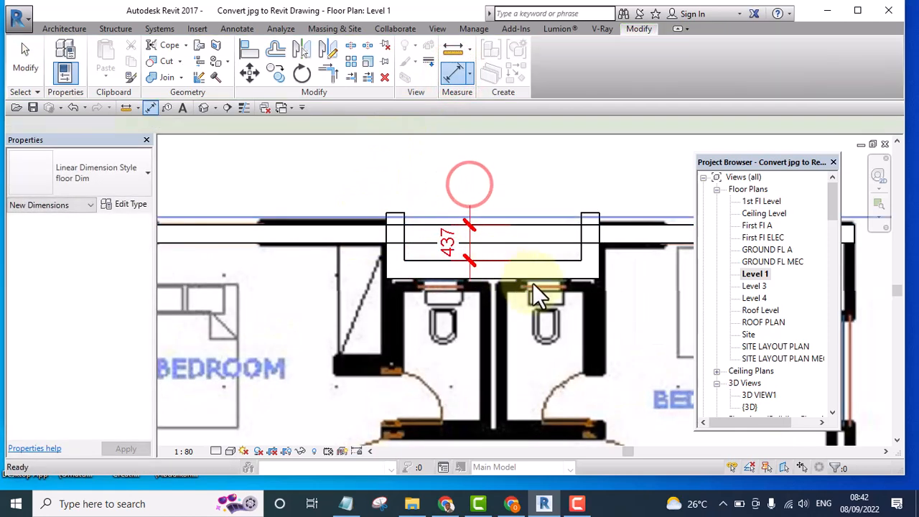
- Move the toilets' recessed wall by setting its dimension from the north exterior wall to 600 mm
left_click(535, 270)
left_click(455, 243)
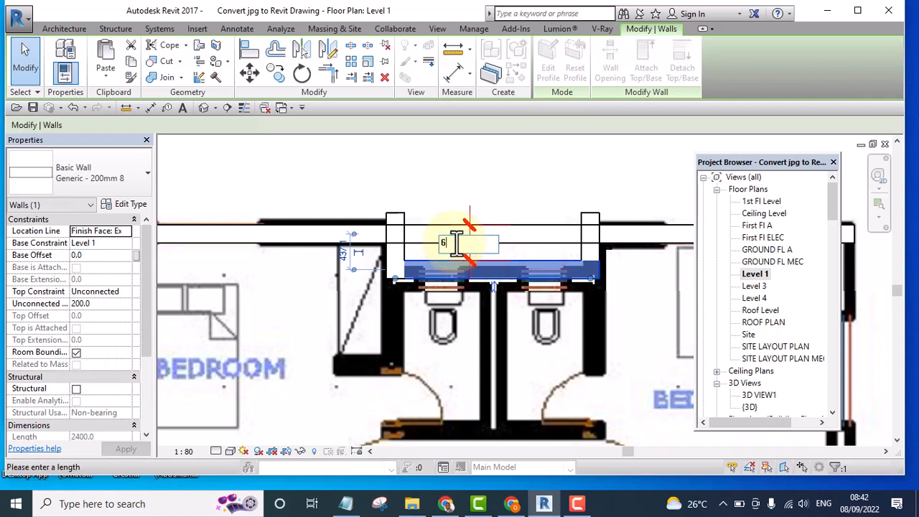
left_click(489, 179)
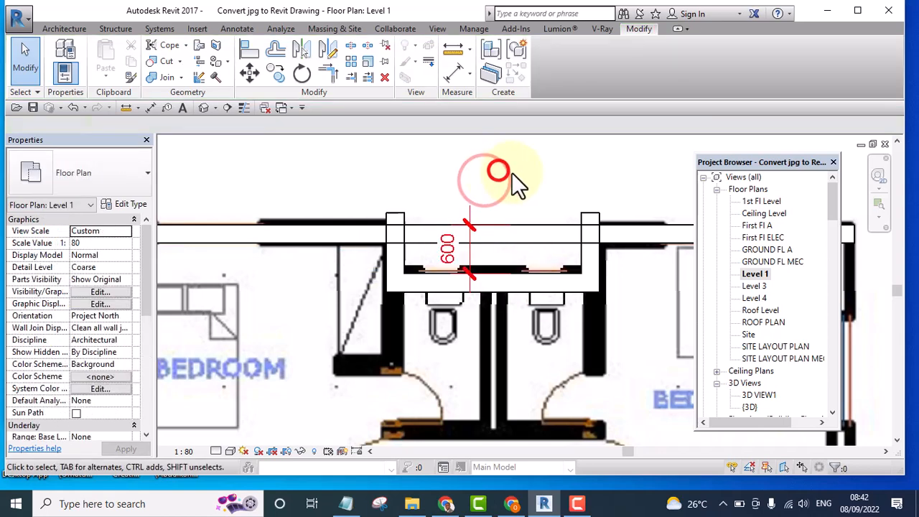
scroll(435, 199, "down", 5)
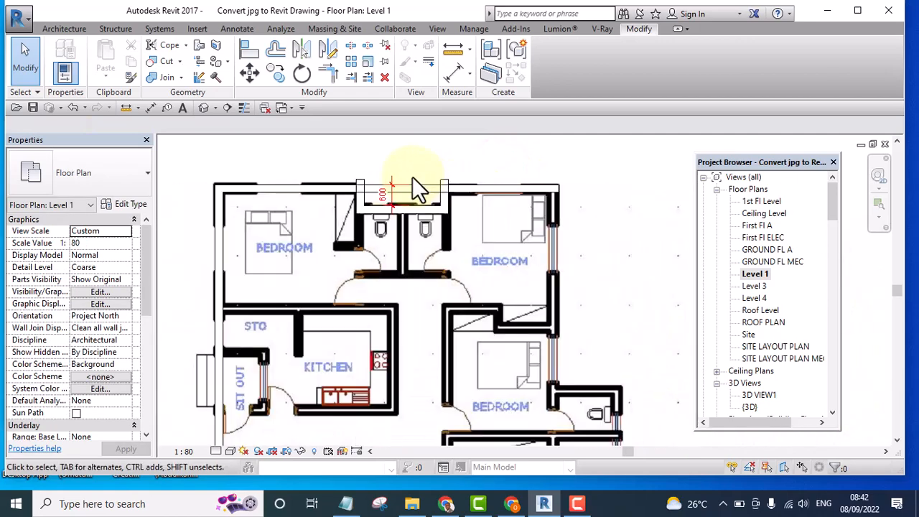
scroll(532, 273, "up", 3)
middle_click_drag(506, 256, 436, 281)
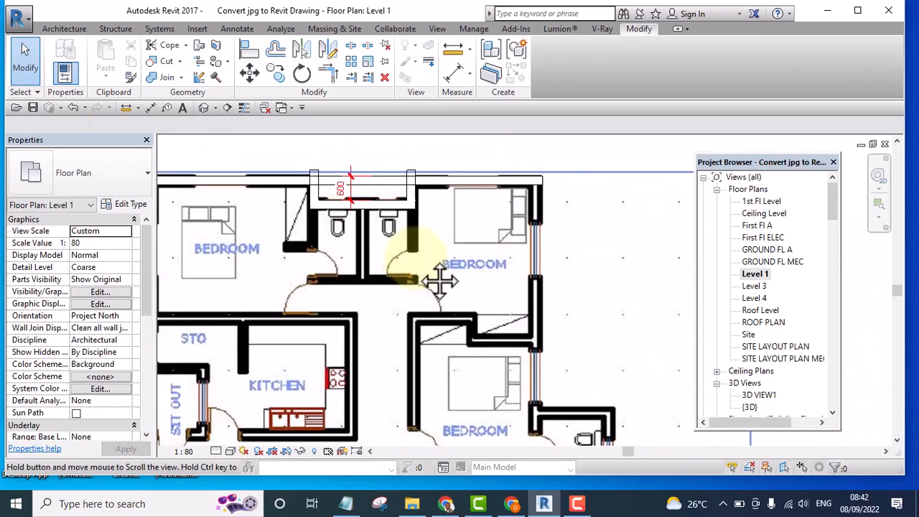
scroll(479, 251, "down", 3)
scroll(371, 179, "up", 2)
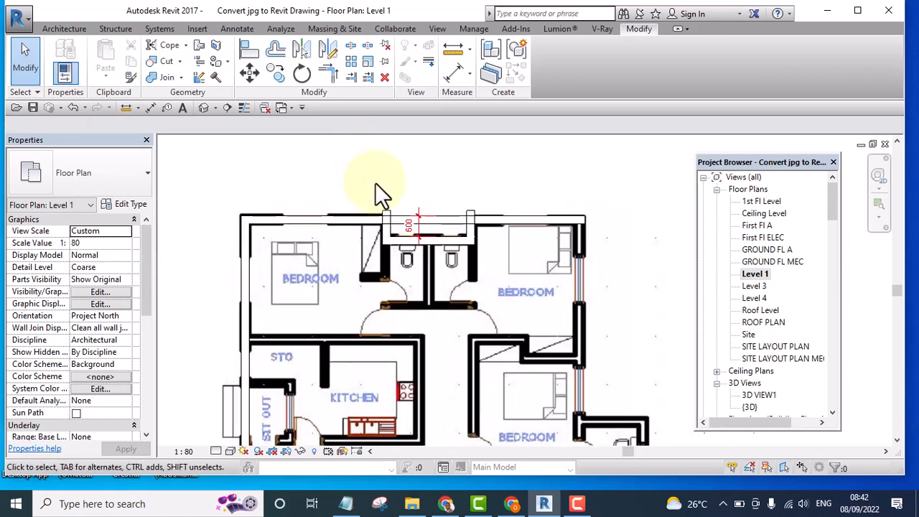
- Copy the toilets' recessed north wall about 1805 mm south onto the wall between the toilets and the passage
scroll(375, 215, "up", 2)
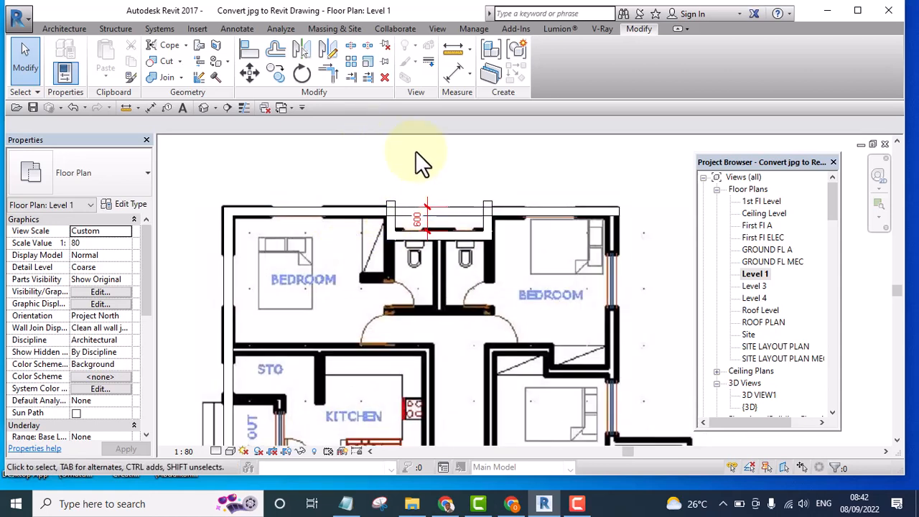
scroll(421, 165, "down", 2)
scroll(423, 197, "up", 3)
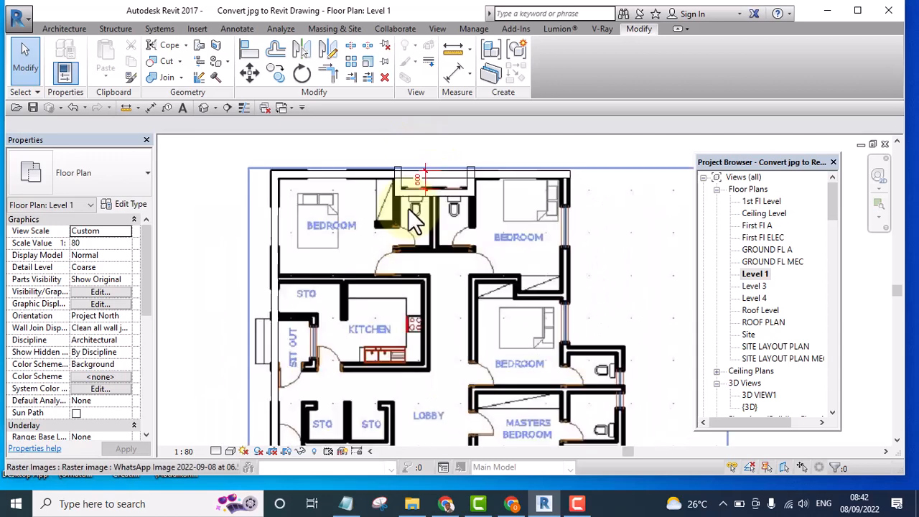
left_click(411, 184)
left_click(478, 187)
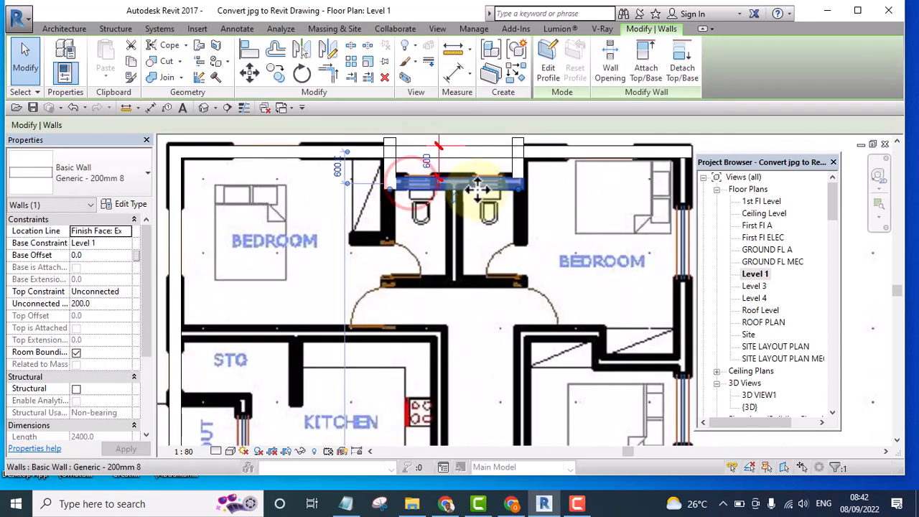
left_click(467, 282)
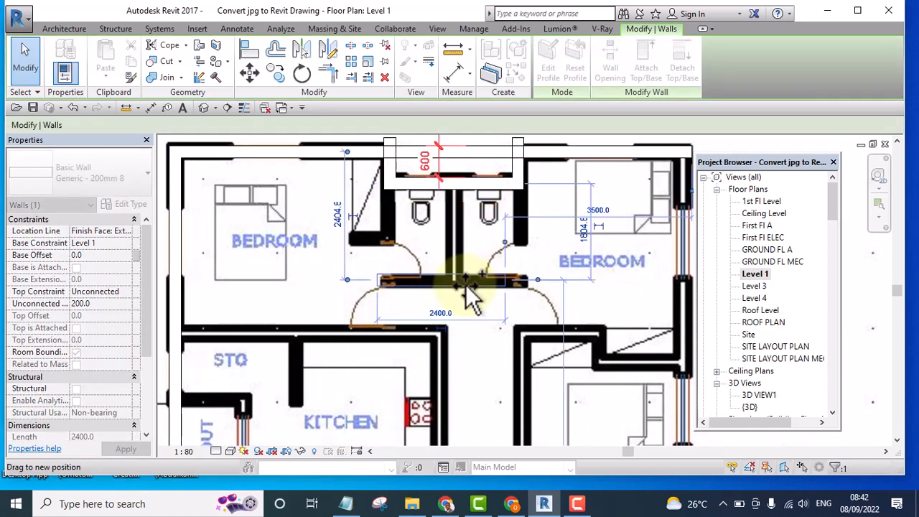
scroll(389, 169, "down", 1)
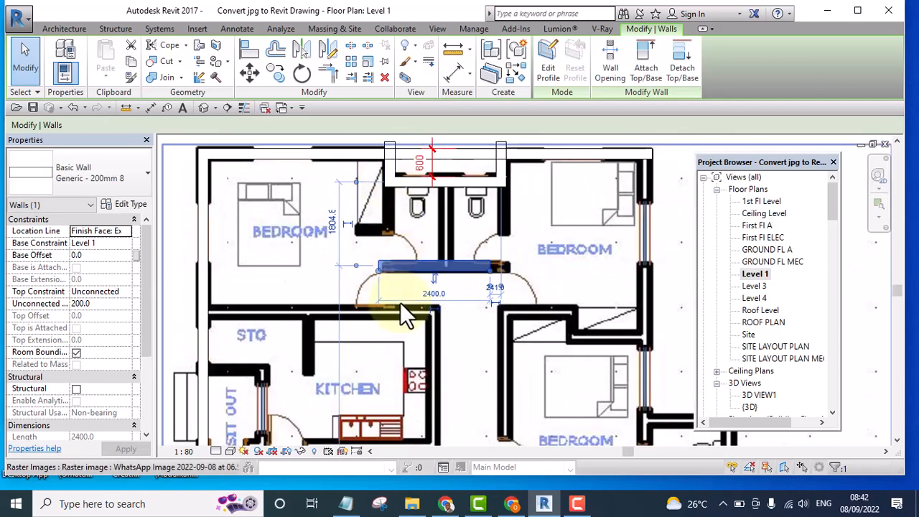
scroll(390, 230, "down", 1)
scroll(308, 190, "up", 1)
- Copy the north exterior wall south onto the traced wall between the northwest bedroom and the store and kitchen
left_click(306, 169)
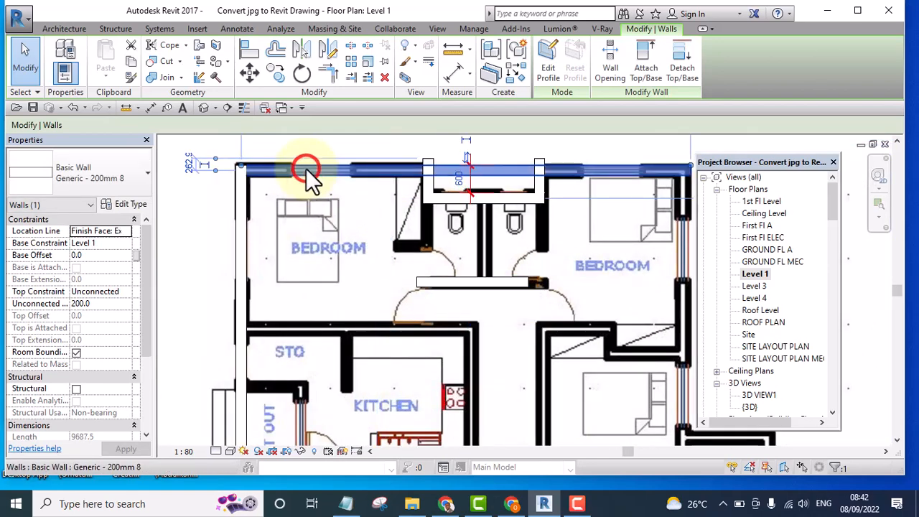
left_click_drag(306, 168, 311, 330)
scroll(311, 330, "down", 1)
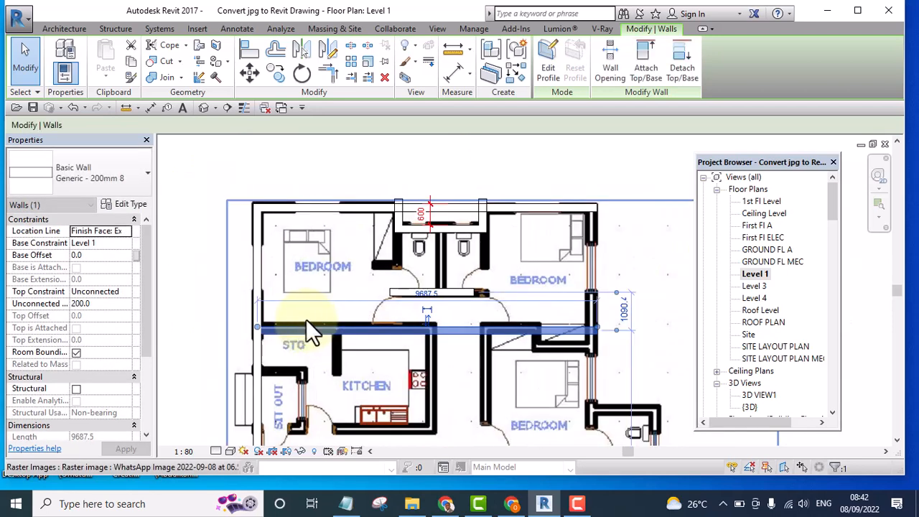
left_click(561, 164)
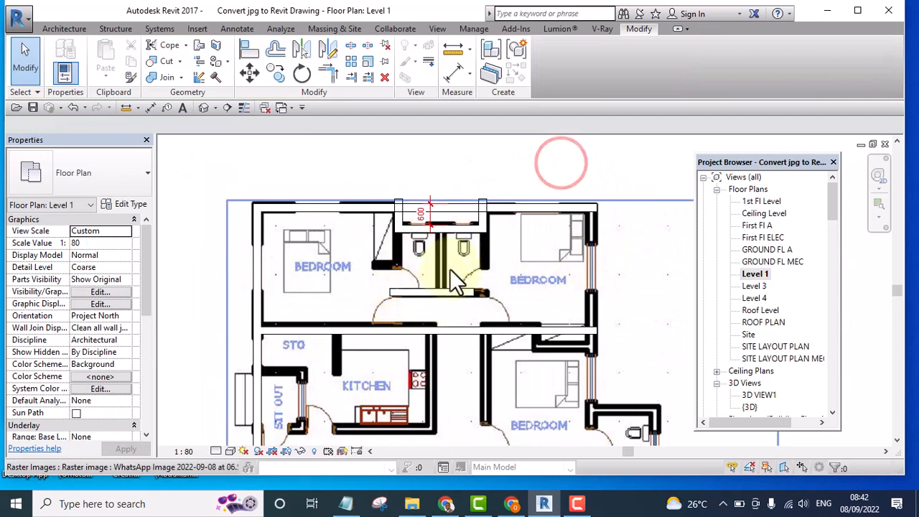
- Draw a matching vertical wall from the midpoint of the toilets' recessed wall south to the copied full-width wall
left_click(441, 332)
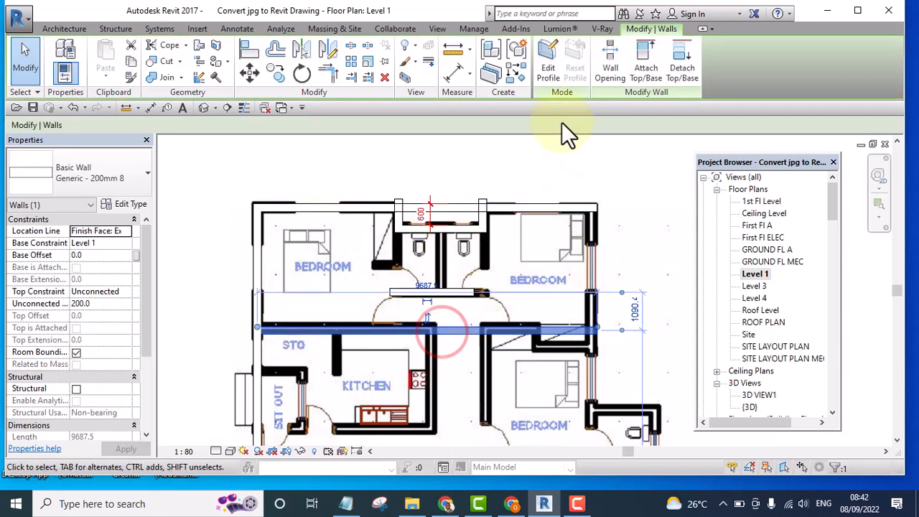
left_click(512, 72)
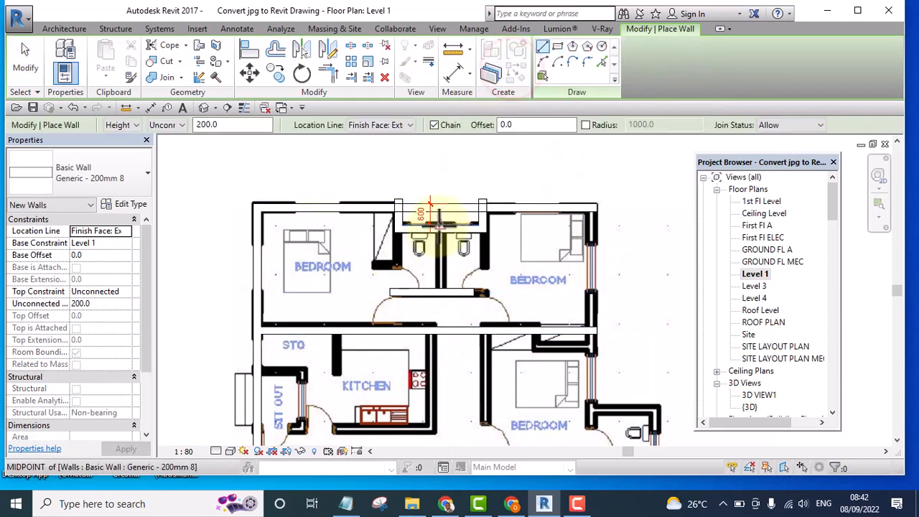
left_click(435, 209)
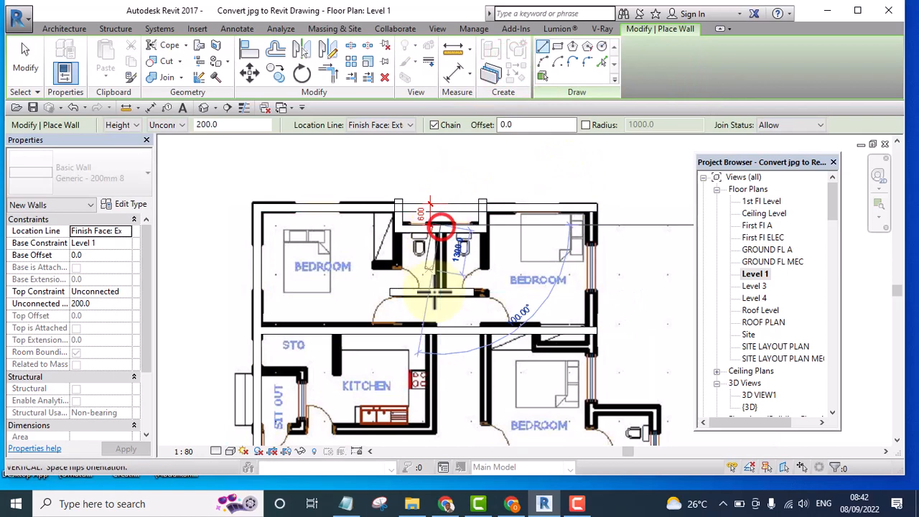
left_click(441, 332)
scroll(436, 315, "up", 1)
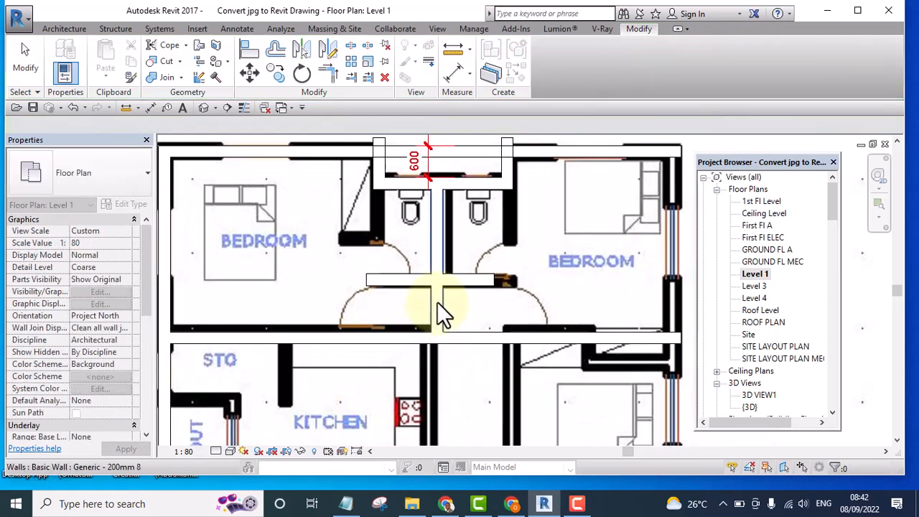
- Move the new vertical wall 100 mm east so it sits midway between the toilets' two side walls
left_click(437, 302)
left_click_drag(436, 302, 440, 303)
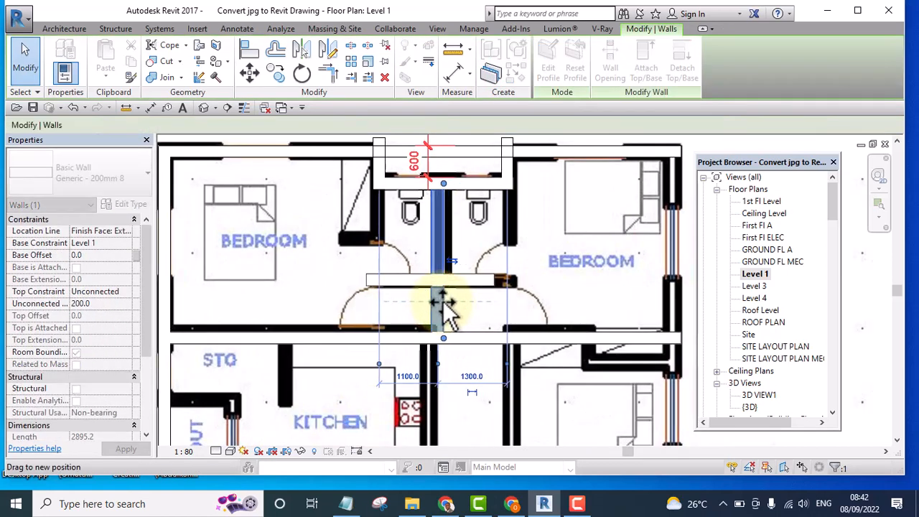
scroll(456, 310, "down", 4)
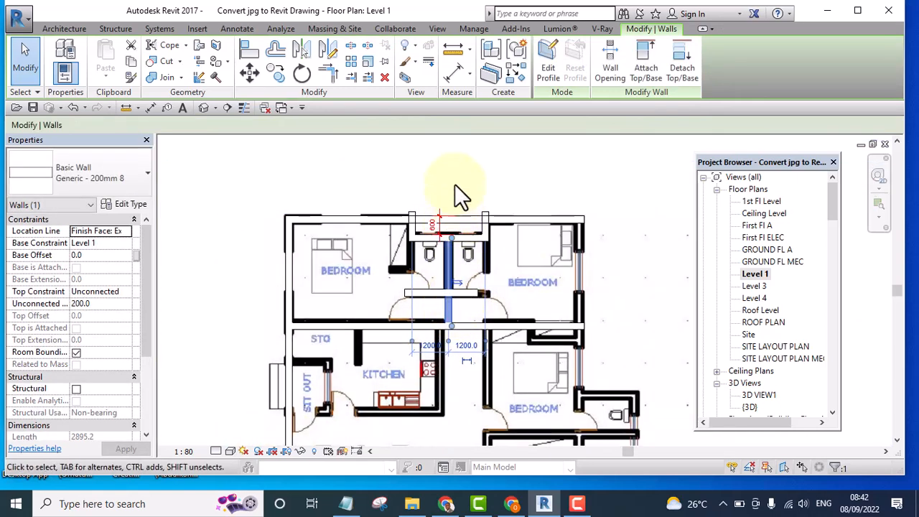
left_click(455, 181)
- Extend the west and east side walls of the toilets to the south face of the toilets' south wall
scroll(439, 308, "up", 2)
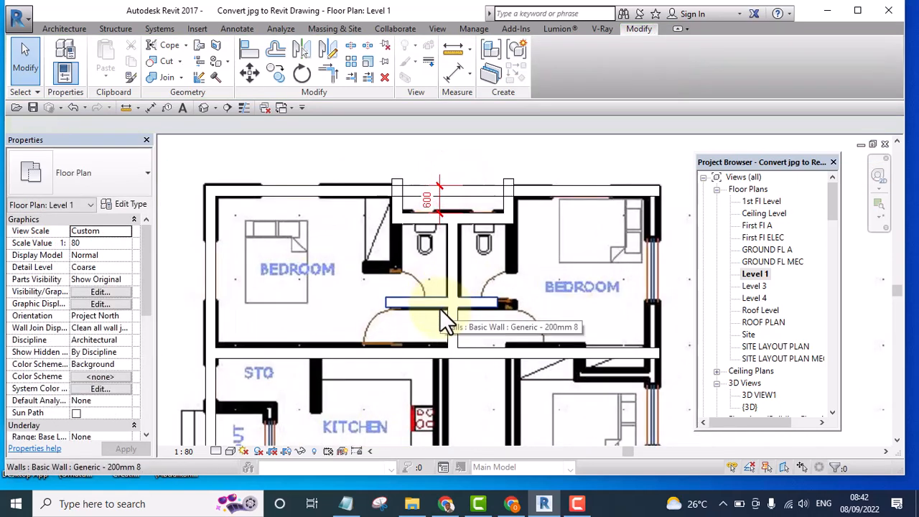
key("e")
key("x")
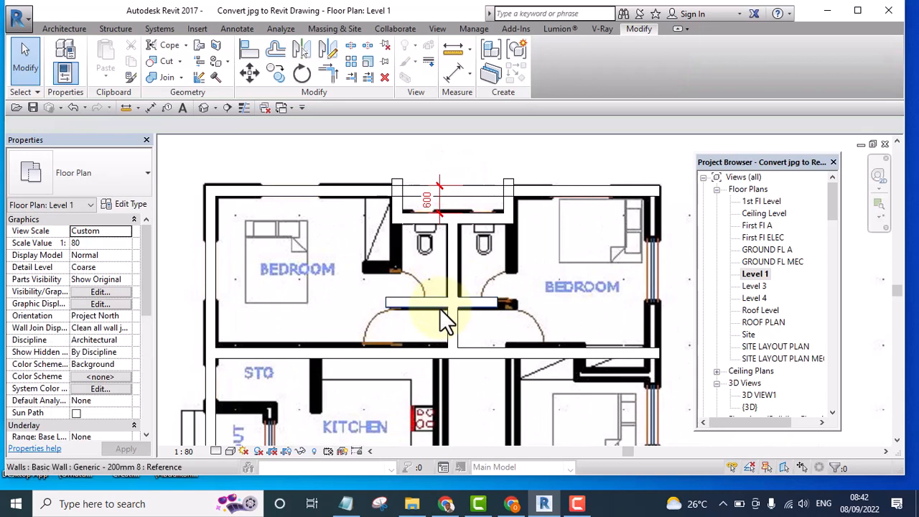
scroll(422, 308, "up", 2)
left_click(426, 308)
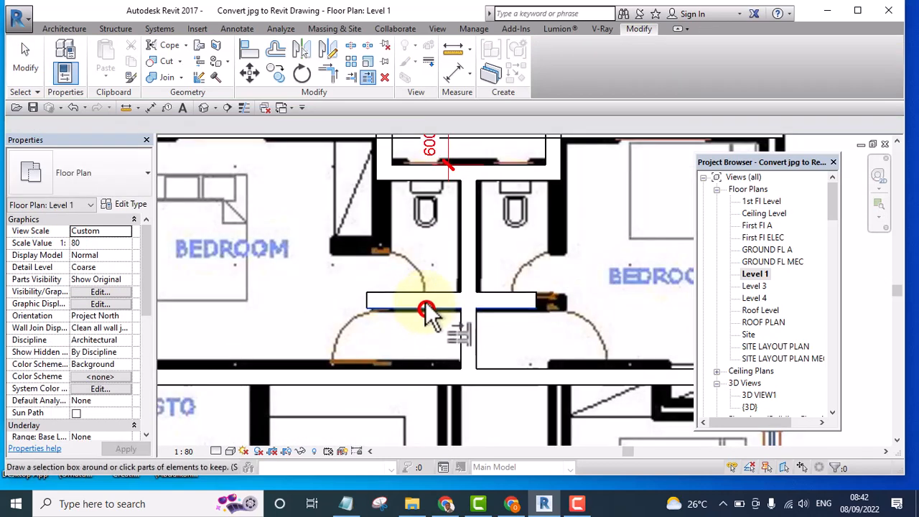
left_click(388, 155)
left_click(545, 153)
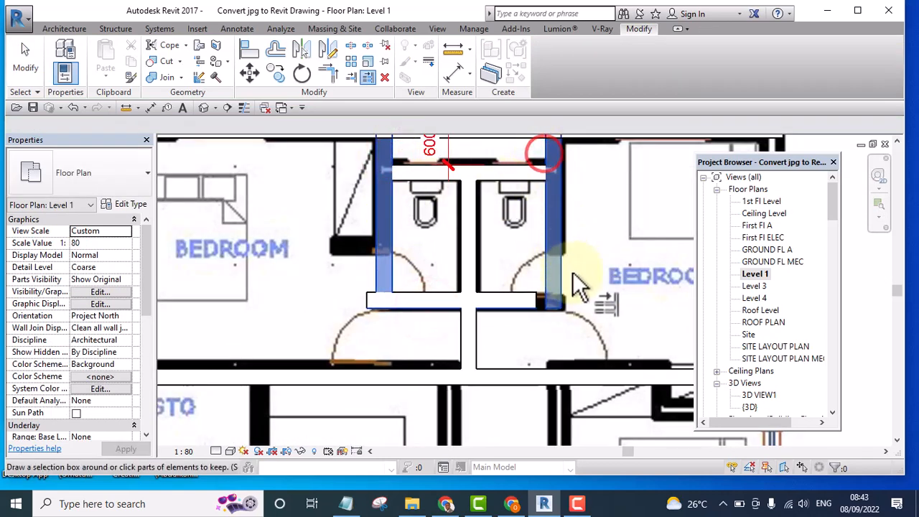
scroll(556, 282, "down", 2)
scroll(528, 251, "up", 3)
scroll(535, 257, "down", 3)
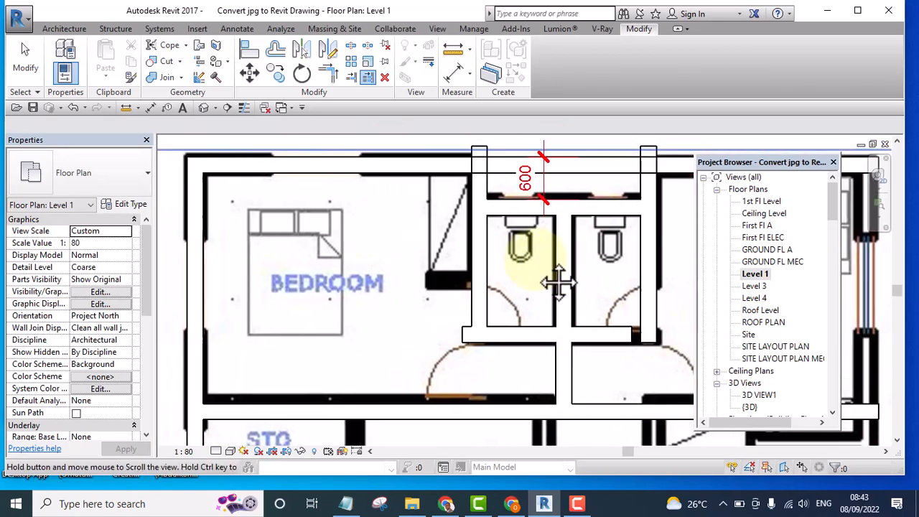
key("Escape")
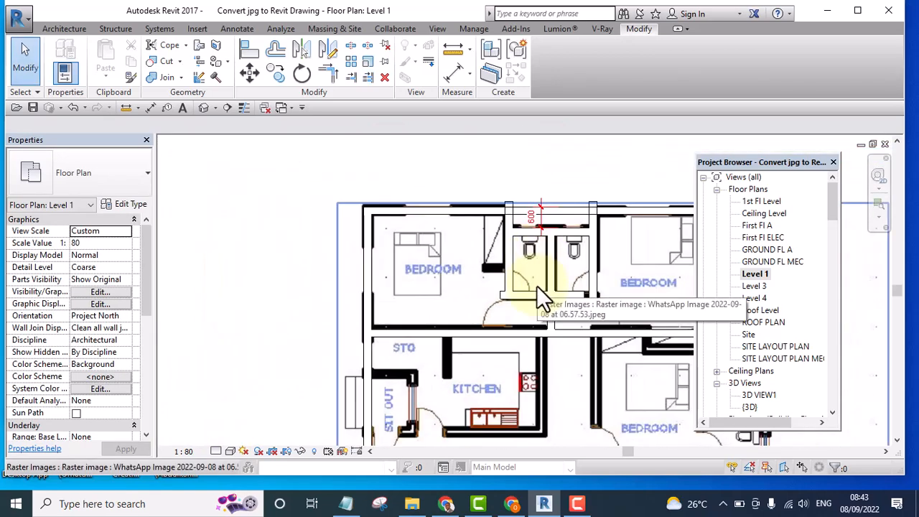
- Add an aligned dimension above the plan for the northwest bedroom's width, from the west exterior wall's inner face to the toilets' west wall
key("d")
key("i")
scroll(507, 281, "up", 3)
left_click(507, 280)
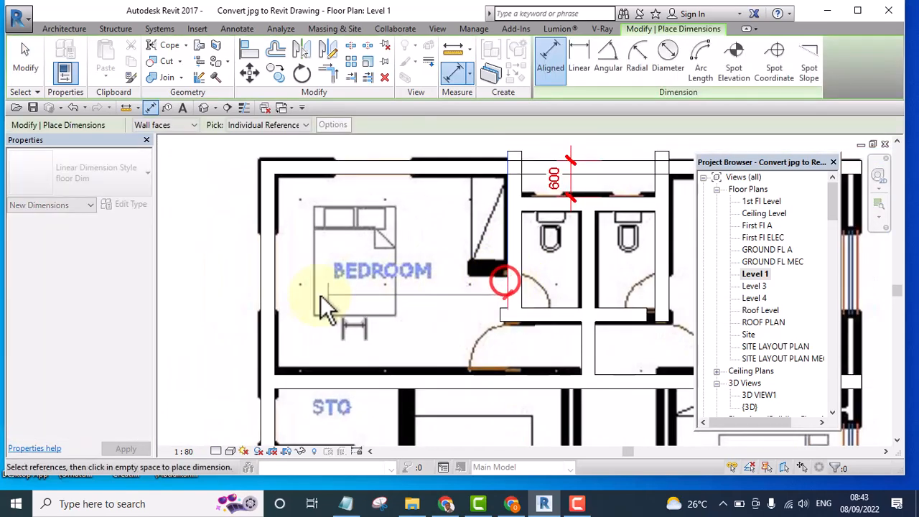
left_click(276, 298)
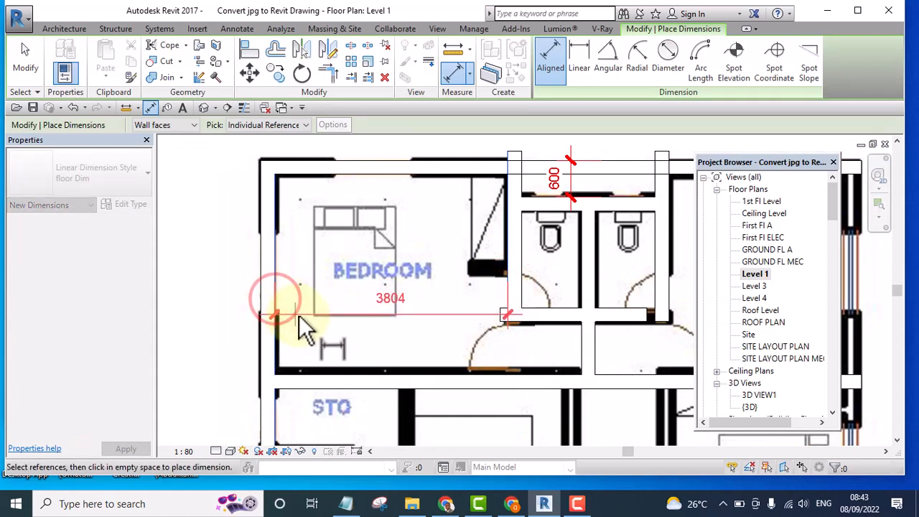
scroll(350, 326, "down", 2)
scroll(360, 226, "up", 1)
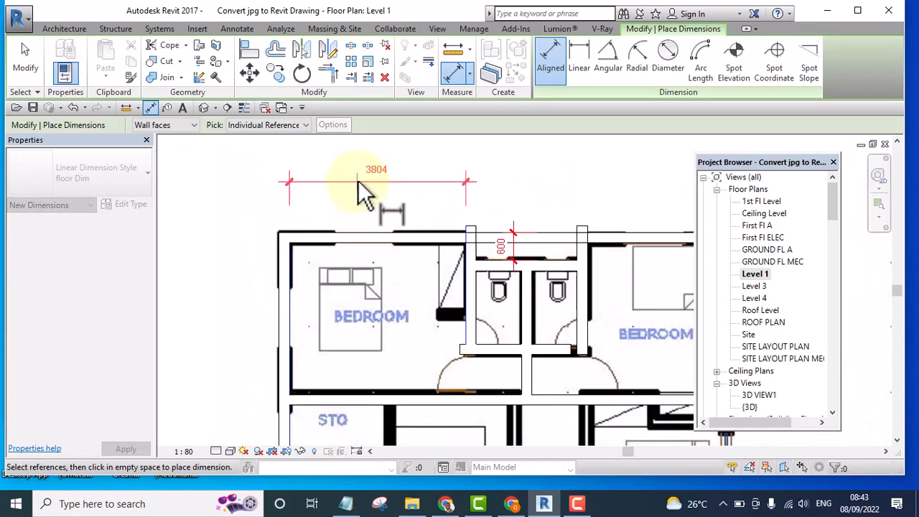
left_click(357, 181)
key("Escape")
key("Escape")
middle_click_drag(520, 222, 424, 224)
scroll(418, 213, "down", 1)
- Add witness lines to the bedroom-width dimension for the toilets' west wall, both faces of the dividing wall and the east wall's inner face
left_click(364, 187)
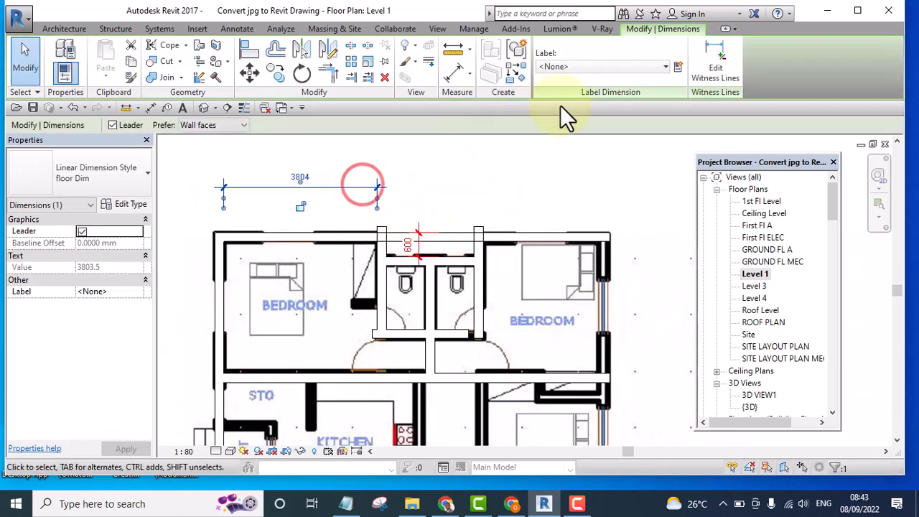
left_click(706, 72)
scroll(369, 309, "up", 2)
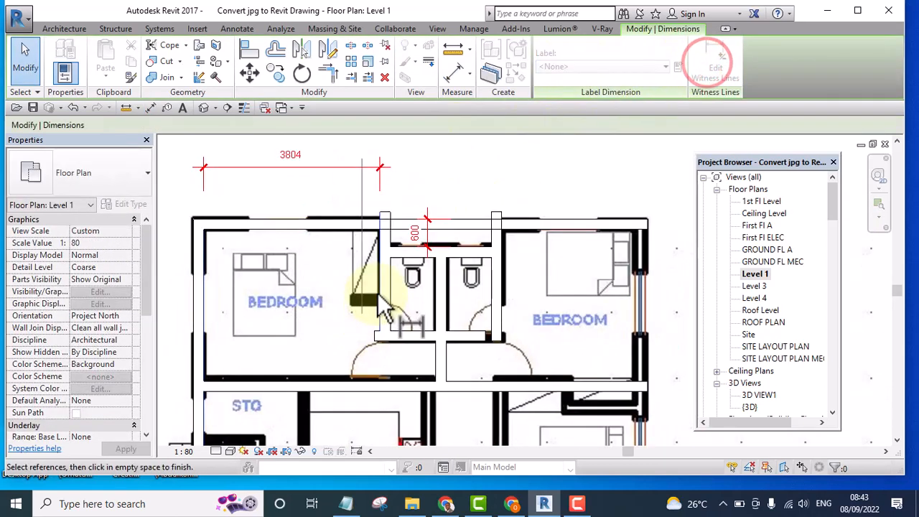
left_click(396, 278)
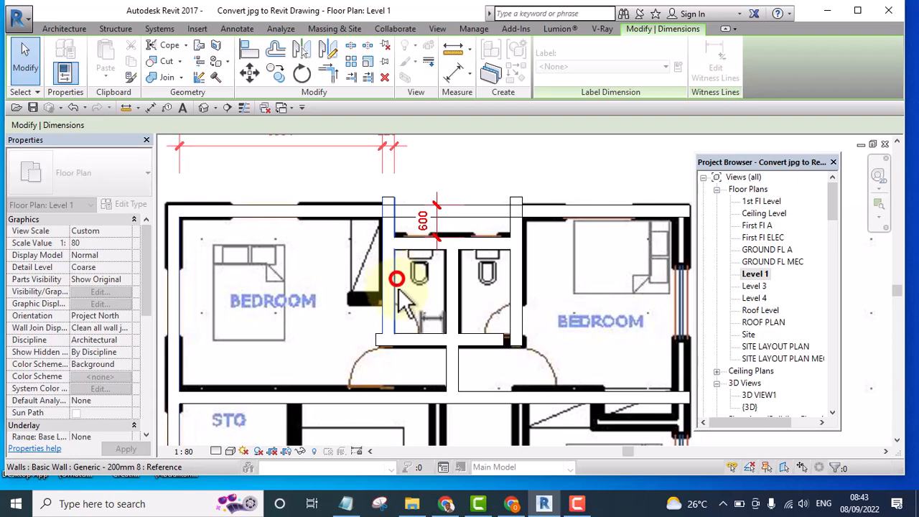
left_click(449, 297)
left_click(459, 308)
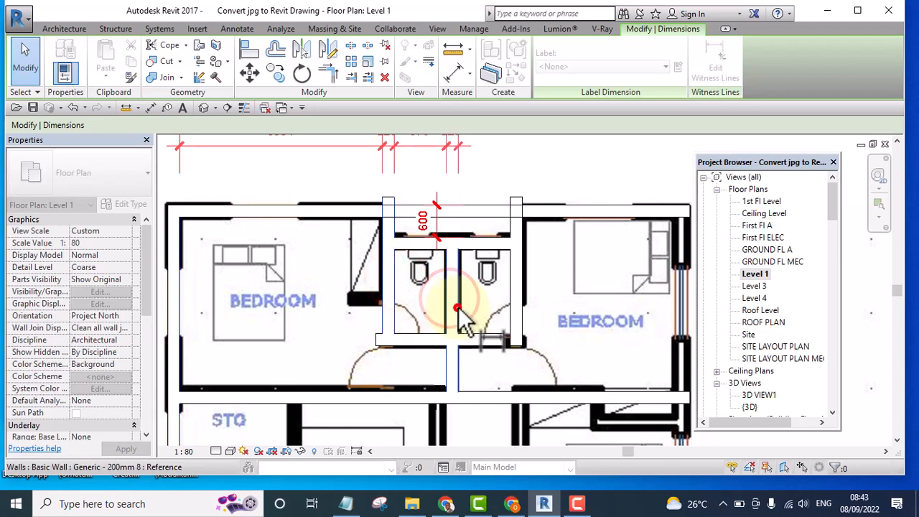
left_click(511, 300)
scroll(507, 337, "down", 2)
scroll(537, 208, "up", 1)
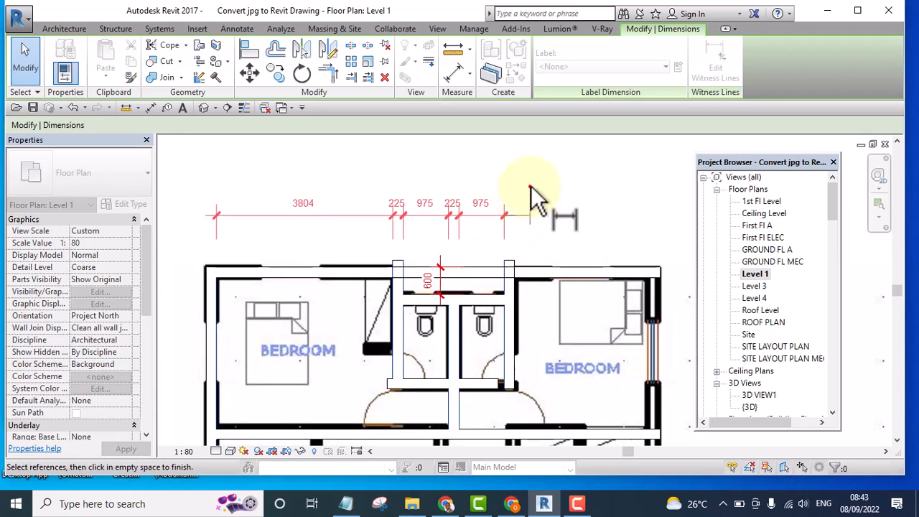
left_click(530, 188)
- Try to add a witness line for the outer face of the toilets' east wall to the bedroom-width dimension
middle_click_drag(596, 273, 569, 242)
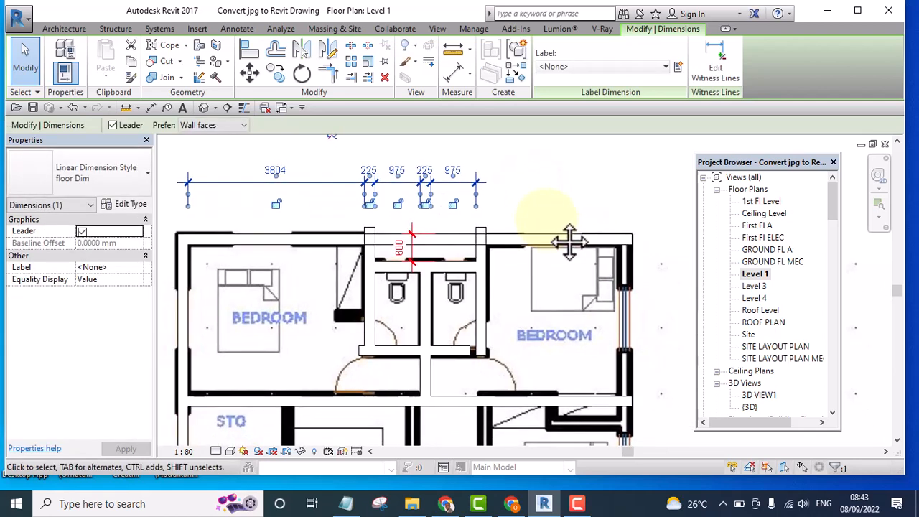
scroll(546, 220, "down", 1)
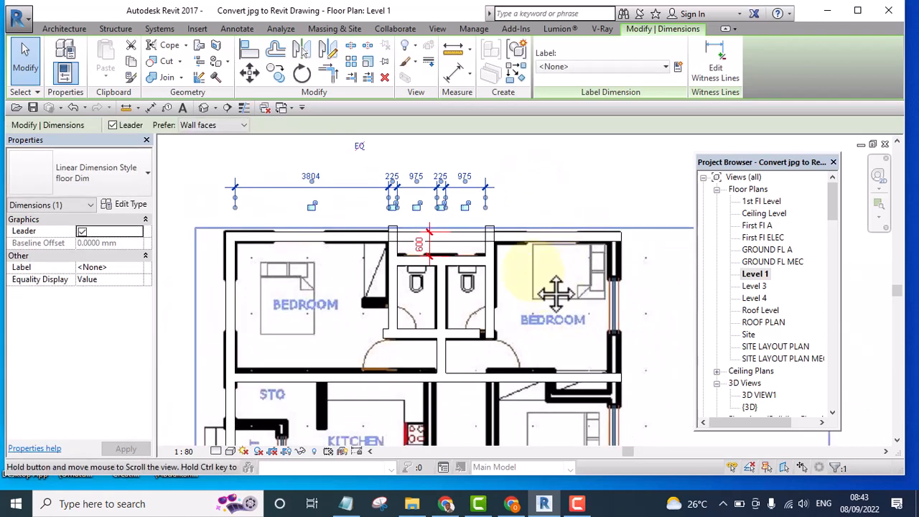
middle_click_drag(556, 294, 554, 259)
scroll(517, 221, "down", 1)
scroll(500, 172, "up", 1)
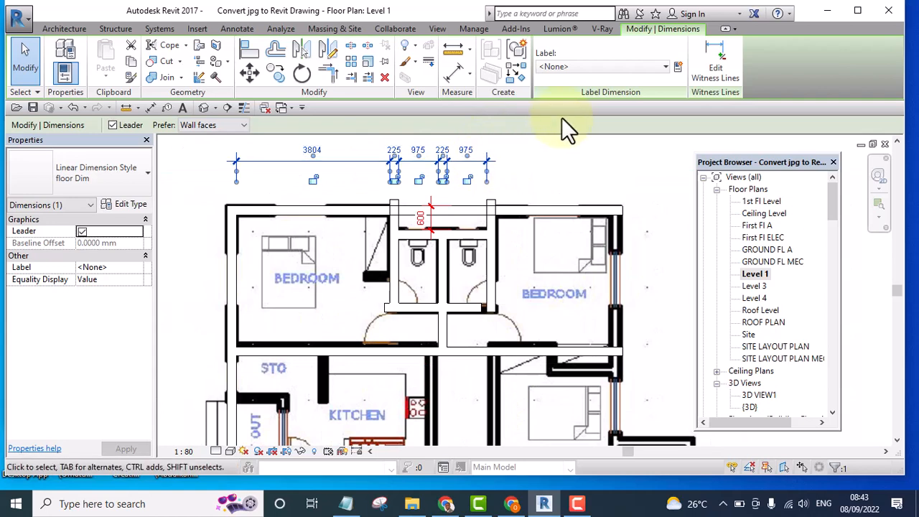
left_click(706, 69)
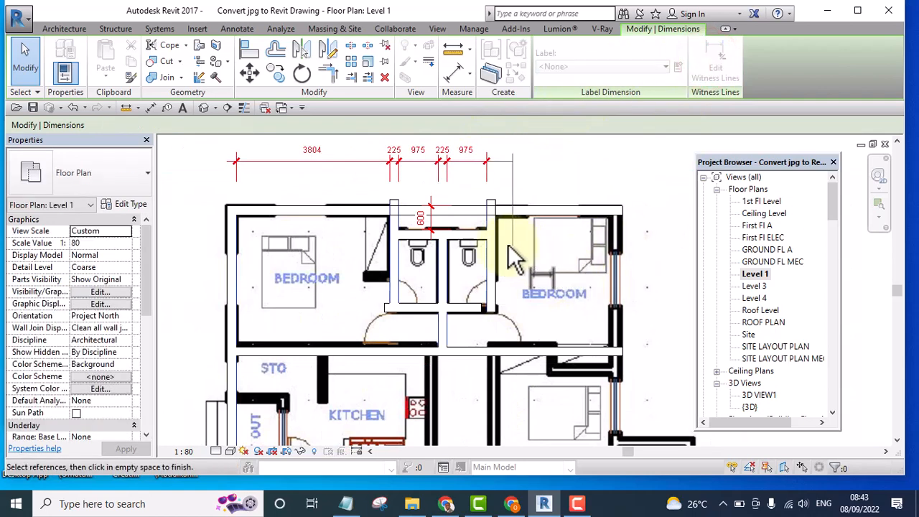
scroll(508, 244, "up", 1)
scroll(596, 267, "down", 2)
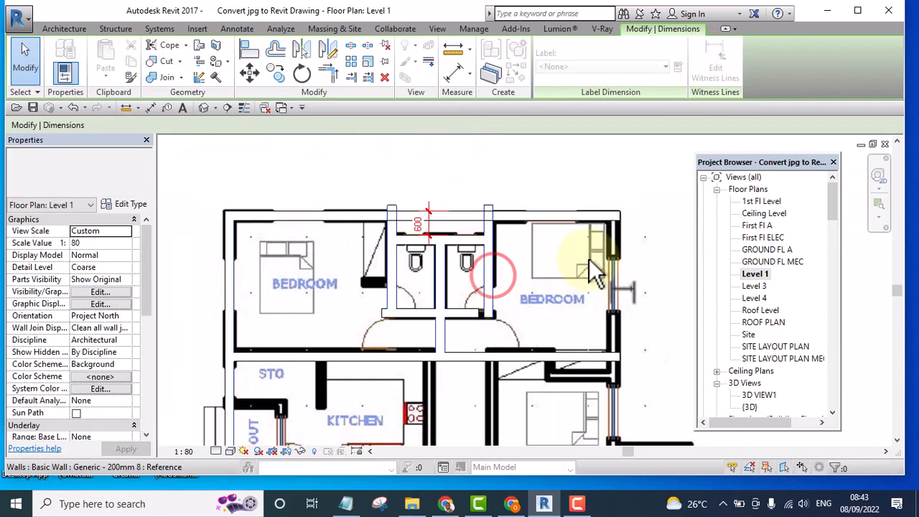
scroll(612, 237, "up", 2)
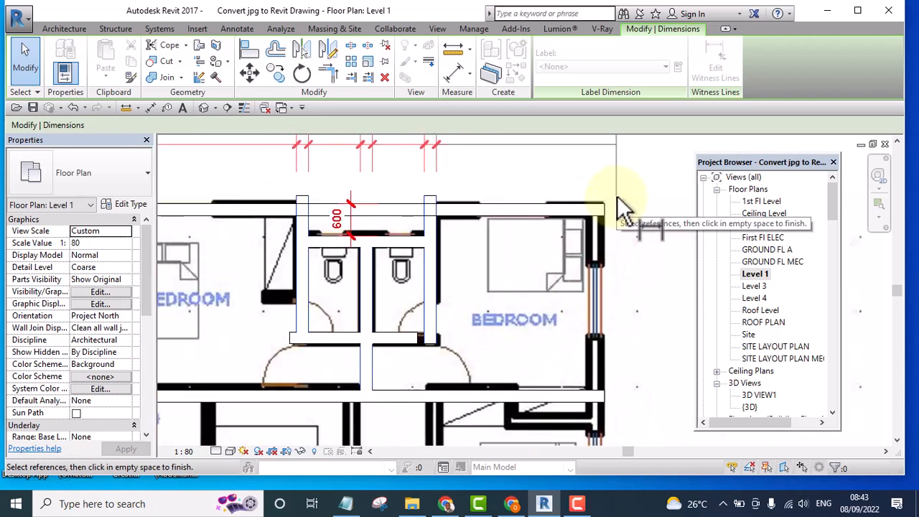
left_click(616, 198)
scroll(553, 215, "down", 1)
scroll(552, 209, "down", 2)
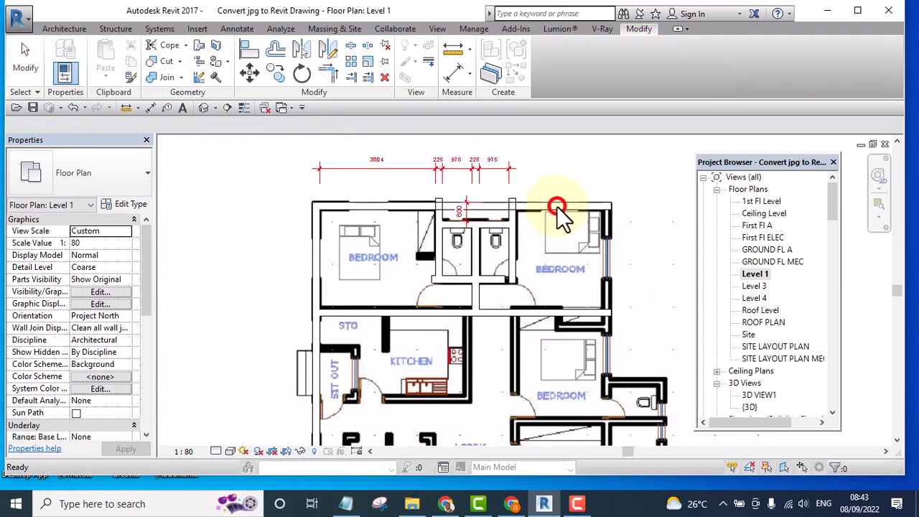
- Draw a vertical Generic - 200mm 8 wall about 11588 mm long southward from the north wall's east end
left_click(552, 209)
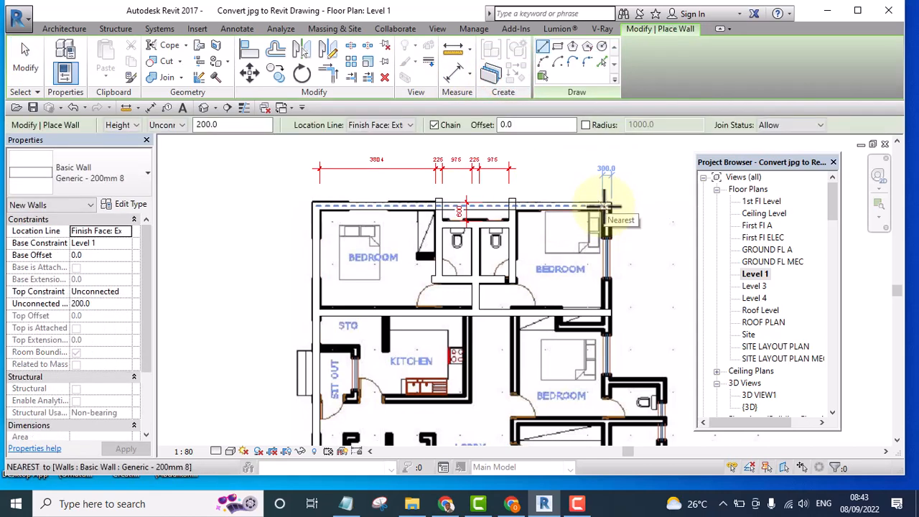
left_click(607, 205)
scroll(604, 201, "down", 3)
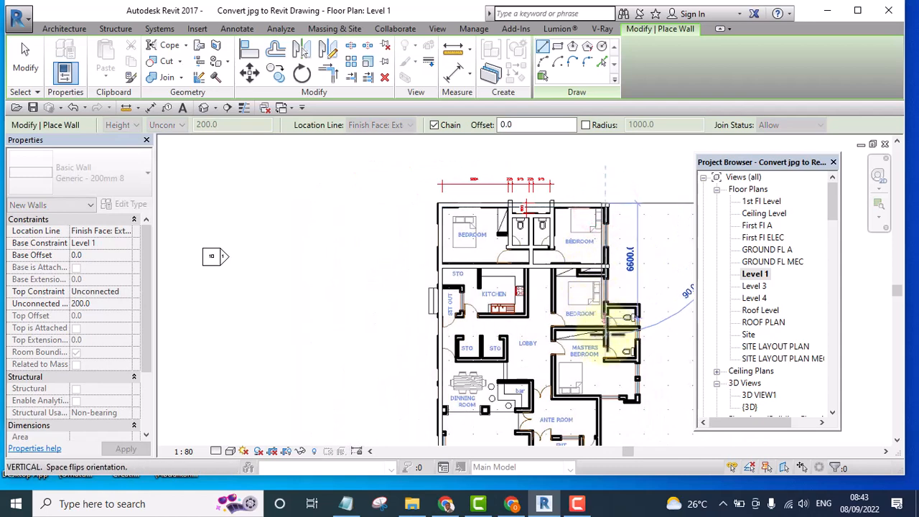
left_click(609, 408)
key("Escape")
key("Escape")
- Move the new vertical wall east onto the traced east exterior wall of the northeast bedroom
scroll(620, 202, "up", 5)
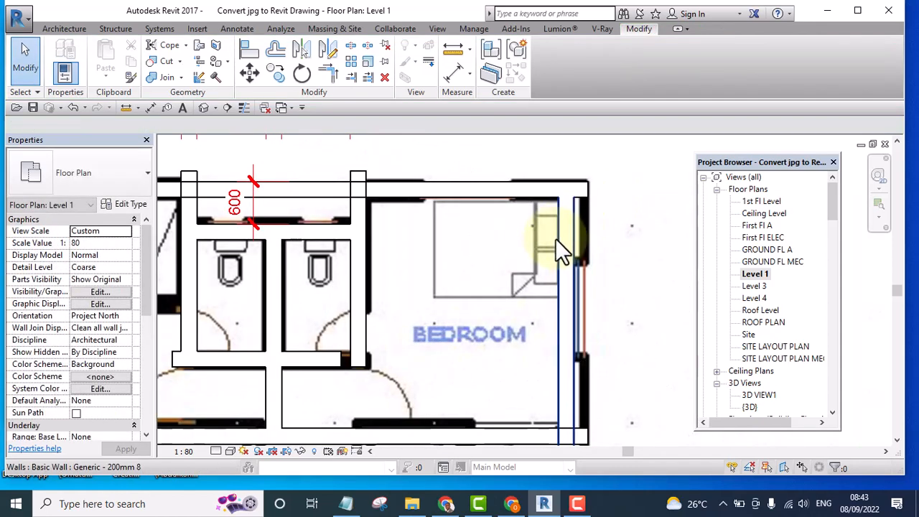
left_click(564, 242)
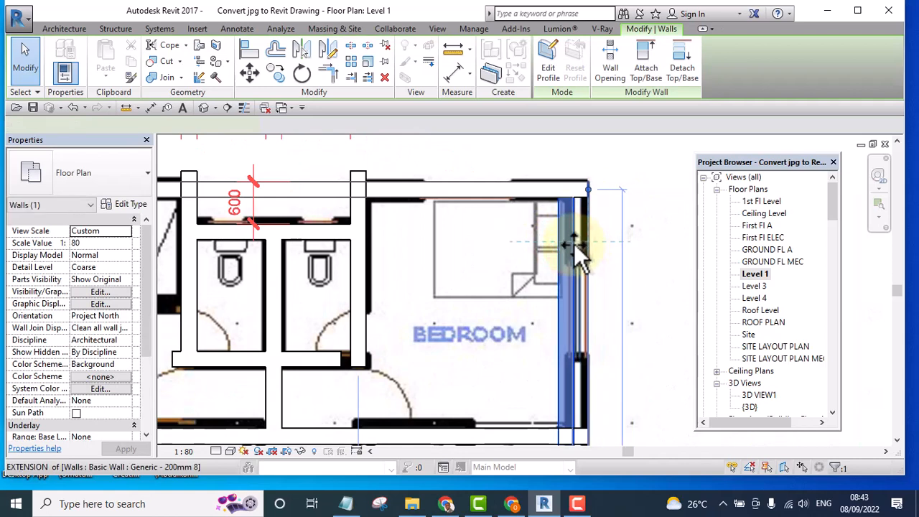
left_click_drag(574, 244, 574, 244)
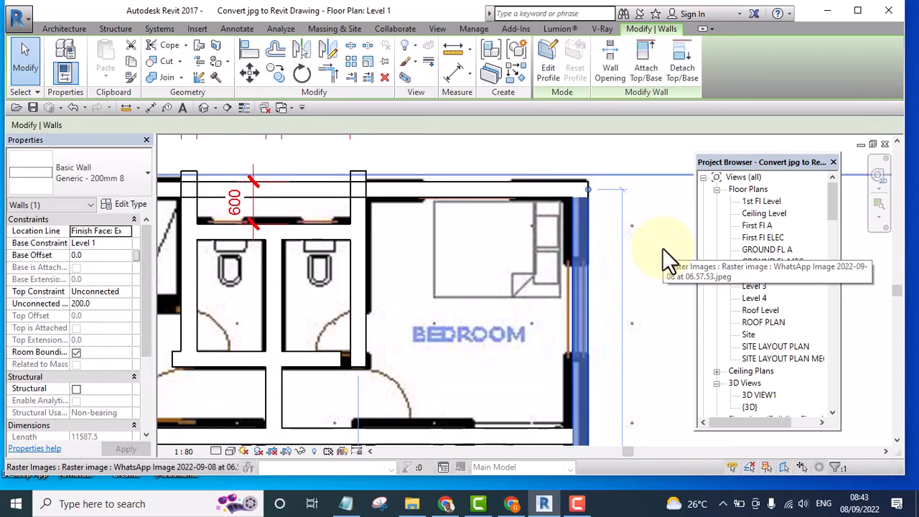
left_click(662, 248)
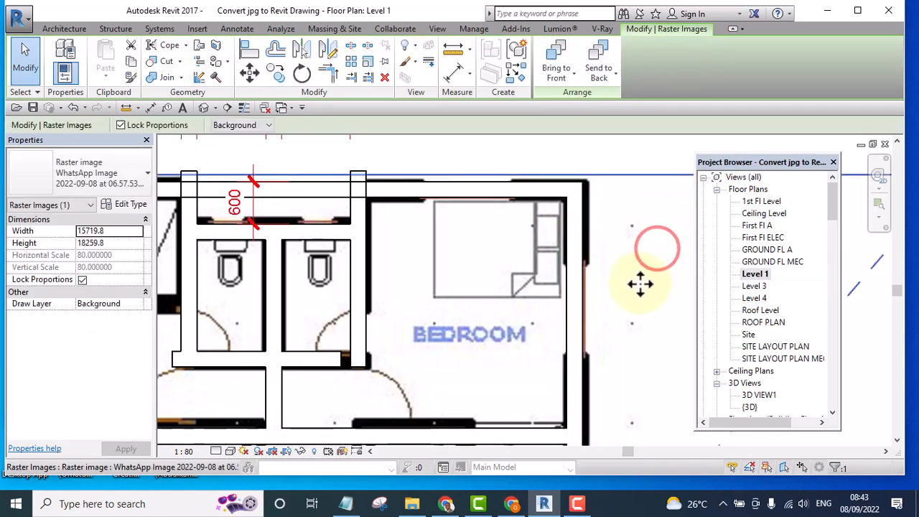
- Add an aligned dimension above the plan for the northeast bedroom's width, from the toilets' east wall to the east exterior wall's inner face
key("d")
key("i")
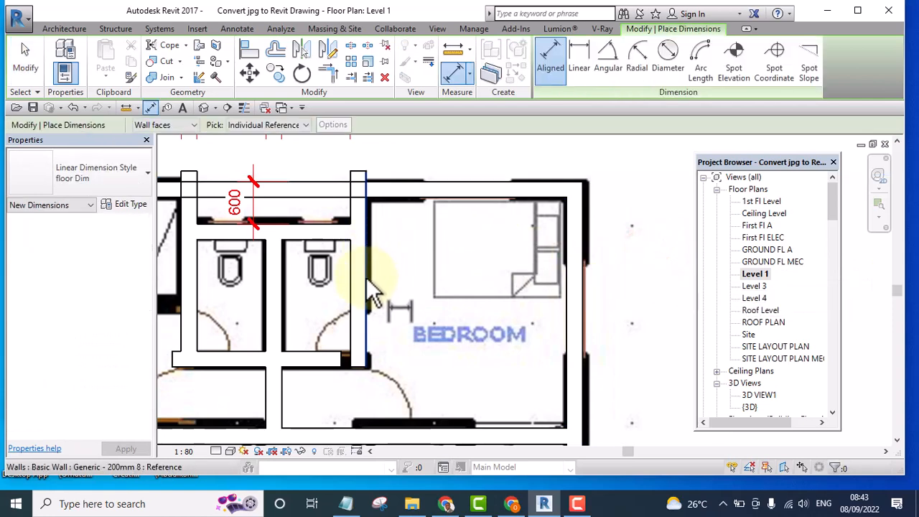
left_click(368, 280)
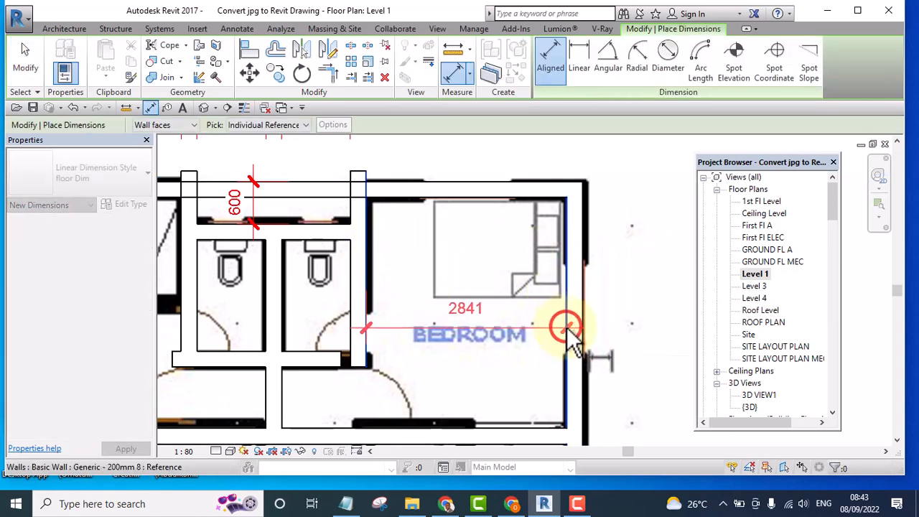
scroll(503, 276, "down", 2)
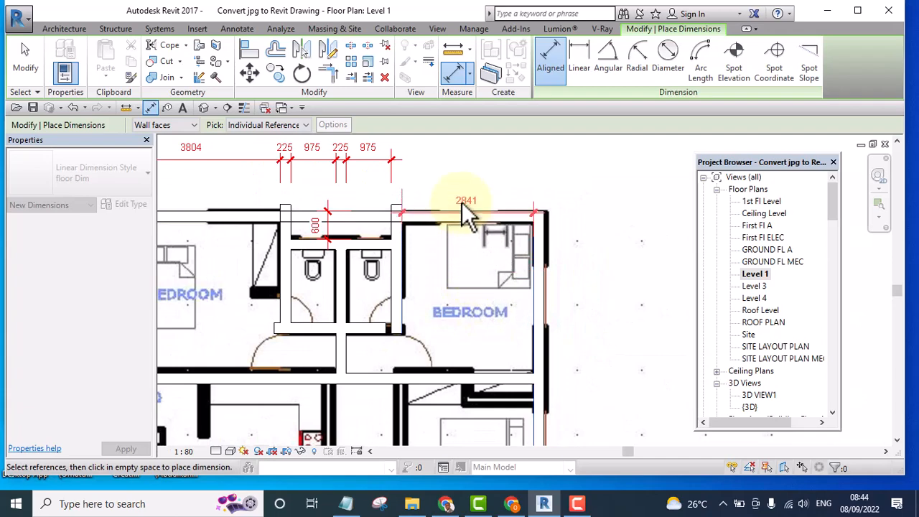
scroll(460, 196, "up", 3)
left_click(470, 176)
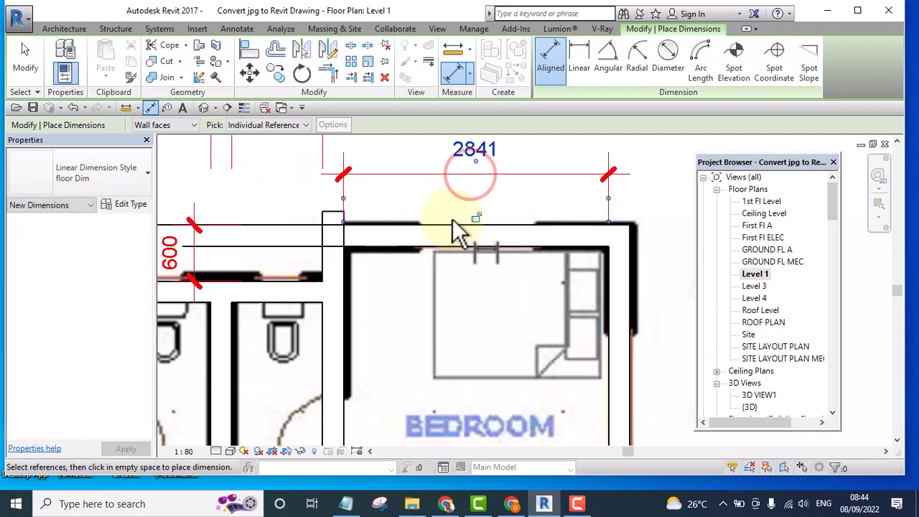
scroll(453, 228, "down", 3)
key("Escape")
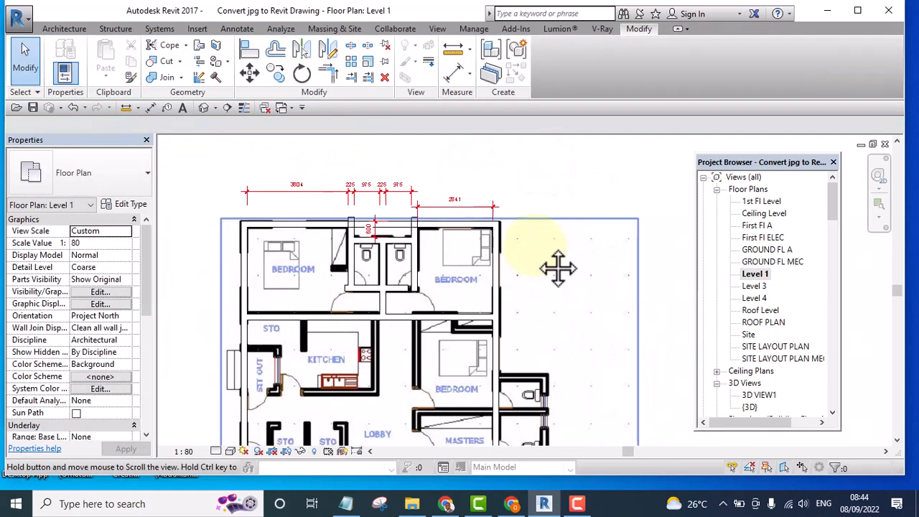
- Add an aligned dimension west of the plan for the northwest bedroom's depth, from the north wall's inner face to the south wall's north face
middle_click_drag(554, 267, 524, 209)
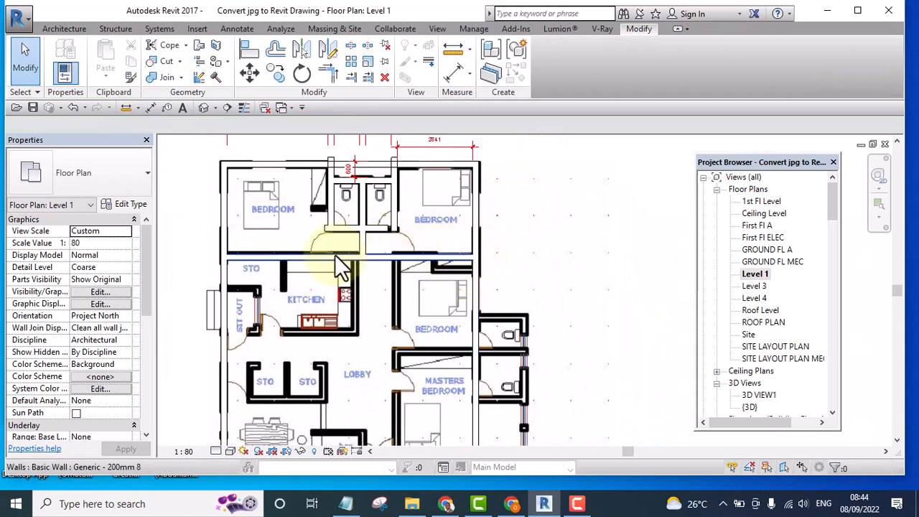
scroll(425, 290, "down", 2)
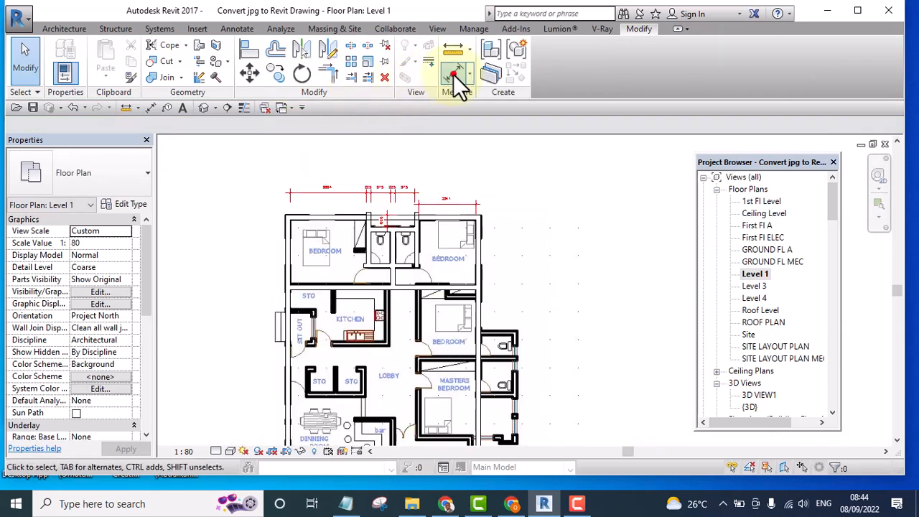
left_click(454, 74)
scroll(316, 230, "up", 4)
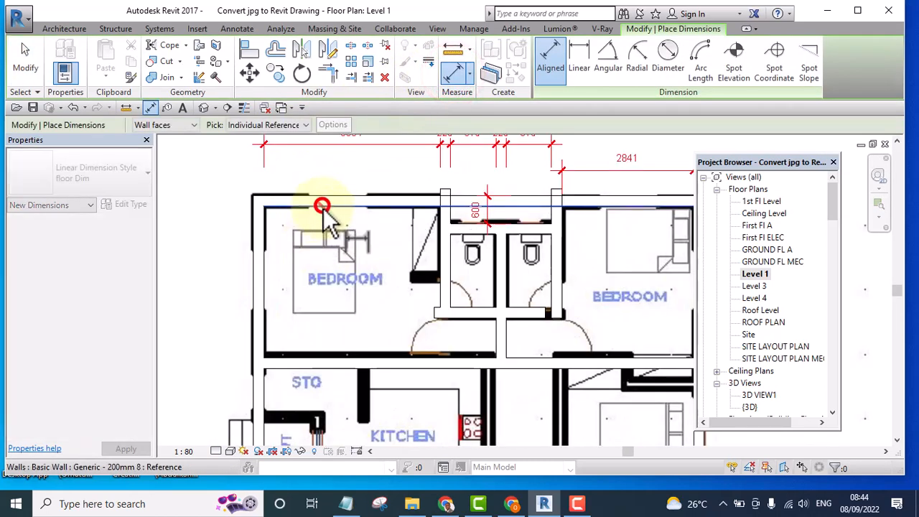
left_click(322, 207)
scroll(334, 362, "up", 2)
left_click(333, 354)
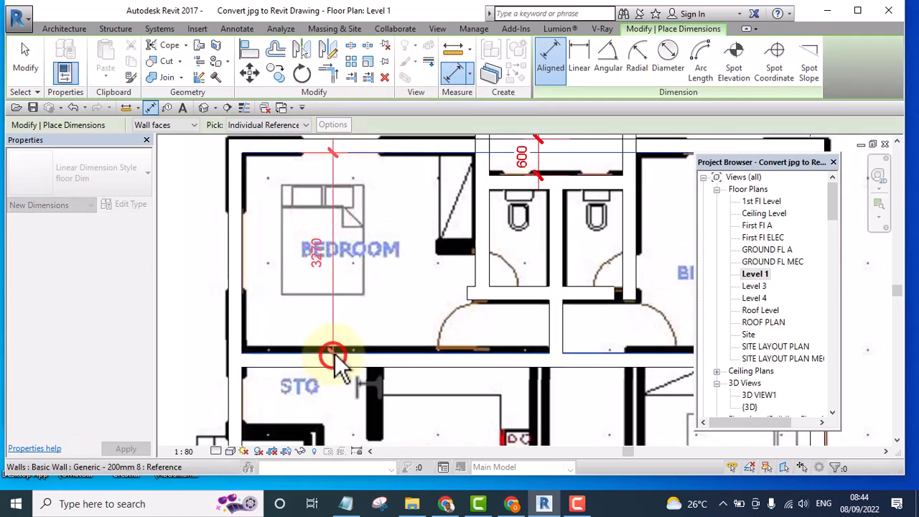
scroll(334, 355, "down", 2)
left_click(239, 265)
key("Escape")
key("Escape")
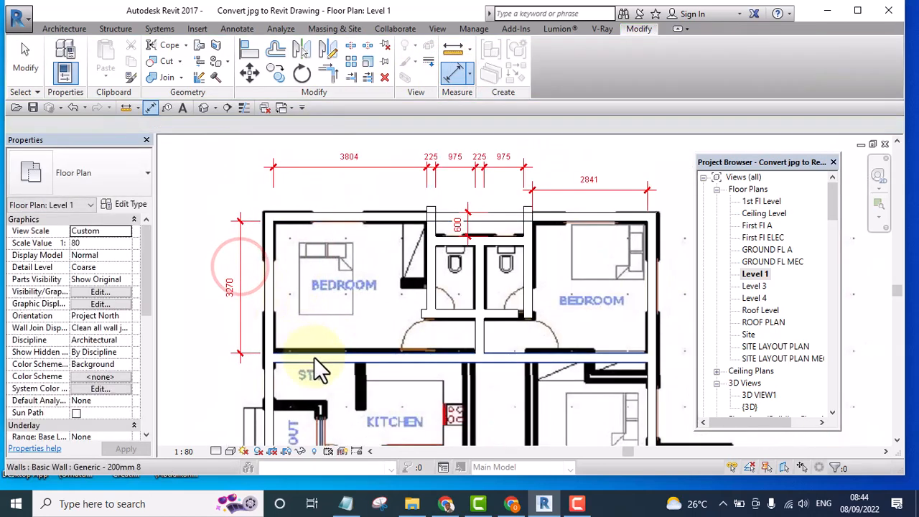
left_click(314, 358)
left_click(230, 287)
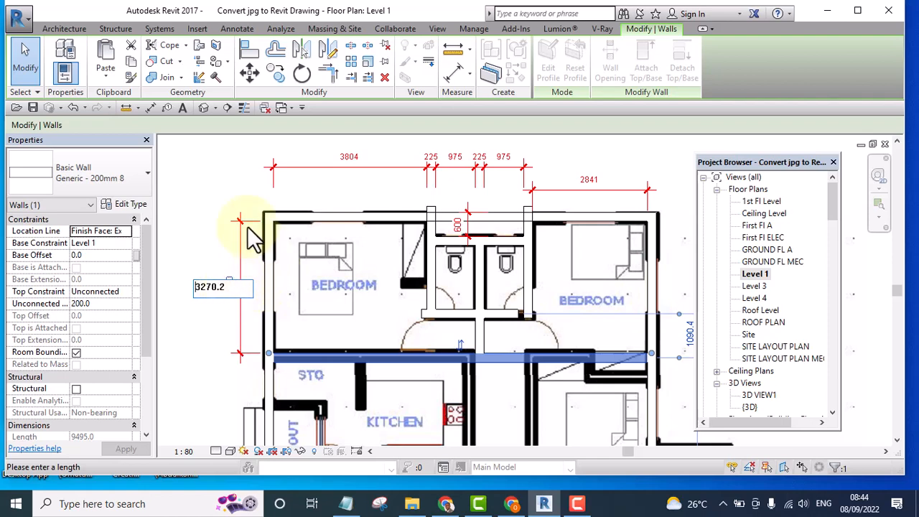
left_click(230, 205)
left_click(222, 184)
- Nudge the bedrooms' south wall north until the northwest bedroom's depth is 3210 mm
left_click(331, 355)
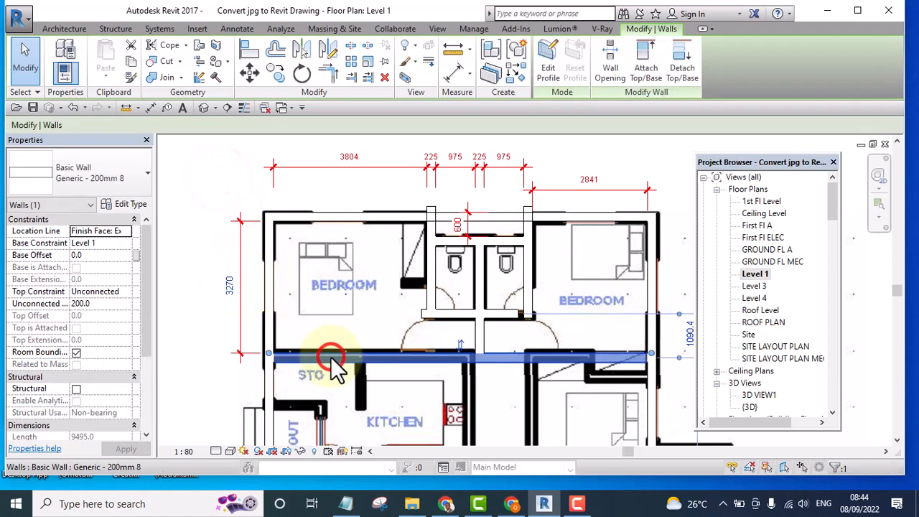
key("Up")
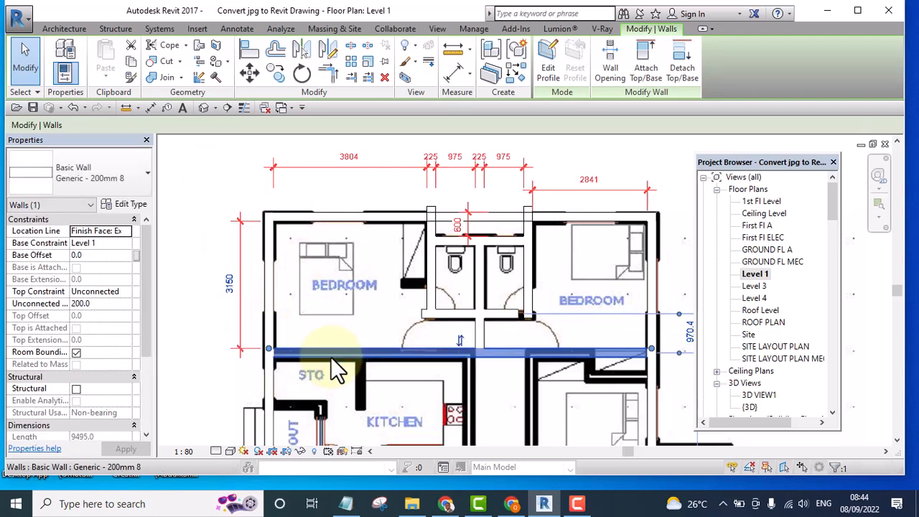
key("Down")
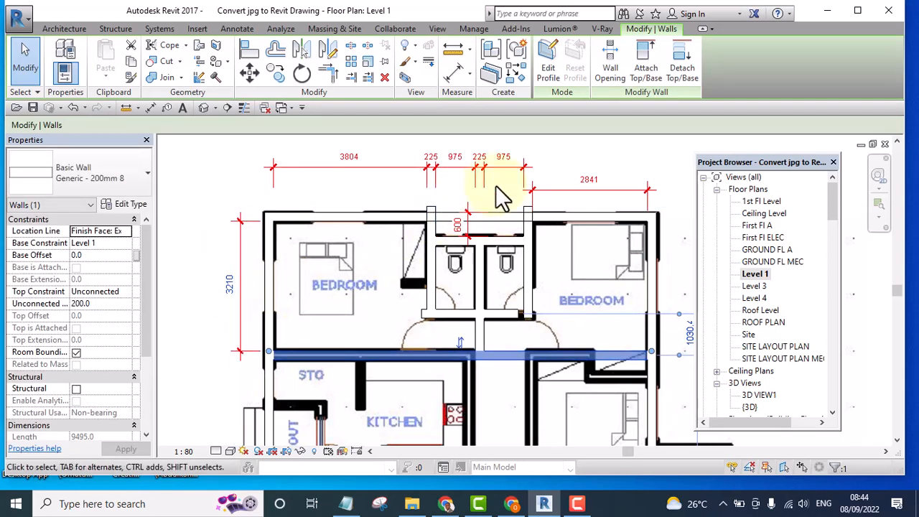
scroll(394, 215, "down", 3)
left_click(299, 158)
- Examine the northwest bedroom's depth dimension and how the surrounding walls sit over the image
scroll(447, 281, "up", 5)
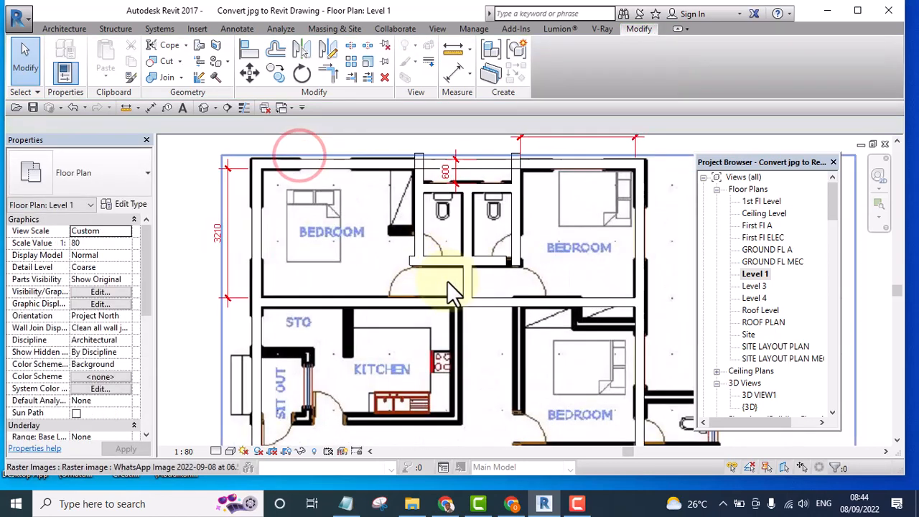
scroll(474, 281, "down", 2)
scroll(273, 240, "up", 4)
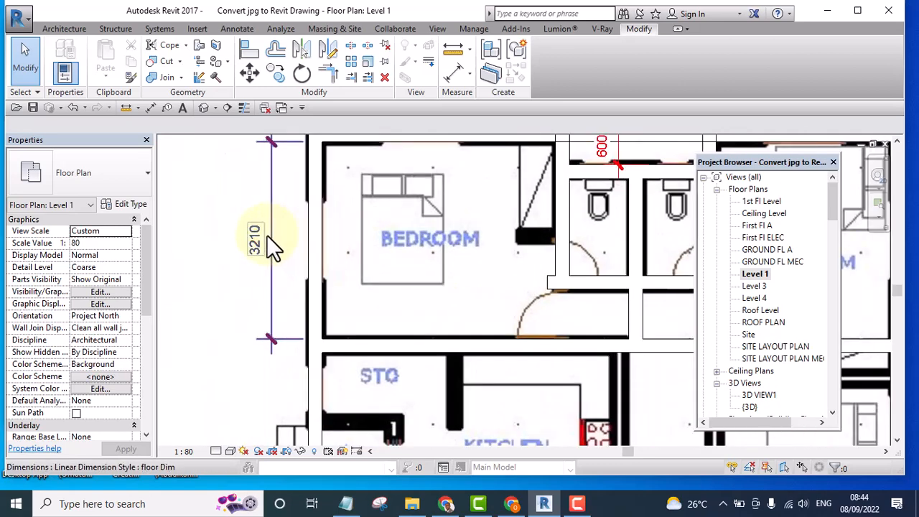
scroll(312, 279, "down", 3)
scroll(287, 256, "up", 5)
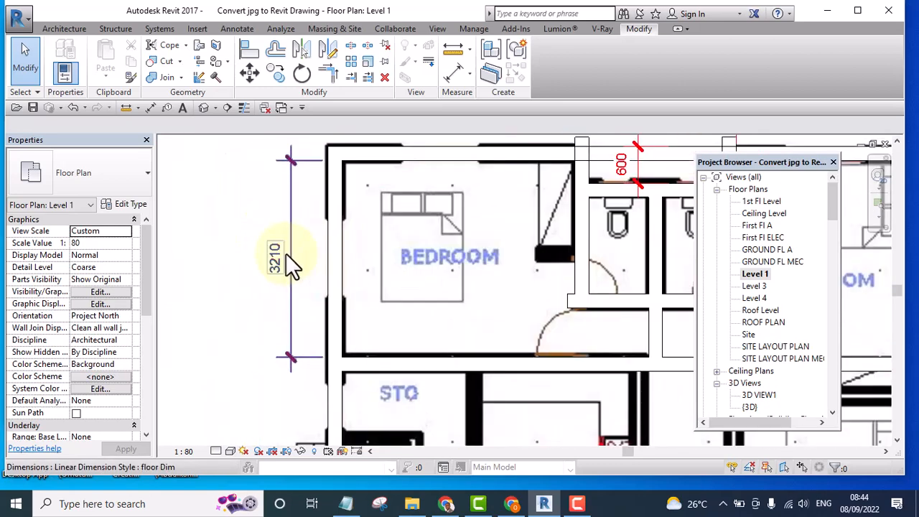
scroll(291, 263, "down", 5)
scroll(298, 271, "up", 2)
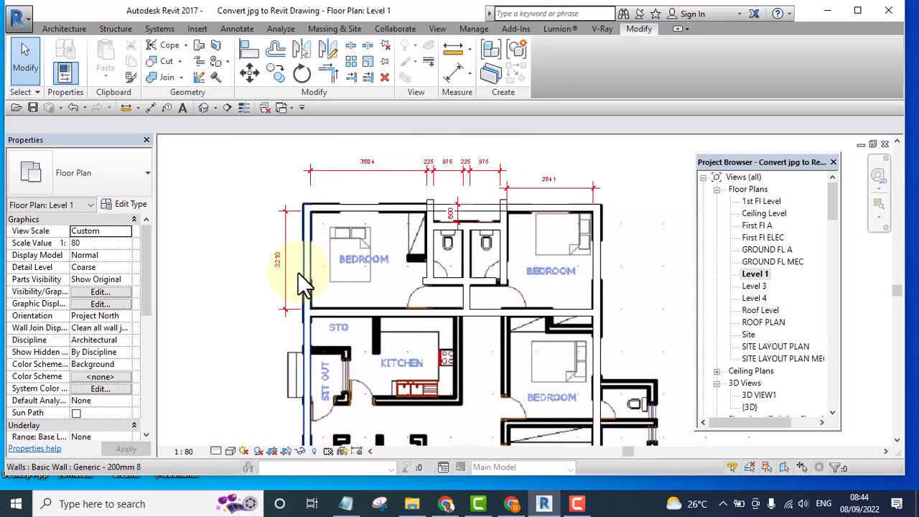
scroll(329, 255, "up", 2)
scroll(371, 297, "down", 7)
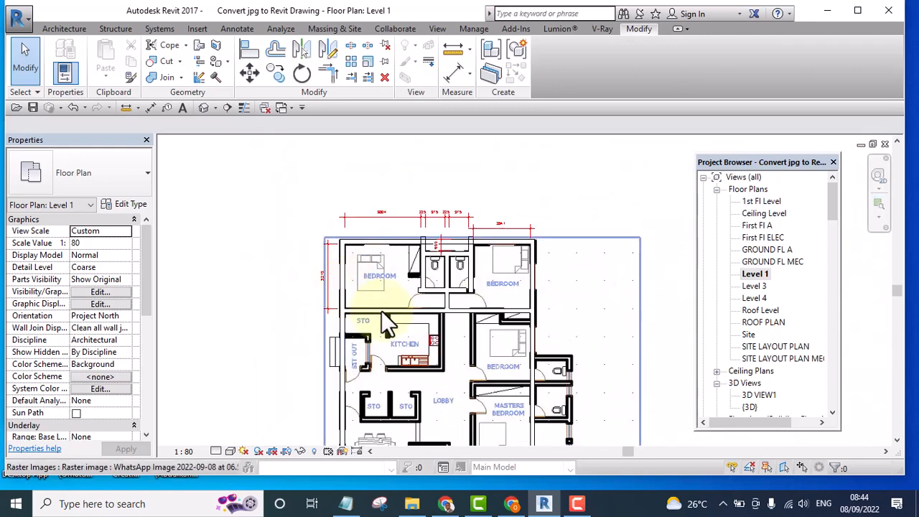
middle_click_drag(418, 335, 417, 296)
scroll(420, 244, "up", 3)
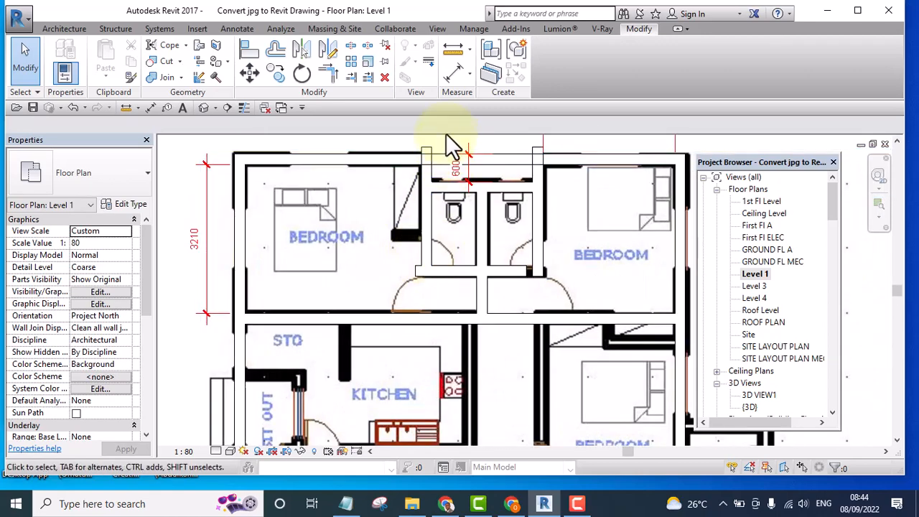
- Add an aligned dimension inside the northwest bedroom from the toilets' south wall's lower face to the bedrooms' south wall's north face
left_click(458, 75)
scroll(460, 294, "up", 2)
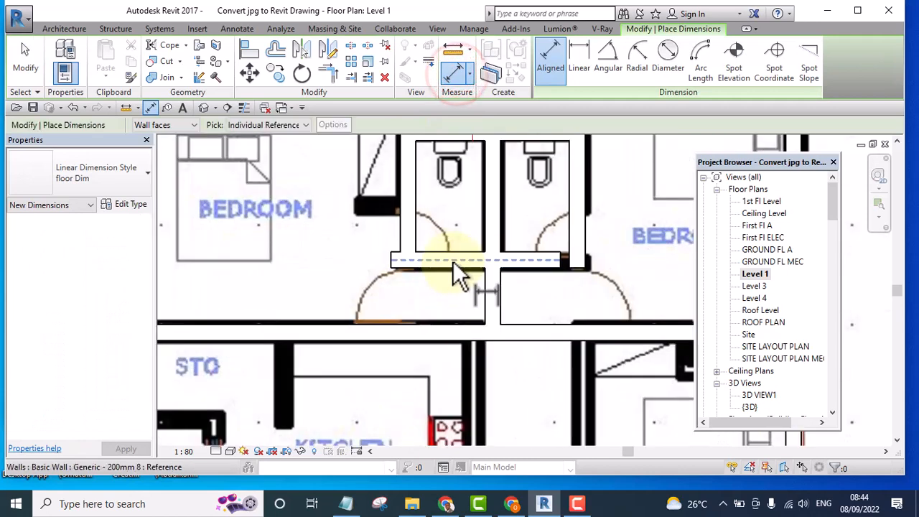
left_click(454, 269)
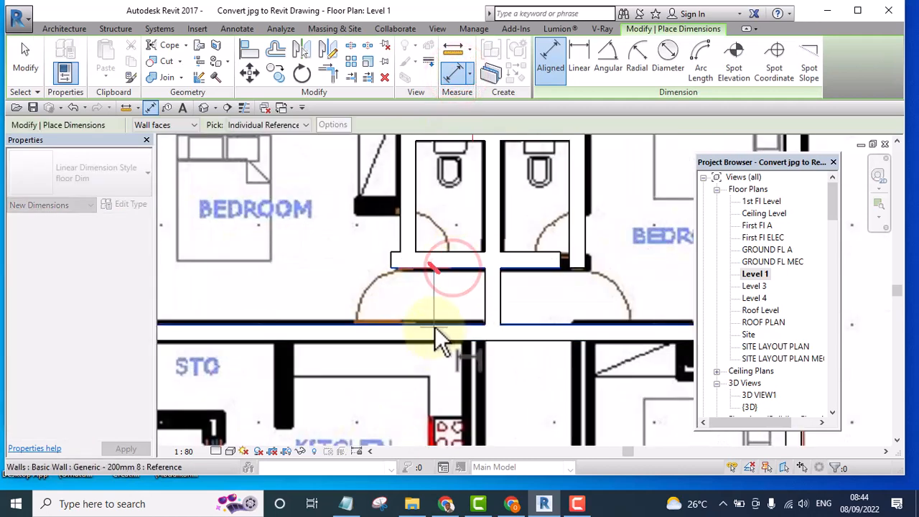
left_click(434, 326)
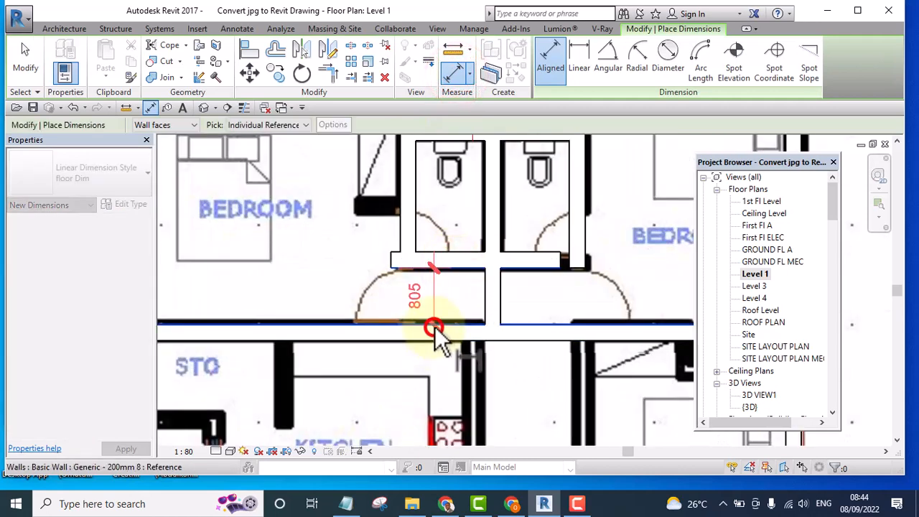
scroll(332, 281, "down", 2)
left_click(332, 284)
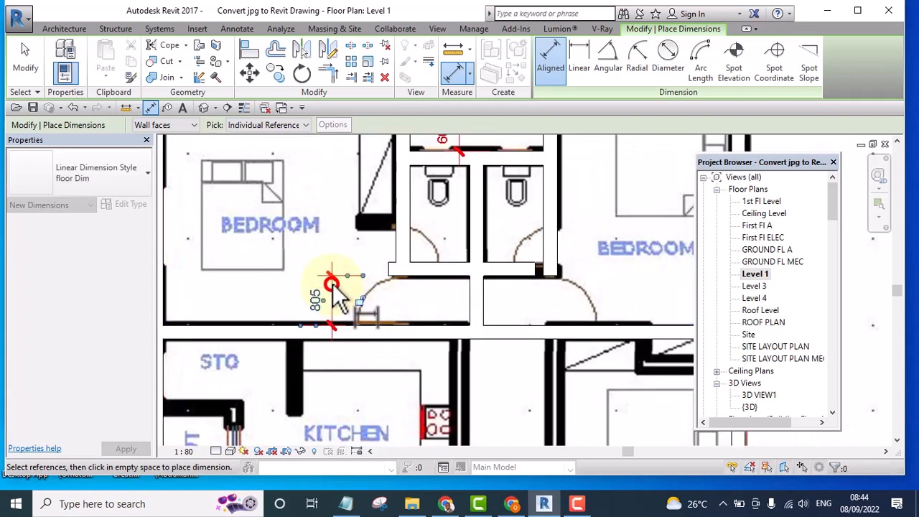
key("Escape")
key("Escape")
- Extend that dimension with witness lines at the toilets' north wall's inner face and their south wall's north face
left_click(415, 330)
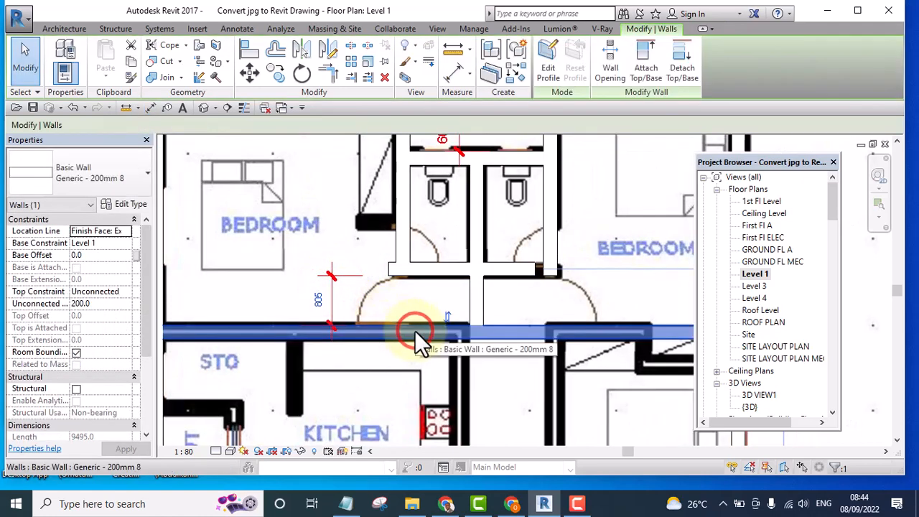
scroll(423, 323, "down", 3)
scroll(376, 277, "up", 3)
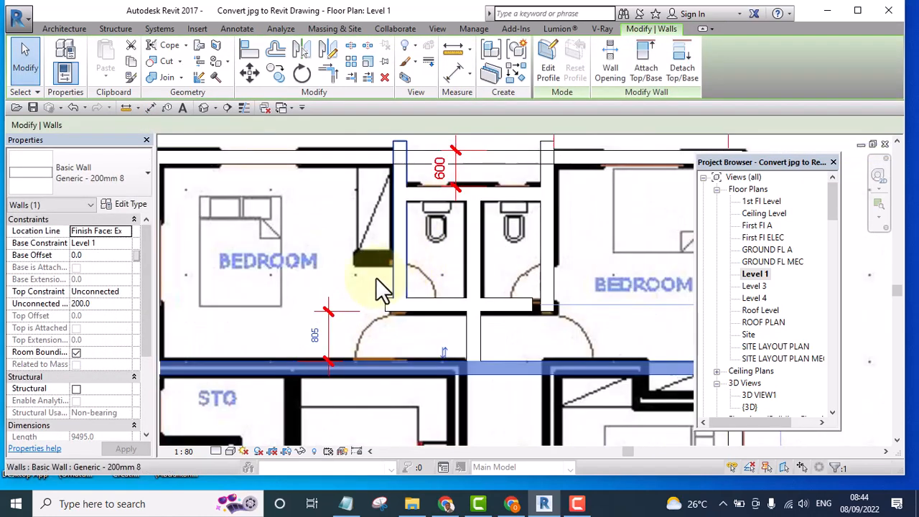
scroll(376, 277, "up", 1)
left_click(325, 316)
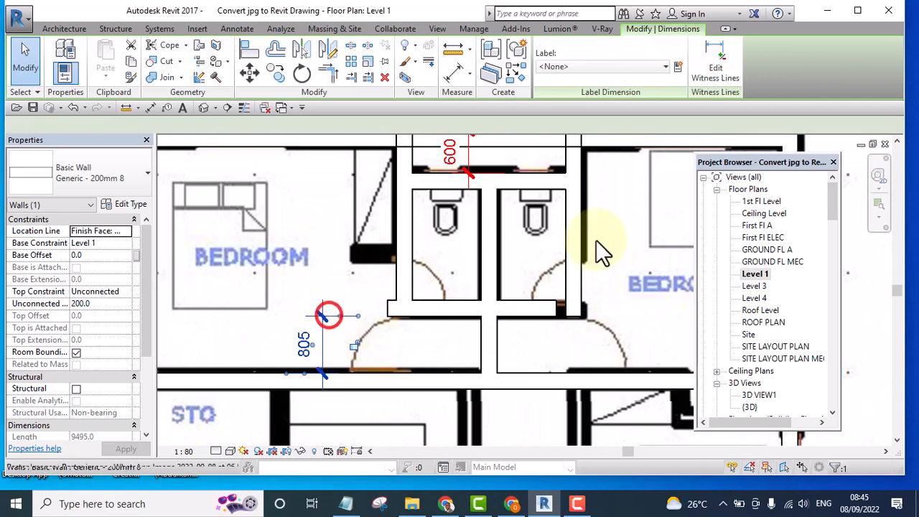
left_click(704, 72)
left_click(433, 191)
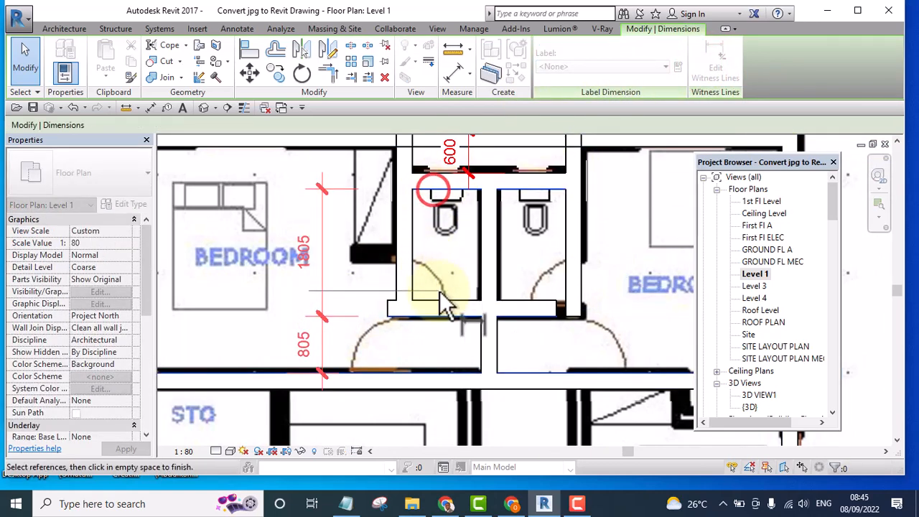
left_click(442, 298)
left_click(341, 276)
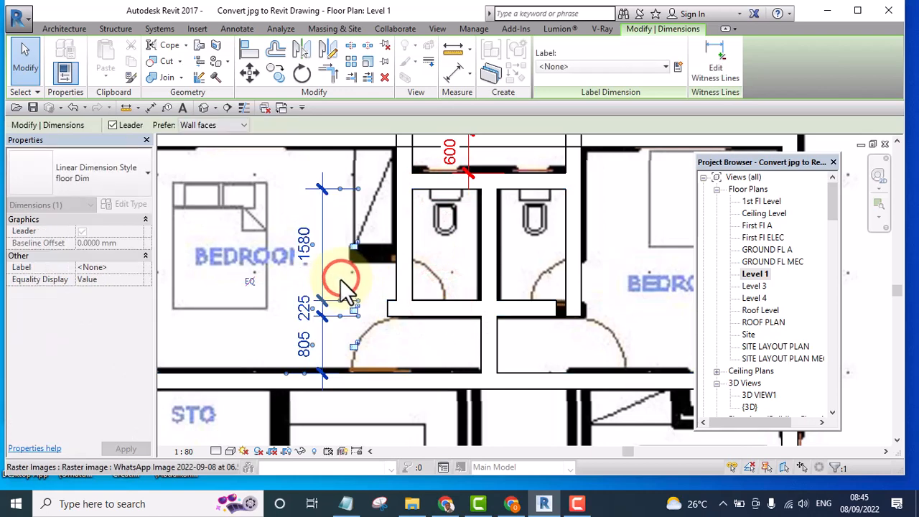
- Reposition the toilets' south wall by setting the toilets' inner depth to 1500 mm
left_click(432, 310)
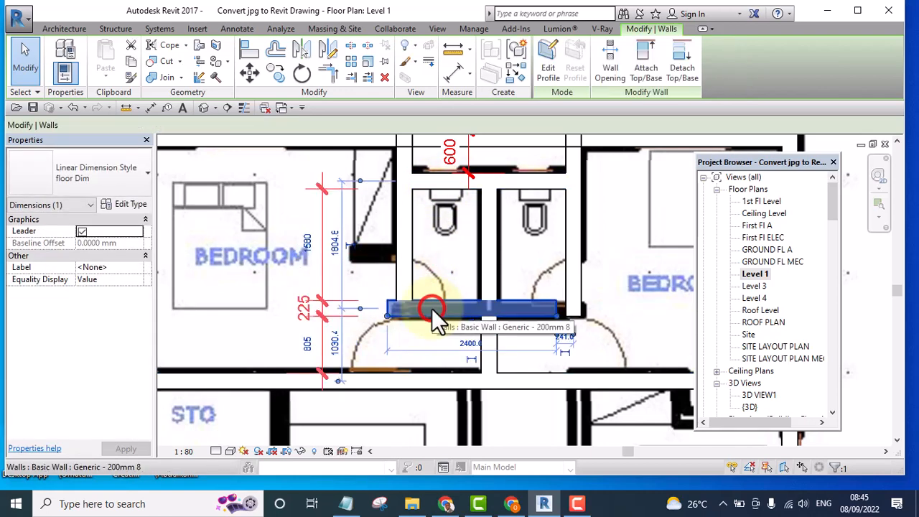
left_click(308, 241)
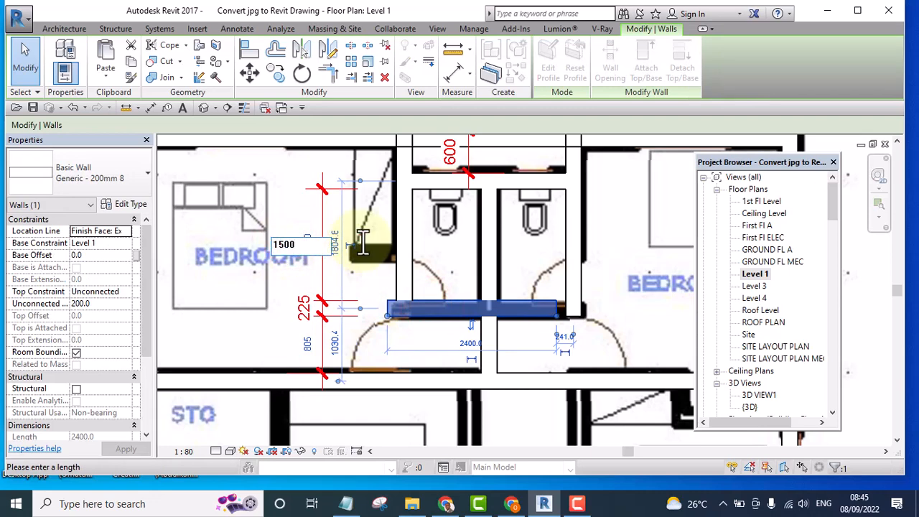
key("Return")
left_click(259, 331)
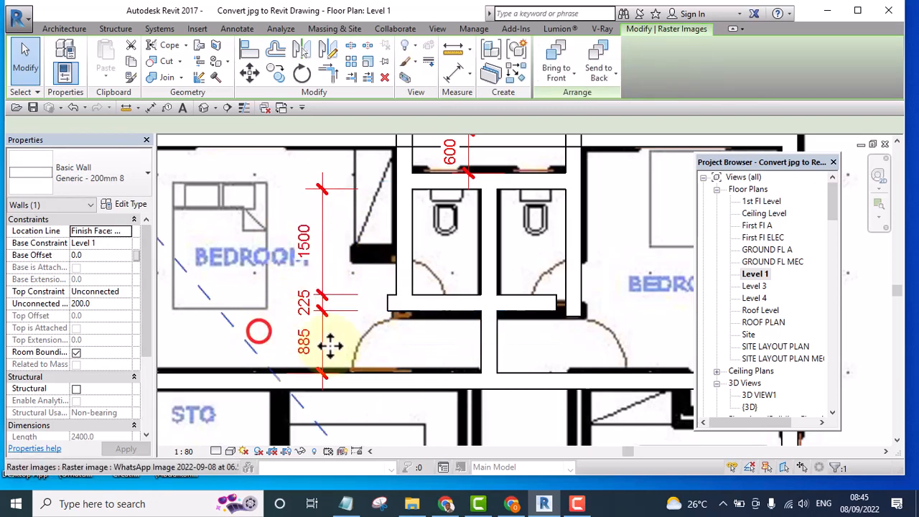
- Examine the dimensioned bedrooms, toilets and door passages against the underlying floor plan image
scroll(510, 347, "down", 2)
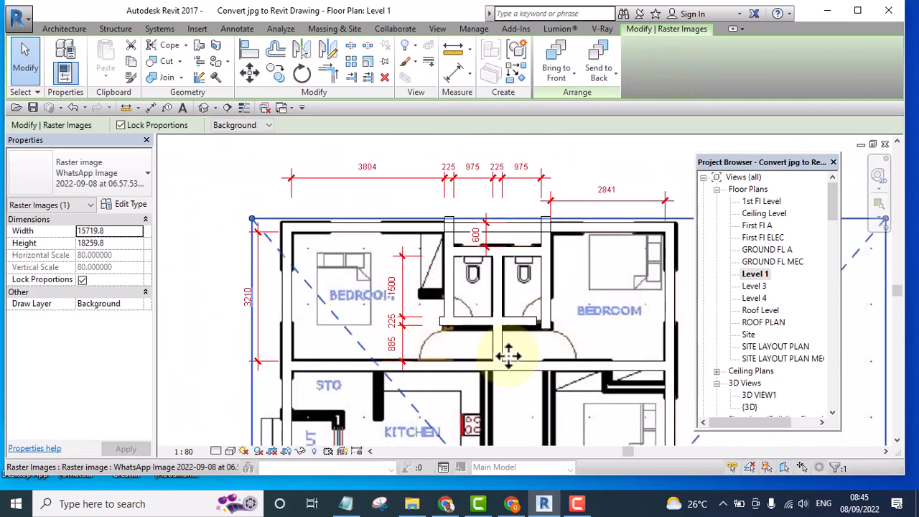
scroll(485, 347, "up", 2)
scroll(426, 347, "up", 1)
scroll(514, 339, "down", 2)
scroll(534, 333, "down", 1)
scroll(461, 371, "up", 1)
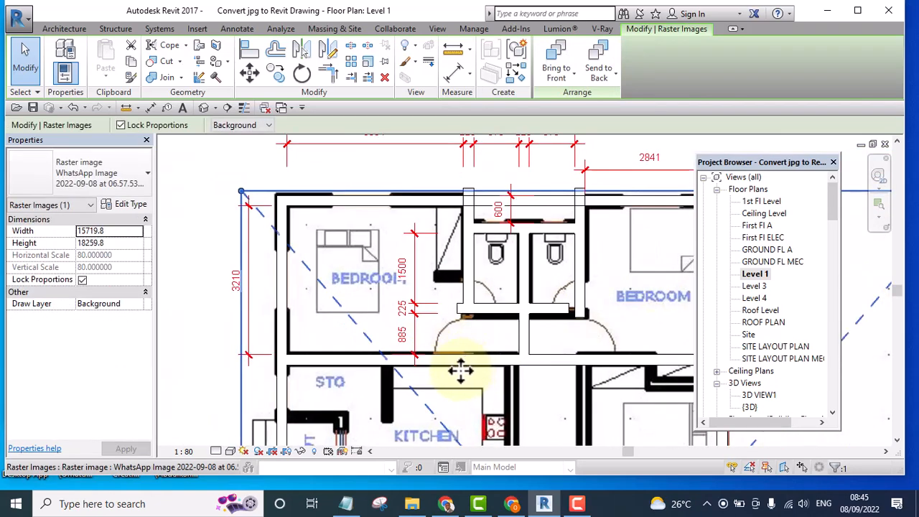
scroll(467, 365, "up", 2)
scroll(472, 361, "down", 1)
scroll(445, 342, "down", 2)
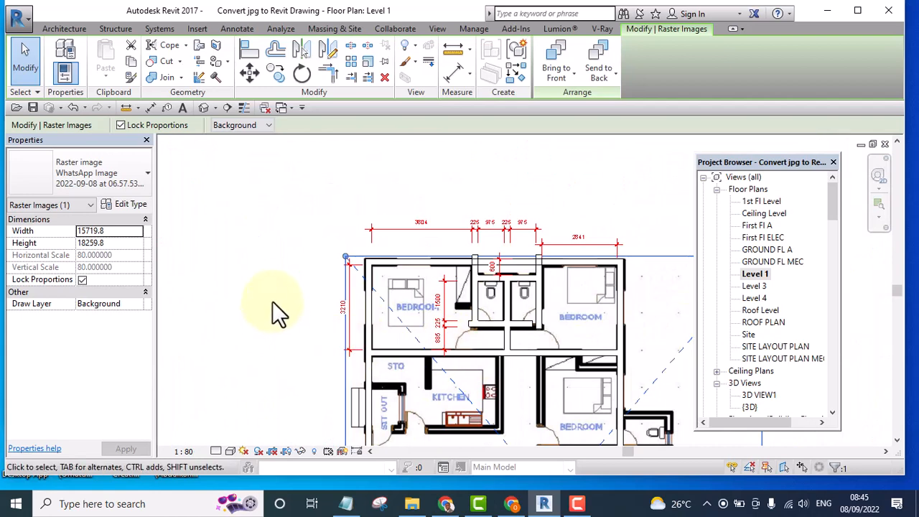
left_click(276, 308)
- Move the bedrooms' south wall by setting the passage depth south of the toilets to 1000 mm
scroll(482, 348, "up", 2)
left_click(492, 354)
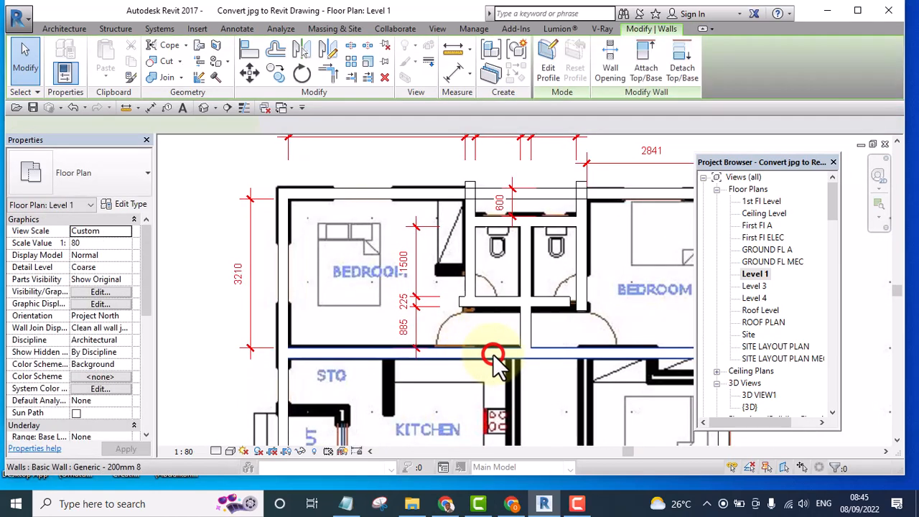
left_click(404, 327)
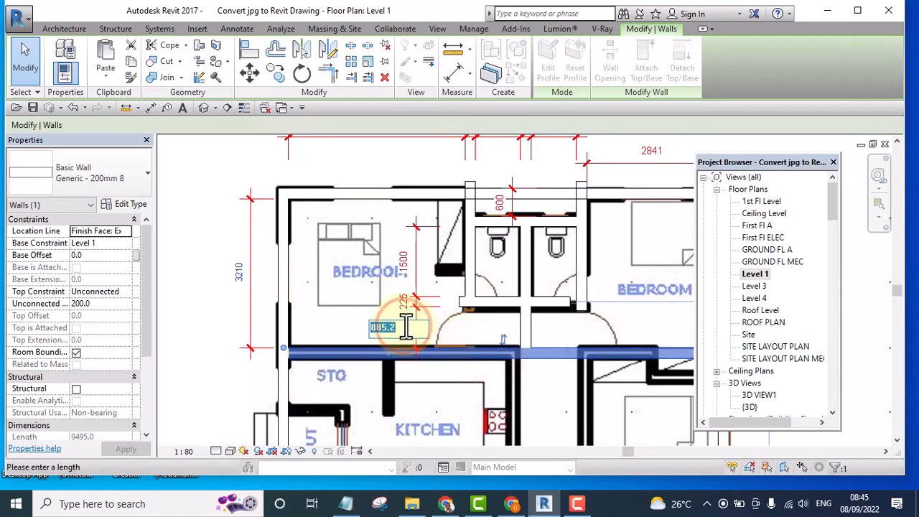
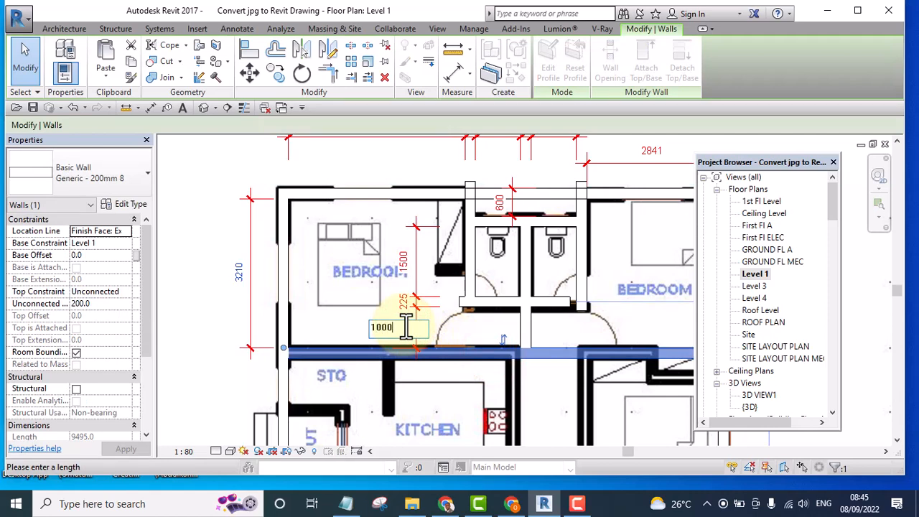
type("1000")
key("Return")
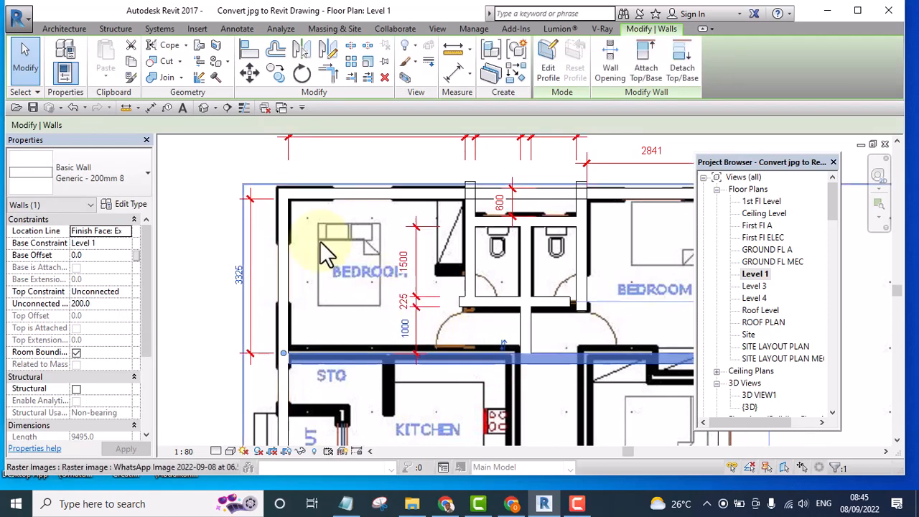
left_click(212, 246)
- Extend the toilets' south wall east to the outer face of the toilets' east wall
scroll(501, 341, "up", 1)
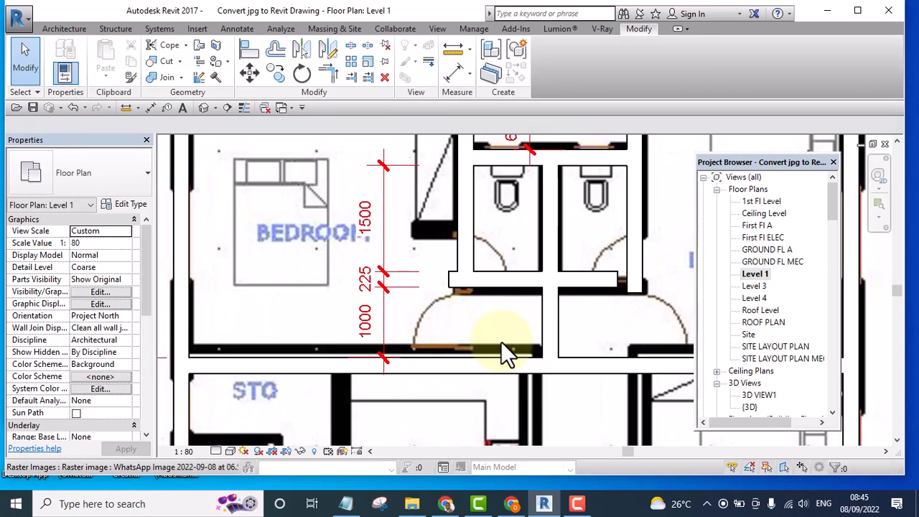
scroll(424, 304, "down", 3)
scroll(532, 334, "up", 2)
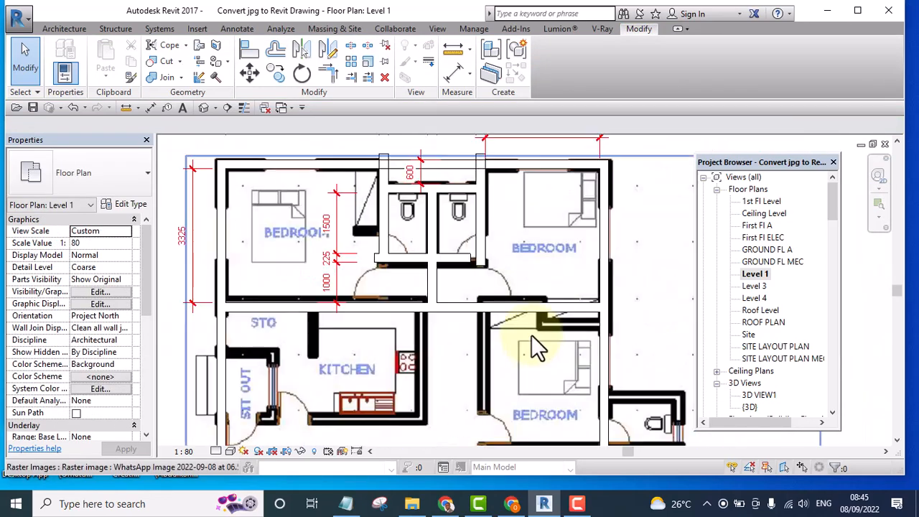
left_click(368, 77)
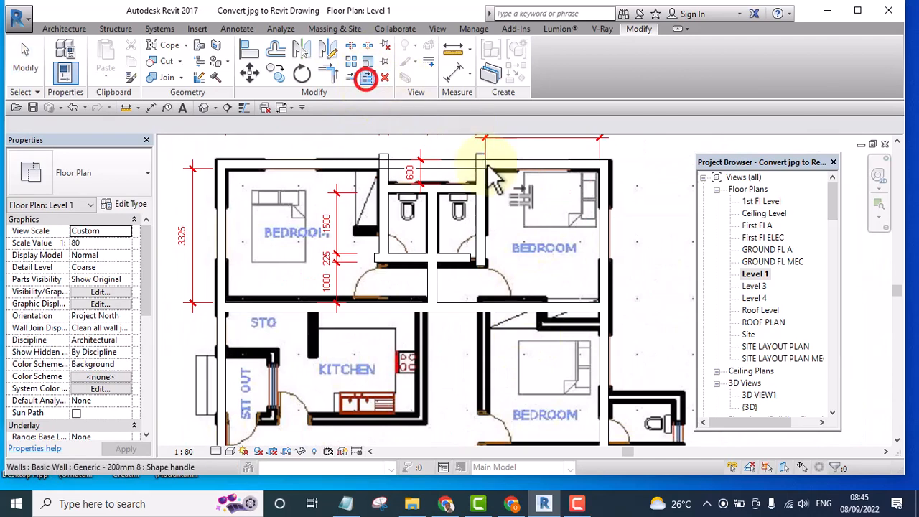
scroll(503, 247, "up", 1)
left_click(485, 241)
left_click(458, 262)
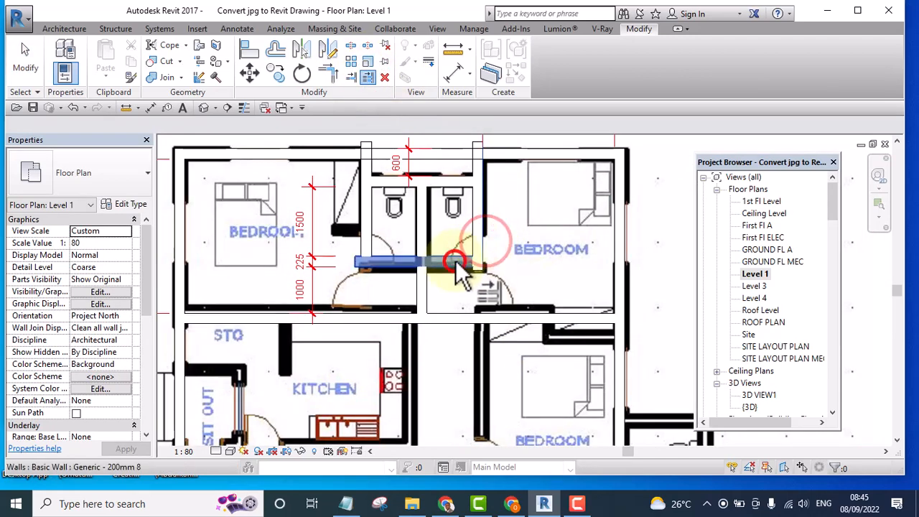
key("Escape")
key("Escape")
scroll(419, 227, "down", 3)
left_click(598, 235)
key("Escape")
- Extend the toilets' west and east walls south to the bedrooms' south wall with the Trim/Extend Multiple tool
scroll(456, 242, "up", 5)
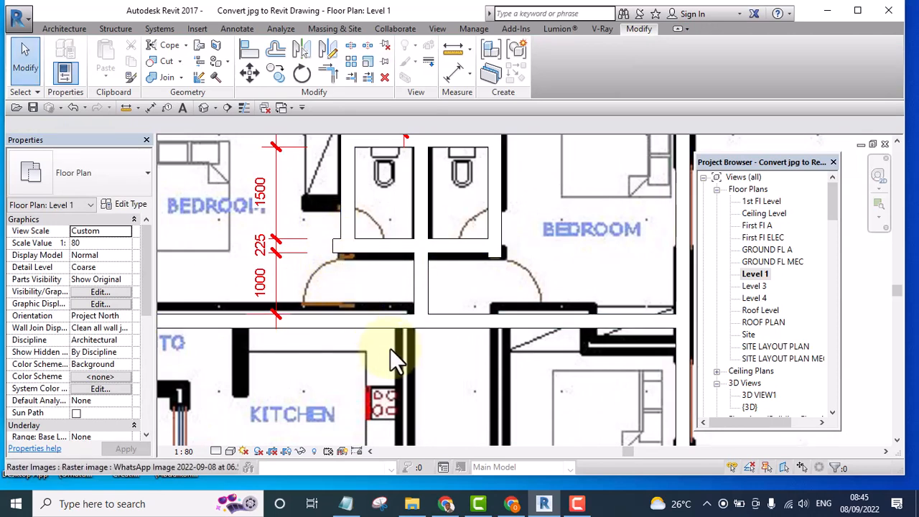
key("t")
key("r")
left_click(359, 328)
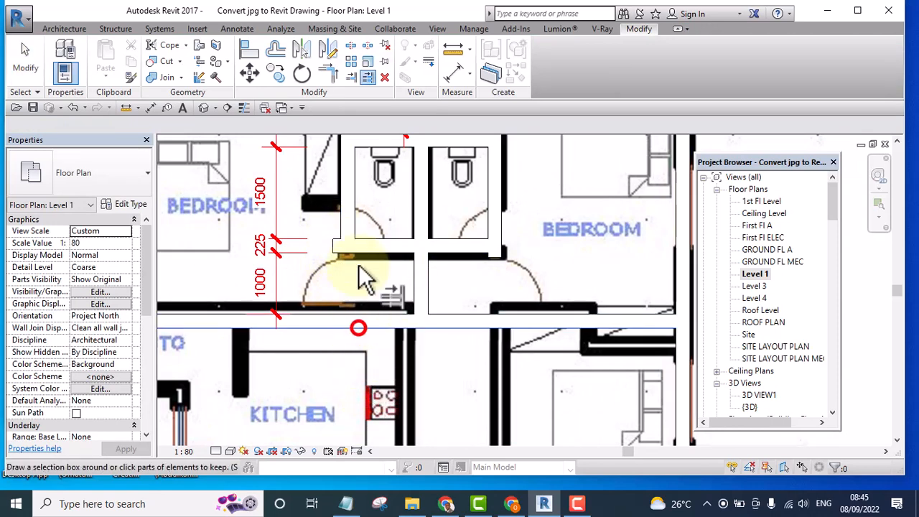
left_click(348, 198)
left_click(494, 208)
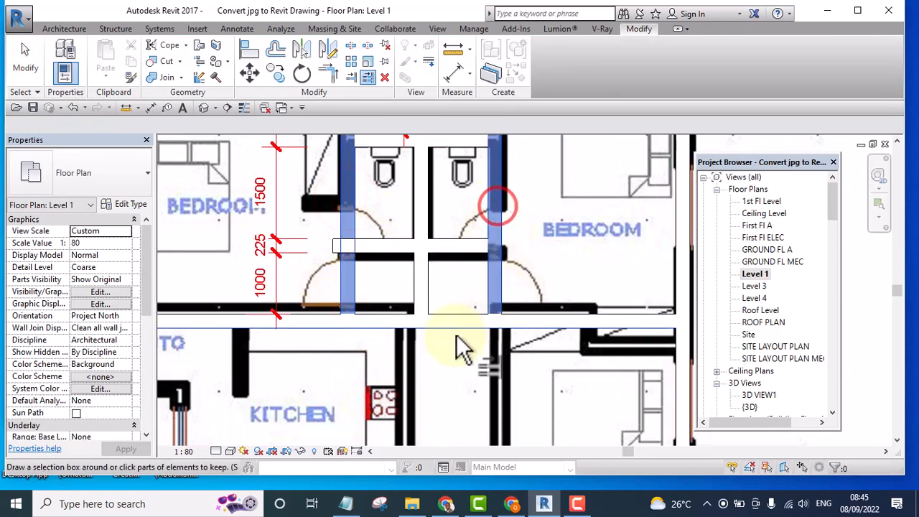
scroll(431, 330, "down", 2)
scroll(445, 336, "down", 1)
key("Escape")
key("Escape")
- Draw a matching horizontal wall about 2300 mm long south of the store next to the kitchen, starting at the west exterior wall
scroll(388, 316, "down", 3)
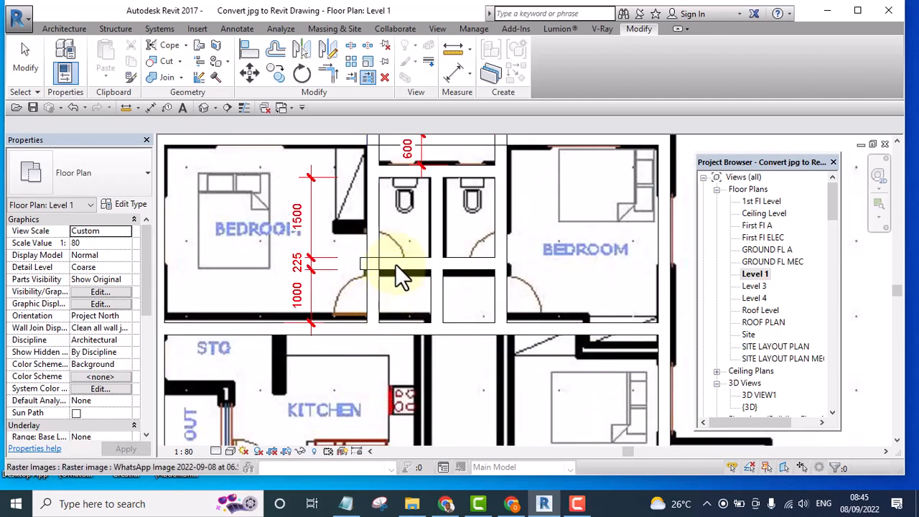
scroll(422, 345, "up", 2)
middle_click_drag(421, 369, 446, 335)
scroll(446, 335, "down", 1)
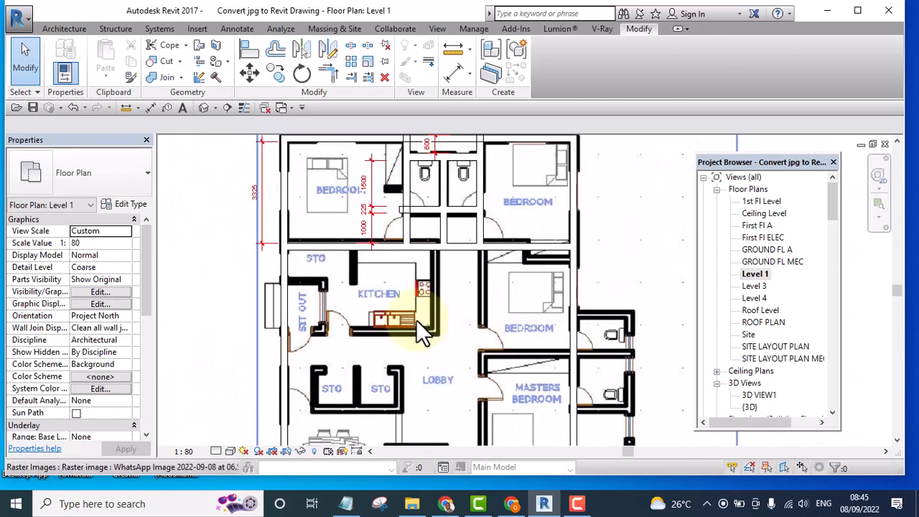
left_click(347, 251)
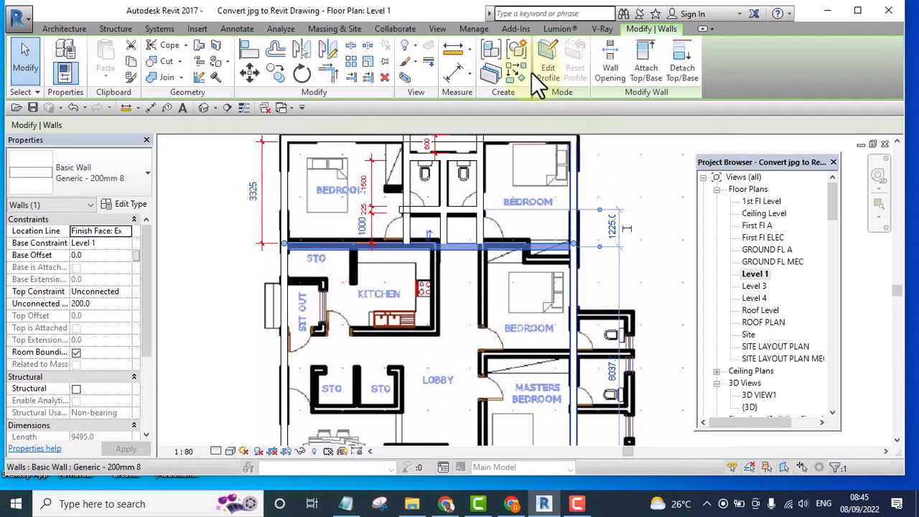
key("c")
key("s")
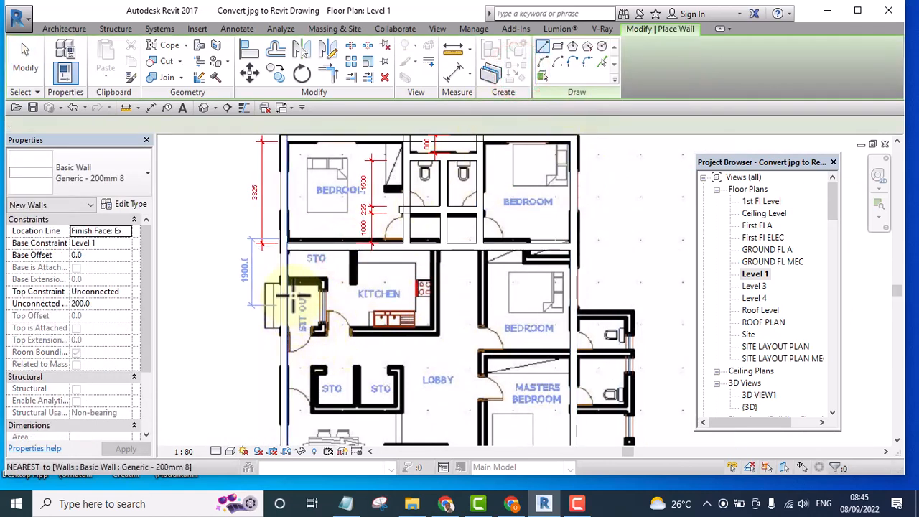
scroll(289, 291, "up", 2)
left_click(277, 276)
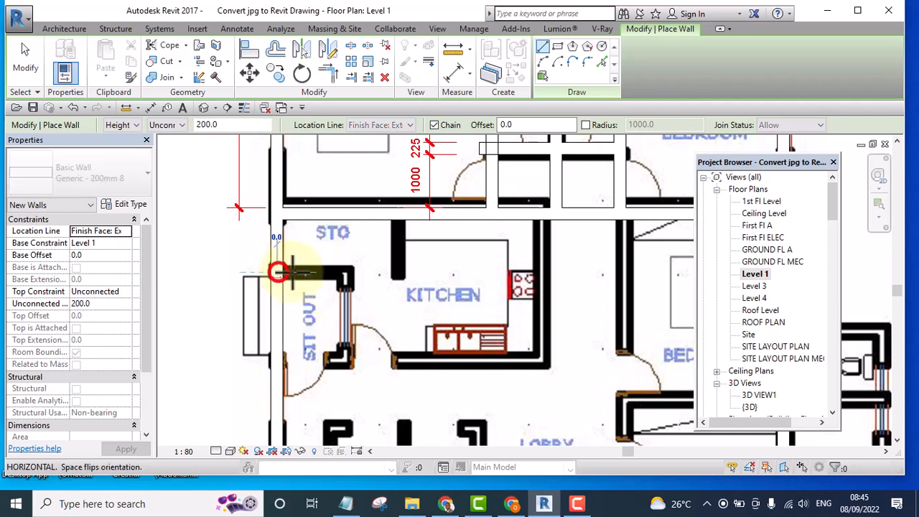
scroll(408, 276, "down", 1)
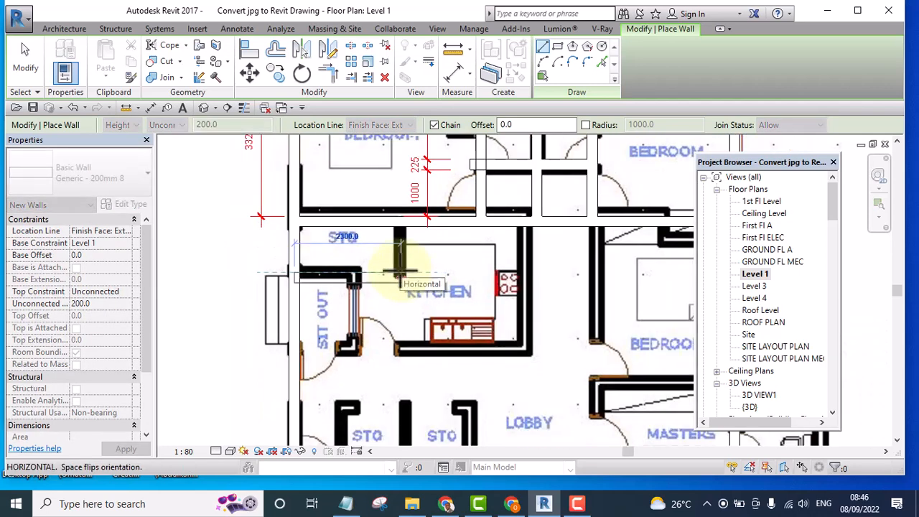
left_click(404, 273)
key("Escape")
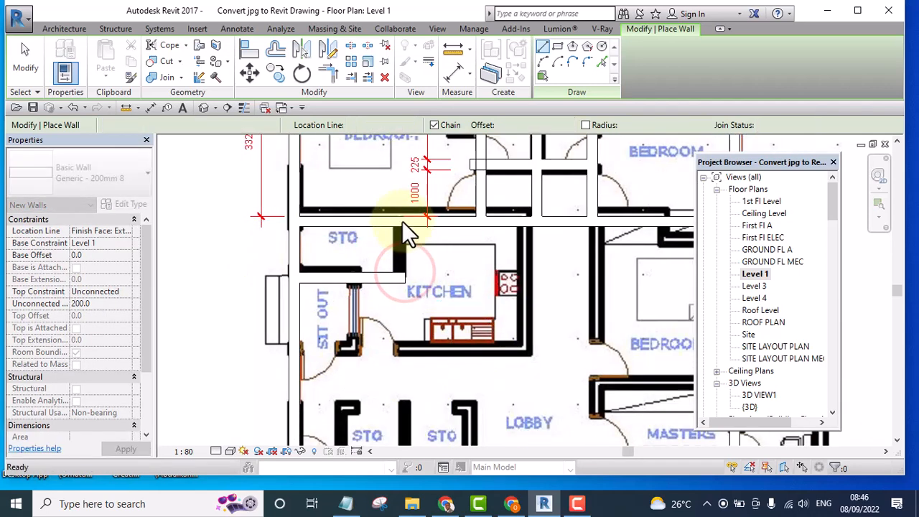
key("Escape")
- Draw a matching vertical wall along the store's east side, between the bedrooms' south wall and the store's south wall
left_click(400, 220)
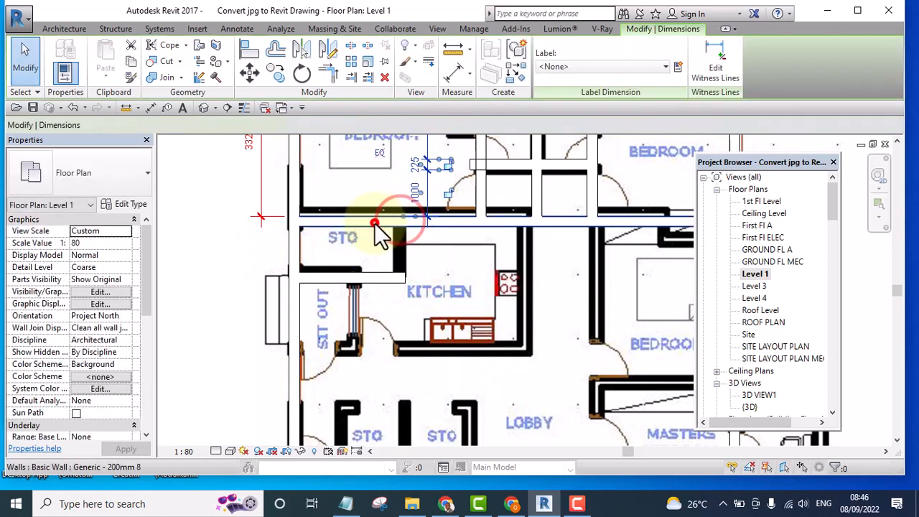
left_click(374, 224)
left_click(518, 70)
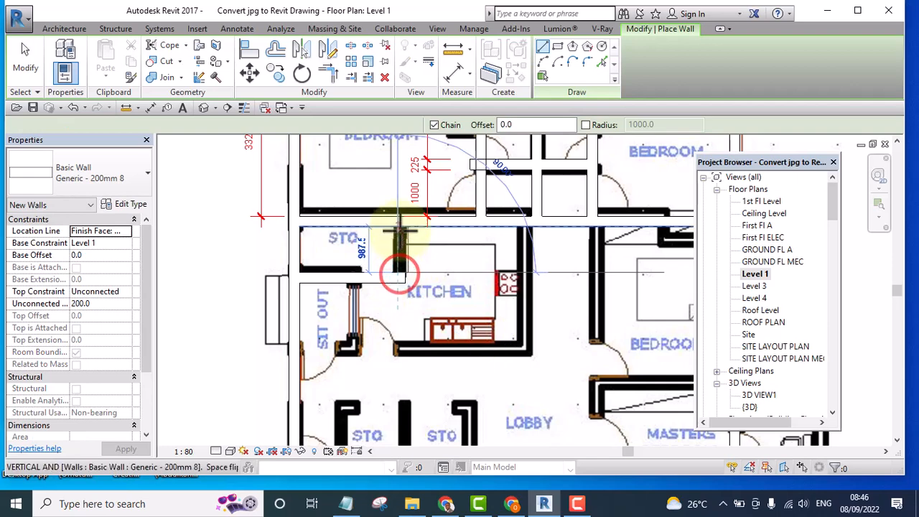
left_click(400, 274)
key("Escape")
key("Escape")
- Dimension the store's inside depth from the bedrooms' south wall to the store's south wall, placing it west of the exterior wall
scroll(375, 302, "up", 3)
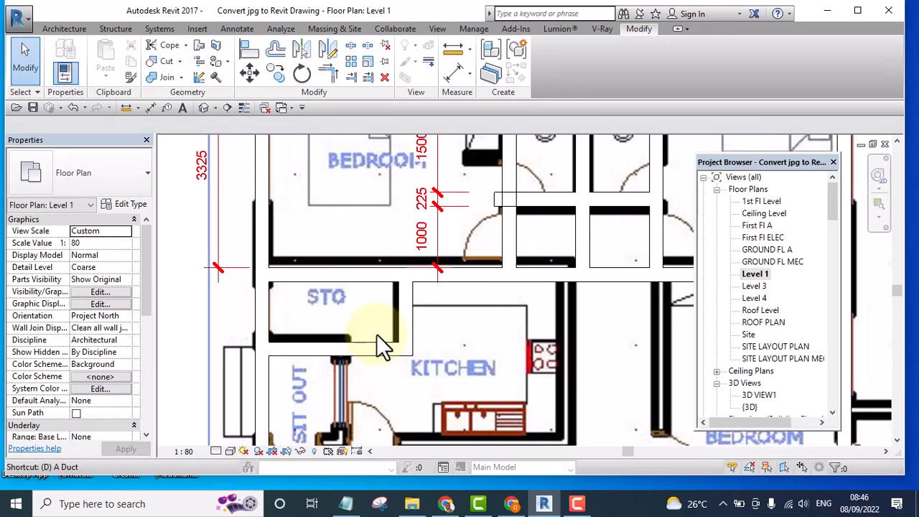
key("d")
key("i")
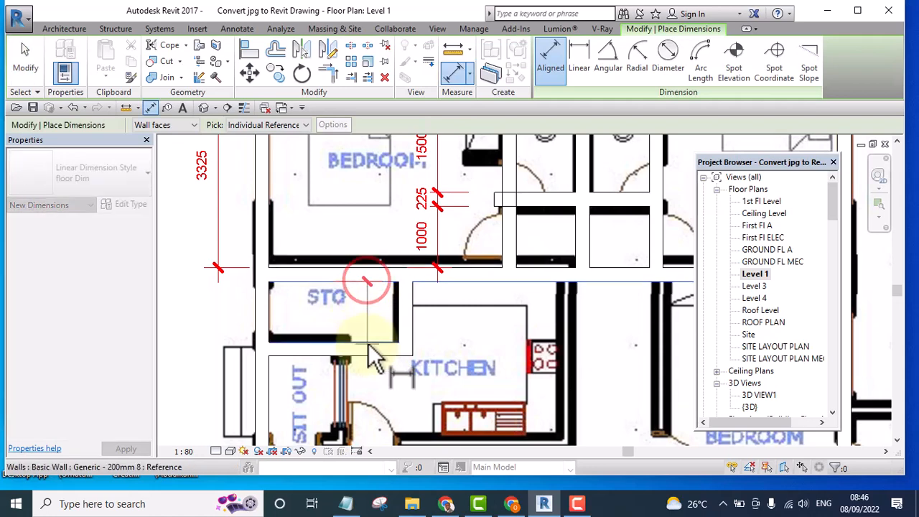
left_click(367, 344)
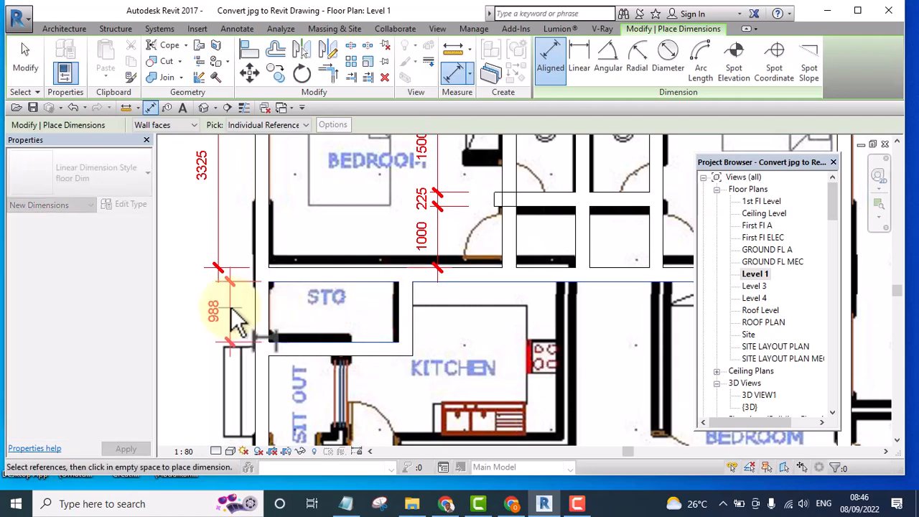
left_click(201, 338)
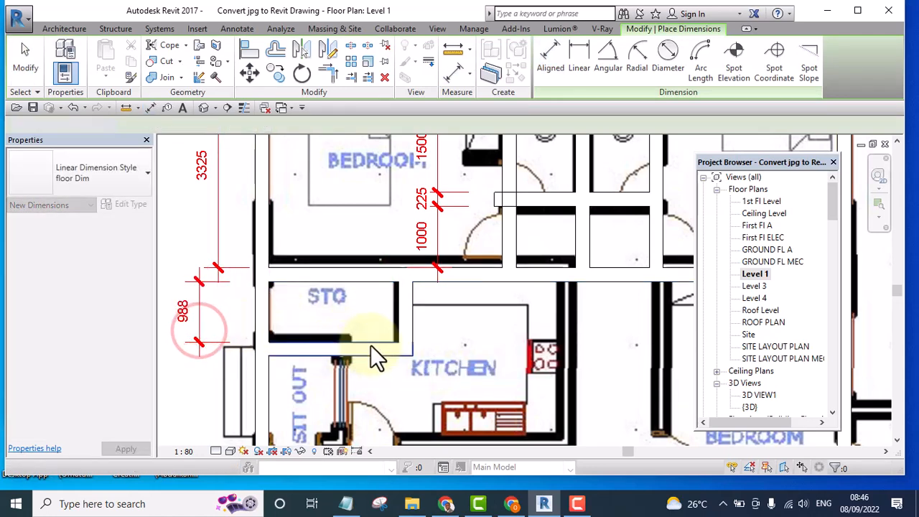
key("Escape")
- Move the store's south wall by setting the store's inside depth to 1000 mm
left_click(370, 348)
left_click(190, 310)
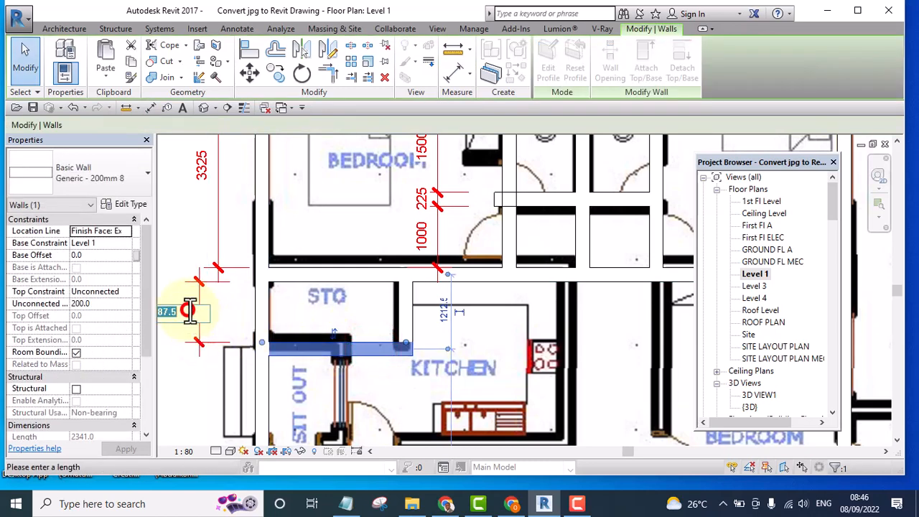
scroll(279, 343, "down", 2)
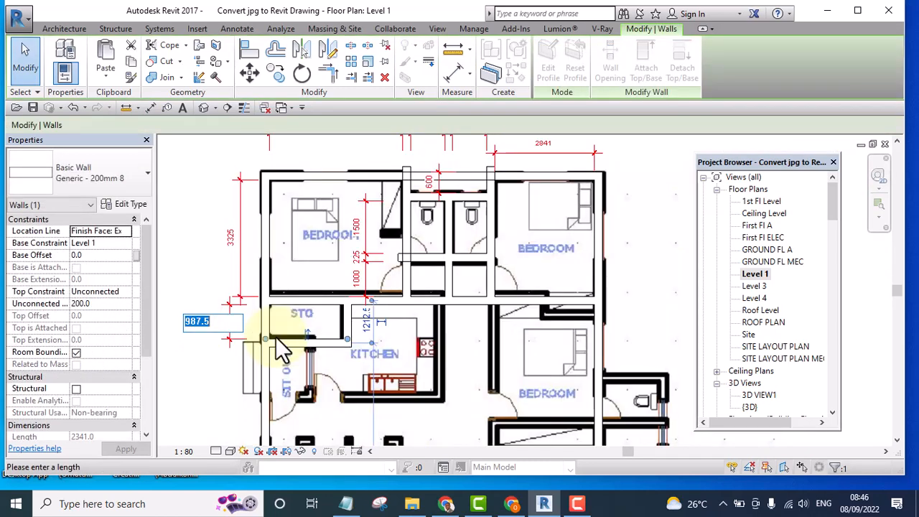
type("1000")
key("Return")
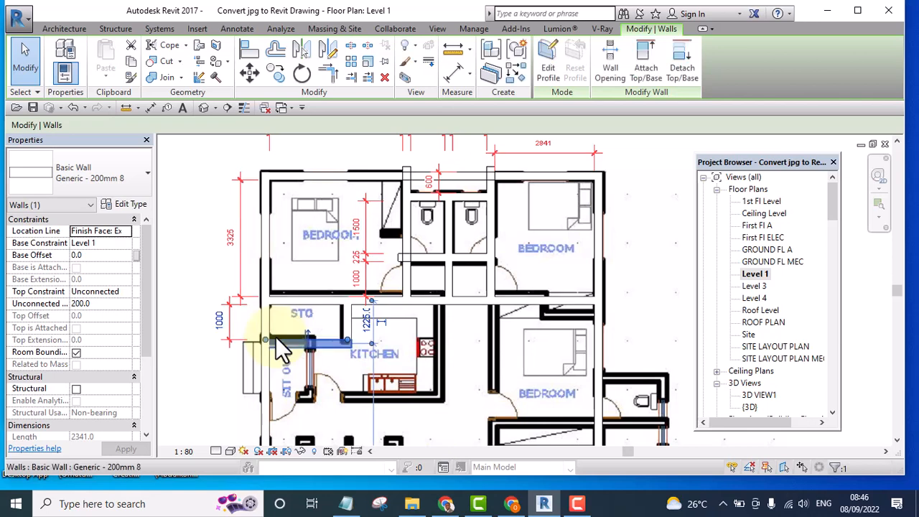
left_click(216, 259)
- Shift the store's east wall slightly west so it sits 2248.5 mm from the west exterior wall
scroll(333, 331, "up", 2)
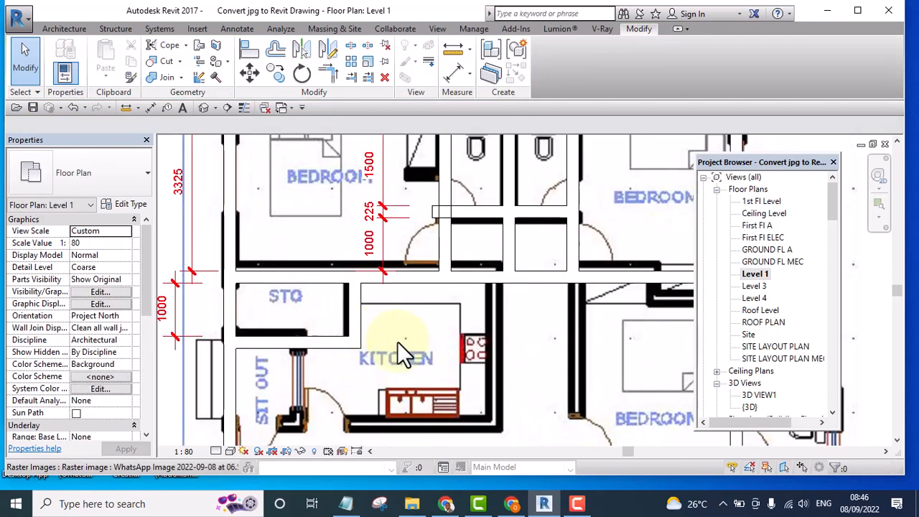
scroll(398, 348, "down", 2)
scroll(420, 339, "up", 2)
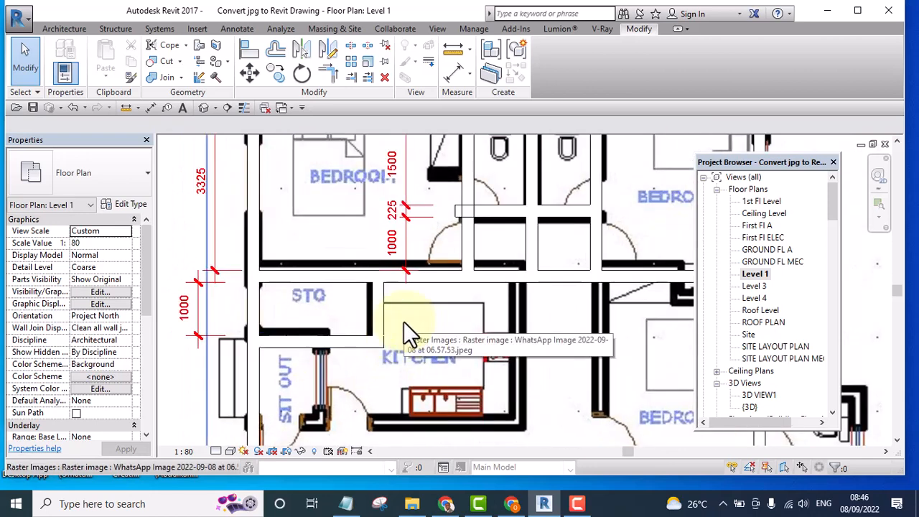
mouse_move(378, 313)
left_mouse_down()
mouse_move(357, 311)
mouse_move(375, 313)
left_mouse_up()
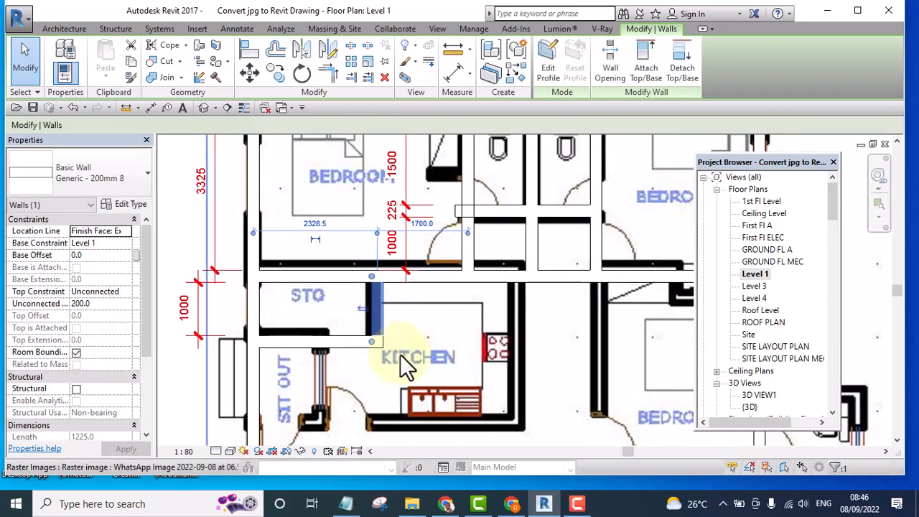
scroll(388, 295, "down", 3)
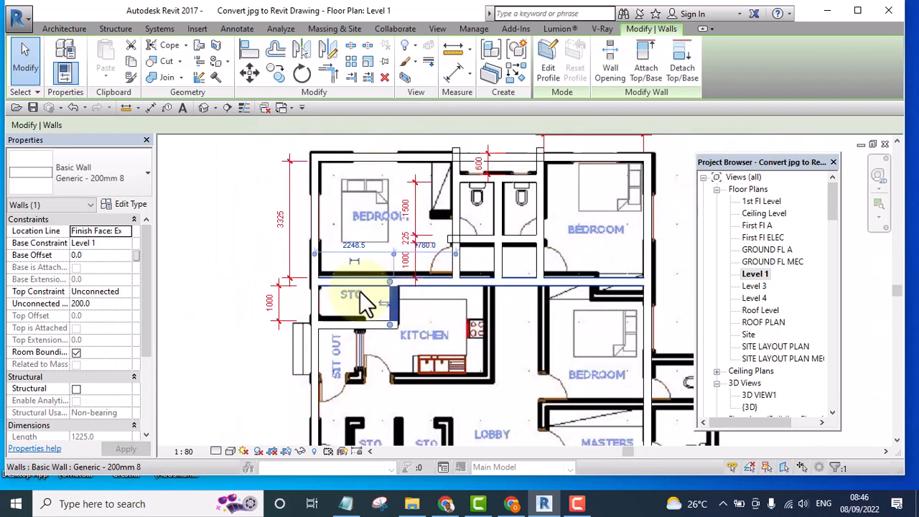
left_click(248, 247)
- Copy the store's south wall about 1495 mm south onto the kitchen's south wall in the image
scroll(422, 379, "up", 1)
middle_click_drag(423, 379, 411, 336)
left_click(372, 252)
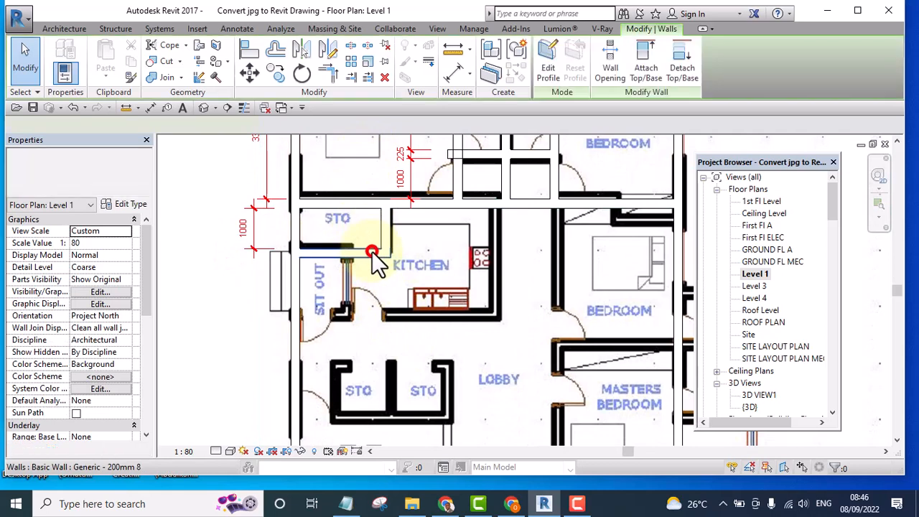
scroll(370, 255, "up", 1)
left_click_drag(360, 253, 356, 348)
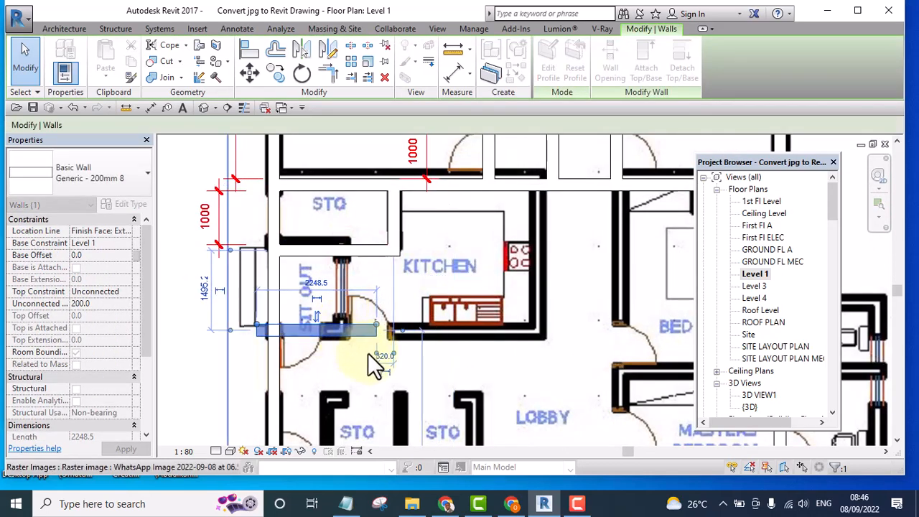
scroll(485, 316, "down", 3)
scroll(452, 250, "up", 2)
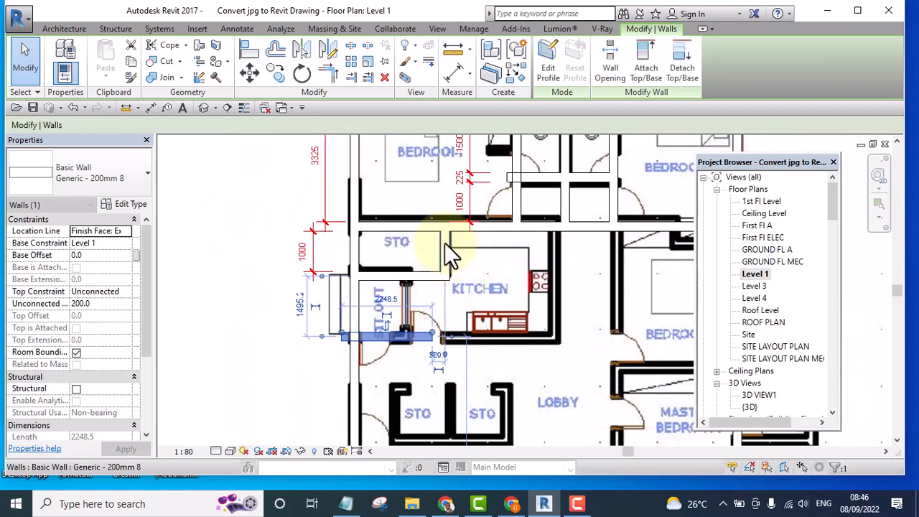
- Copy the store's east wall east onto the kitchen's east wall in the image
left_click(444, 241)
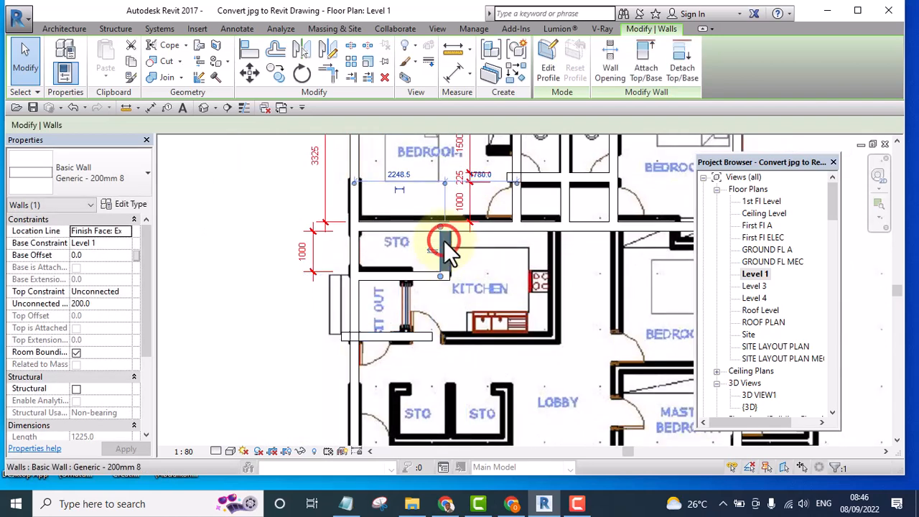
left_click(575, 273)
scroll(540, 270, "down", 1)
scroll(499, 270, "down", 2)
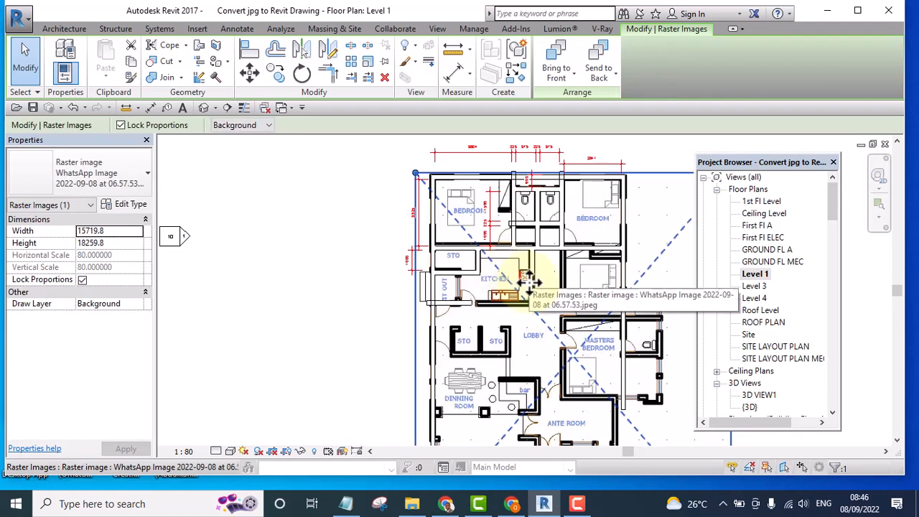
- Join the kitchen's south and east walls into a corner with the Trim/Extend to Corner tool
scroll(529, 281, "up", 2)
key("a")
key("l")
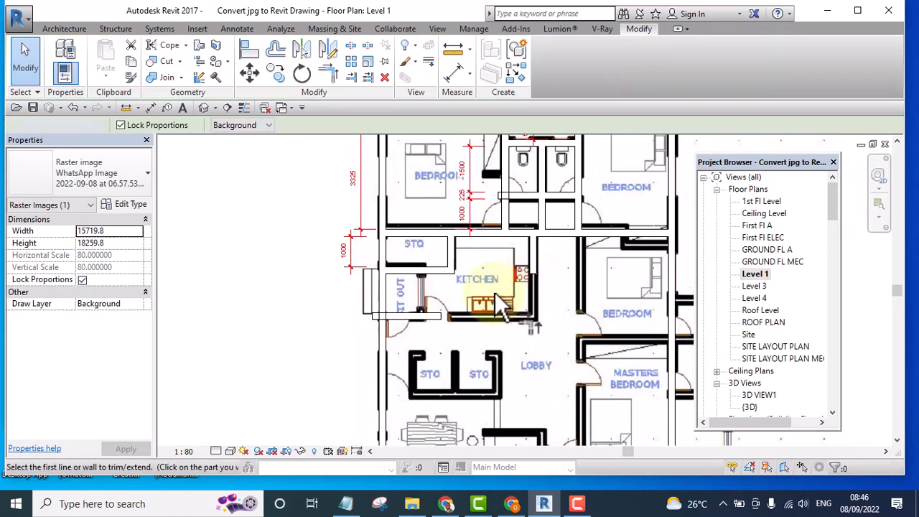
left_click(424, 316)
left_click(530, 256)
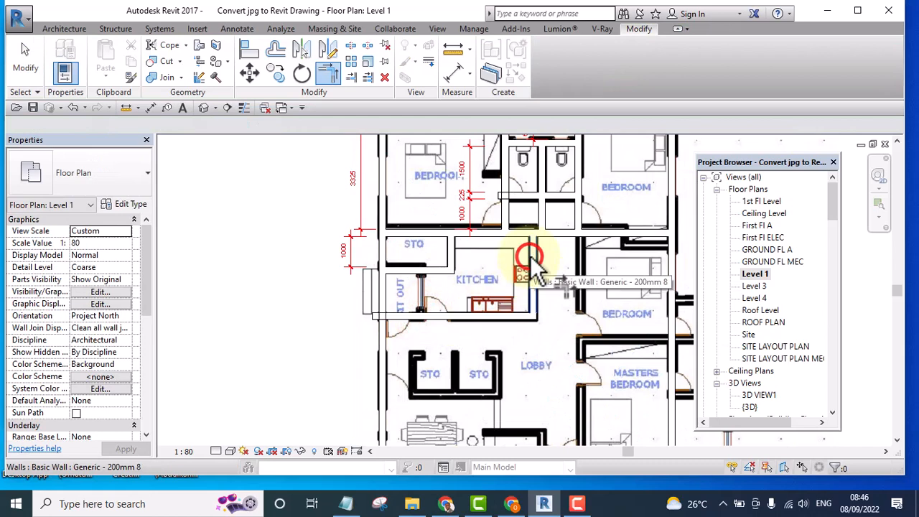
key("Escape")
- Extend the toilets' vertical dimension chain south by adding a witness line at the inner face of the kitchen's south wall
scroll(447, 281, "up", 2)
scroll(459, 279, "down", 1)
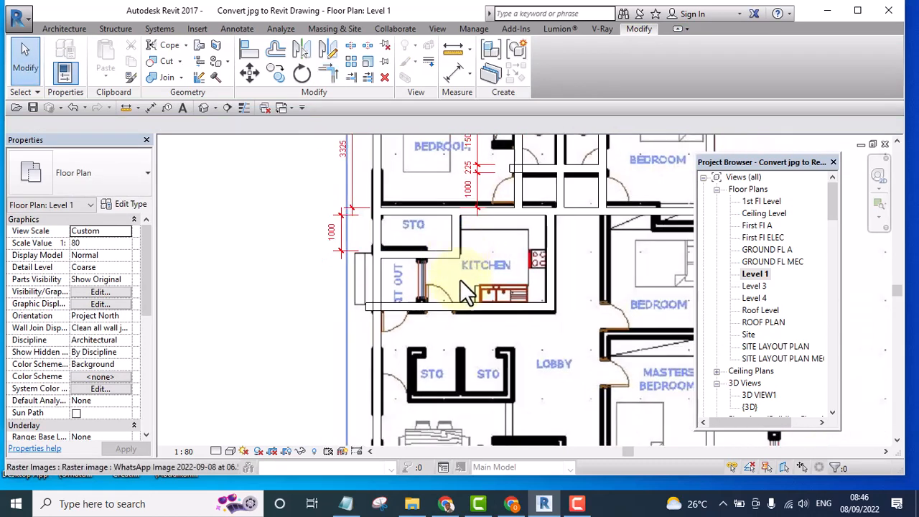
scroll(480, 198, "up", 1)
left_click(474, 180)
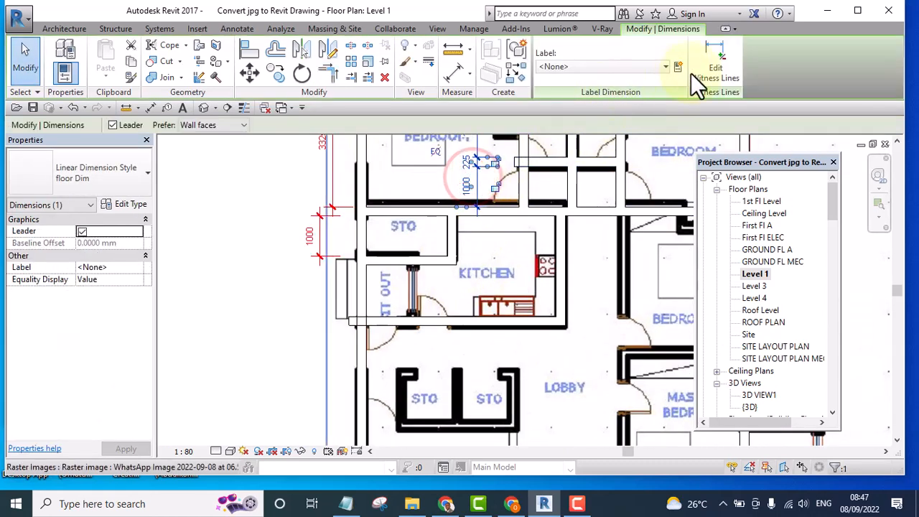
left_click(687, 122)
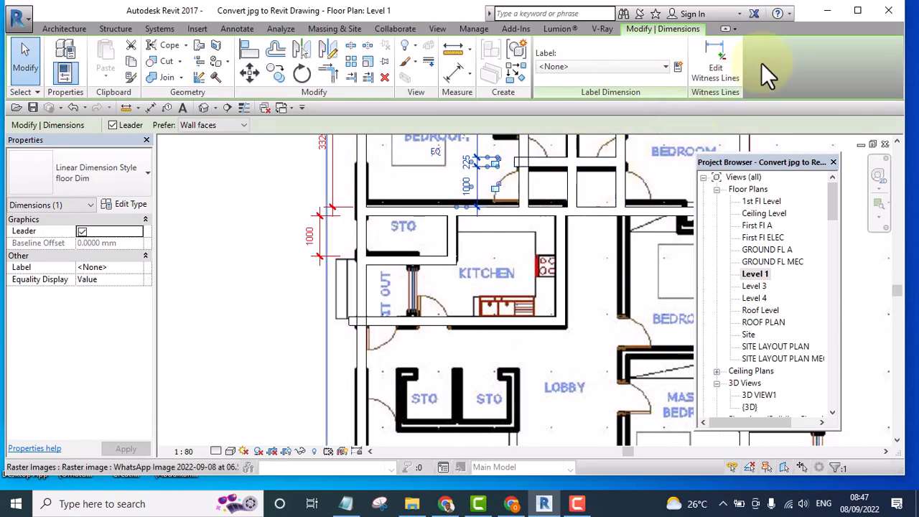
left_click(716, 66)
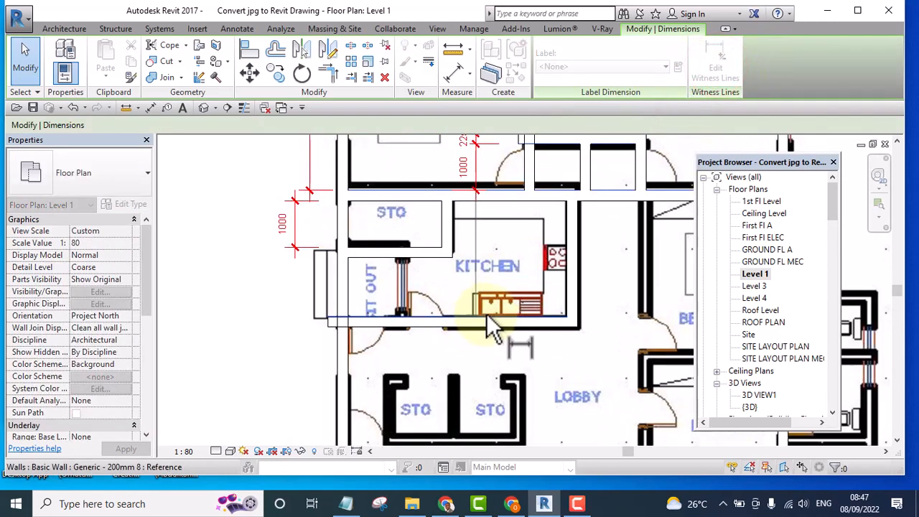
scroll(474, 323, "up", 3)
left_click(455, 323)
scroll(460, 316, "down", 3)
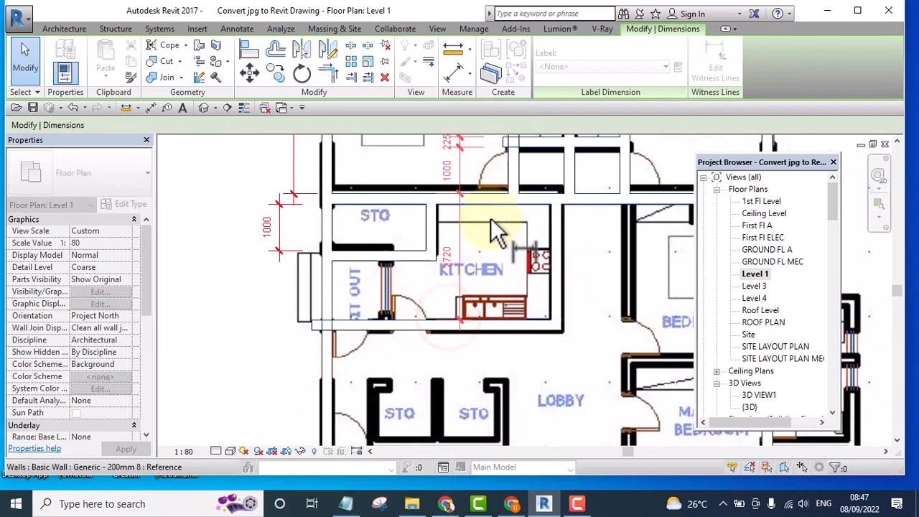
left_click(484, 244)
- Add witness lines to the chain at the south faces of the bedrooms' south wall and the store's south wall
left_click(456, 224)
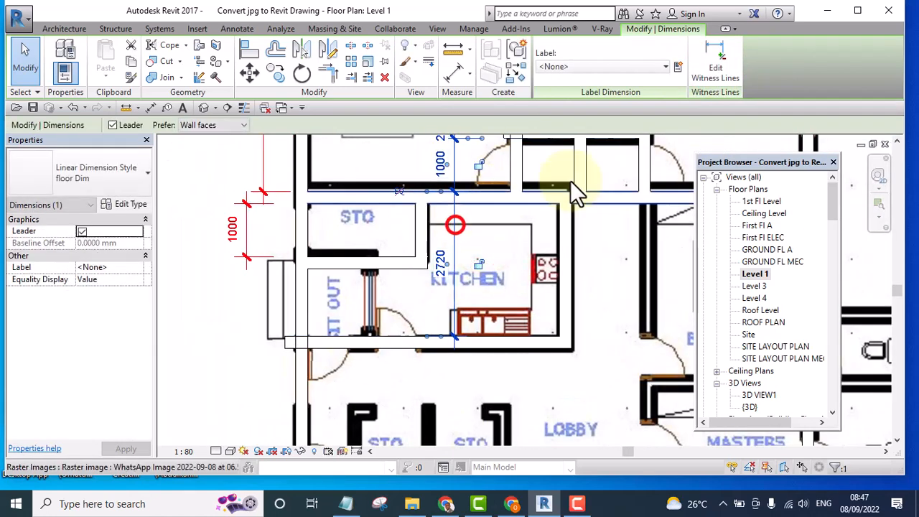
left_click(730, 69)
left_click(493, 203)
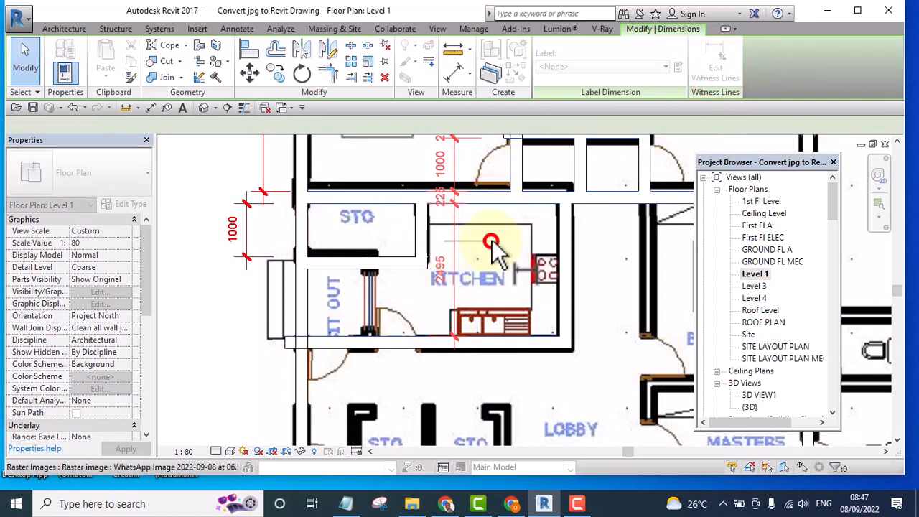
left_click(492, 242)
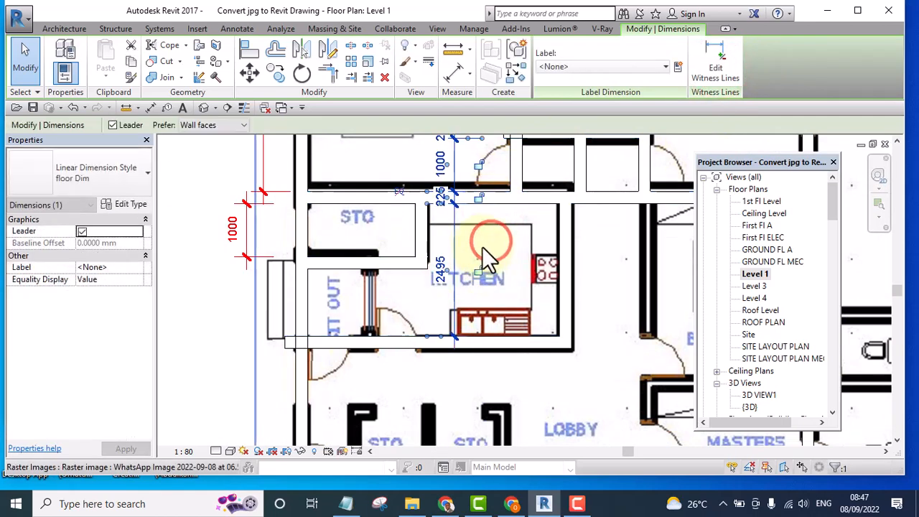
left_click(710, 64)
left_click(395, 271)
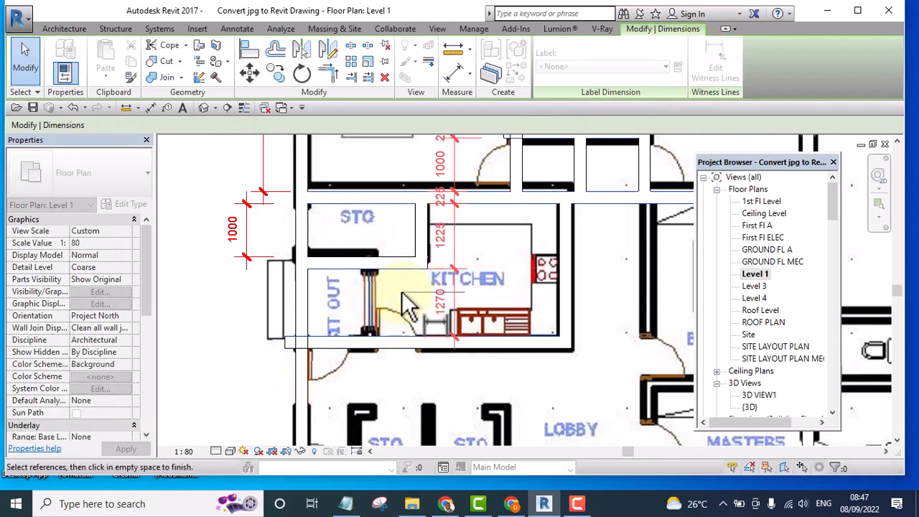
left_click(401, 293)
key("Escape")
- Draw a wall matching the east exterior wall along the masters bedroom's south side, from its southwest corner to the eastern projection's outer edge
middle_click_drag(415, 342, 365, 297)
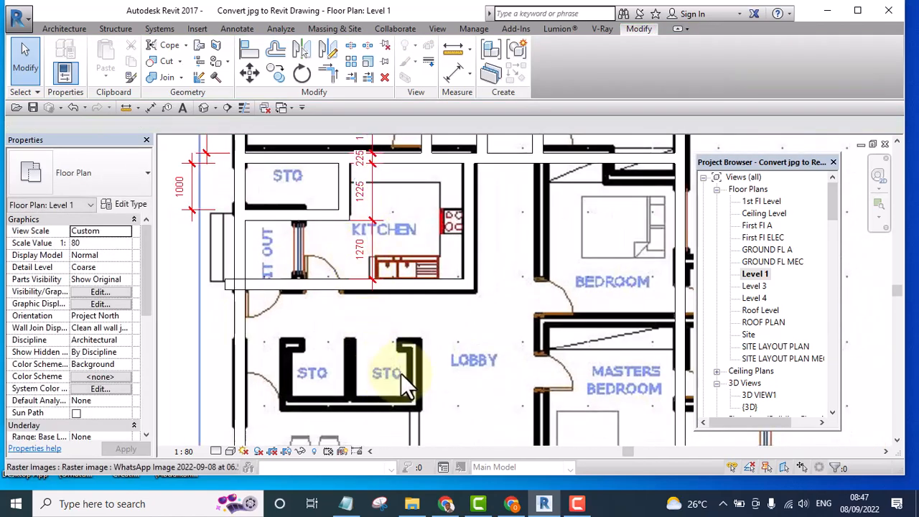
middle_click_drag(406, 384, 373, 394)
scroll(438, 335, "down", 3)
scroll(466, 350, "up", 2)
middle_click_drag(453, 280, 460, 347)
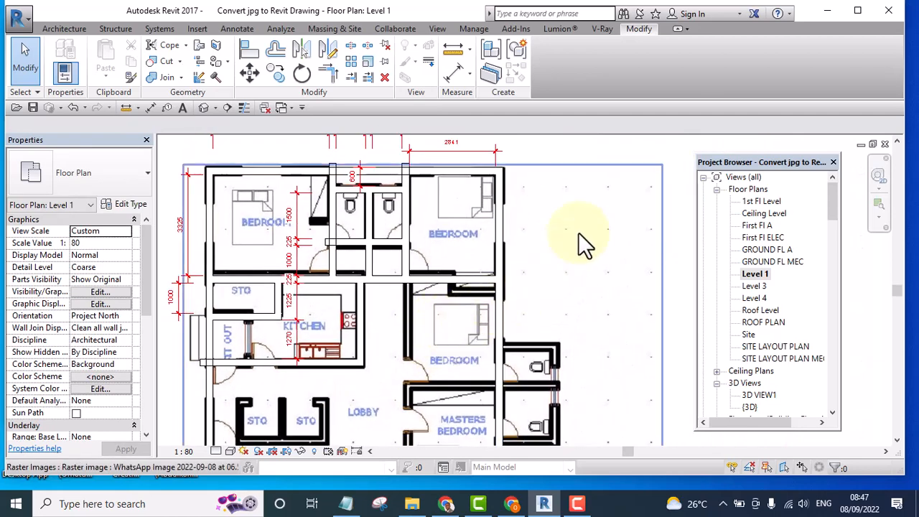
scroll(551, 188, "down", 3)
middle_click_drag(501, 289, 498, 242)
scroll(502, 314, "up", 1)
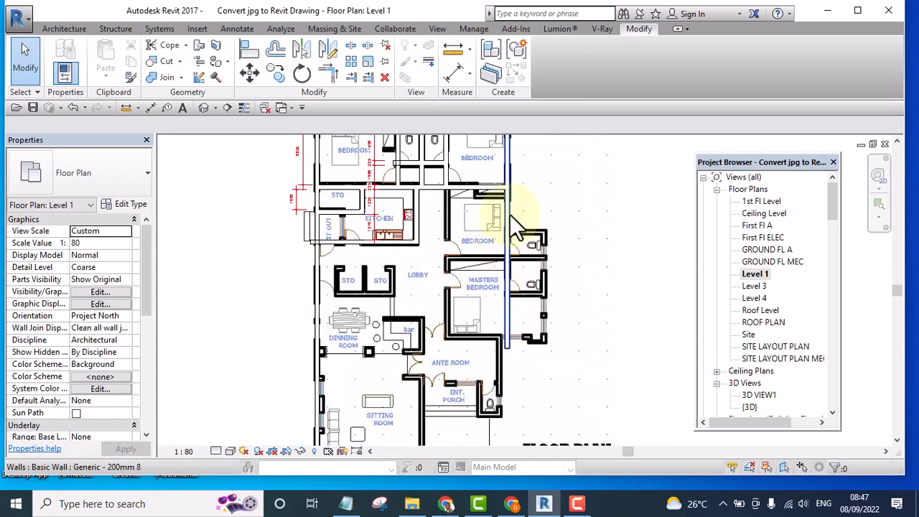
left_click(510, 215)
left_click(511, 75)
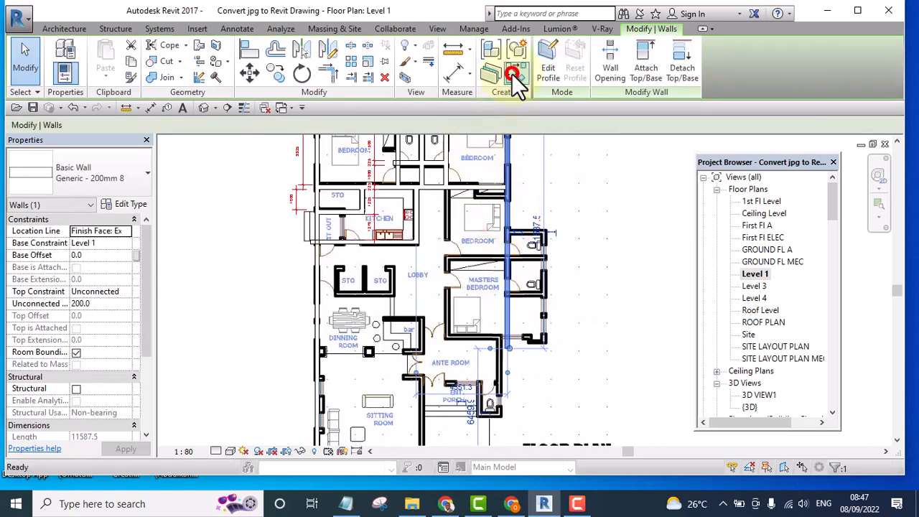
scroll(514, 354, "up", 2)
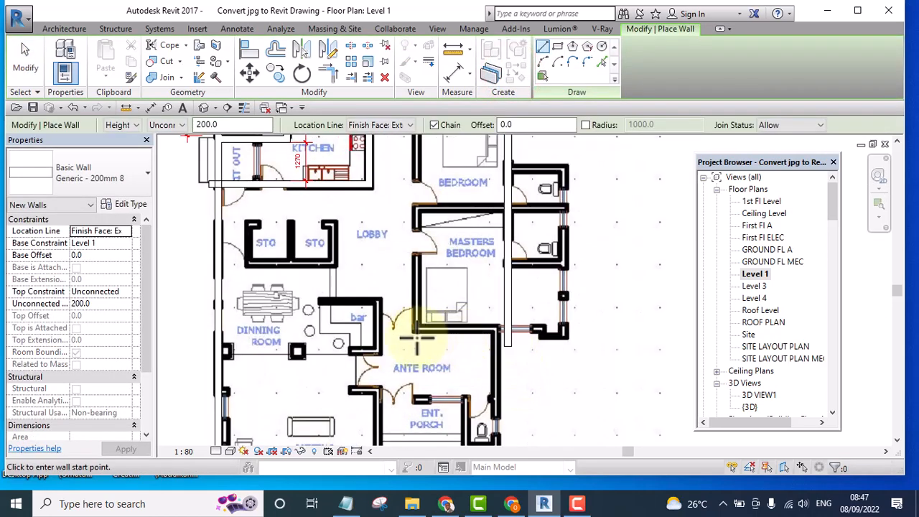
left_click(567, 330)
key("Escape")
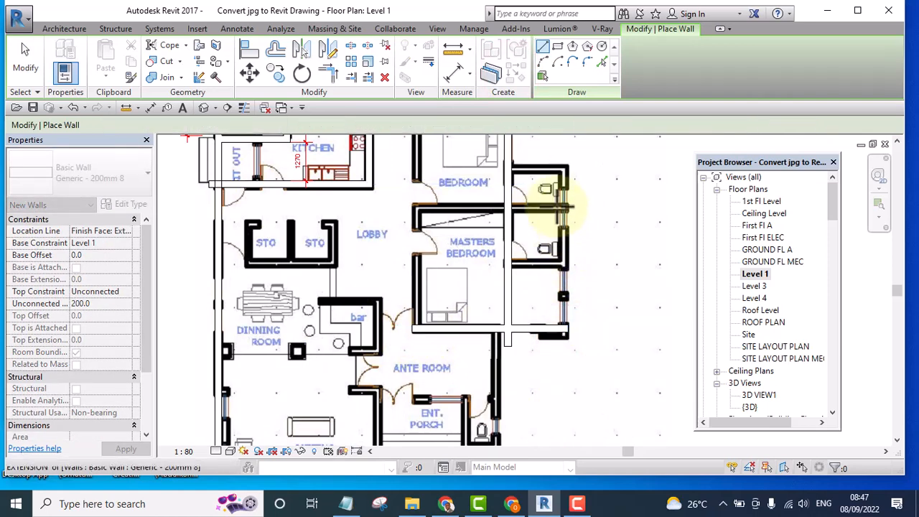
- Draw walls along the eastern projection's north side and about 5148 mm down its east side to the masters bedroom's south wall
left_click(510, 166)
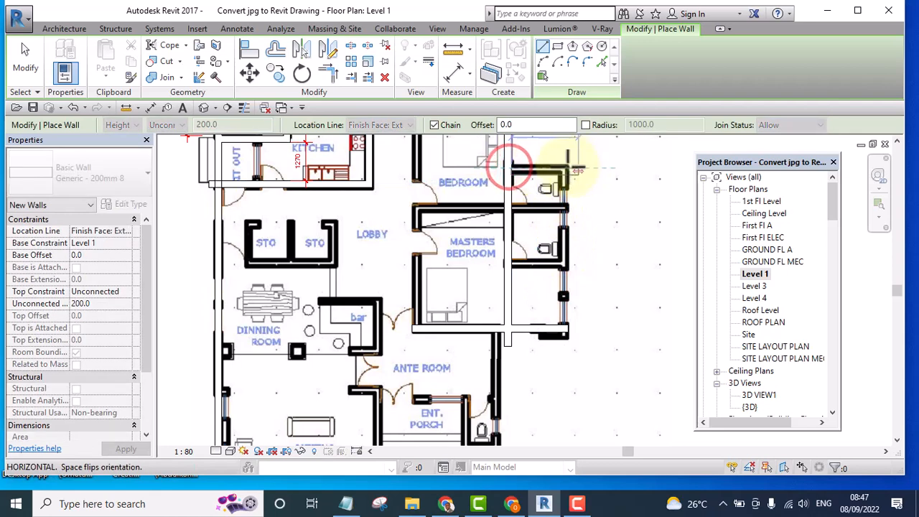
left_click(563, 334)
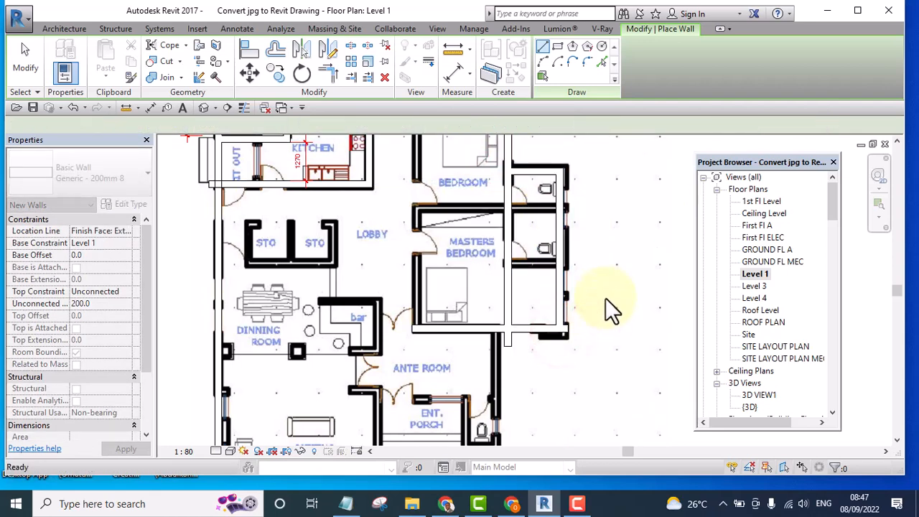
key("Escape")
key("Escape")
- Move the eastern projection's east wall outward onto the matching wall line in the image
scroll(553, 371, "up", 3)
scroll(483, 352, "up", 2)
left_click(489, 345)
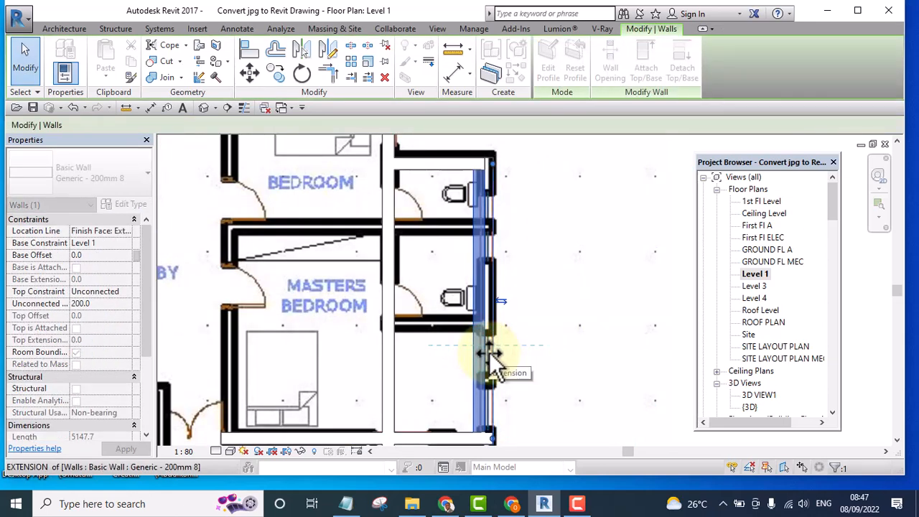
left_click_drag(572, 302, 489, 309)
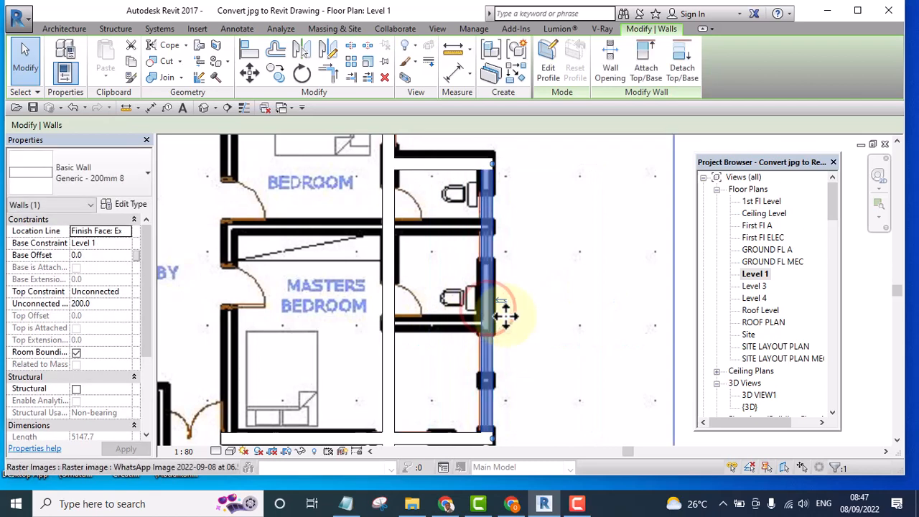
left_click(506, 316)
scroll(527, 319, "down", 6)
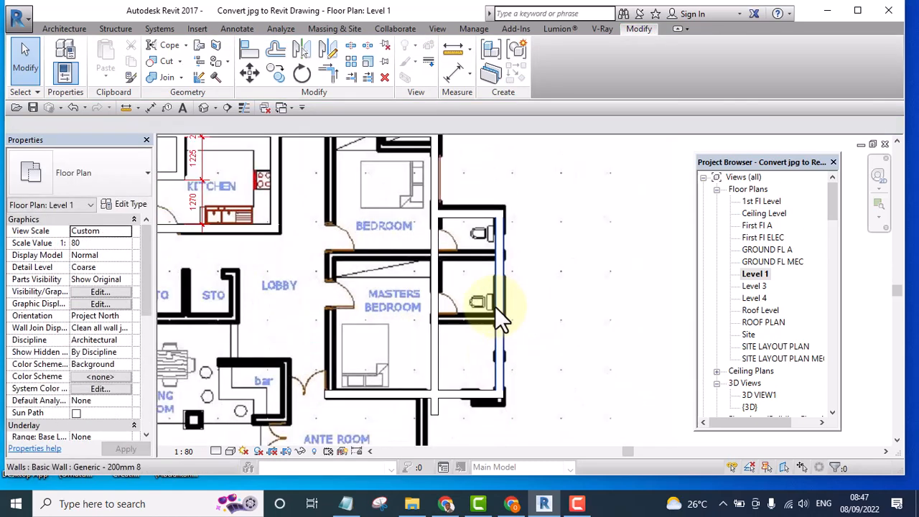
- Dimension the eastern projection's inner width from the main east exterior wall to the projection's east wall, placing it north of the toilet
scroll(517, 359, "up", 3)
middle_click_drag(521, 369, 499, 336)
key("d")
key("i")
scroll(497, 333, "up", 5)
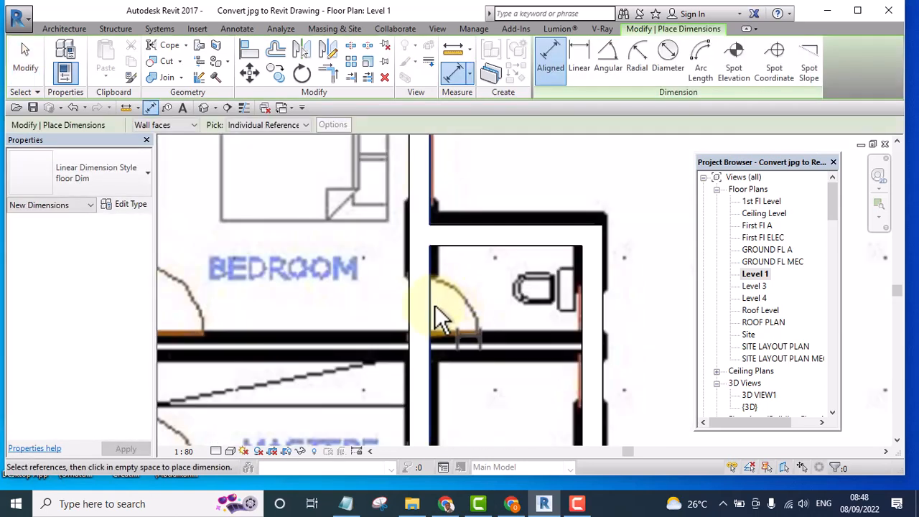
left_click(430, 309)
left_click(586, 328)
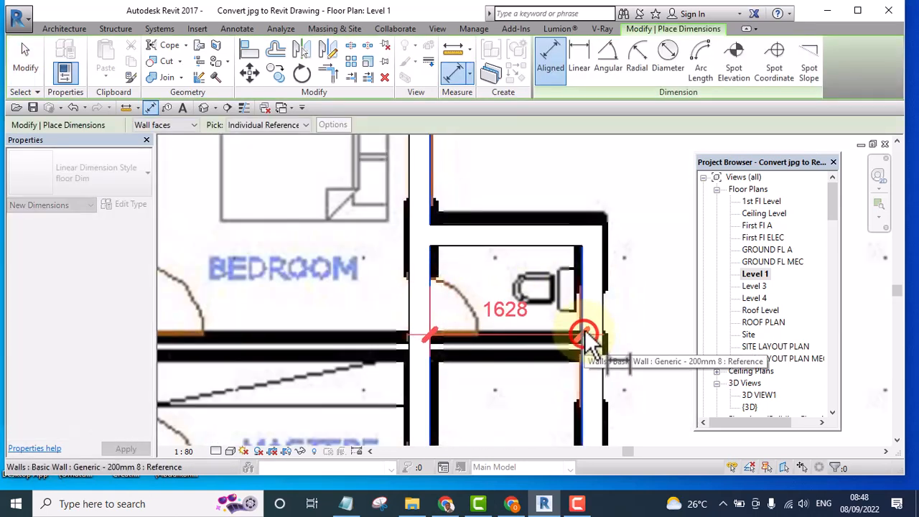
left_click(554, 176)
key("Escape")
key("Escape")
- Set the northeast bedroom's width to 3000 mm by shifting the main east exterior wall
scroll(580, 241, "down", 4)
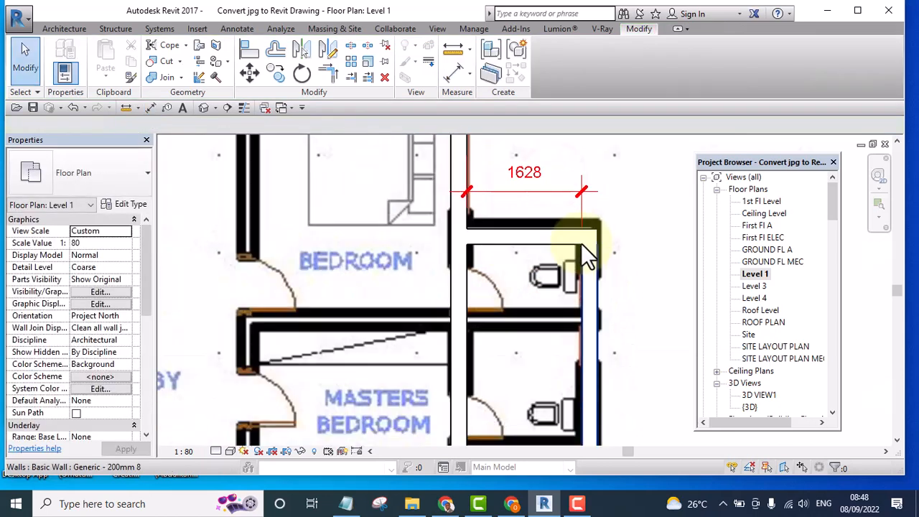
middle_click_drag(581, 243, 528, 278)
scroll(506, 278, "up", 2)
scroll(535, 328, "down", 2)
scroll(535, 328, "down", 5)
scroll(470, 176, "up", 3)
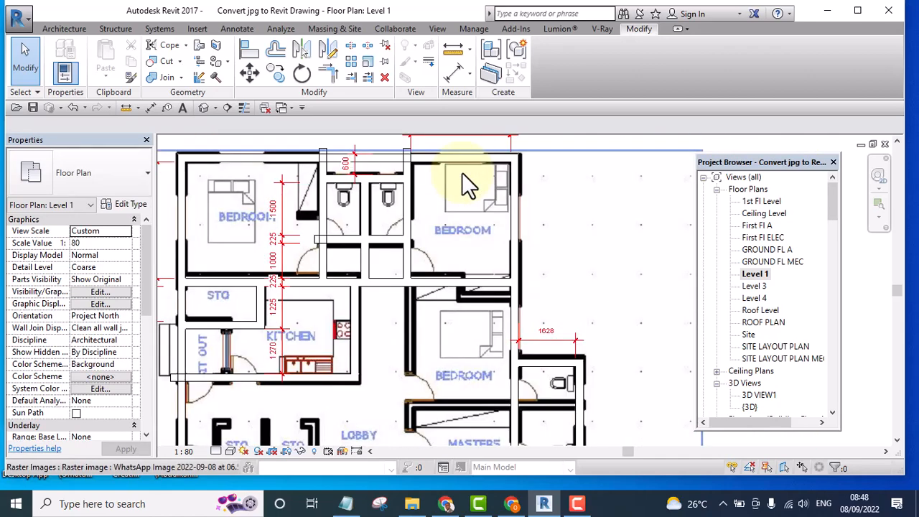
middle_click_drag(480, 192, 492, 277)
scroll(414, 295, "up", 3)
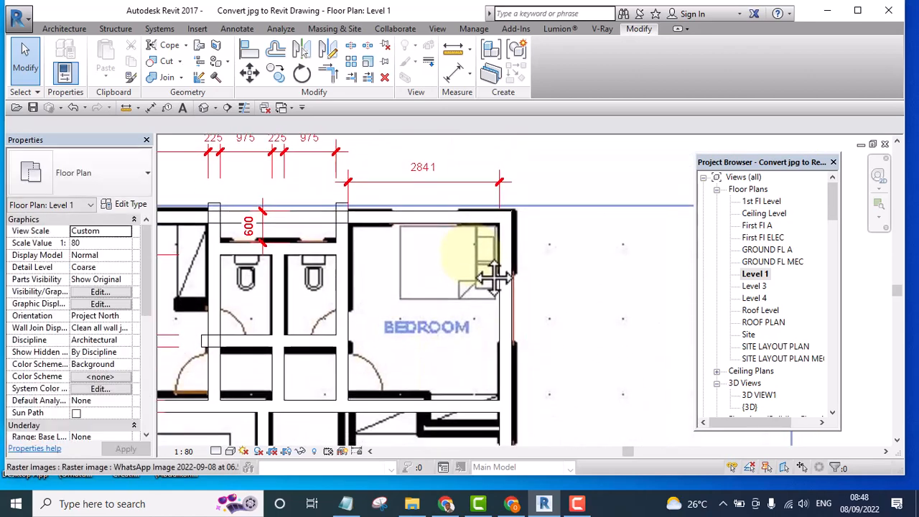
scroll(482, 254, "down", 4)
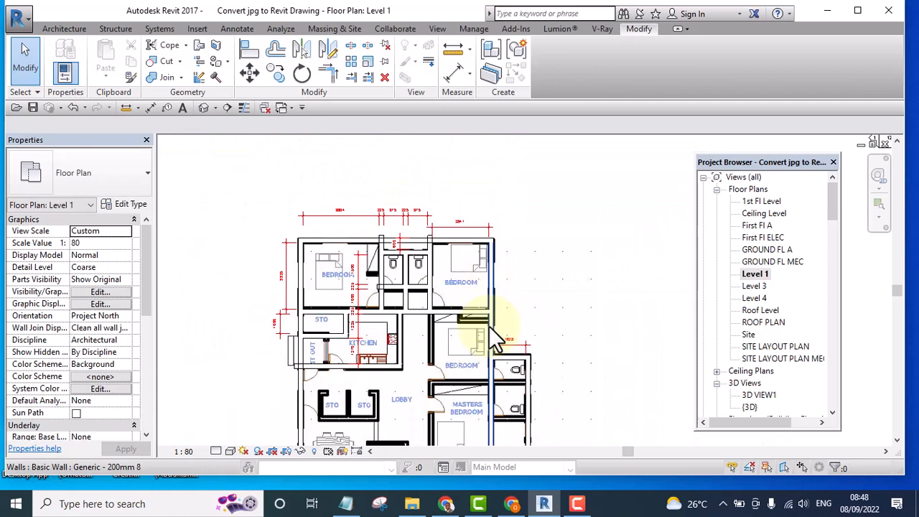
scroll(571, 301, "up", 2)
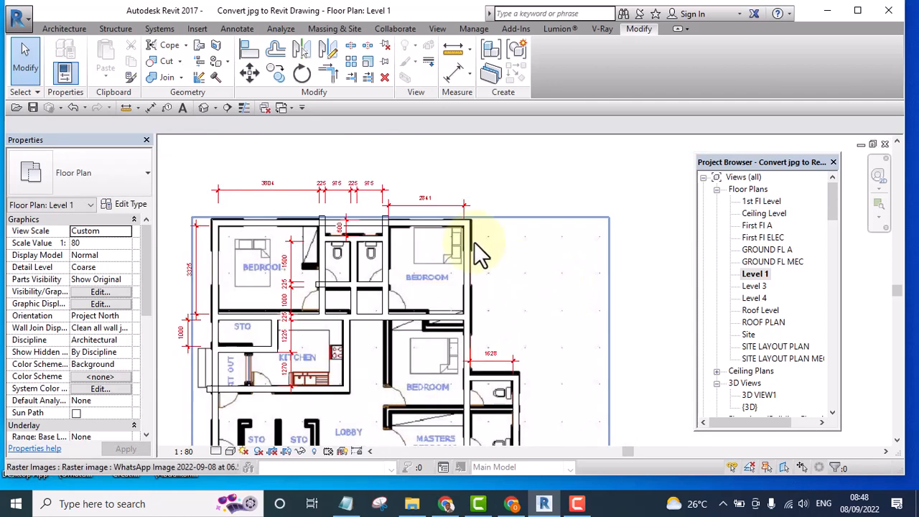
scroll(420, 185, "up", 3)
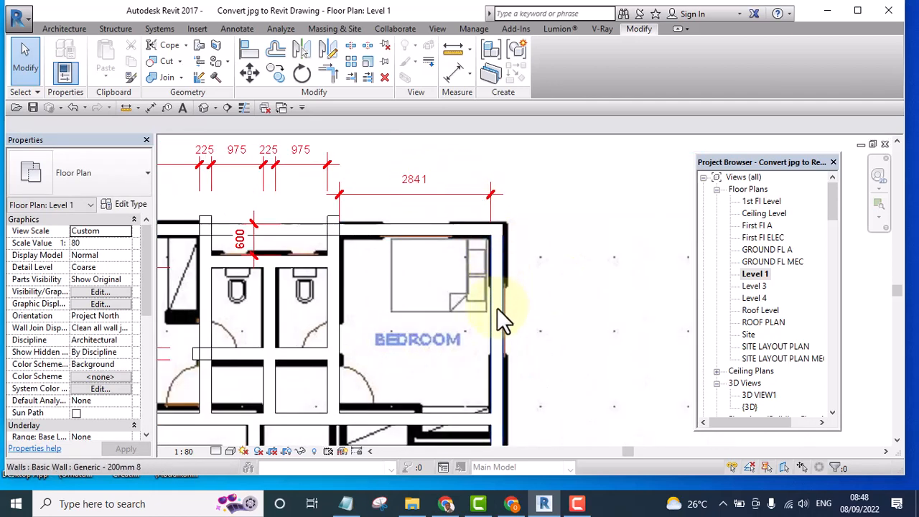
scroll(497, 308, "down", 1)
left_click(497, 308)
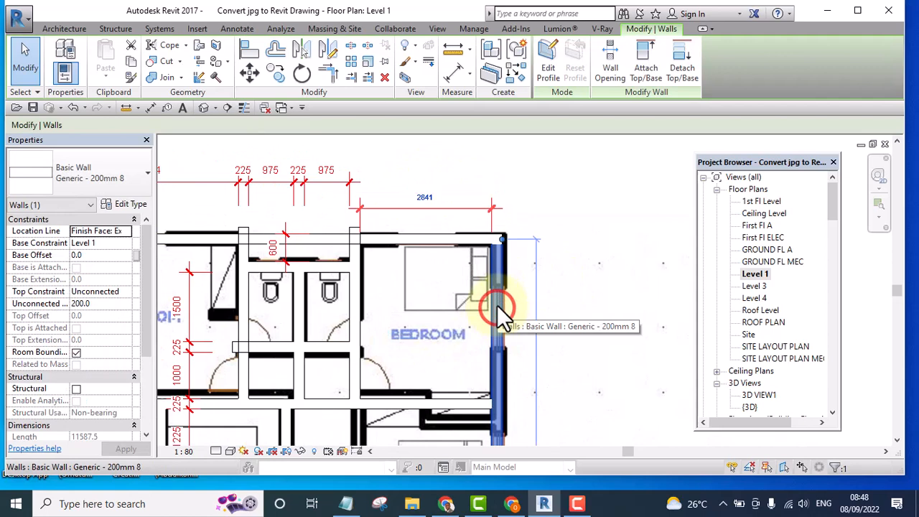
left_click(423, 196)
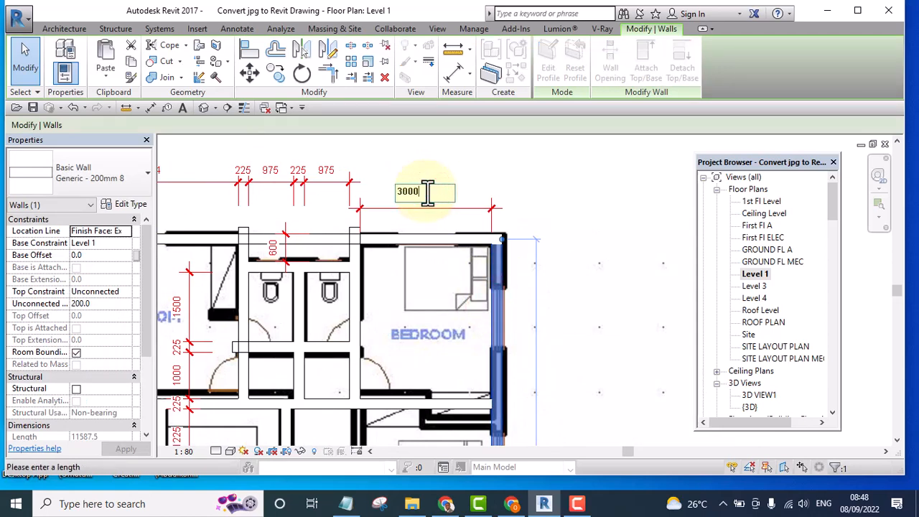
type("3000")
key("Return")
left_click(453, 145)
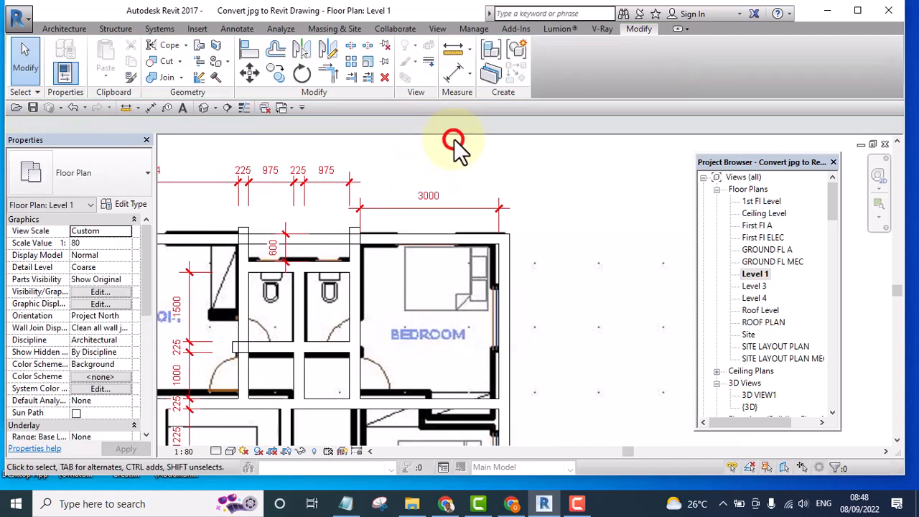
- Set the eastern toilets' inner width to 1500 mm by shifting the projection's east wall
scroll(455, 153, "down", 3)
scroll(521, 350, "up", 5)
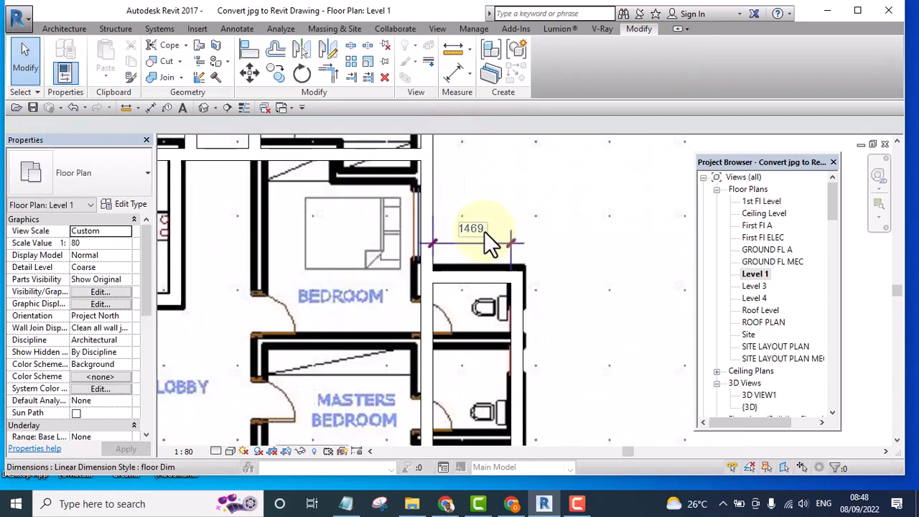
left_click(527, 337)
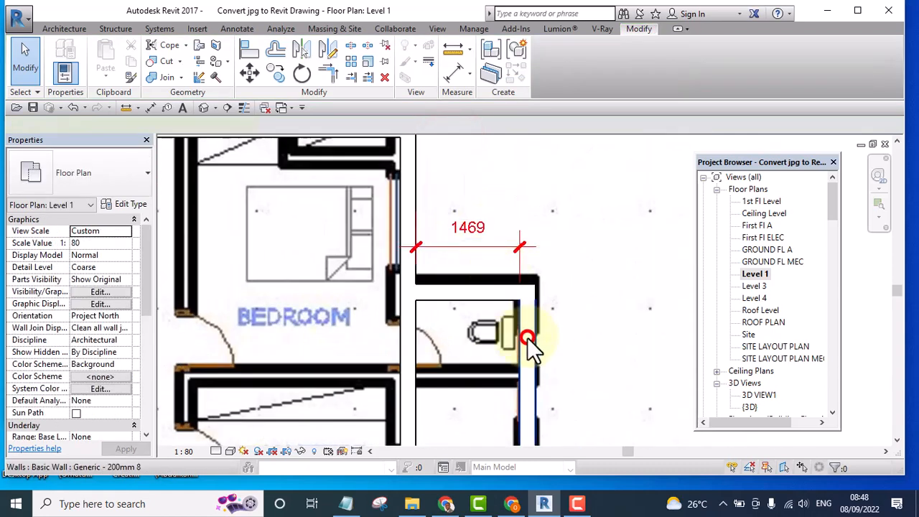
left_click(468, 233)
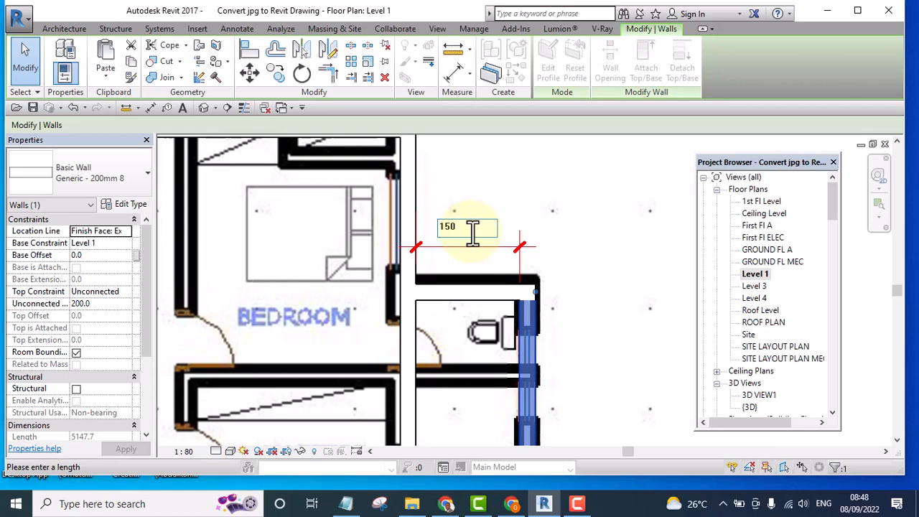
key("Return")
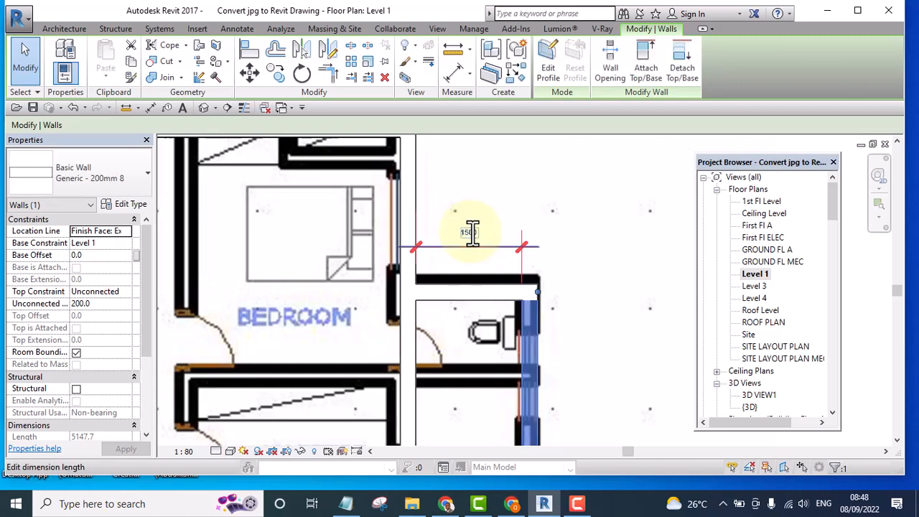
left_click(494, 166)
scroll(495, 251, "down", 5)
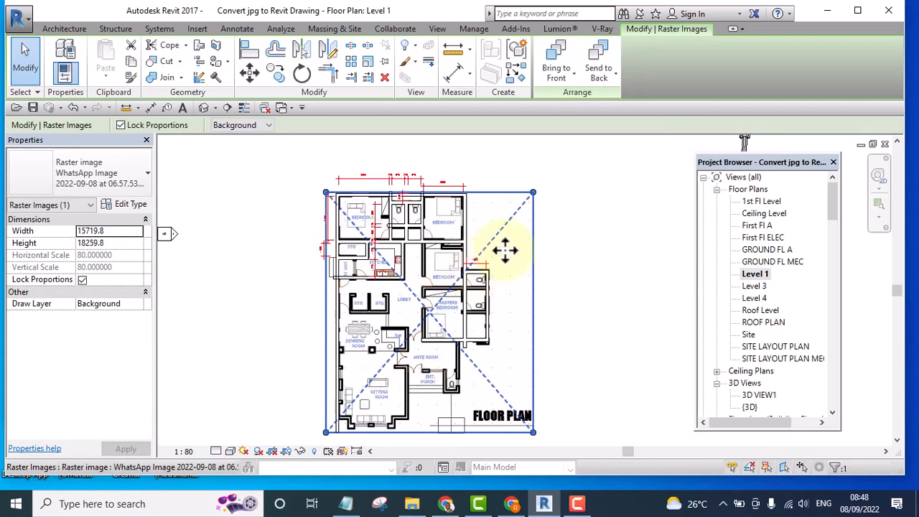
left_click(563, 172)
- Extend the northeast bedroom's west wall south to the masters bedroom's south wall with Trim/Extend Multiple Elements
scroll(478, 346, "up", 5)
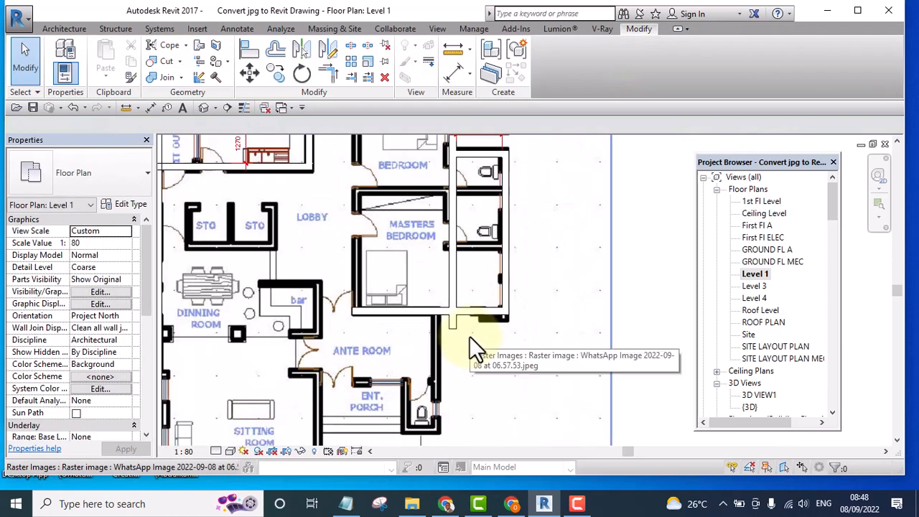
scroll(467, 301, "down", 2)
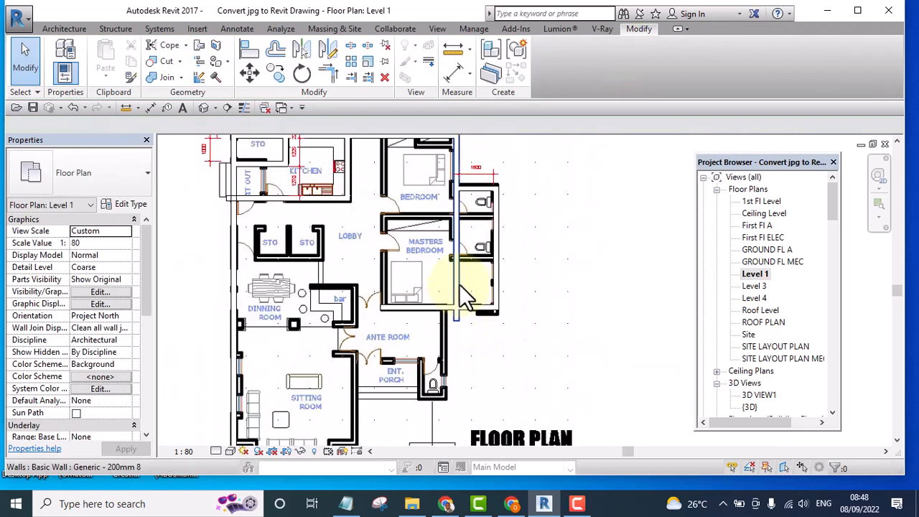
left_click(459, 288)
scroll(458, 290, "down", 1)
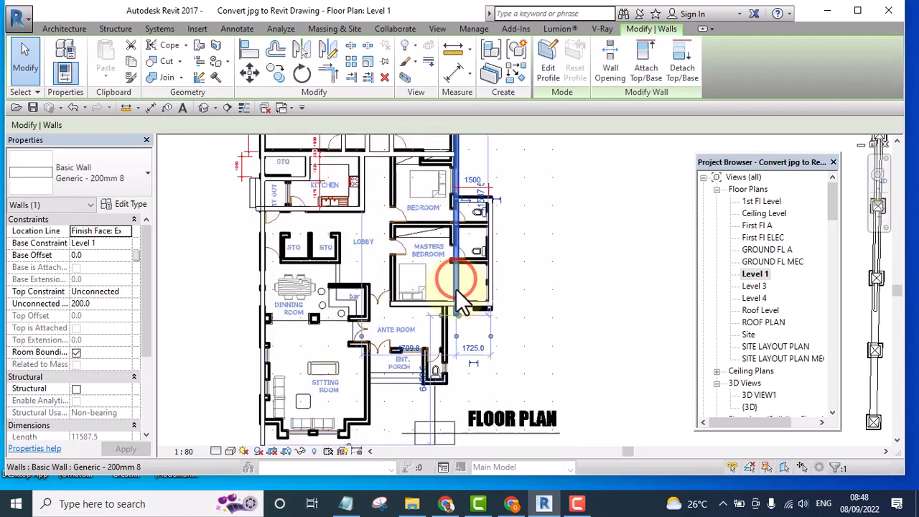
scroll(457, 291, "down", 3)
scroll(446, 322, "up", 3)
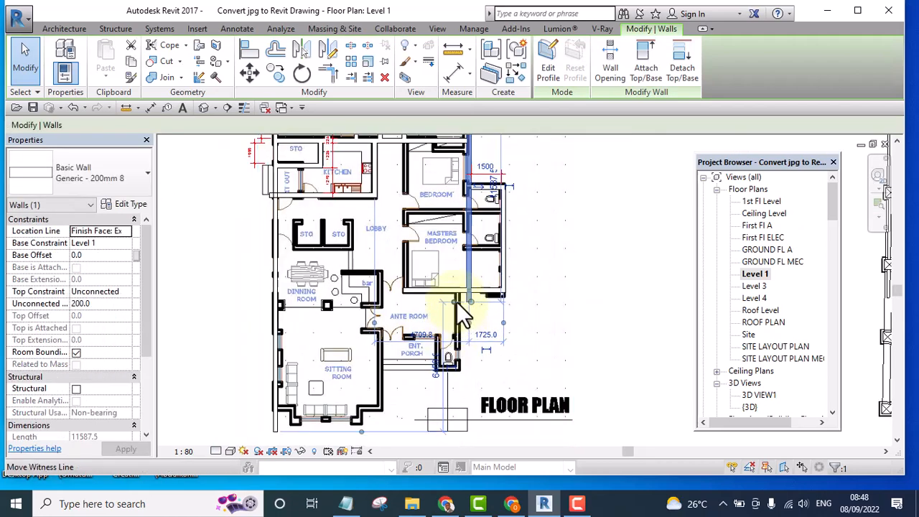
left_click(363, 77)
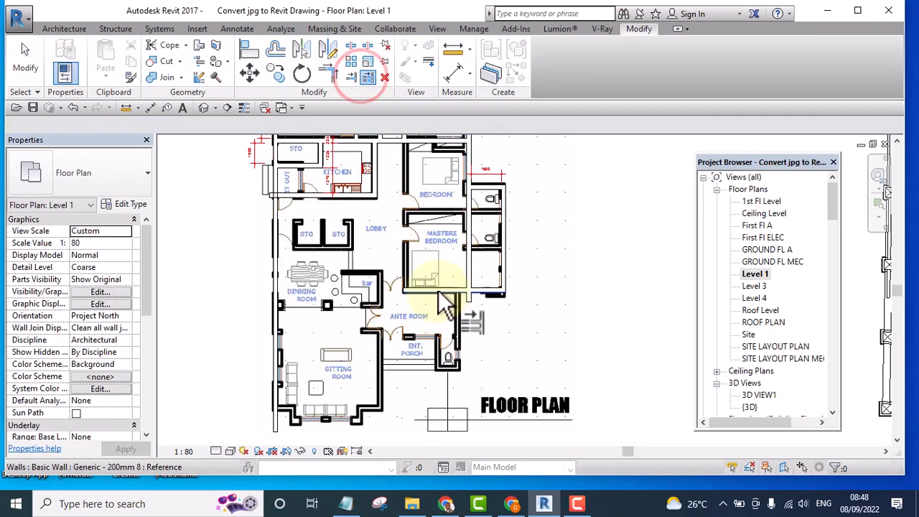
scroll(444, 301, "down", 2)
scroll(432, 206, "up", 1)
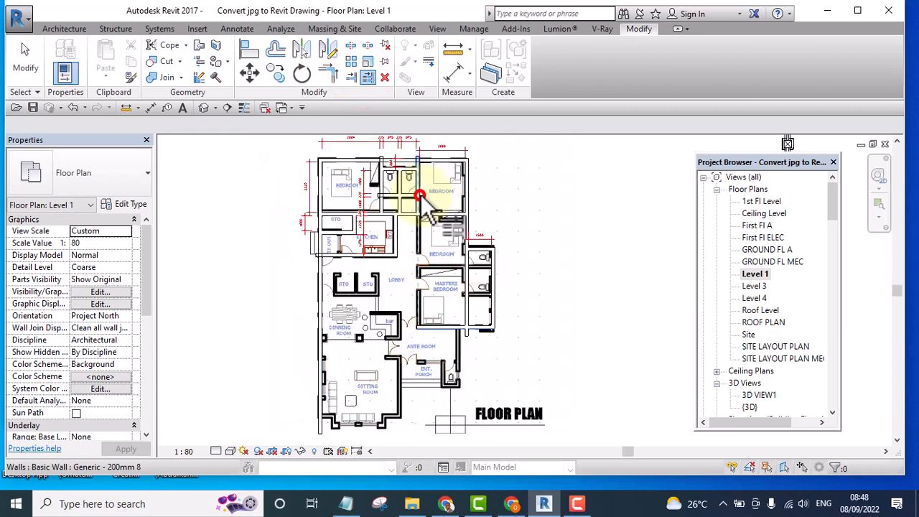
left_click(420, 195)
scroll(458, 336, "up", 2)
middle_click_drag(459, 355, 477, 255)
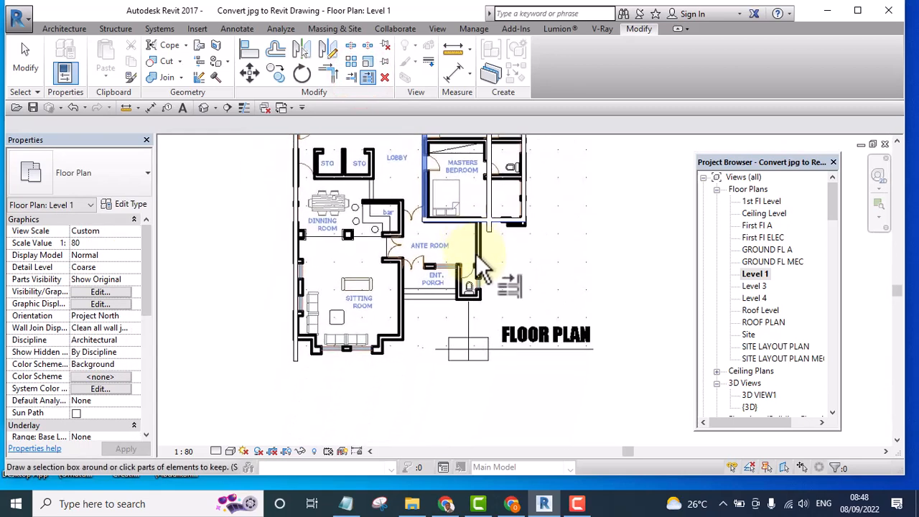
scroll(482, 269, "up", 3)
key("Escape")
- Copy the main east exterior wall onto the ante room's east wall, about 2630 mm east of the bedrooms' west wall
left_click(495, 176)
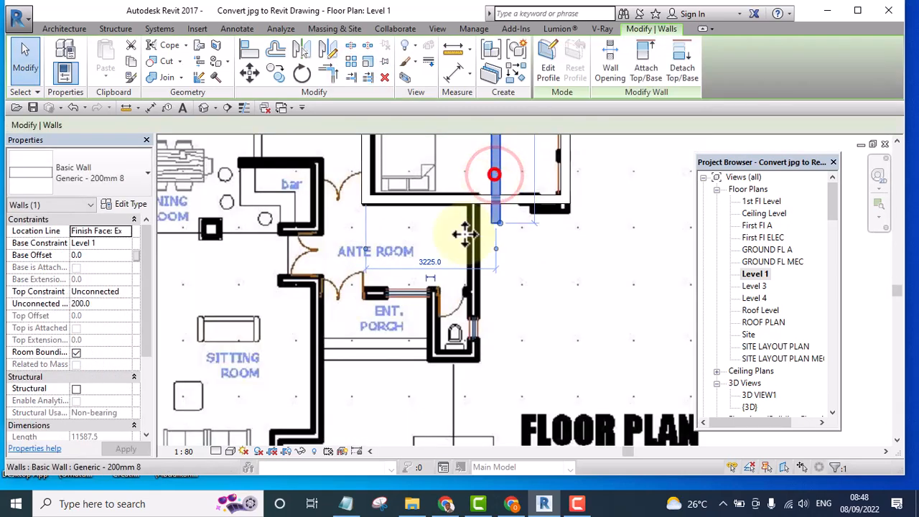
left_click_drag(466, 234, 479, 318)
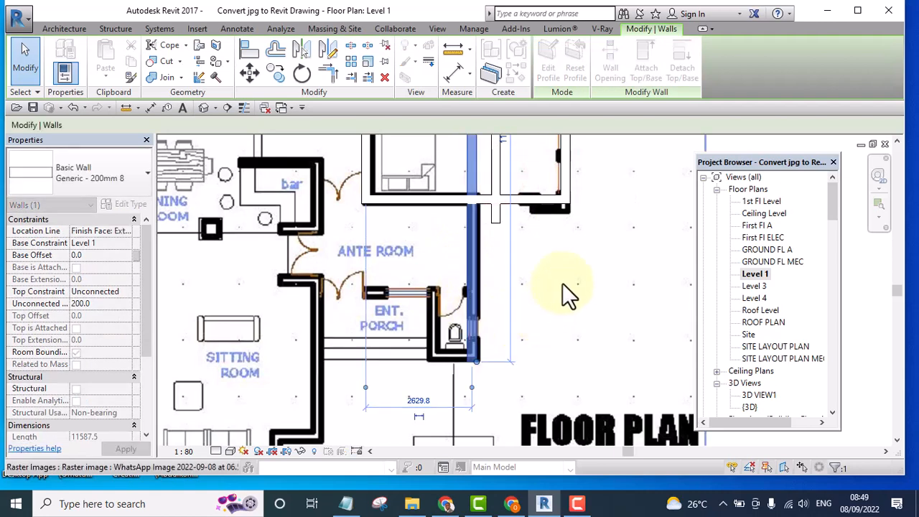
scroll(499, 226, "down", 2)
scroll(502, 251, "up", 2)
- Copy the masters bedroom's south wall about 3915 mm south onto the south wall of the toilet beside the entrance porch
left_click(496, 235)
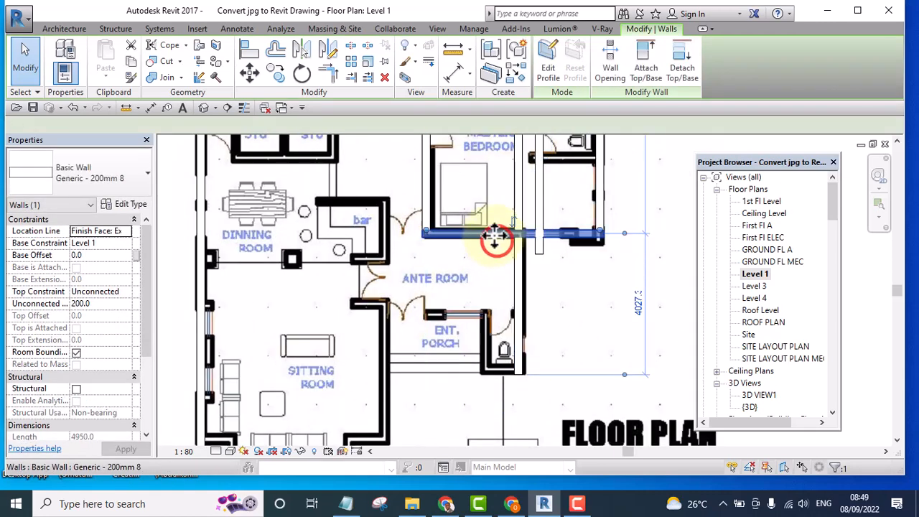
left_click_drag(493, 234, 461, 367)
scroll(474, 316, "down", 4)
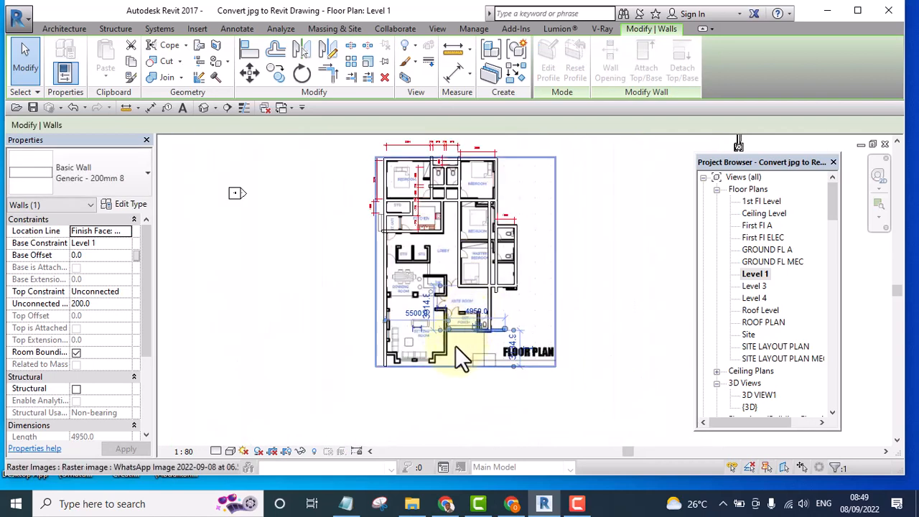
scroll(460, 337, "up", 3)
scroll(469, 327, "up", 1)
- Copy the ante room's east wall onto the sitting room's east side, about 5163 mm east of the west exterior wall
left_click(529, 238)
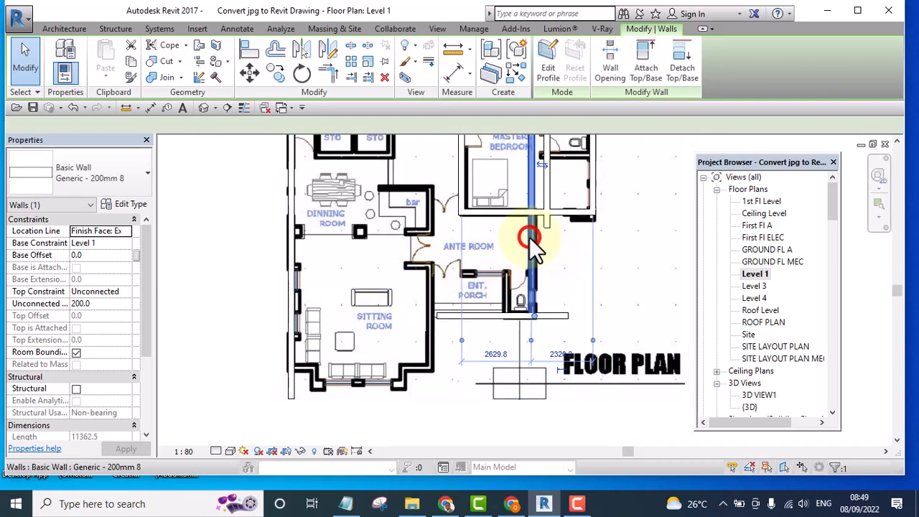
left_click_drag(529, 237, 426, 345)
scroll(415, 316, "down", 2)
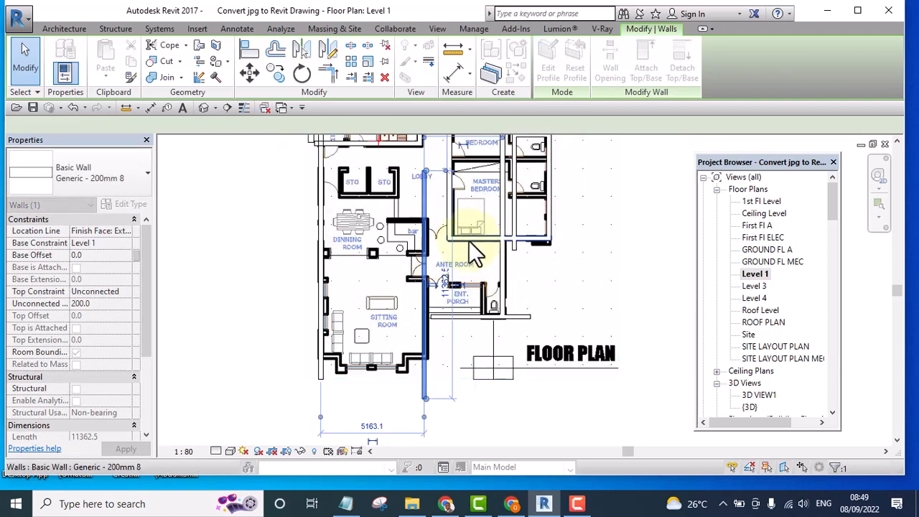
- Copy the masters bedroom's south wall onto the sitting room's south wall and the bay window's outer wall, about 705 mm apart
left_click(493, 238)
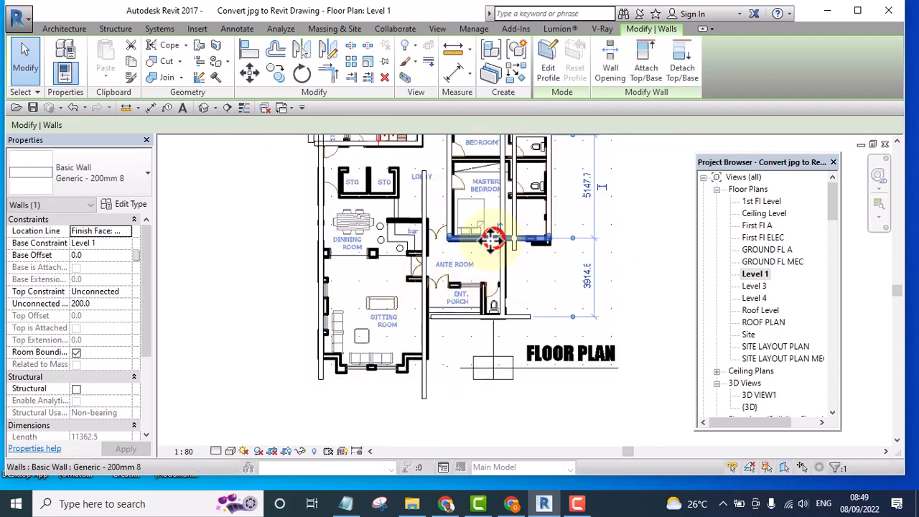
left_click_drag(488, 240, 386, 345, "ctrl")
scroll(459, 370, "up", 3)
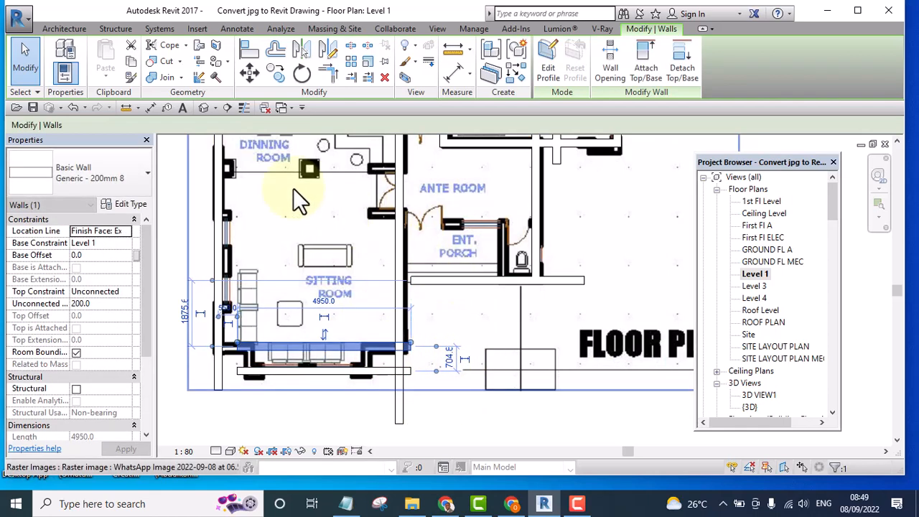
- Join the sitting room's south wall to the west exterior wall and the sitting room's east wall with Trim/Extend to Corner
left_click(331, 71)
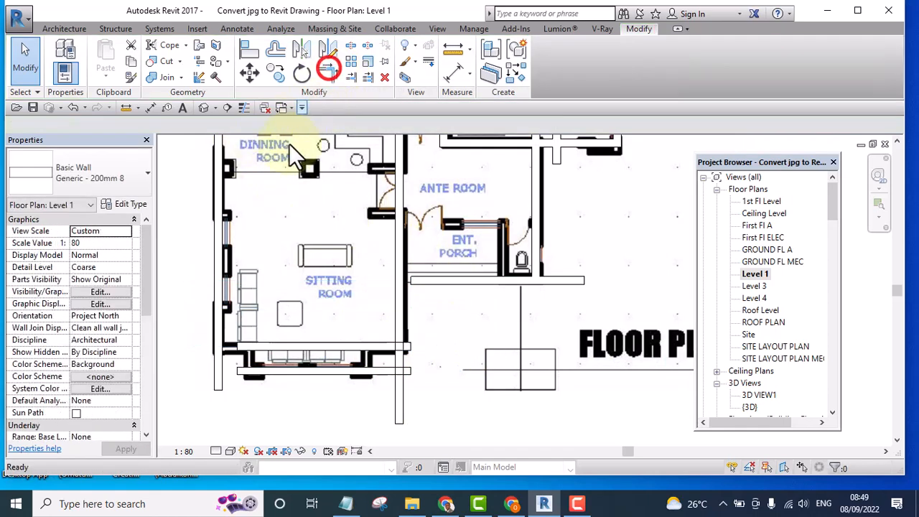
left_click(217, 227)
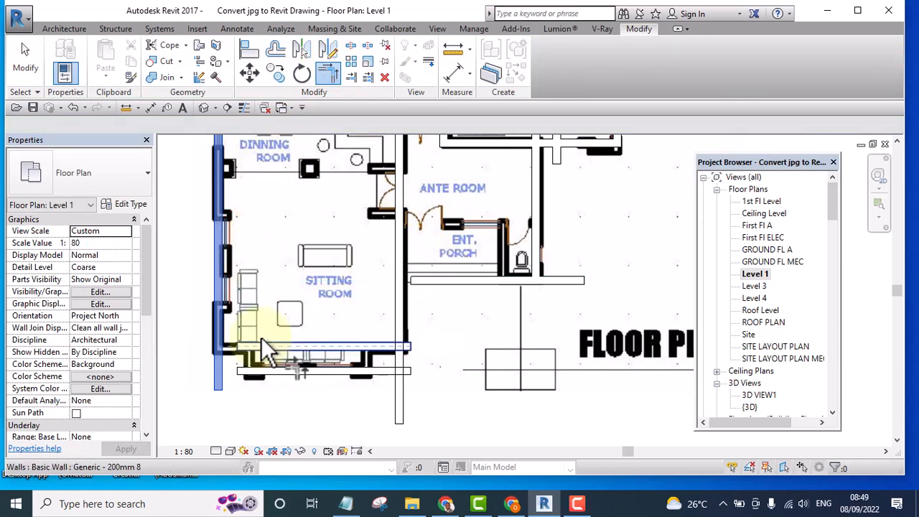
left_click(261, 378)
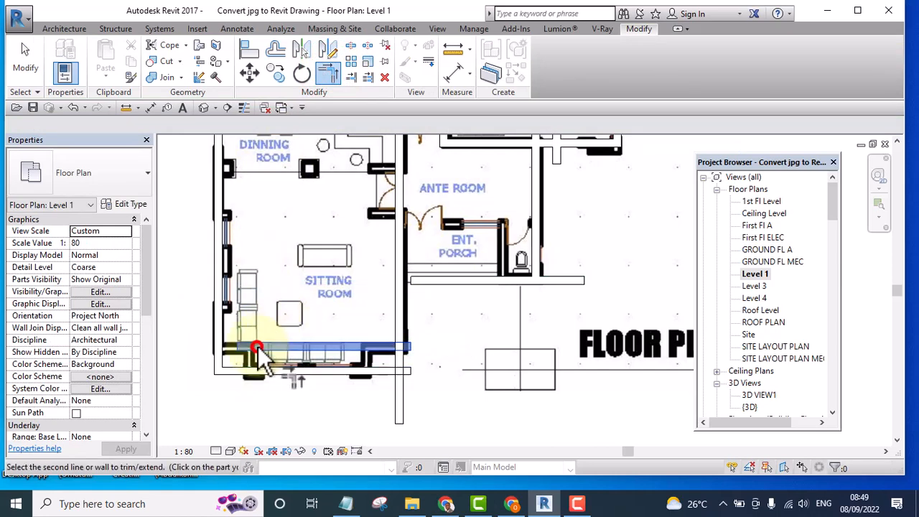
left_click(258, 347)
left_click(213, 296)
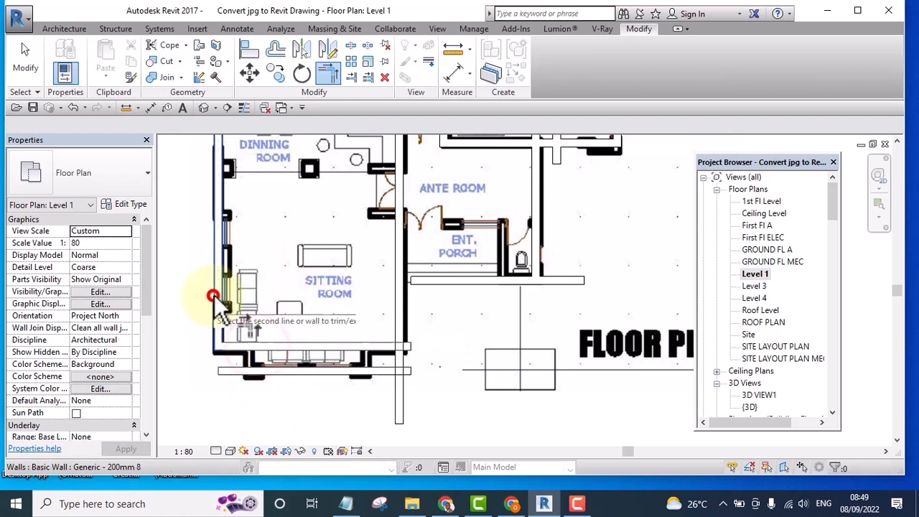
left_click(400, 287)
left_click(376, 351)
scroll(447, 308, "down", 3)
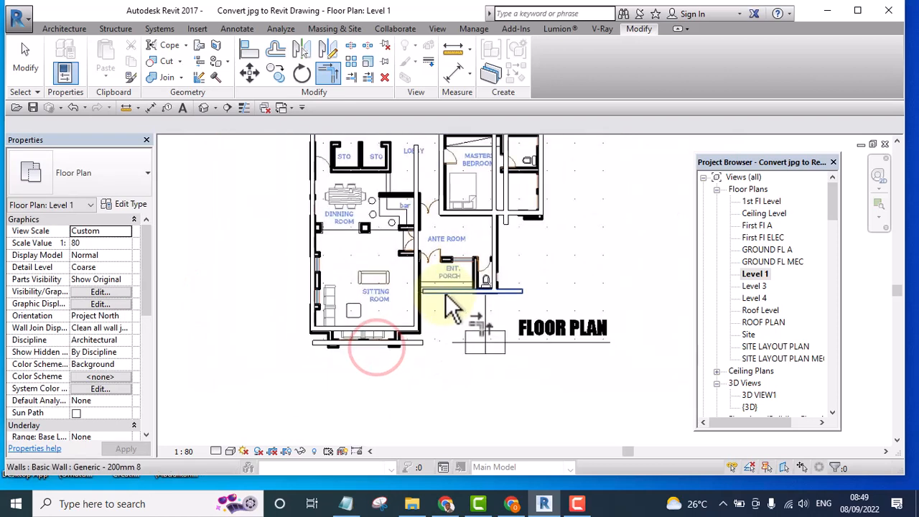
- Extend the entrance porch's south wall west to the sitting room's east wall with Trim/Extend Multiple Elements
scroll(444, 291, "up", 5)
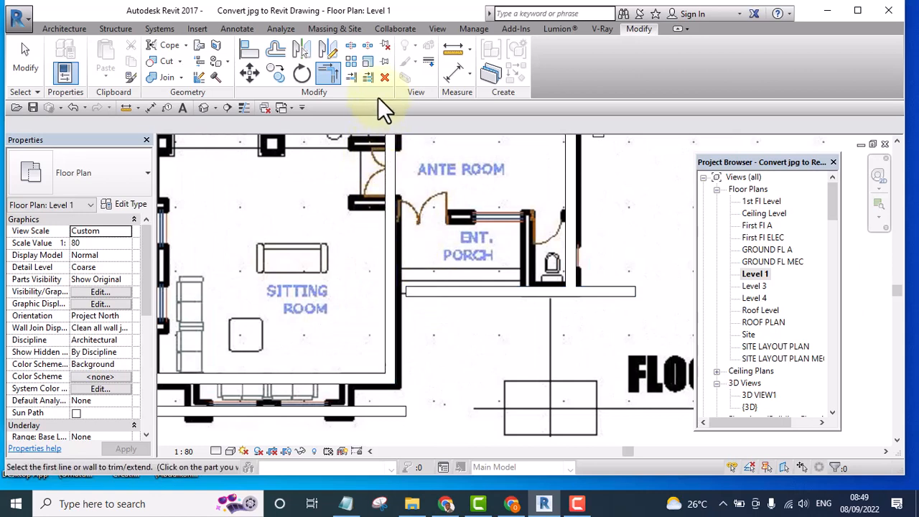
left_click(367, 77)
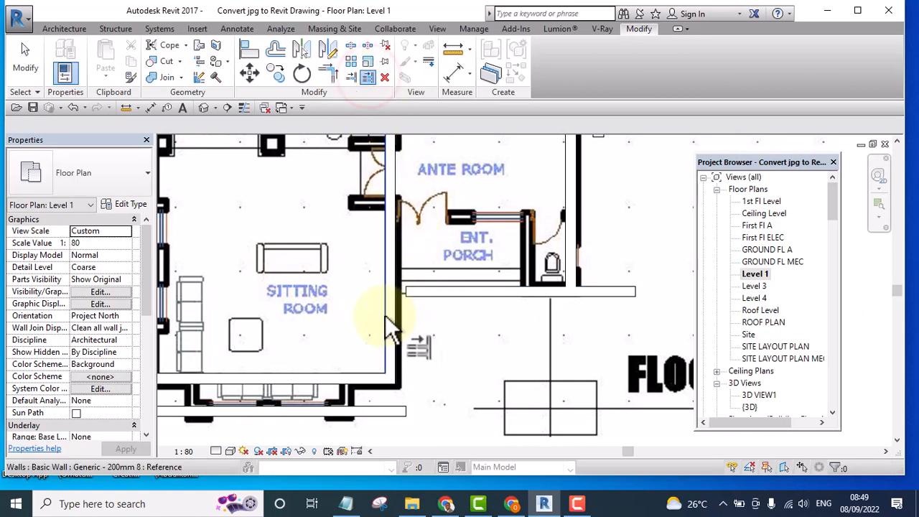
left_click(384, 316)
left_click(435, 291)
scroll(474, 345, "down", 1)
- Try to trim the entrance porch's south wall at the ante room's east wall with Trim/Extend Multiple Elements
left_click(558, 242)
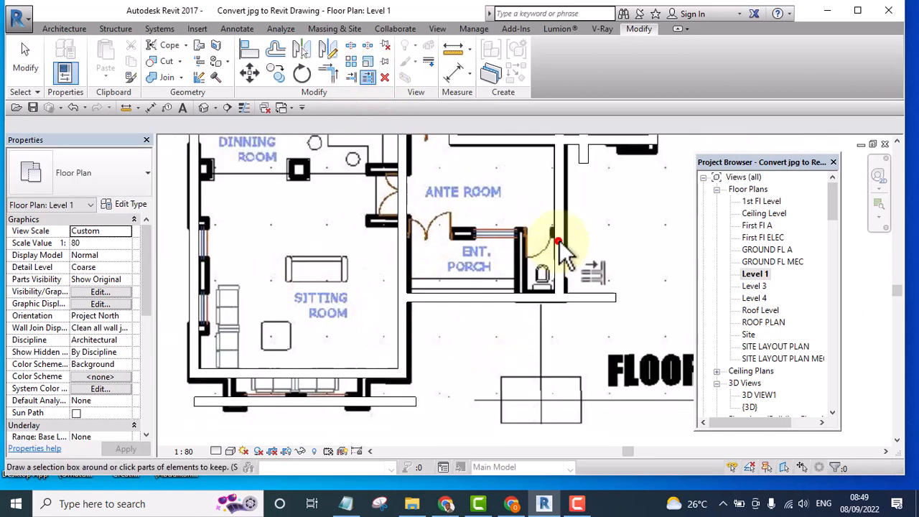
left_click(531, 294)
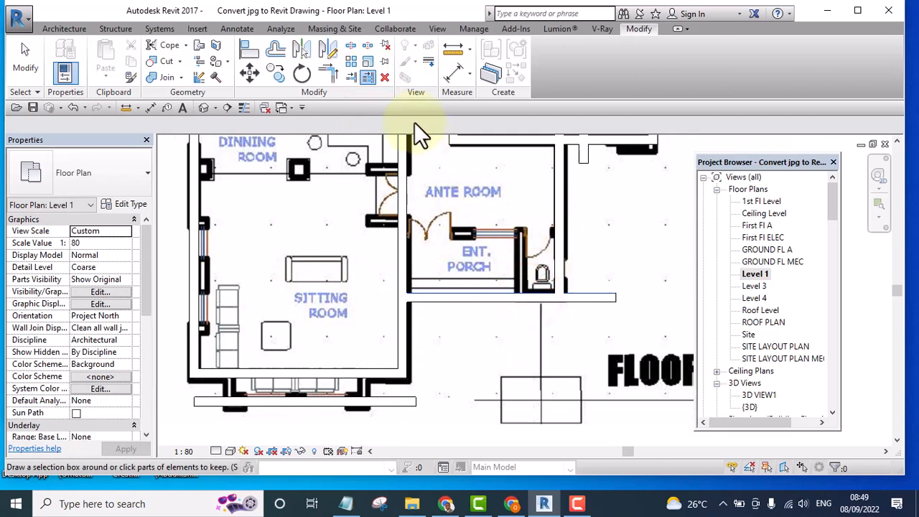
left_click(607, 257)
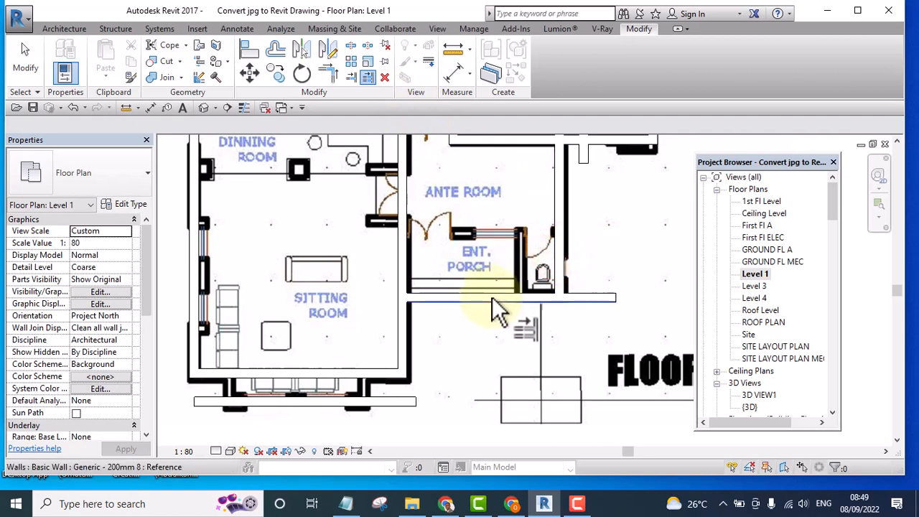
left_click(624, 244)
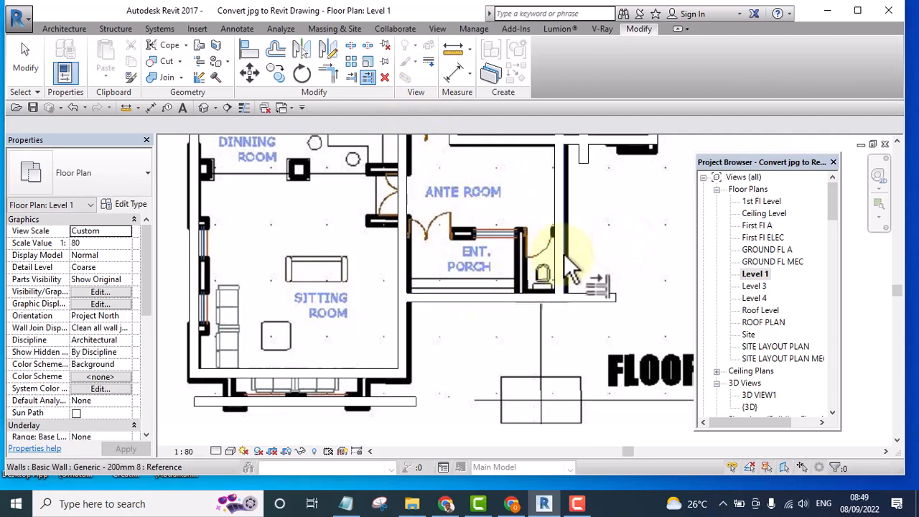
- Trim the ante room's east wall and the entrance porch's south wall to a corner beside the toilet
left_click(327, 74)
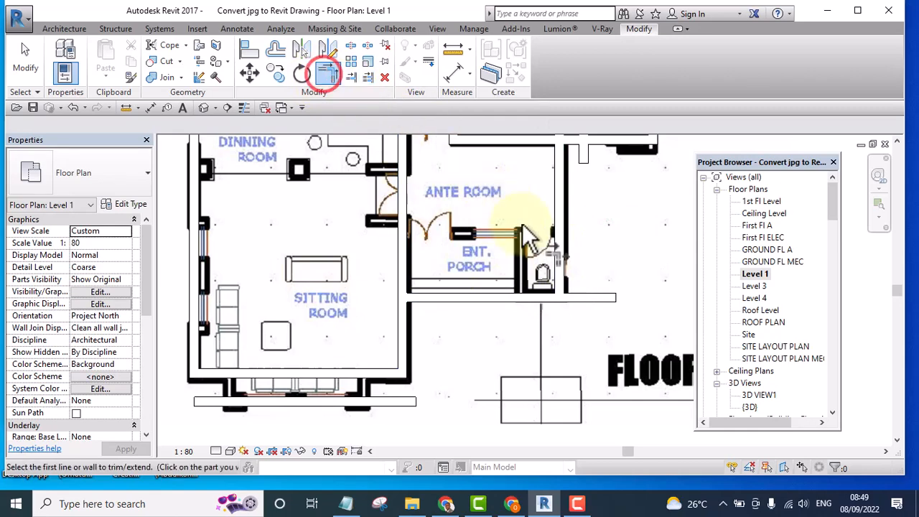
left_click(556, 222)
left_click(479, 292)
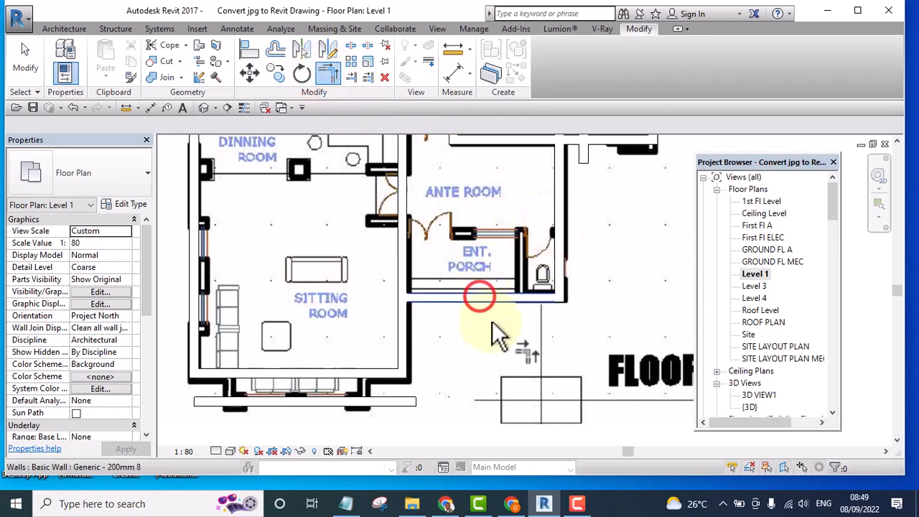
scroll(540, 264, "down", 3)
scroll(540, 262, "up", 3)
middle_click_drag(540, 262, 480, 395)
scroll(529, 314, "down", 3)
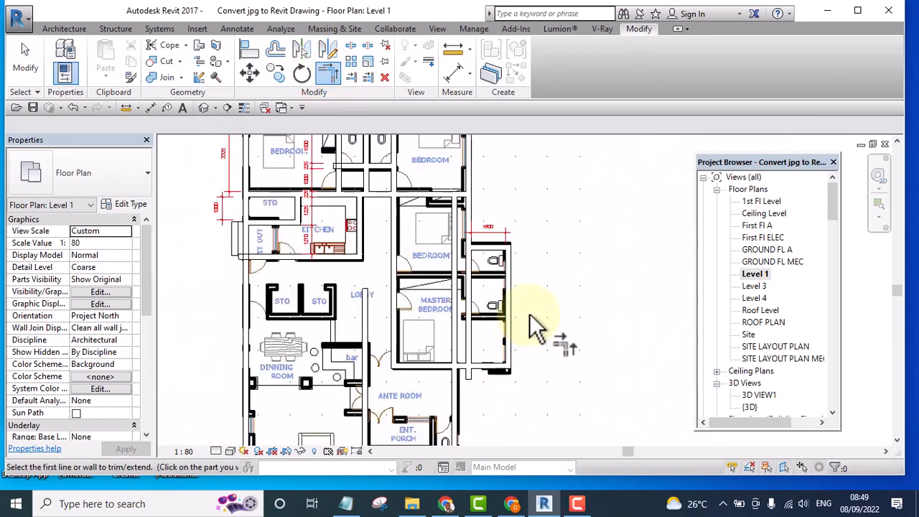
key("Escape")
- Trim the ante room's east wall and the bedrooms' east wall at the masters bedroom's south wall with Trim/Extend Multiple Elements
scroll(519, 390, "up", 3)
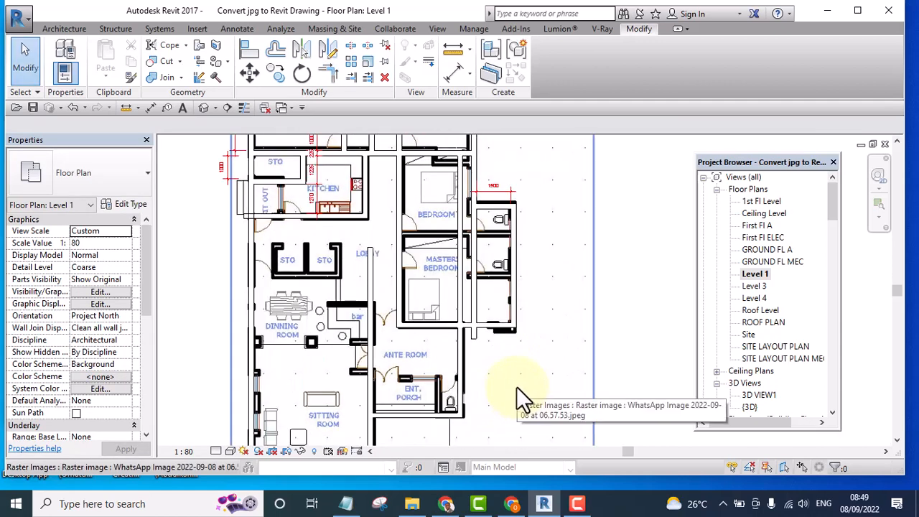
left_click(368, 76)
scroll(467, 315, "up", 1)
scroll(466, 316, "up", 2)
left_click(463, 326)
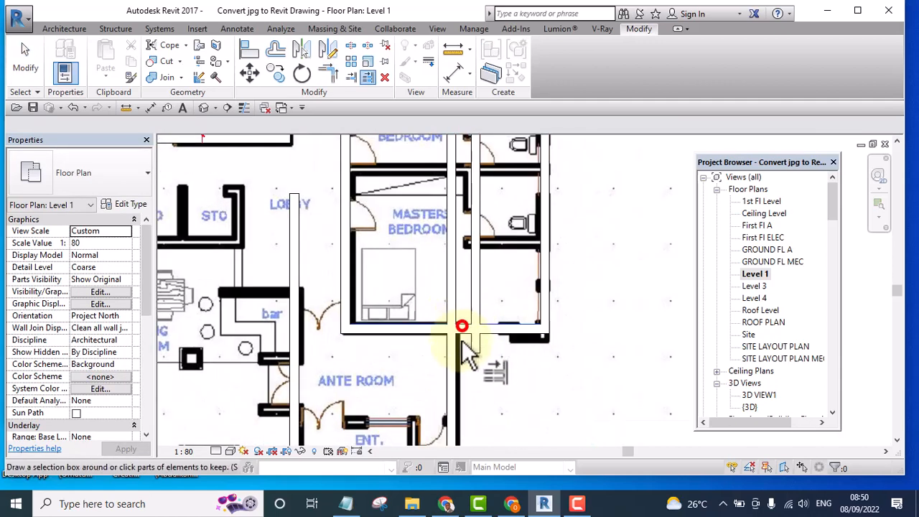
left_click(453, 380)
left_click(495, 365)
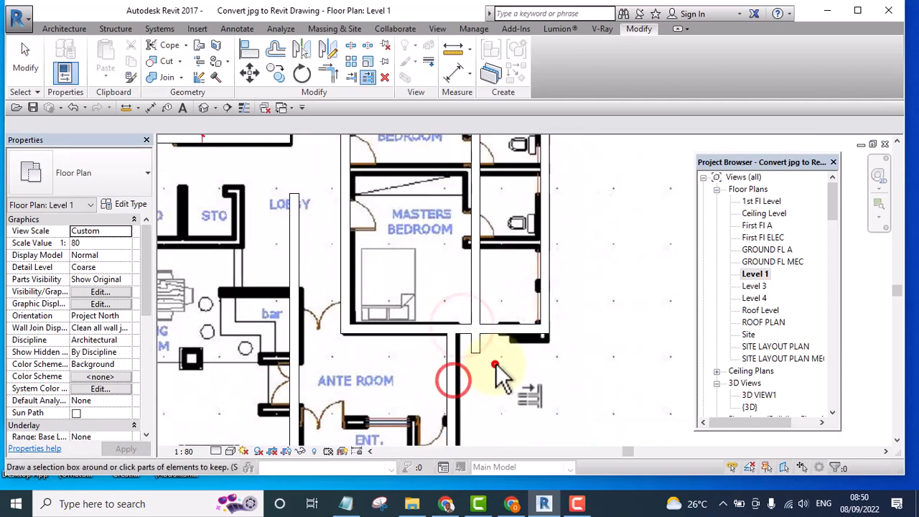
left_click(482, 302)
scroll(529, 307, "down", 6)
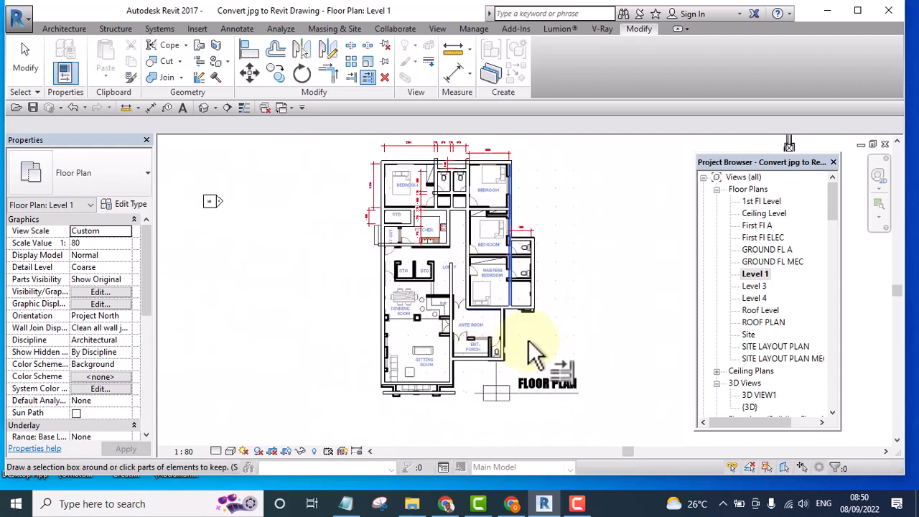
- Draw the bay window's east side wall from its outer wall to the sitting room's south wall, about 888 mm from the sitting room's east wall
scroll(527, 341, "up", 4)
middle_click_drag(611, 337, 589, 311)
scroll(477, 384, "up", 3)
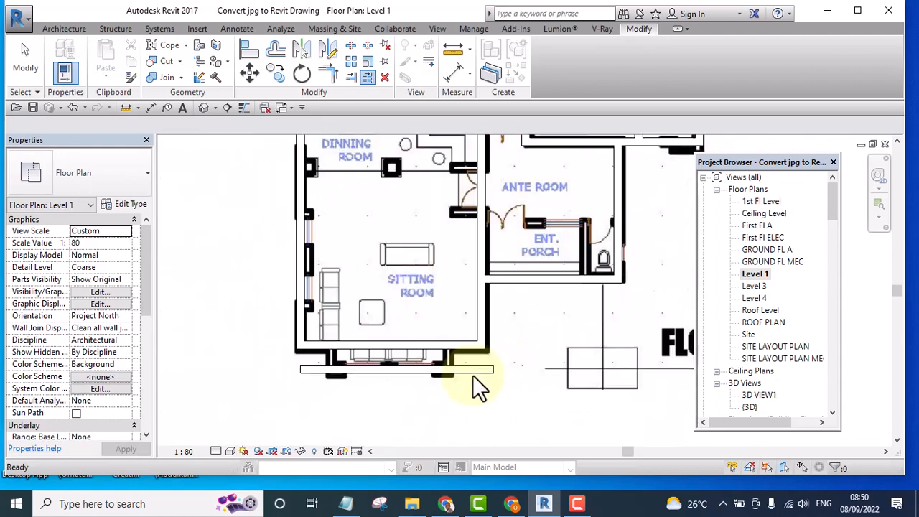
left_click(462, 366)
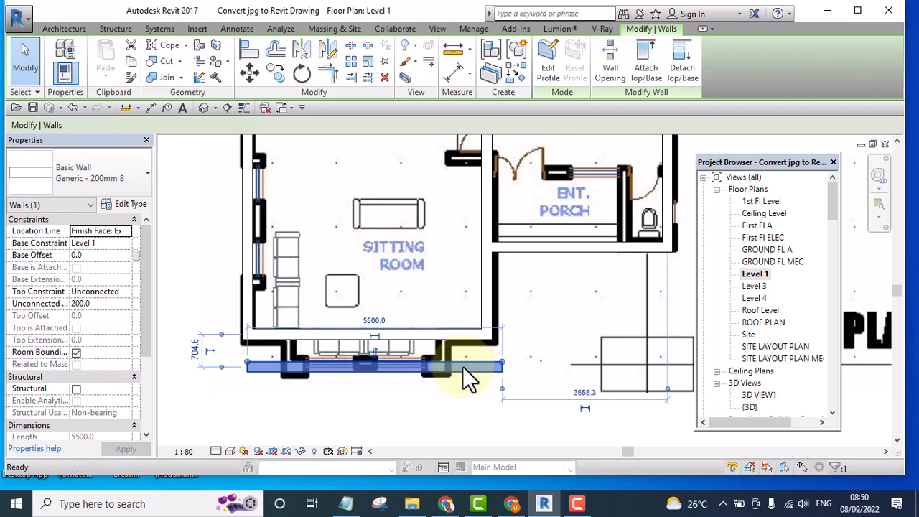
key("w")
key("a")
scroll(440, 372, "up", 2)
scroll(439, 372, "up", 1)
left_click(441, 367)
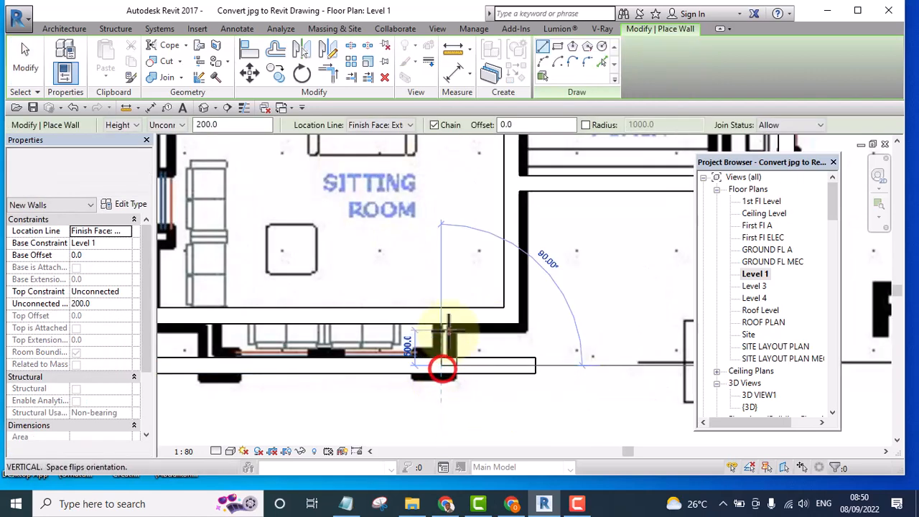
left_click(443, 319)
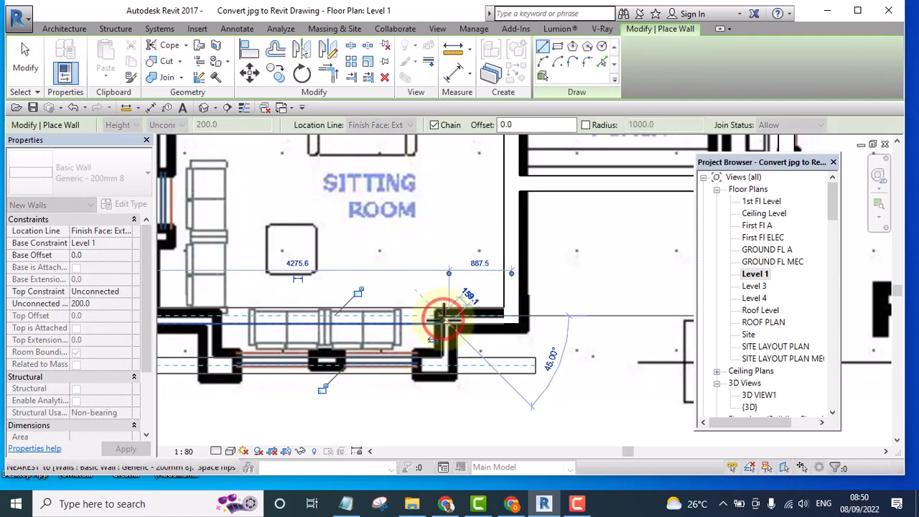
key("Escape")
key("Escape")
- Draw the bay window's west side wall, about 705 mm long, from the outer bay wall to the sitting room's south wall
scroll(496, 331, "down", 2)
scroll(340, 345, "up", 3)
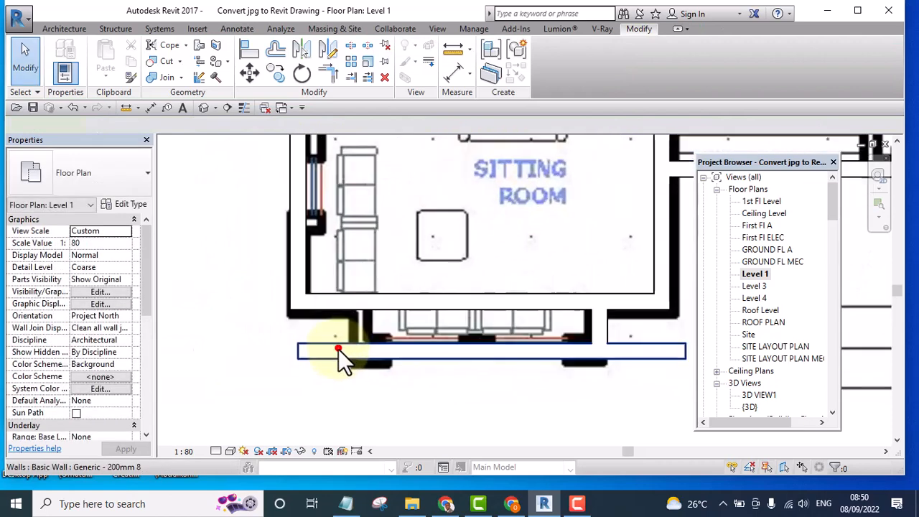
left_click(338, 350)
key("c")
key("s")
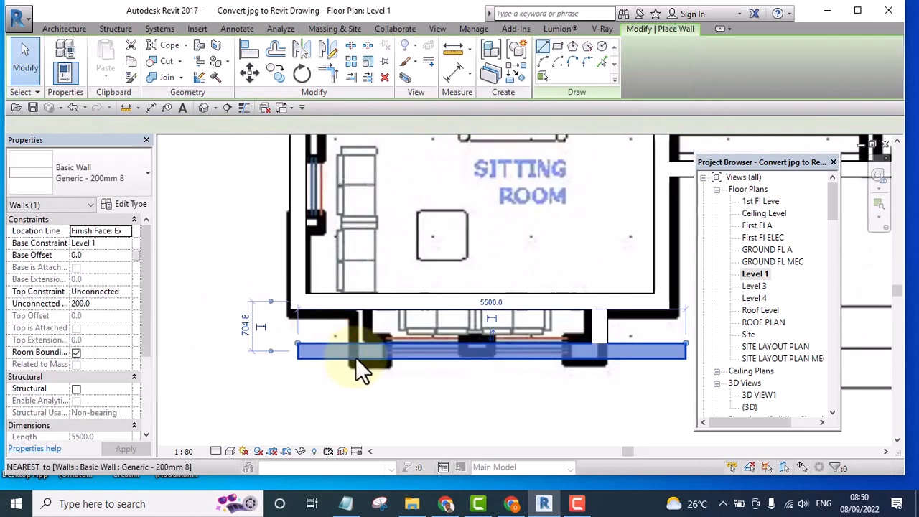
left_click(362, 361)
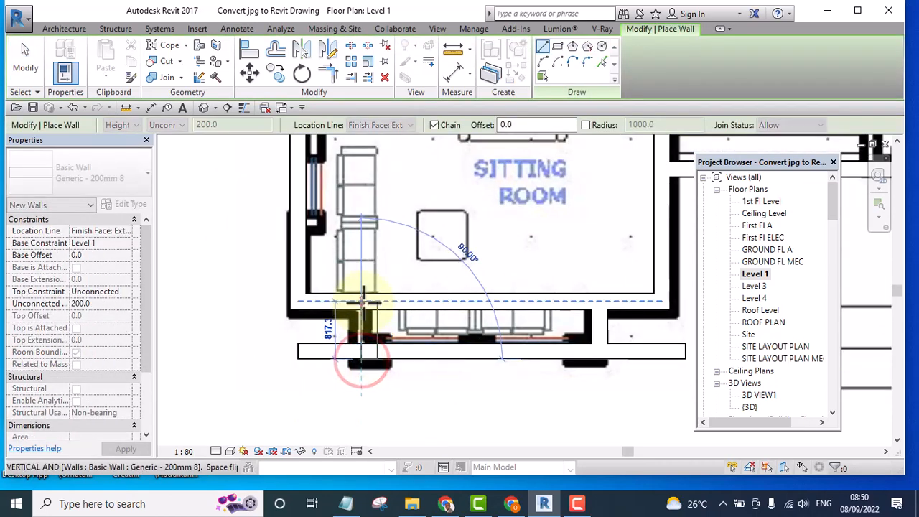
left_click(364, 300)
key("Escape")
key("Escape")
left_click(368, 329)
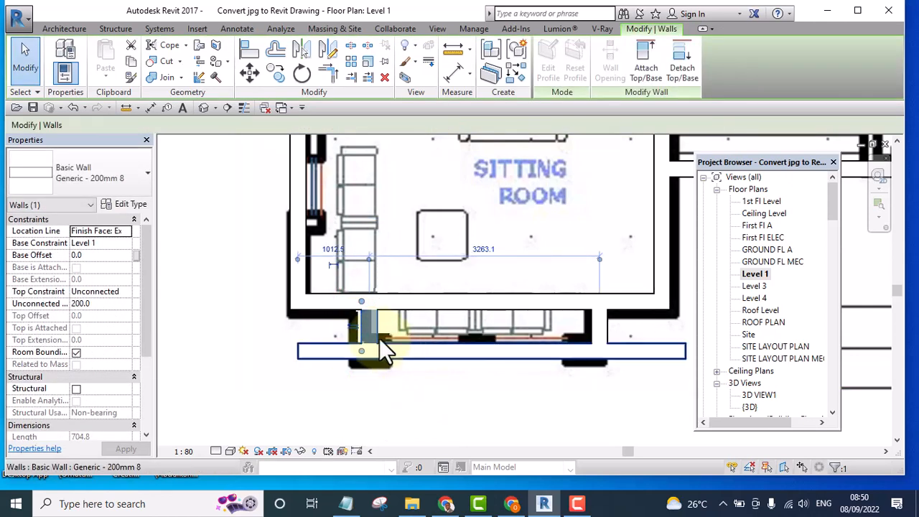
- Trim the bay window's outer wall to corners with its west and east side walls
scroll(379, 349, "down", 5)
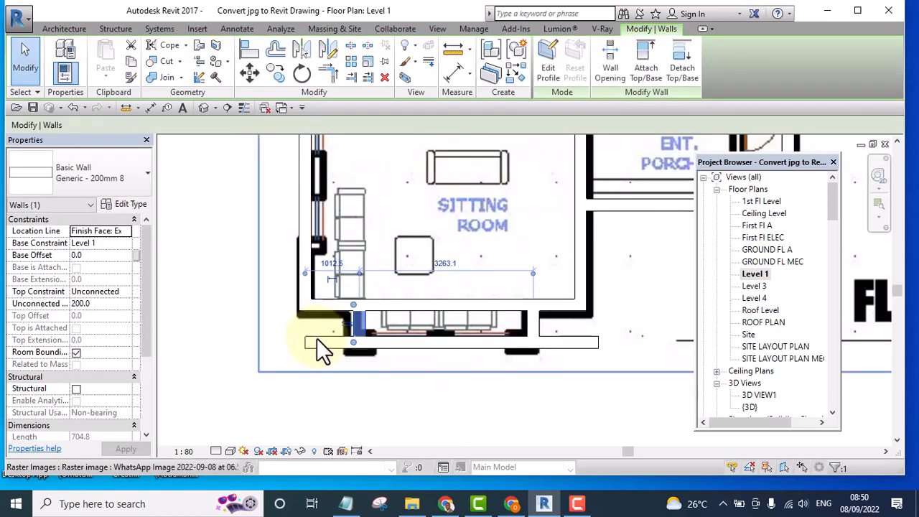
left_click(331, 72)
scroll(337, 338, "up", 5)
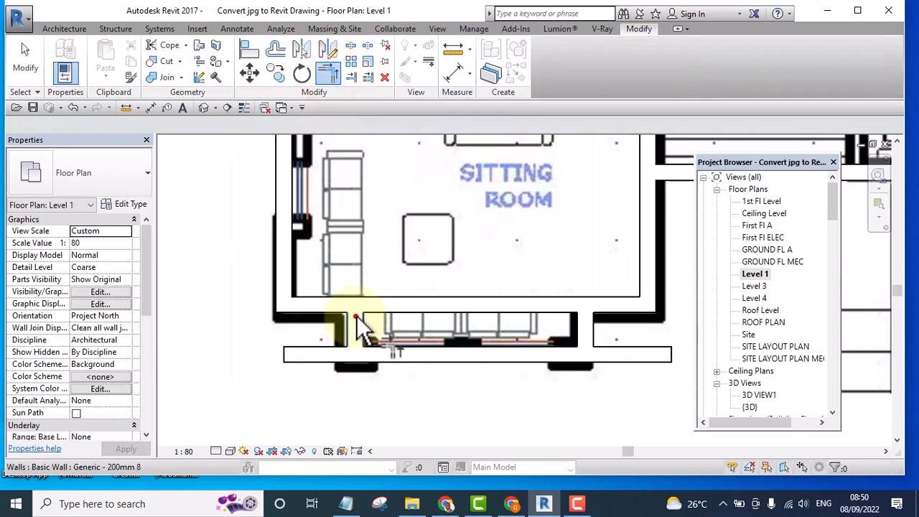
left_click(356, 316)
left_click(389, 350)
left_click(583, 325)
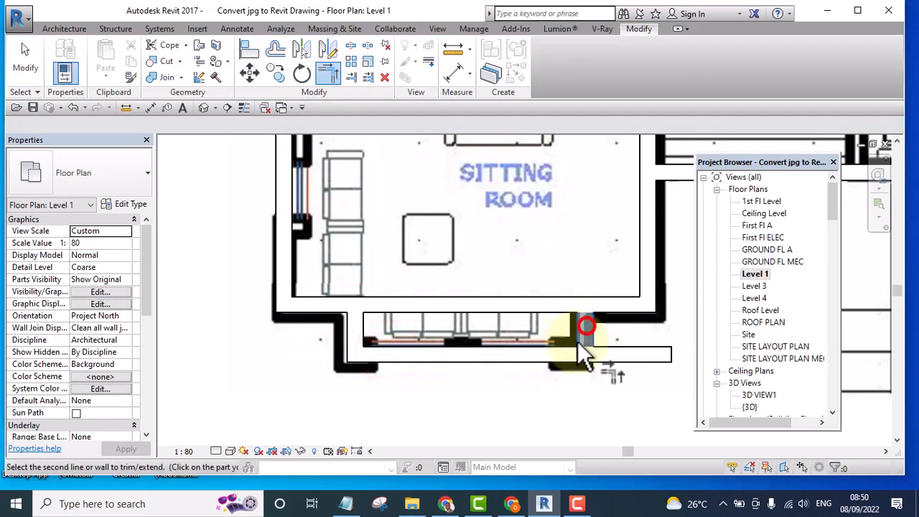
left_click(568, 354)
key("Escape")
- Place an aligned dimension below the plan between the outer faces of the bay window's east side wall and the sitting room's east wall
left_click(353, 326)
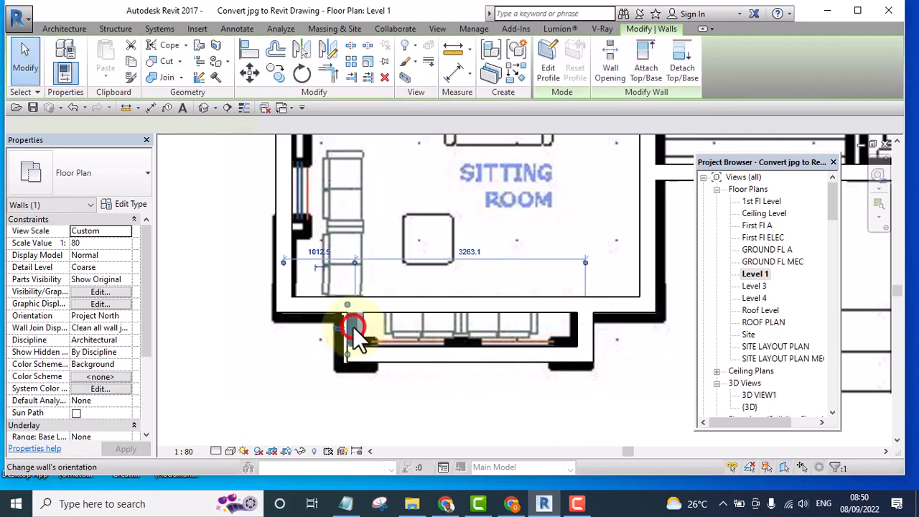
scroll(352, 326, "down", 4)
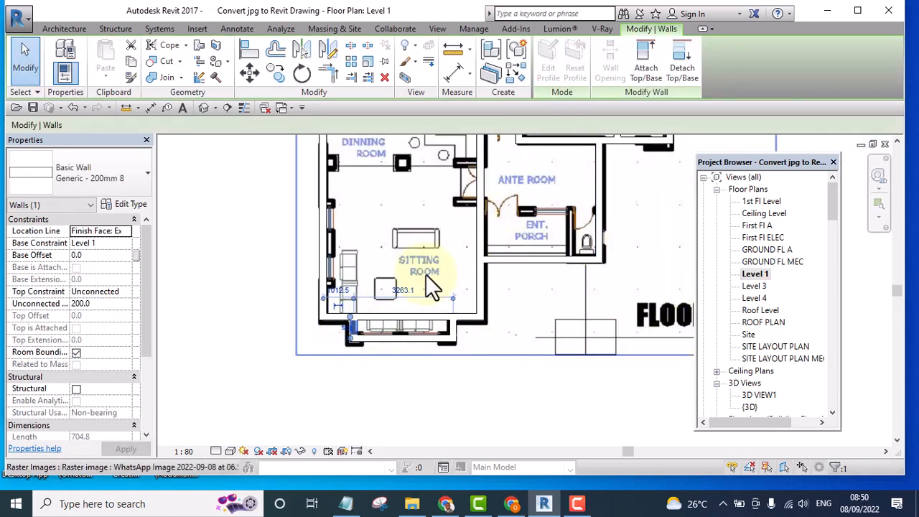
left_click(451, 73)
scroll(454, 331, "up", 4)
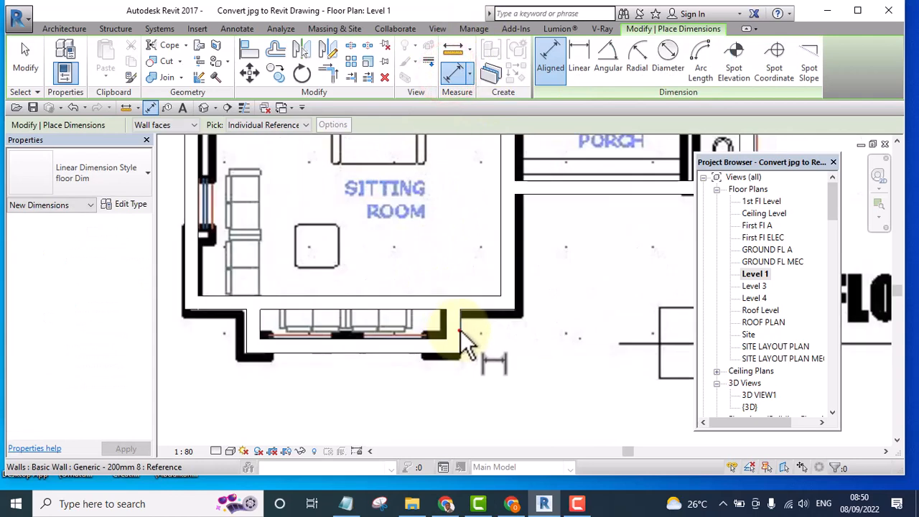
left_click(460, 330)
left_click(514, 276)
scroll(542, 355, "down", 2)
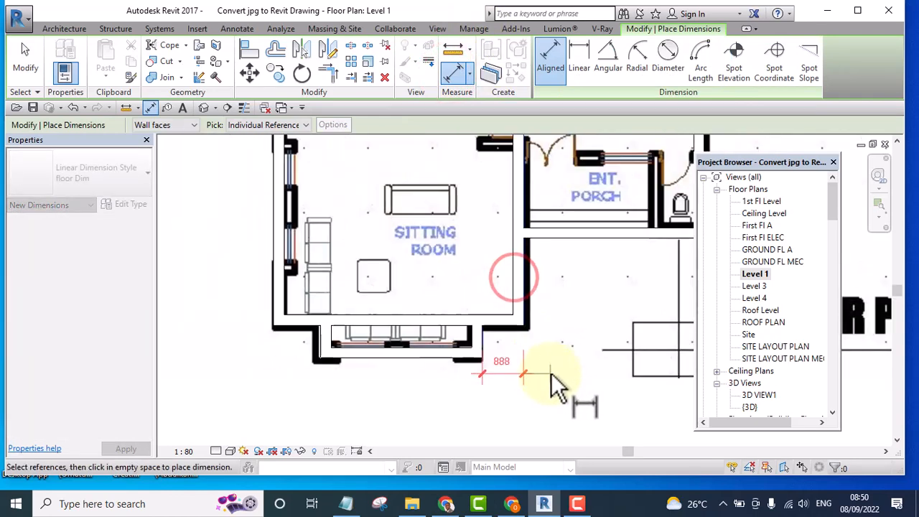
left_click(551, 386)
key("Escape")
key("Escape")
scroll(503, 345, "up", 2)
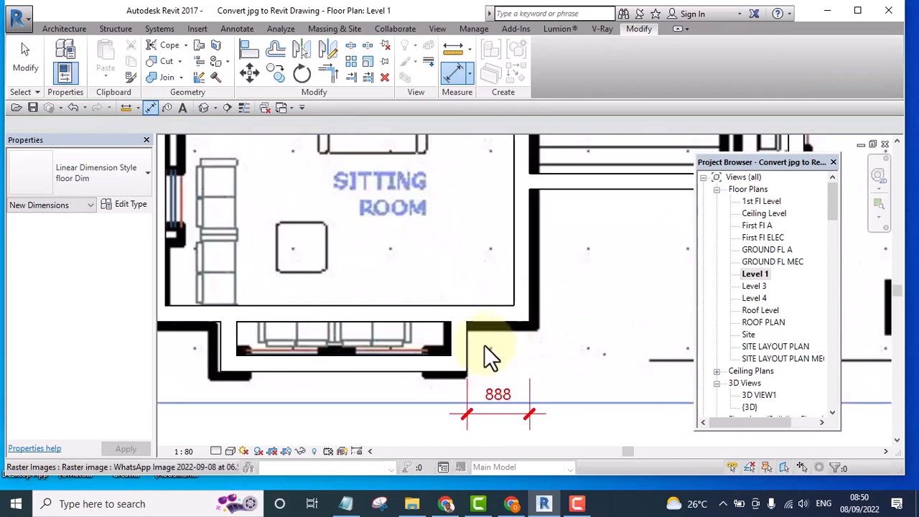
- Move the bay window's east side wall by setting its dimension to the sitting room's east wall to 900 mm
left_click(456, 343)
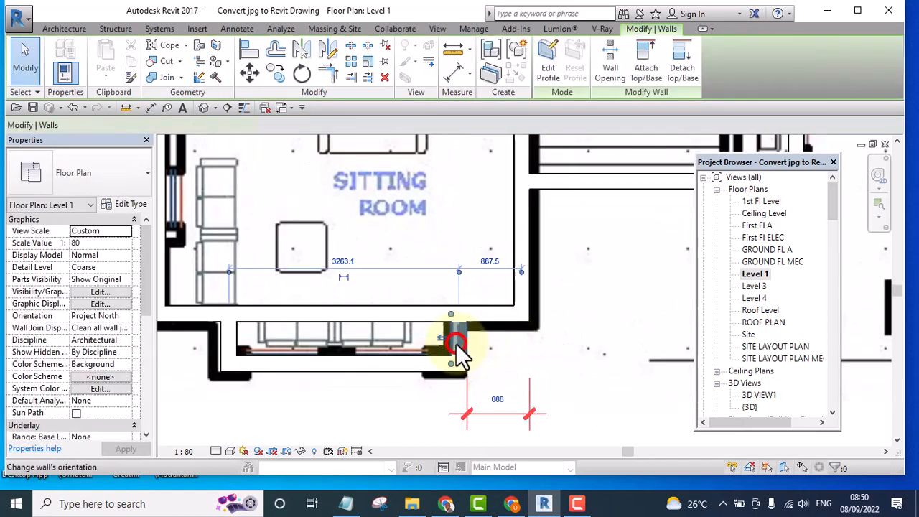
left_click(499, 397)
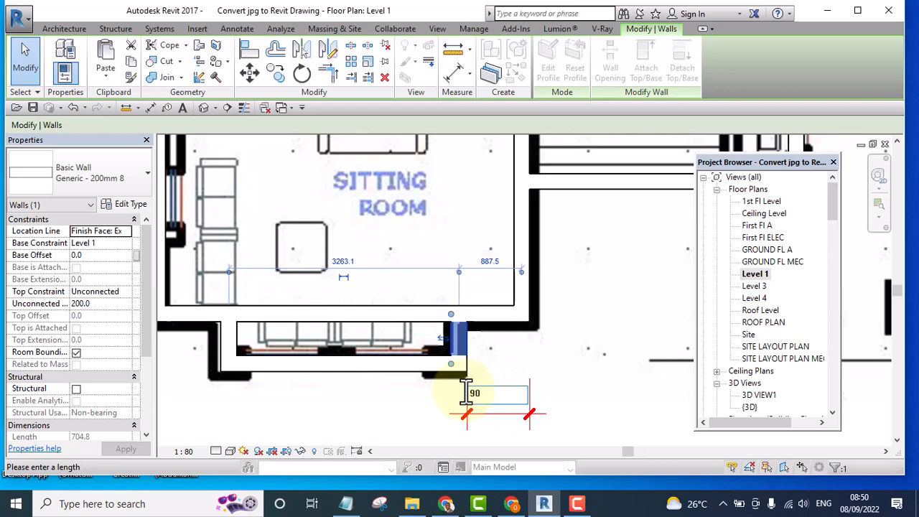
type("900")
key("Return")
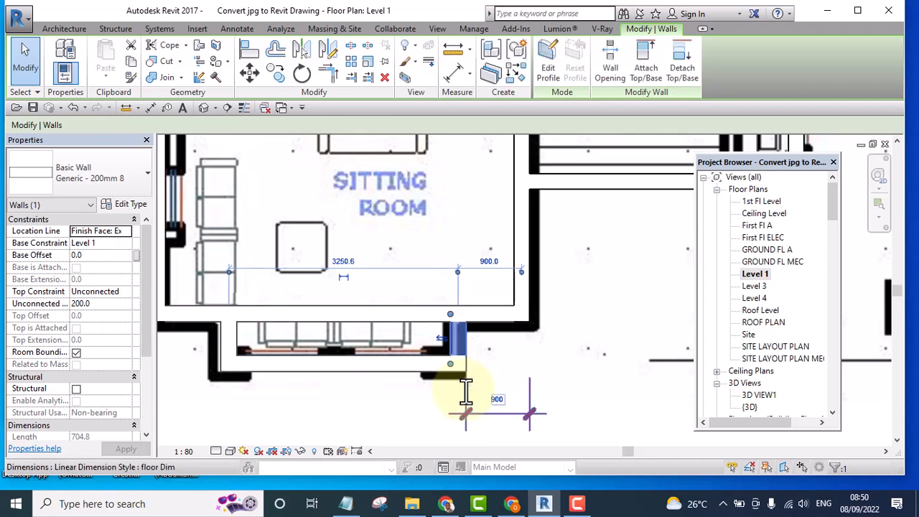
- Place an aligned dimension below the plan between the outer faces of the sitting room's west wall and the bay window's west side wall
scroll(474, 301, "down", 2)
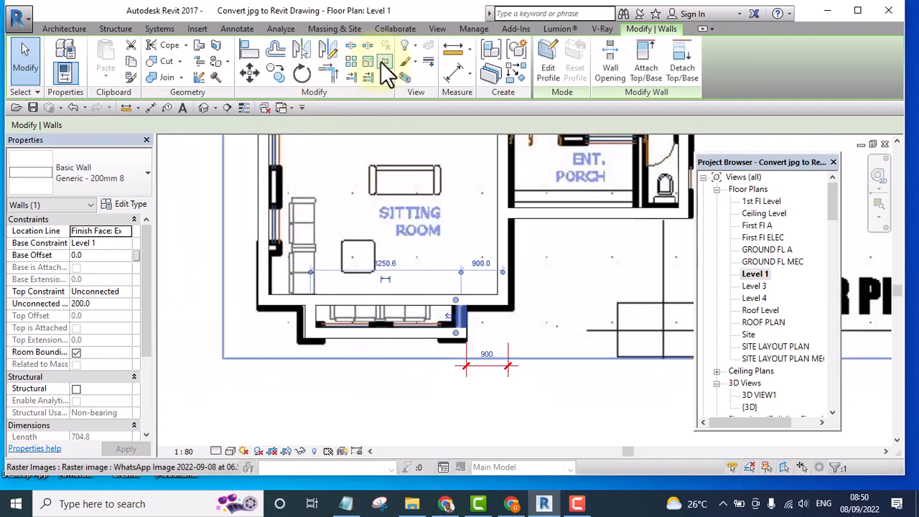
left_click(453, 74)
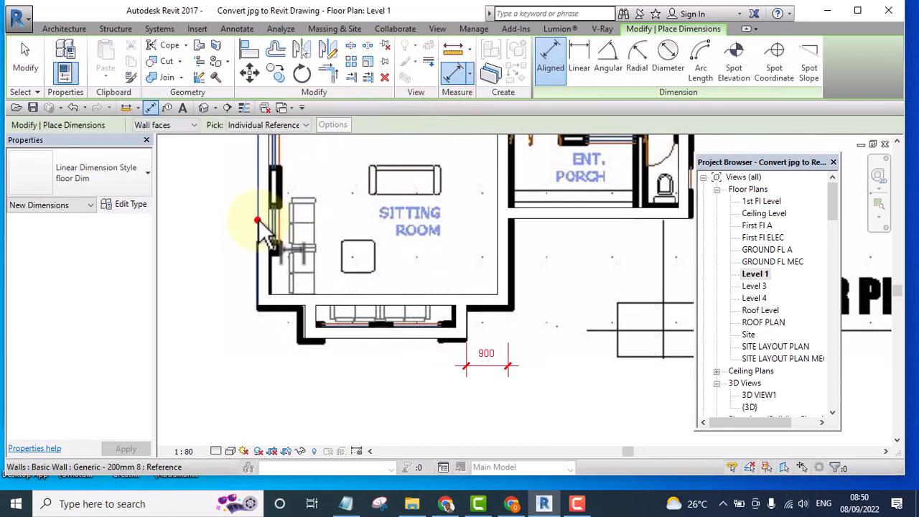
left_click(258, 220)
scroll(305, 323, "up", 2)
left_click(308, 321)
scroll(308, 320, "down", 2)
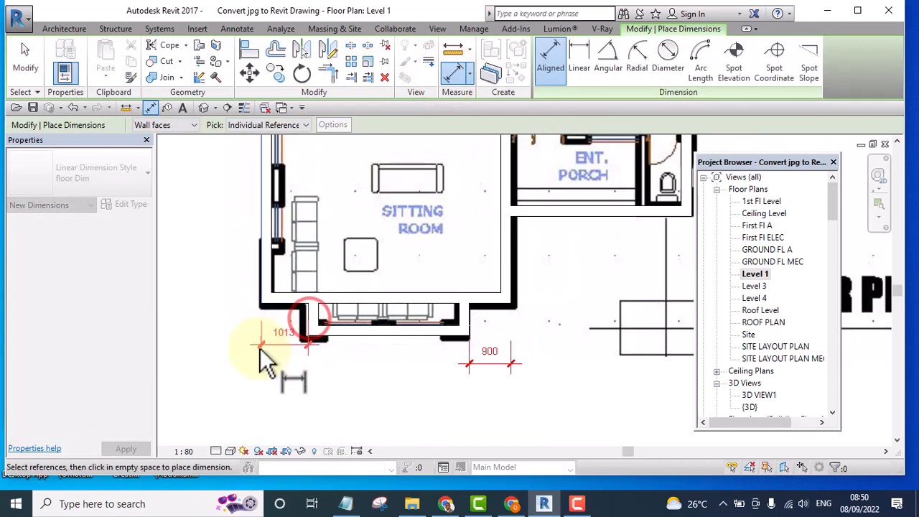
left_click(241, 370)
key("Escape")
key("Escape")
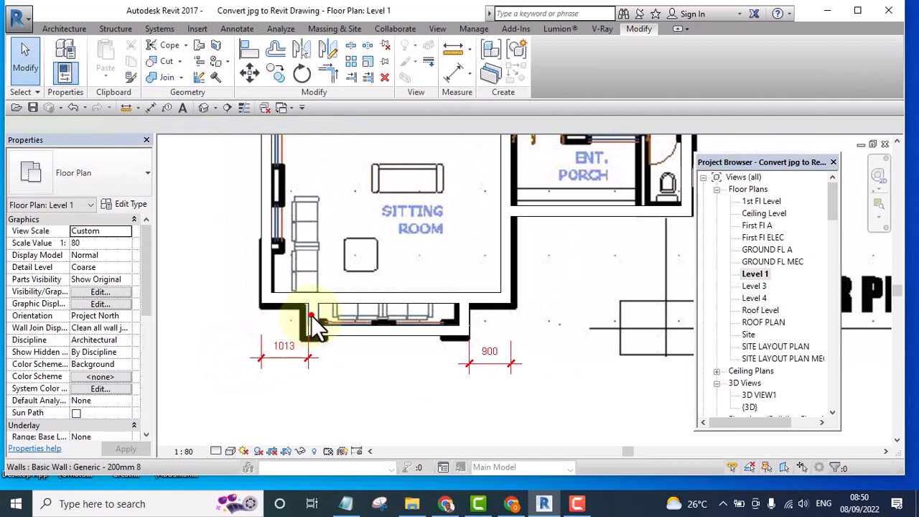
- Move the bay window's west side wall by setting its dimension to the sitting room's west wall to 900 mm
left_click(311, 314)
left_click(282, 346)
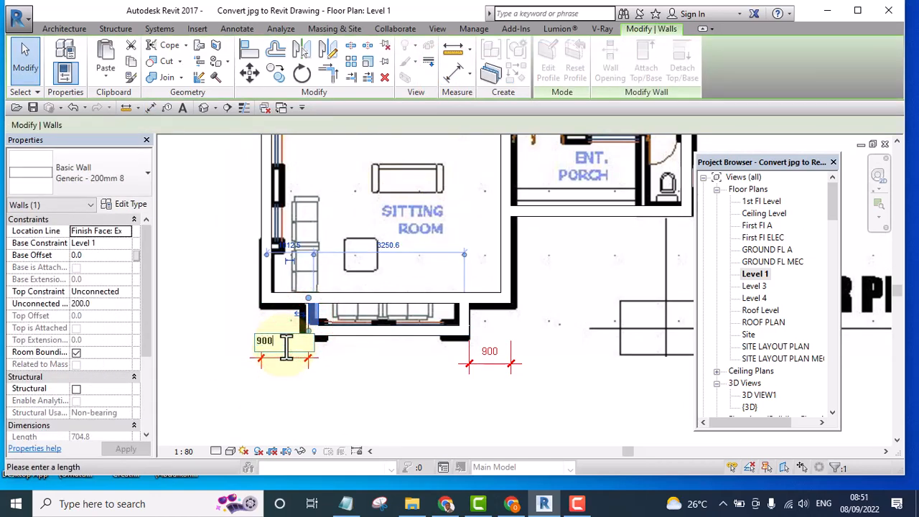
- Set the offset of the bay's left side wall from the sitting room's left outer corner to 900
type("900")
key("Return")
left_click(381, 365)
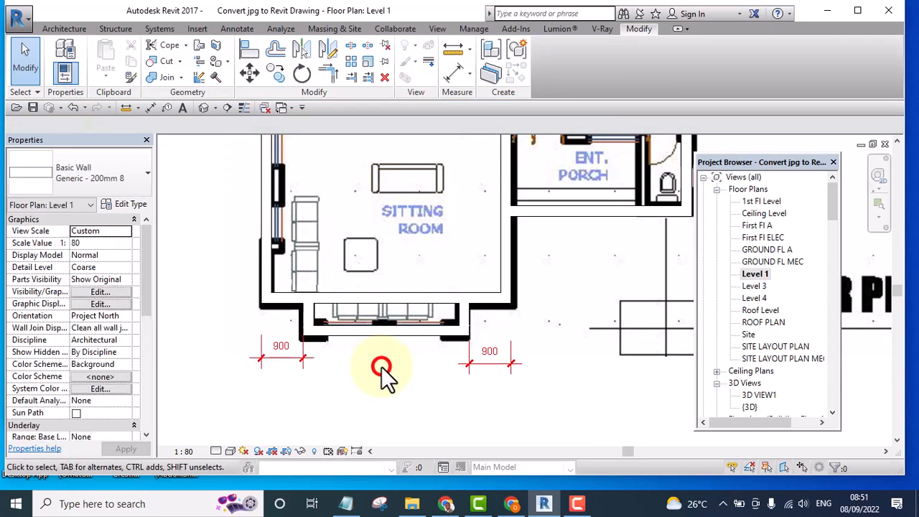
- Add an aligned dimension for the bay's projection from the sitting room's front wall to the bay's outer face
scroll(371, 366, "down", 2)
scroll(440, 338, "up", 2)
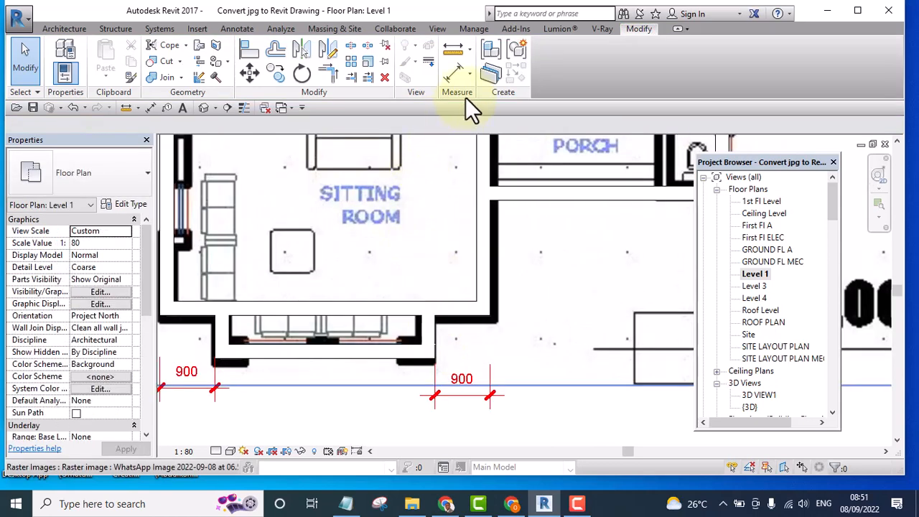
left_click(455, 74)
left_click(387, 358)
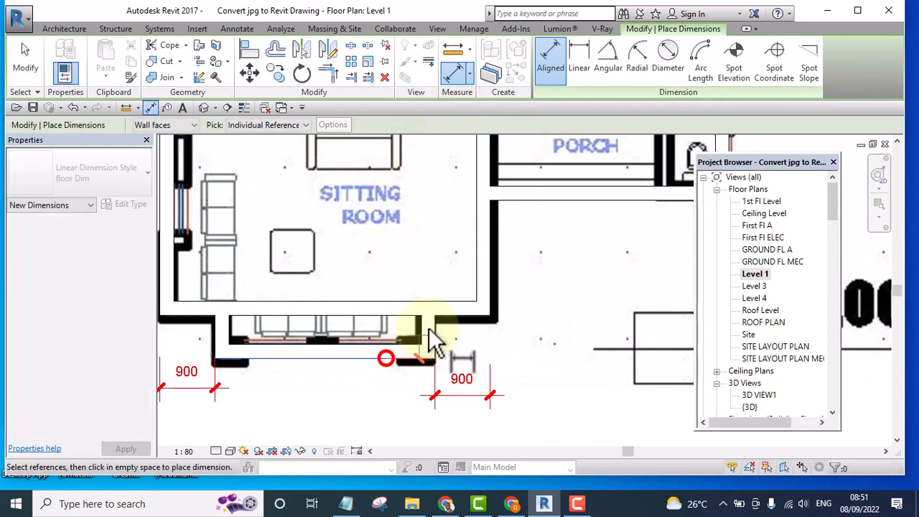
left_click(437, 318)
left_click(553, 273)
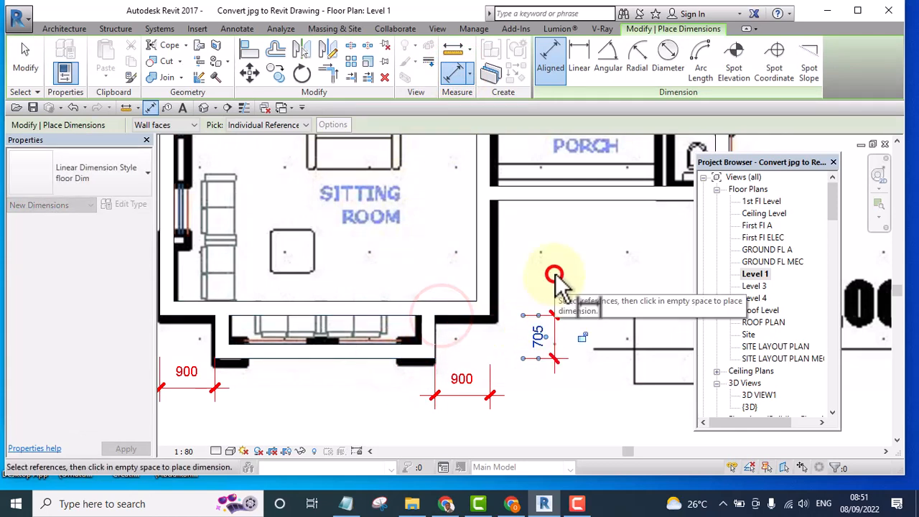
key("Escape")
key("Escape")
- Move the sitting room's front wall by setting its distance to the bay's front wall to 600
left_click(395, 306)
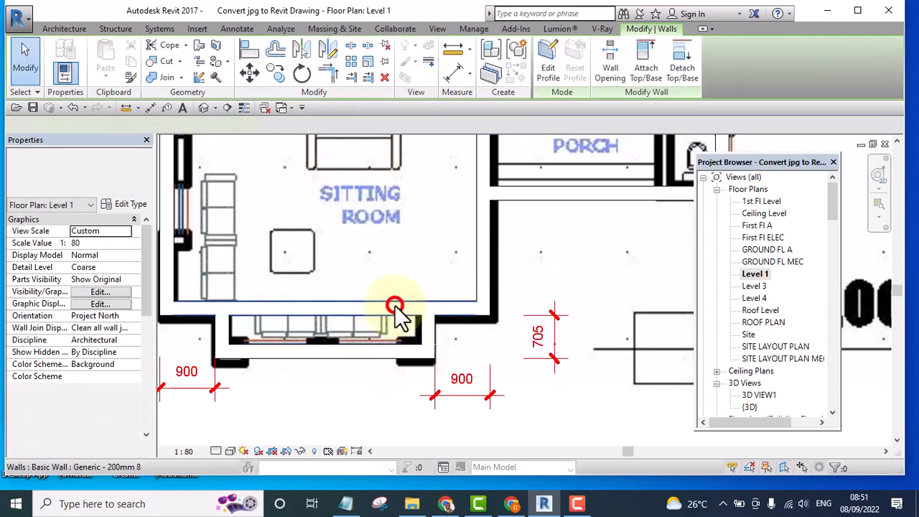
left_click(542, 334)
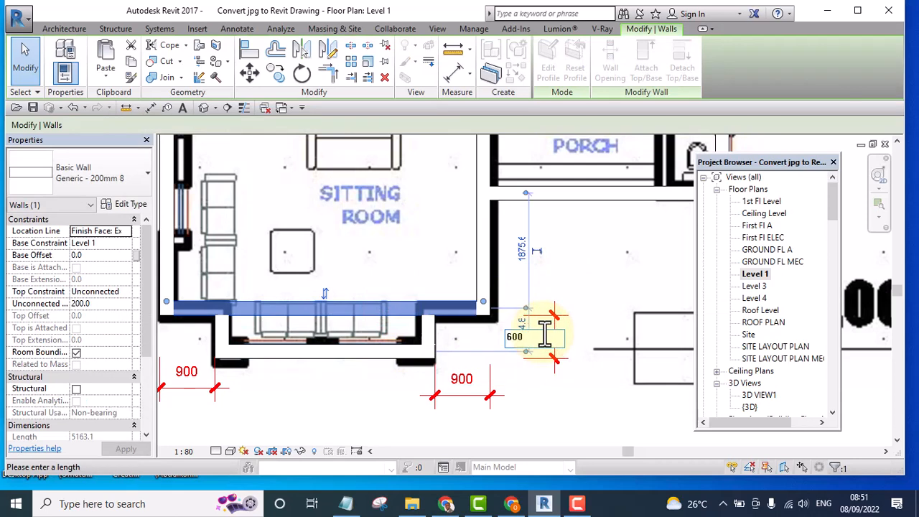
key("Return")
scroll(292, 316, "down", 3)
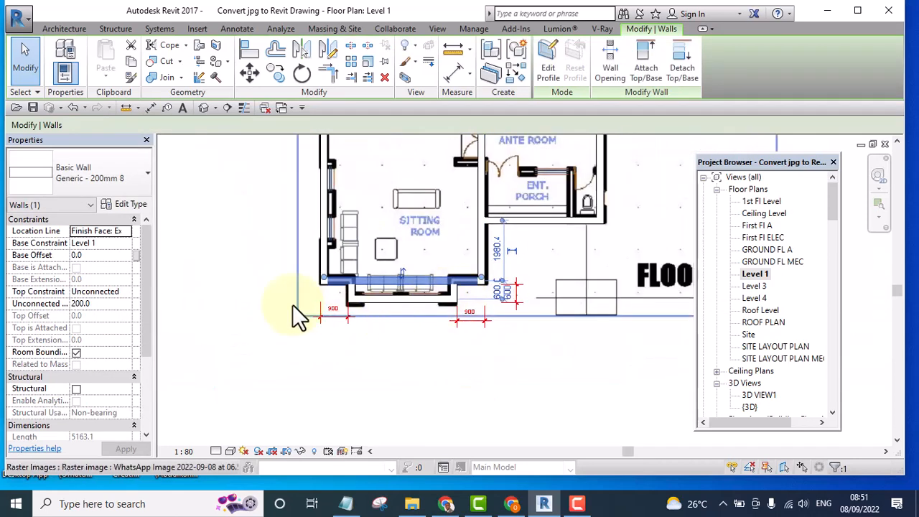
scroll(292, 307, "down", 1)
left_click(255, 261)
- Copy the upper toilet's top wall onto the two traced partition lines below it, beside the bedrooms
middle_click_drag(261, 296, 222, 401)
scroll(236, 367, "down", 3)
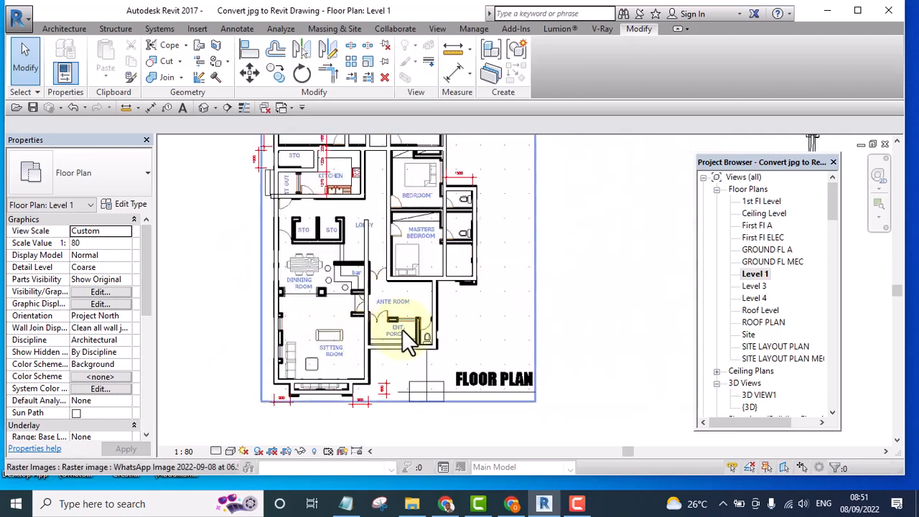
scroll(454, 285, "up", 3)
scroll(434, 322, "down", 4)
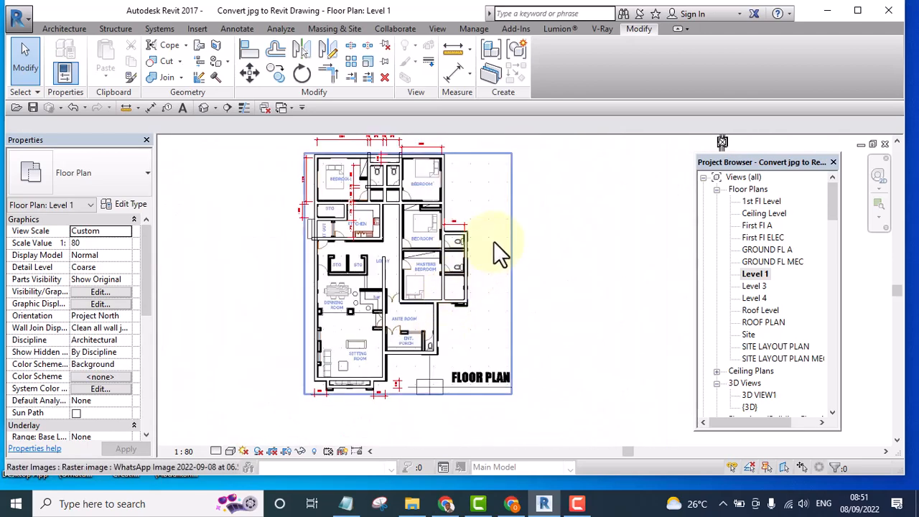
middle_click_drag(493, 242, 493, 334)
scroll(421, 349, "up", 5)
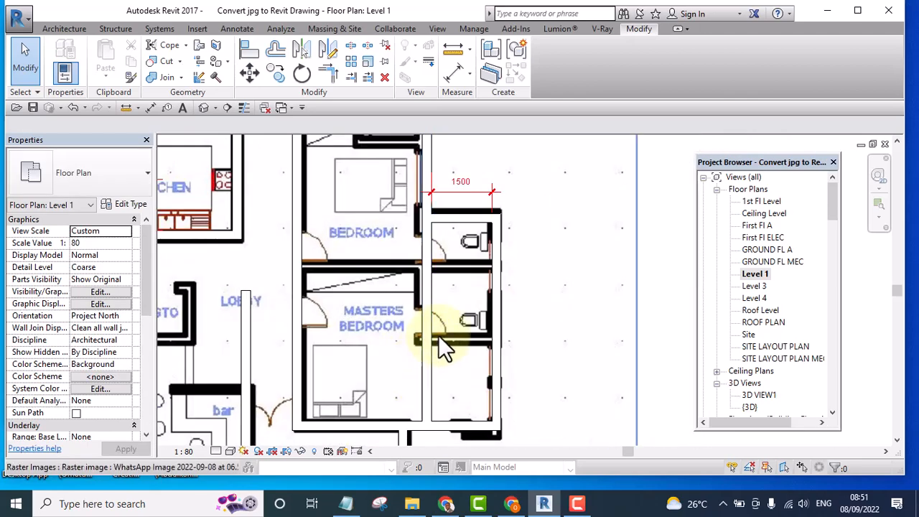
scroll(439, 323, "down", 2)
scroll(453, 287, "up", 2)
left_click(459, 246)
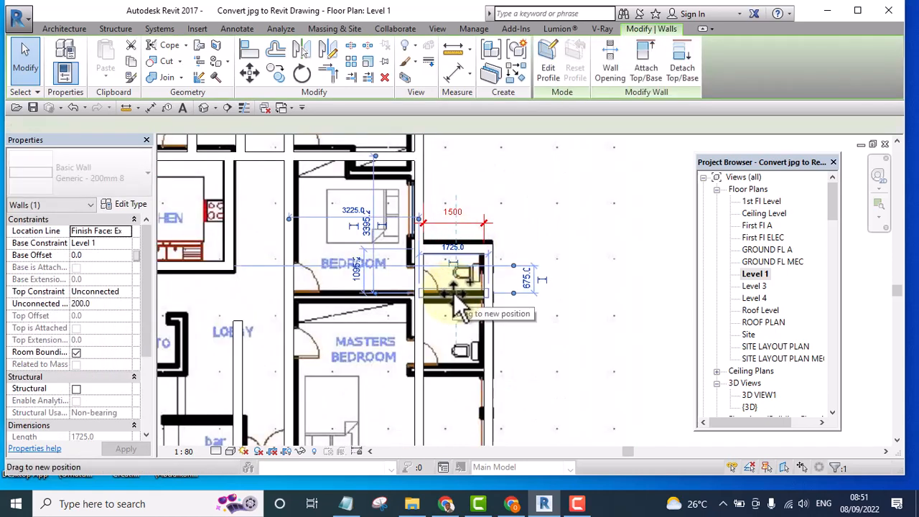
left_click_drag(460, 305, 444, 368)
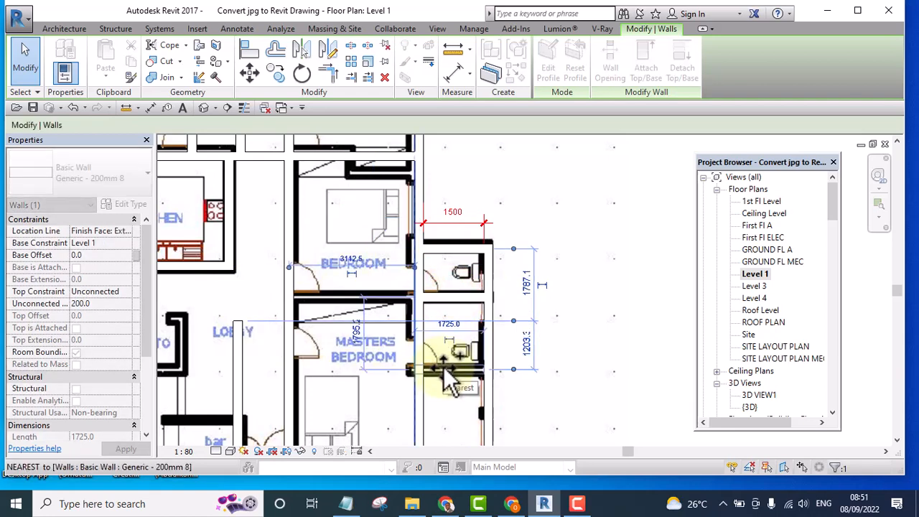
scroll(497, 280, "down", 2)
scroll(495, 277, "down", 1)
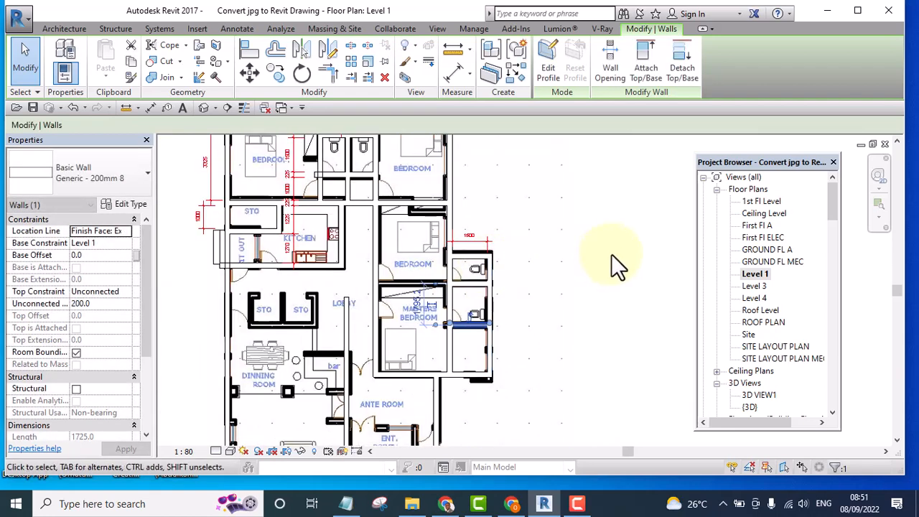
left_click(616, 241)
- Extend the partition wall between the two toilets across to the lobby wall, separating the bedroom from the masters bedroom
key("x")
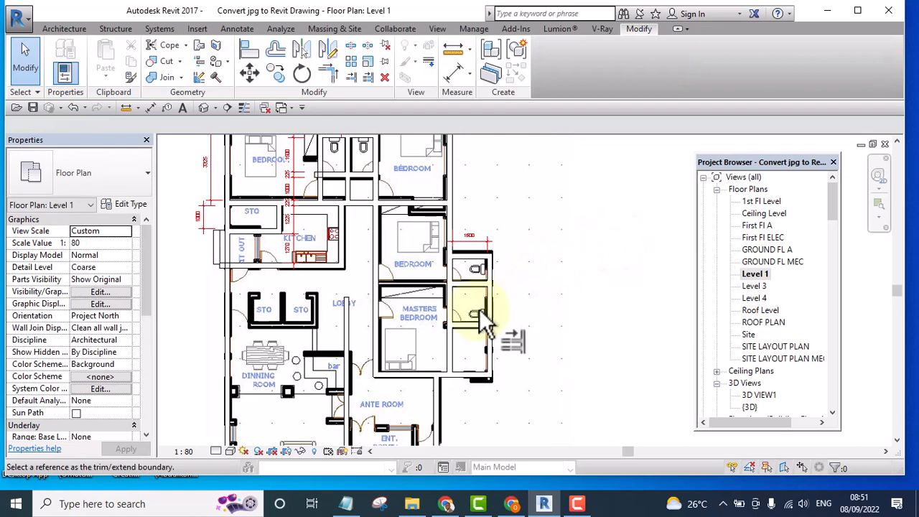
scroll(370, 267, "up", 1)
left_click(377, 272)
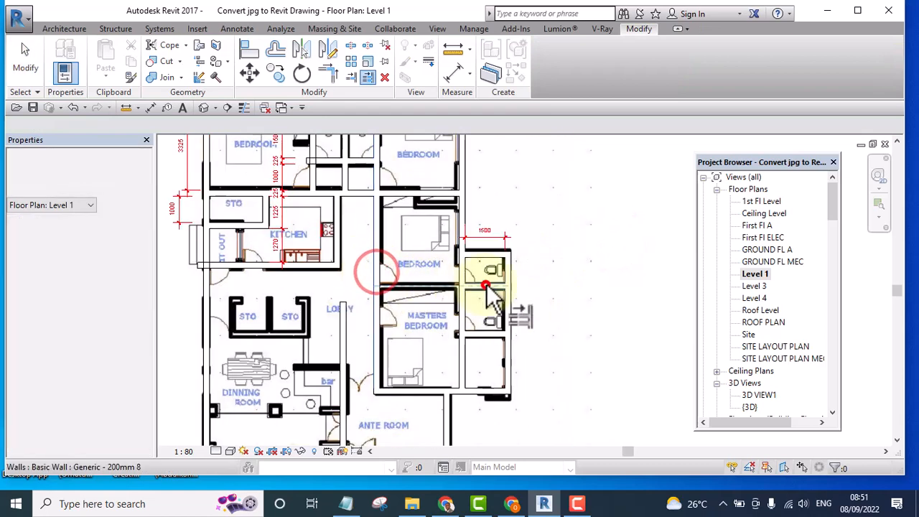
scroll(476, 345, "up", 1)
scroll(474, 340, "up", 1)
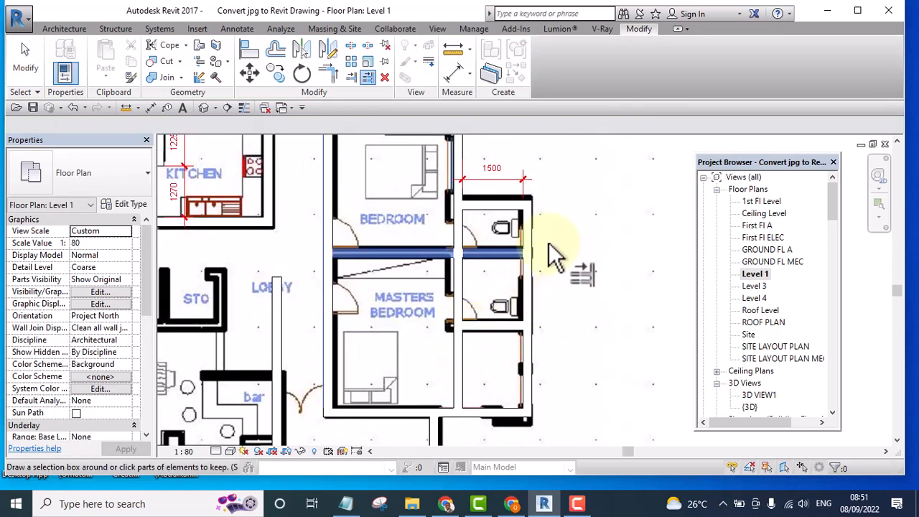
- Copy the entrance porch's front wall up onto the traced line between the porch and the ante room
scroll(548, 243, "down", 4)
middle_click_drag(610, 336, 572, 343)
scroll(512, 334, "up", 1)
scroll(511, 334, "up", 1)
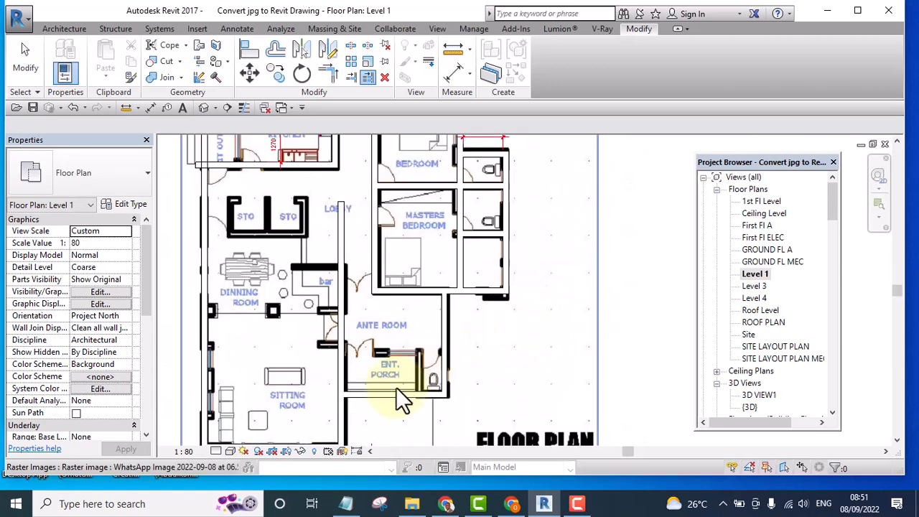
left_click(389, 394)
left_click_drag(390, 357, 384, 361)
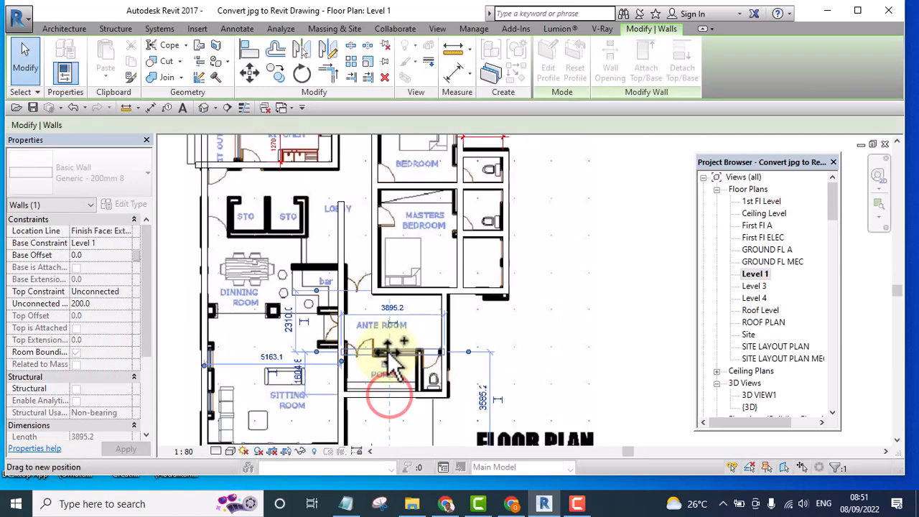
- Copy the ante room's right outer wall onto the partition between entrance porch and toilet, and nudge the copy to the right
scroll(460, 332, "up", 1)
left_click(436, 305)
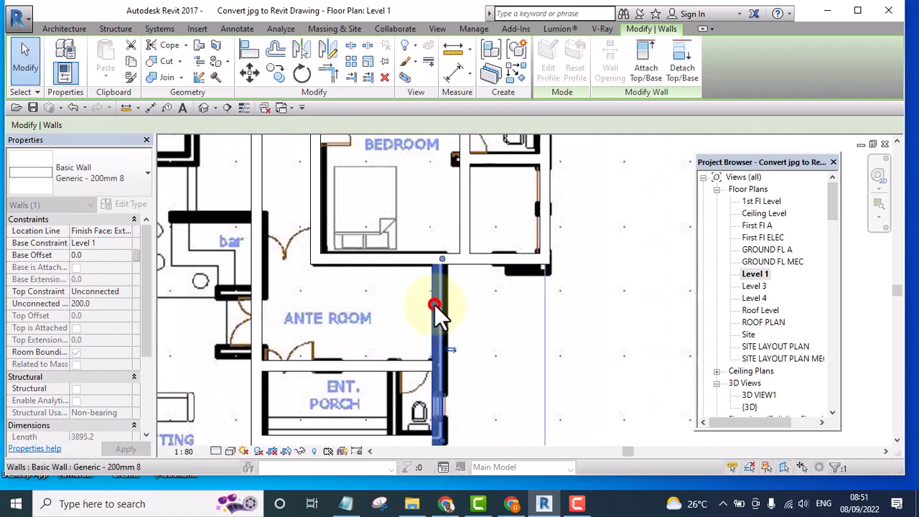
left_click_drag(435, 306, 392, 324)
scroll(457, 301, "down", 2)
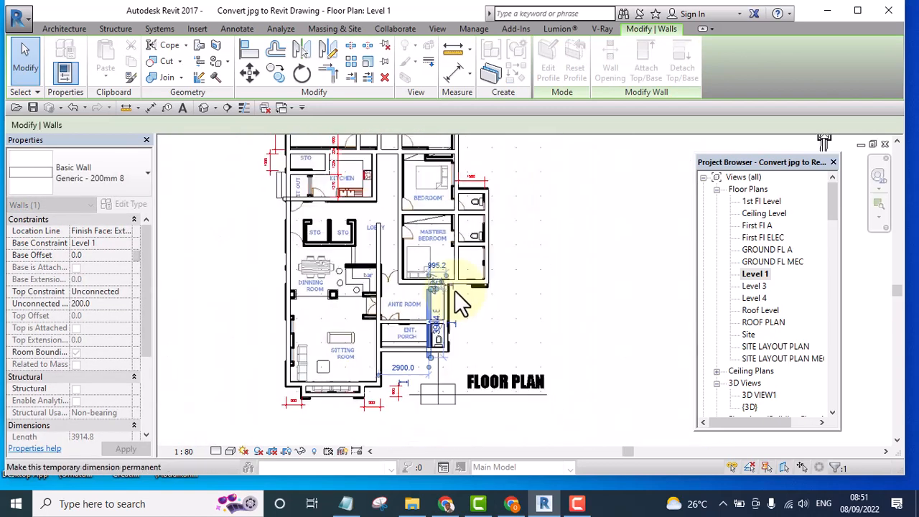
left_click(599, 287)
scroll(431, 338, "up", 4)
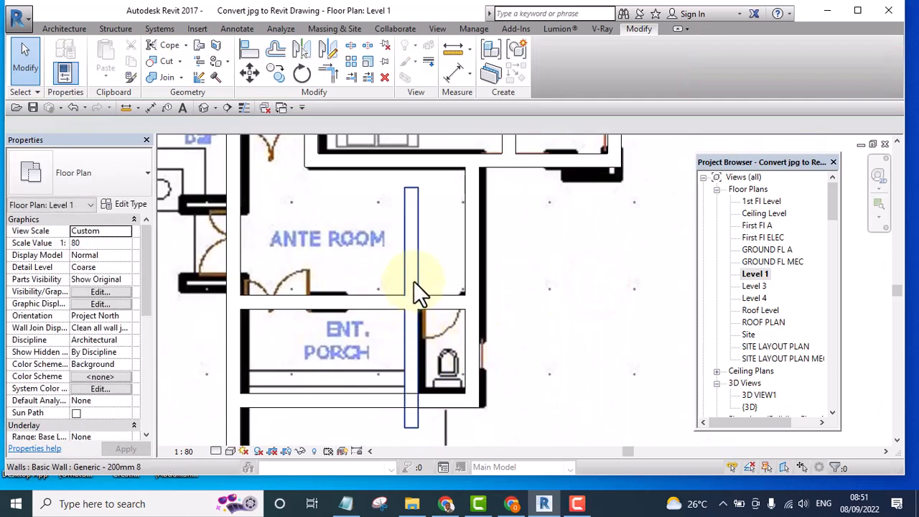
left_click(414, 281)
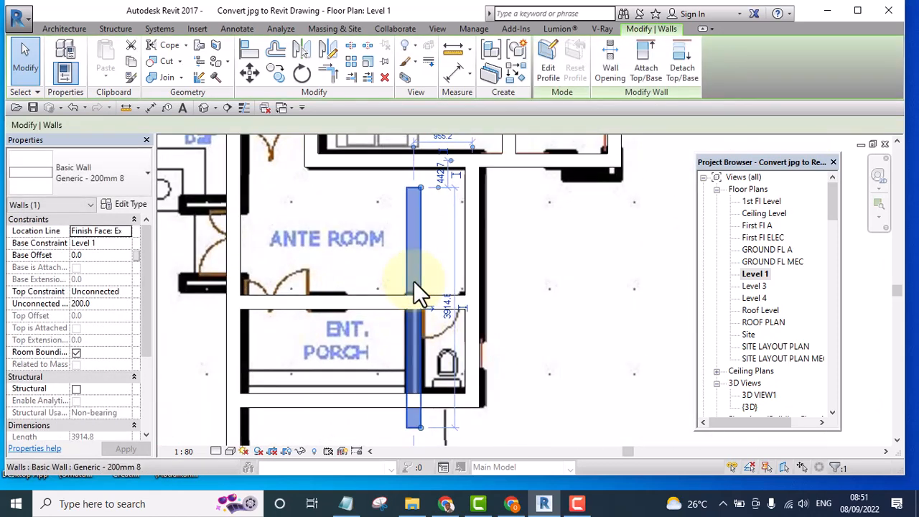
key("Right")
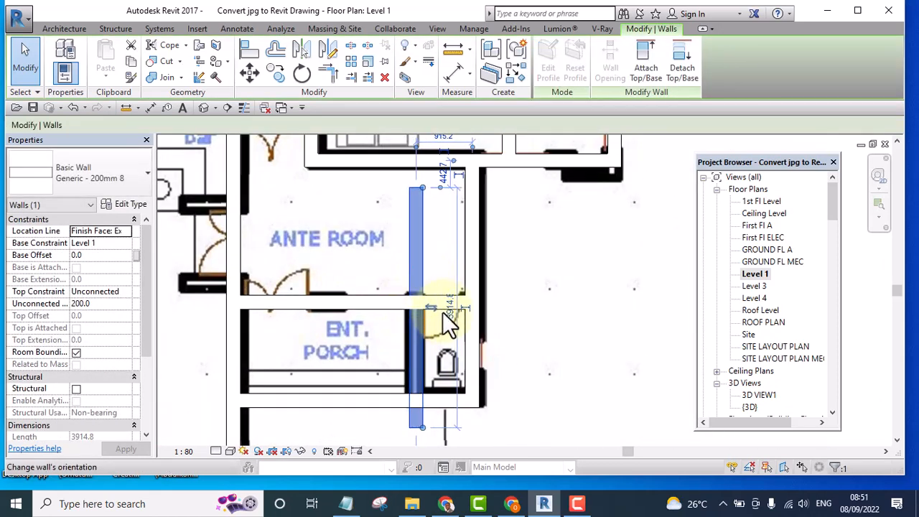
- Trim the porch-toilet partition at both ends to the ante room wall and the porch's front wall
key("x")
left_click(383, 296)
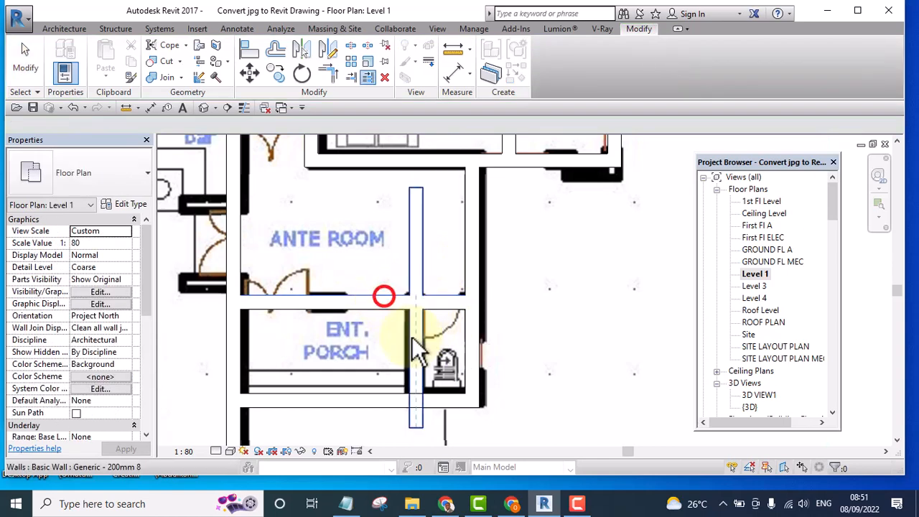
left_click(414, 340)
left_click(589, 304)
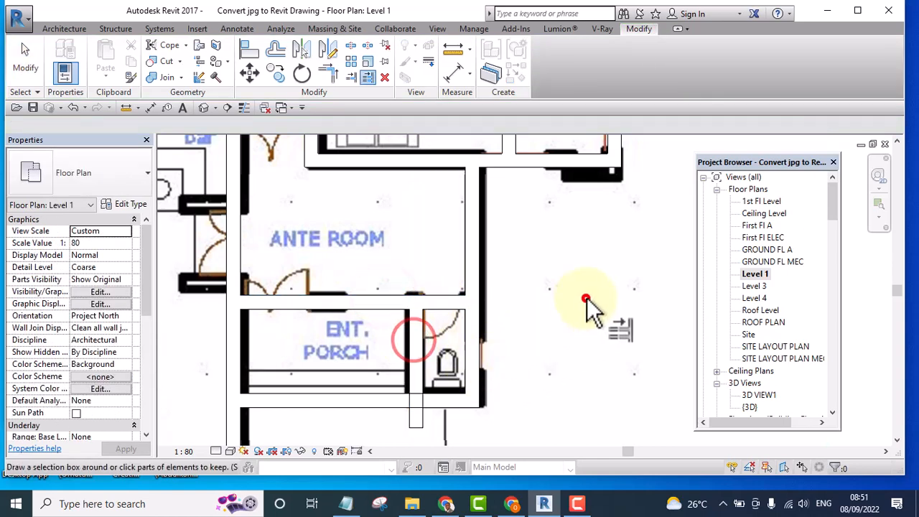
left_click(376, 406)
left_click(414, 357)
key("Escape")
key("Escape")
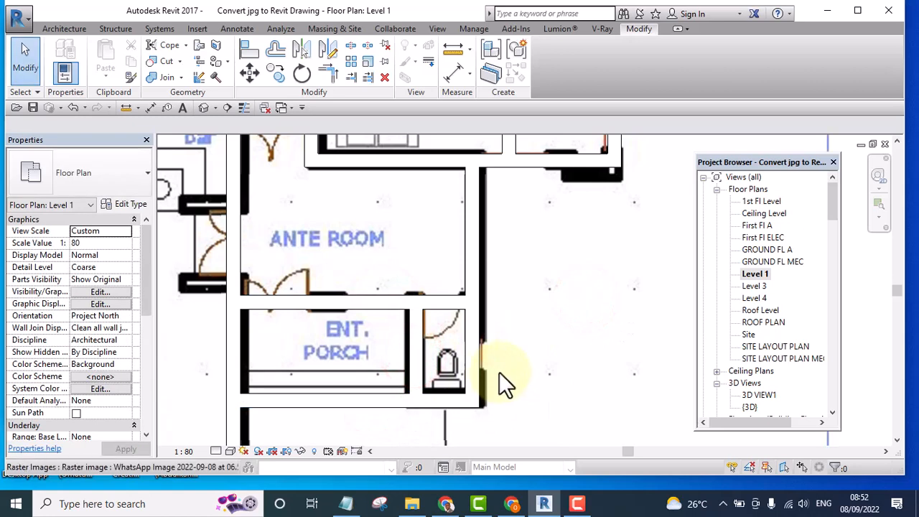
- Add an aligned dimension across the inner width of the toilet beside the entrance porch
key("d")
key("i")
scroll(422, 320, "up", 3)
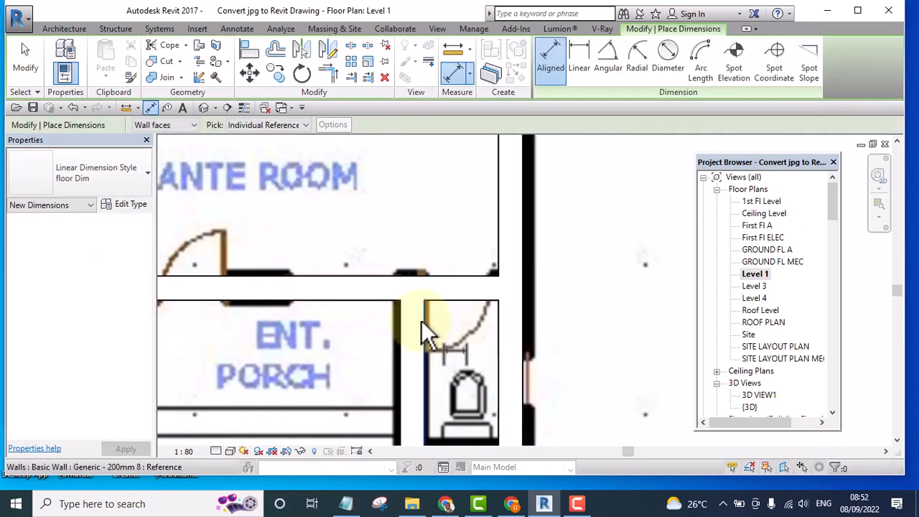
left_click(424, 325)
left_click(496, 350)
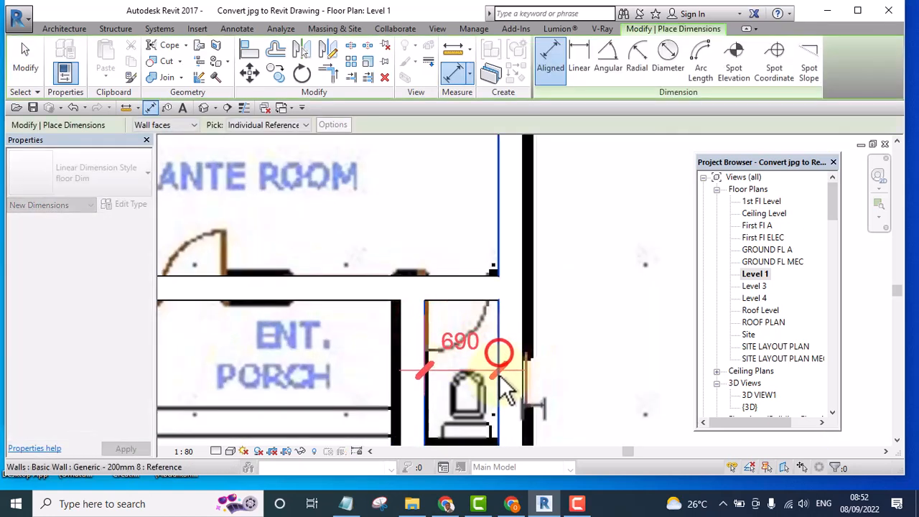
scroll(503, 377, "down", 2)
left_click(585, 288)
key("Escape")
key("Escape")
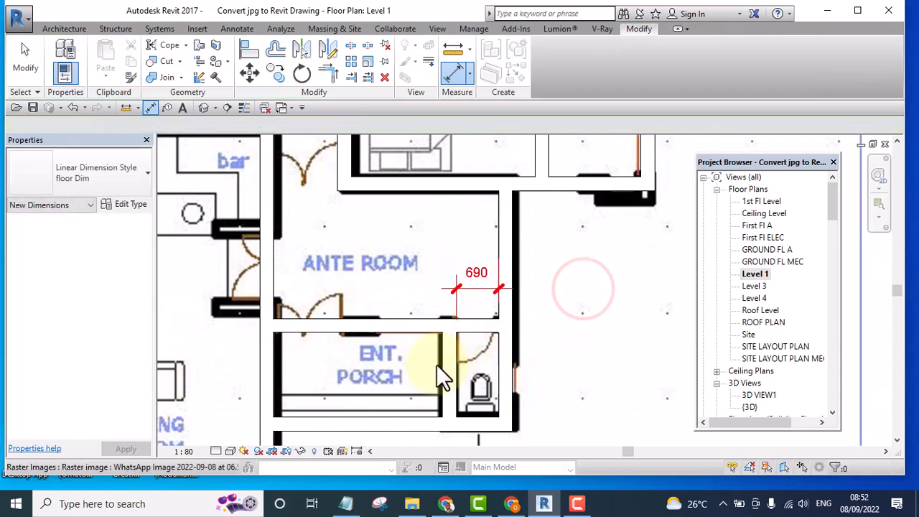
- Set the inner width of the toilet beside the entrance porch to 900 by moving its partition wall
left_click(447, 352)
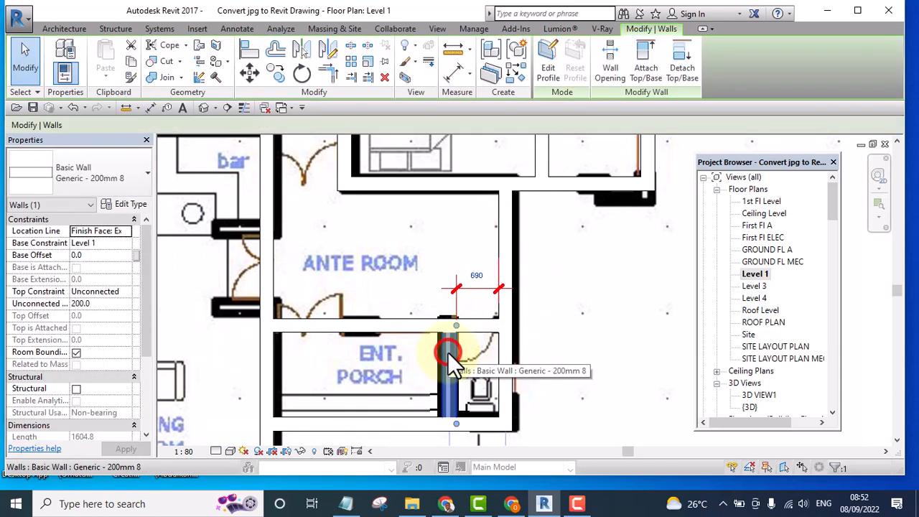
left_click(478, 272)
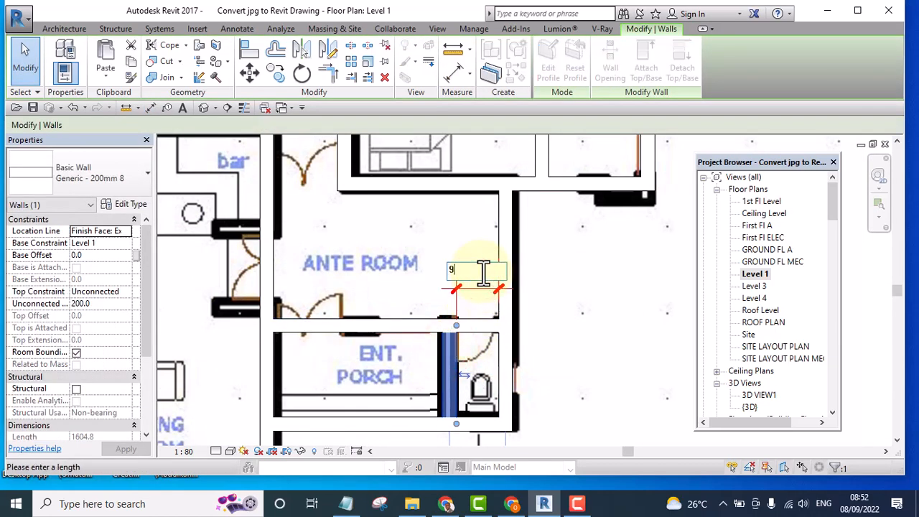
type("900")
key("Return")
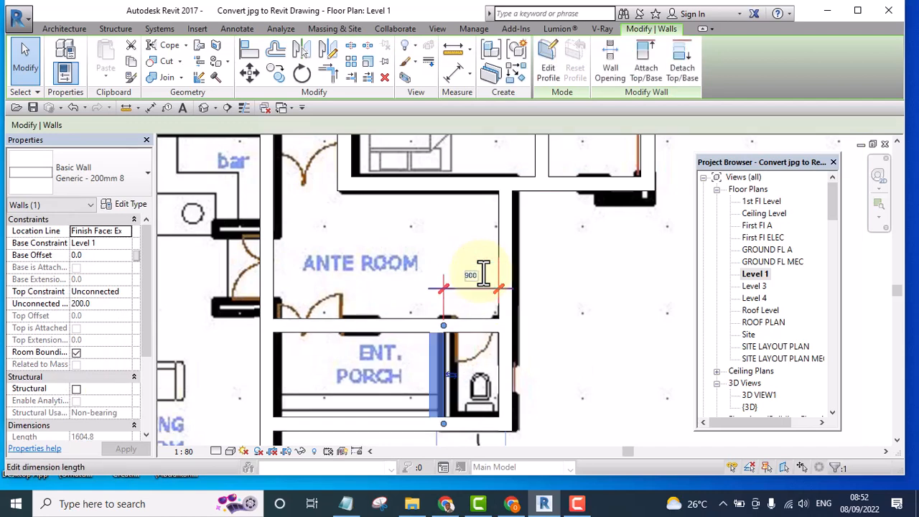
left_click(585, 276)
middle_click_drag(586, 277, 513, 400)
scroll(512, 400, "down", 5)
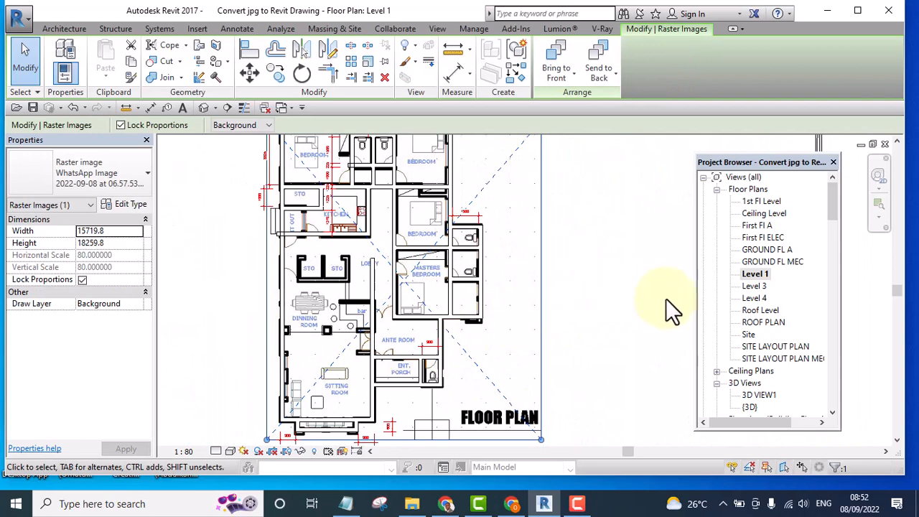
scroll(464, 334, "up", 4)
scroll(454, 302, "down", 5)
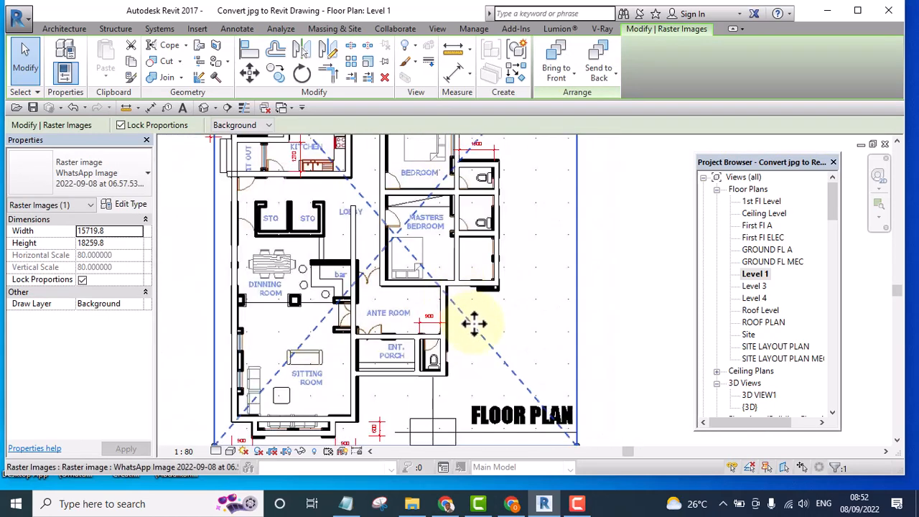
left_click(562, 291)
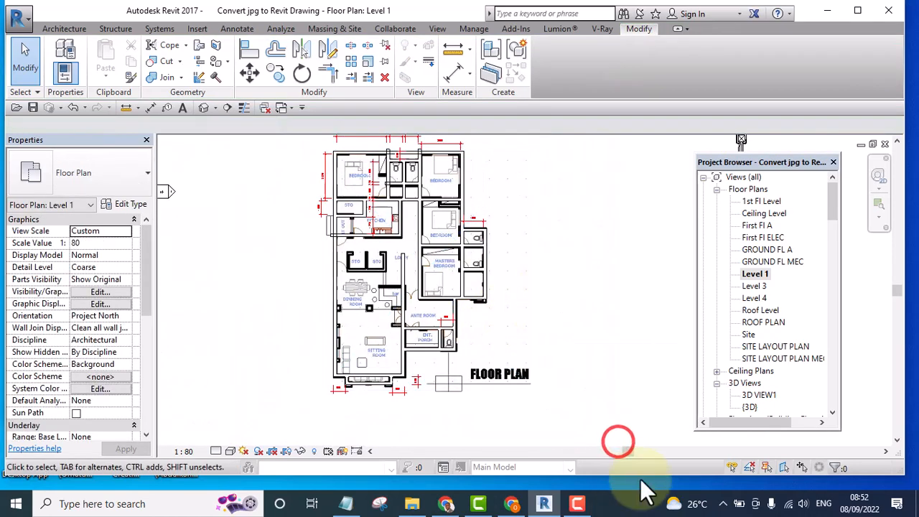
- Trim the front wall of the entrance porch and toilet back to the partition between them
scroll(407, 359, "up", 3)
scroll(416, 350, "up", 2)
middle_click_drag(455, 334, 438, 453)
scroll(422, 430, "down", 1)
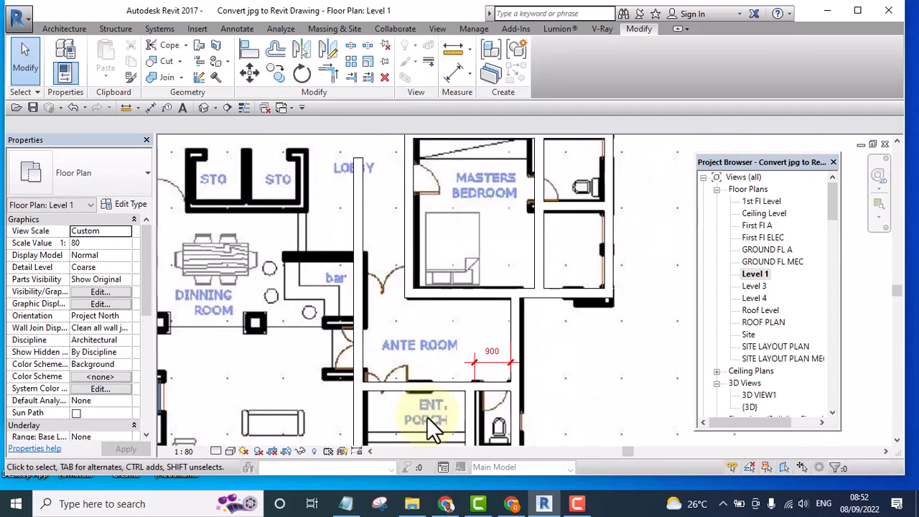
scroll(426, 430, "up", 1)
scroll(421, 308, "down", 3)
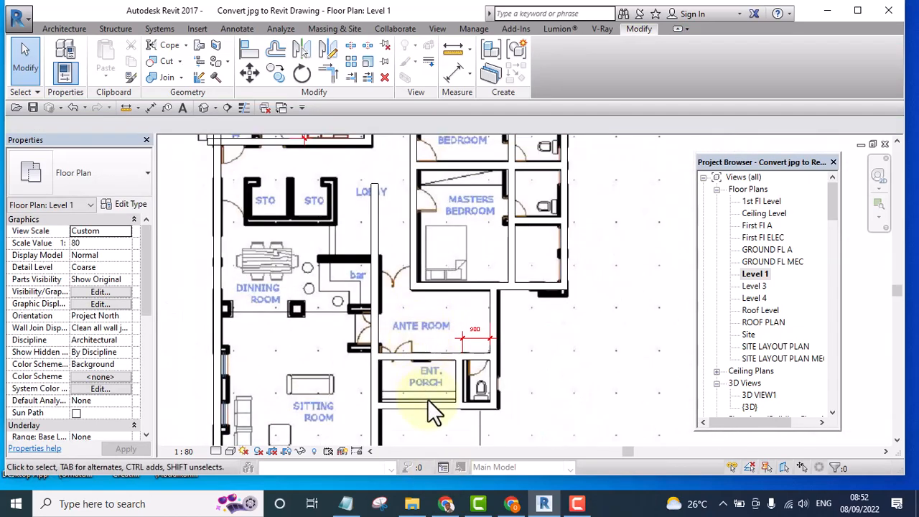
scroll(429, 408, "up", 2)
left_click(429, 408)
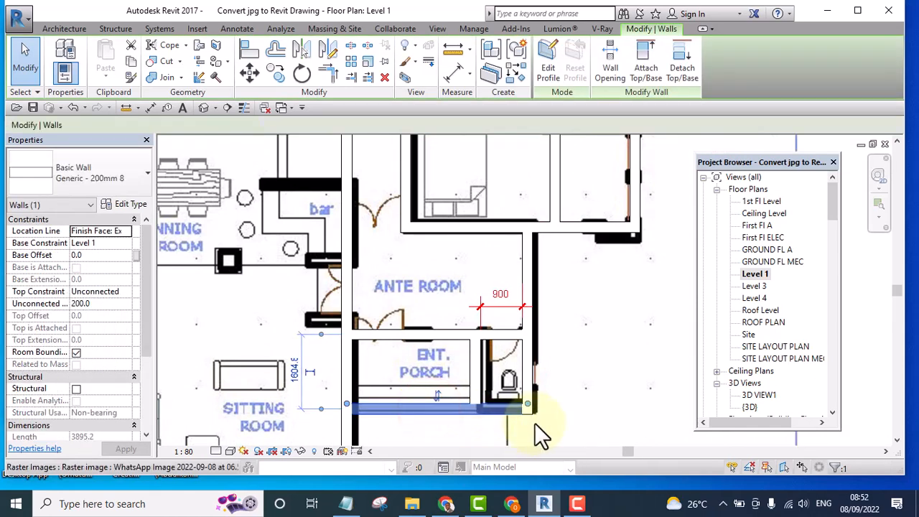
key("e")
key("x")
left_click(473, 357)
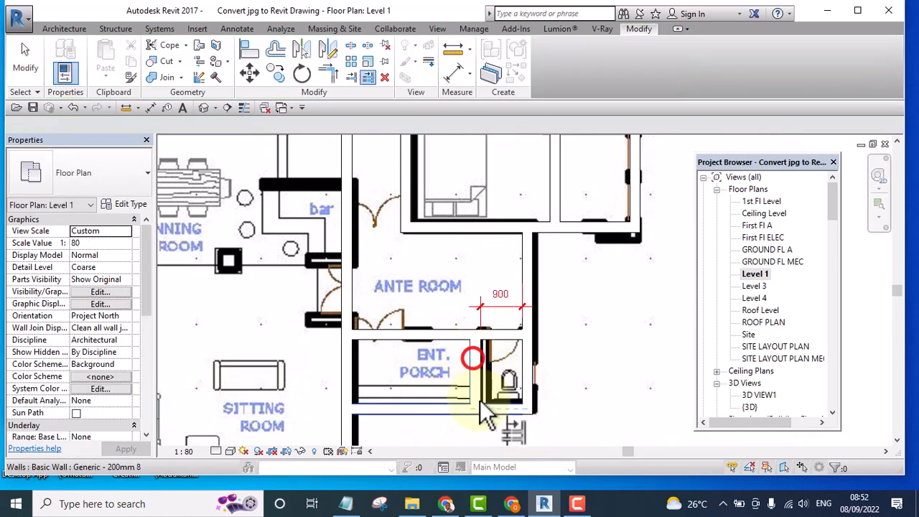
left_click(478, 402)
scroll(476, 435, "down", 3)
scroll(495, 316, "up", 3)
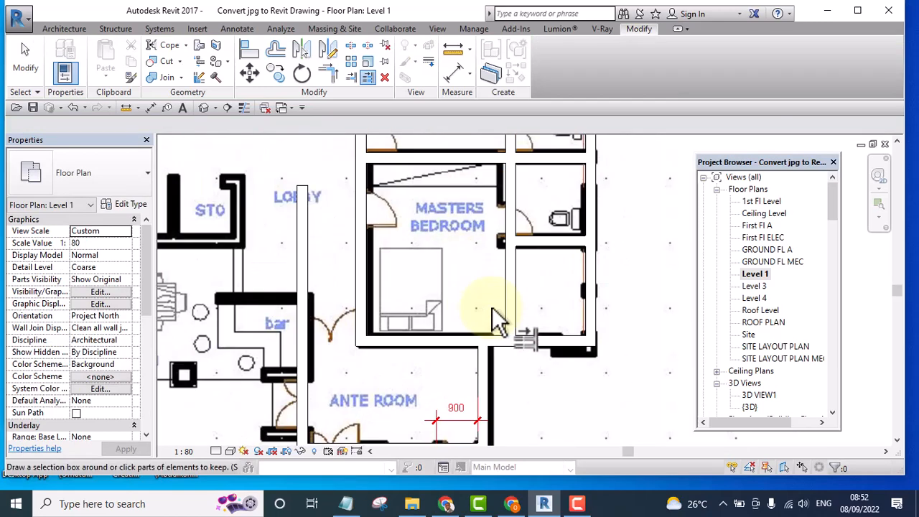
middle_click_drag(496, 316, 494, 352)
key("Escape")
- Trim the long wall between the bedrooms and their toilets to the wall below the masters bedroom's toilet
scroll(520, 334, "down", 1)
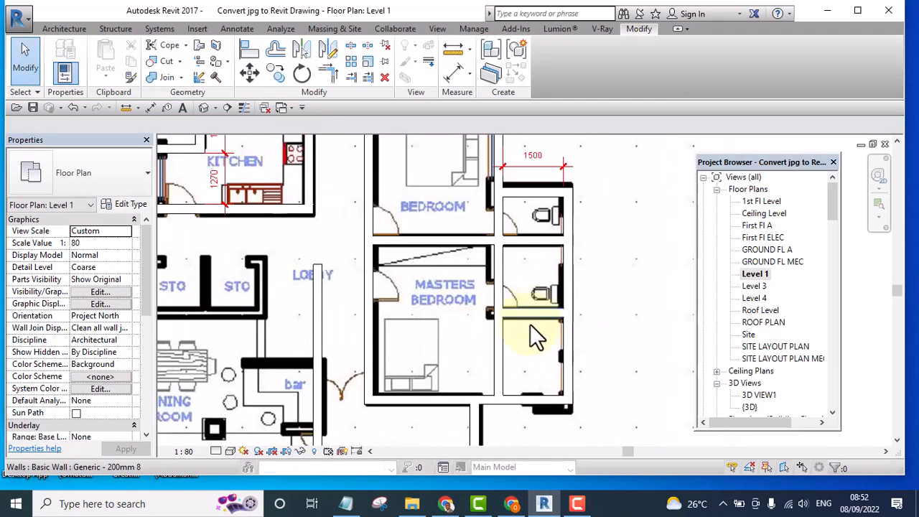
middle_click_drag(530, 324, 501, 374)
key("r")
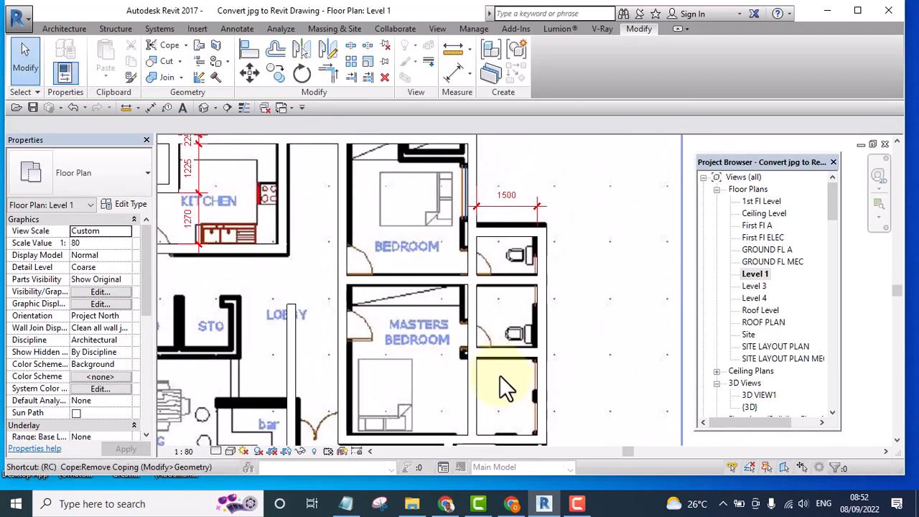
key("e")
key("x")
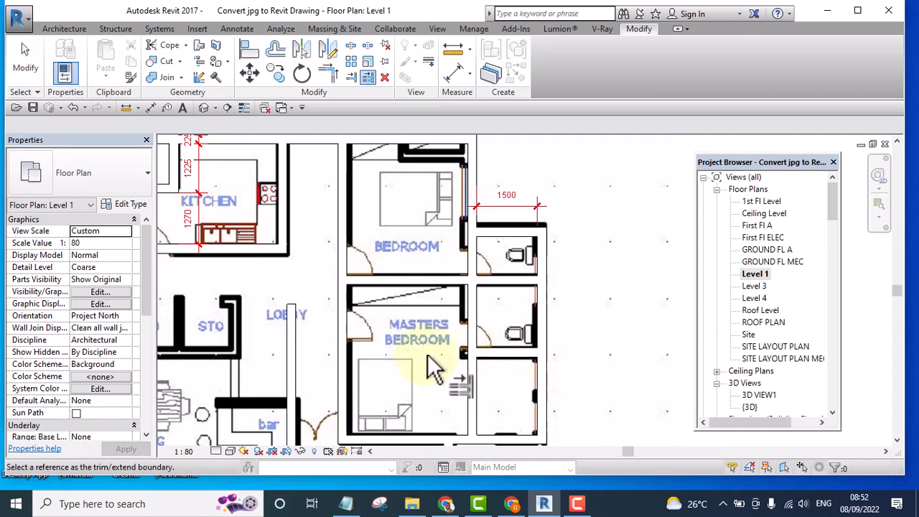
left_click(492, 361)
left_click(478, 329)
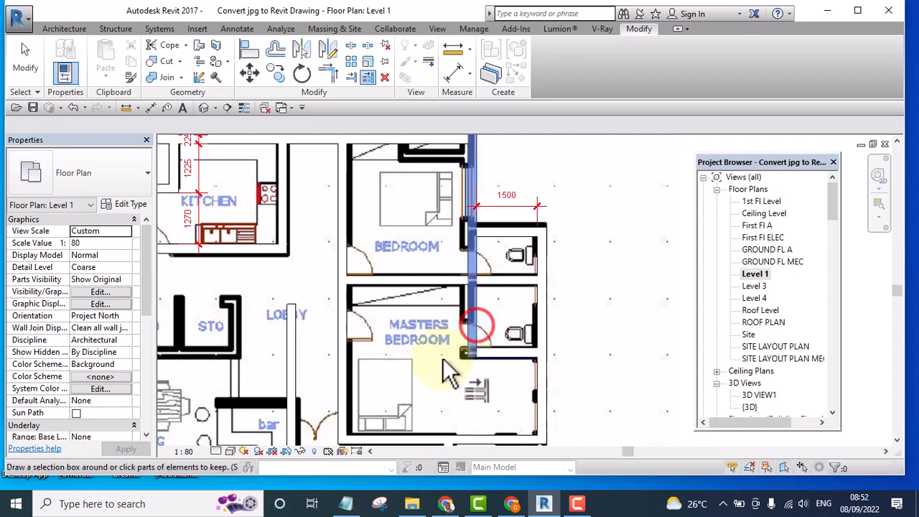
scroll(443, 357, "down", 3)
key("Escape")
key("Escape")
- Draw a horizontal wall about 2100 long over the bar's upper wall, using the same type as the lobby wall
scroll(453, 313, "up", 3)
middle_click_drag(440, 337, 485, 307)
scroll(474, 316, "down", 3)
scroll(431, 323, "up", 3)
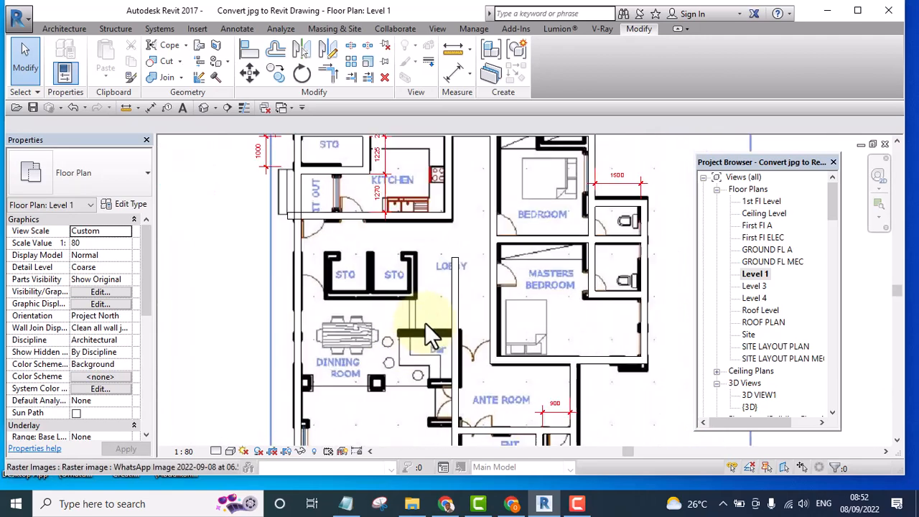
left_click(455, 297)
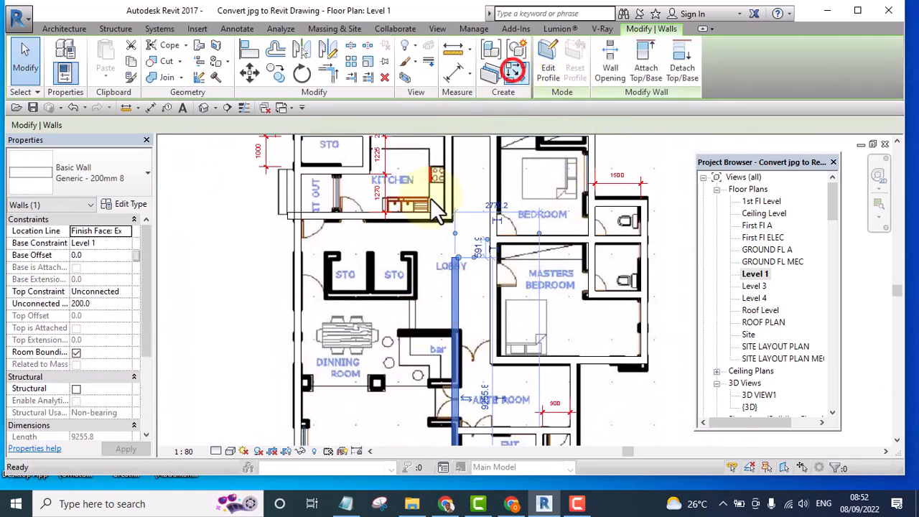
key("c")
key("s")
scroll(402, 330, "up", 2)
left_click(392, 332)
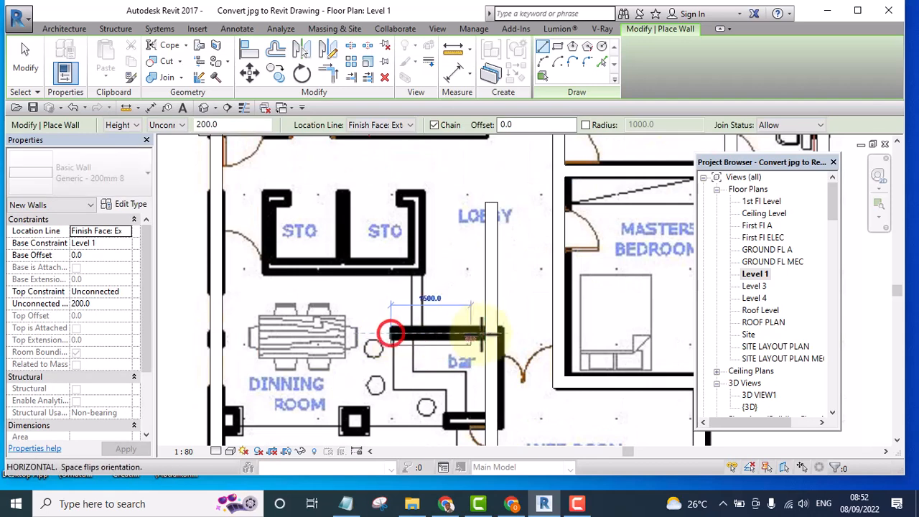
left_click(503, 332)
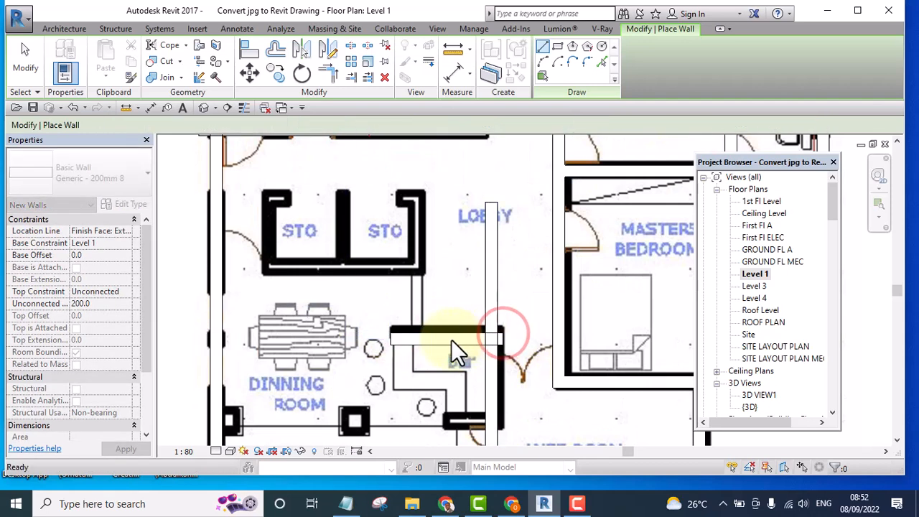
scroll(451, 340, "up", 2)
key("Escape")
key("Escape")
- Nudge the new bar wall upward onto the thick wall line in the image
left_click(448, 339)
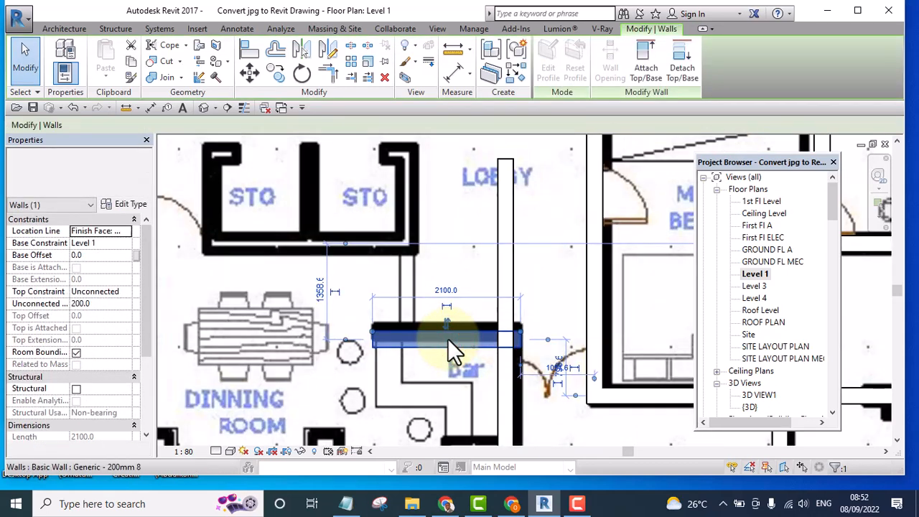
key("Up")
key("Up")
key("Up")
key("Up")
key("Up")
key("Up")
scroll(460, 338, "down", 3)
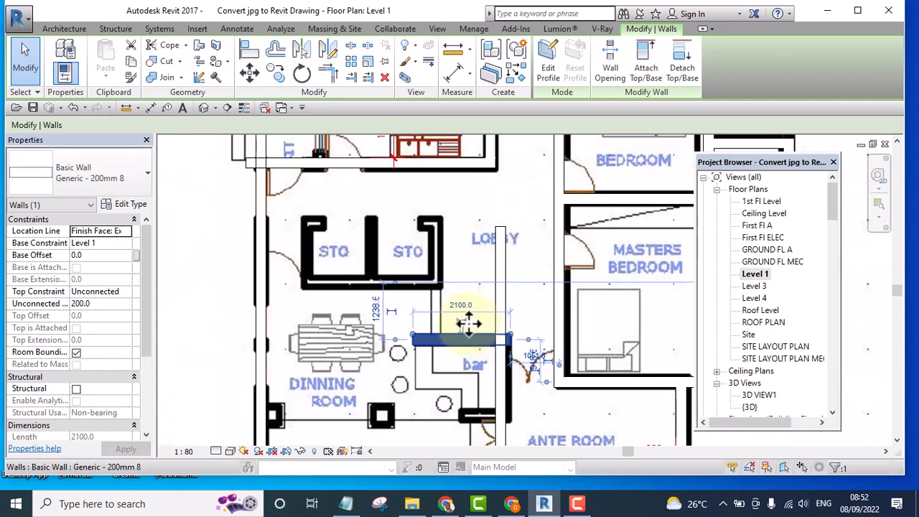
- Copy the bar wall onto the lower wall of the two stores, and the lobby wall onto the stores' right wall
left_click_drag(458, 337, 405, 280)
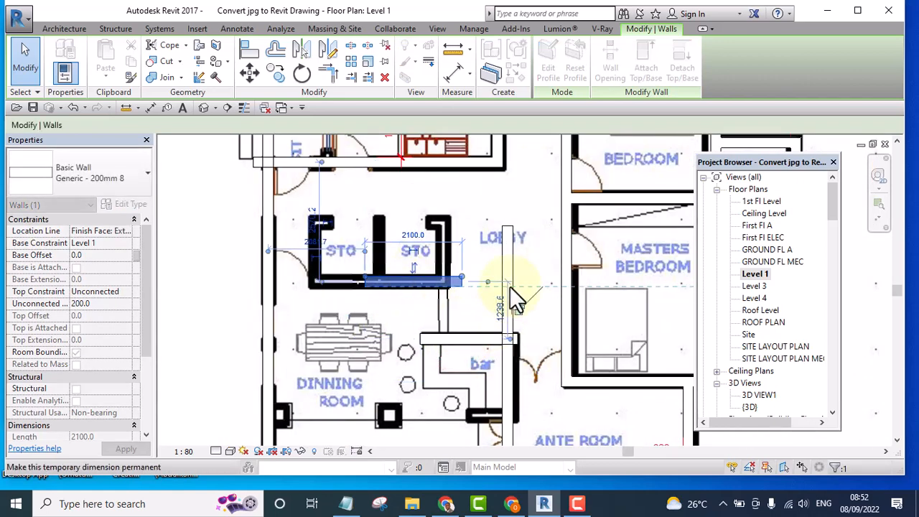
left_click(510, 252)
left_click_drag(509, 250, 396, 279)
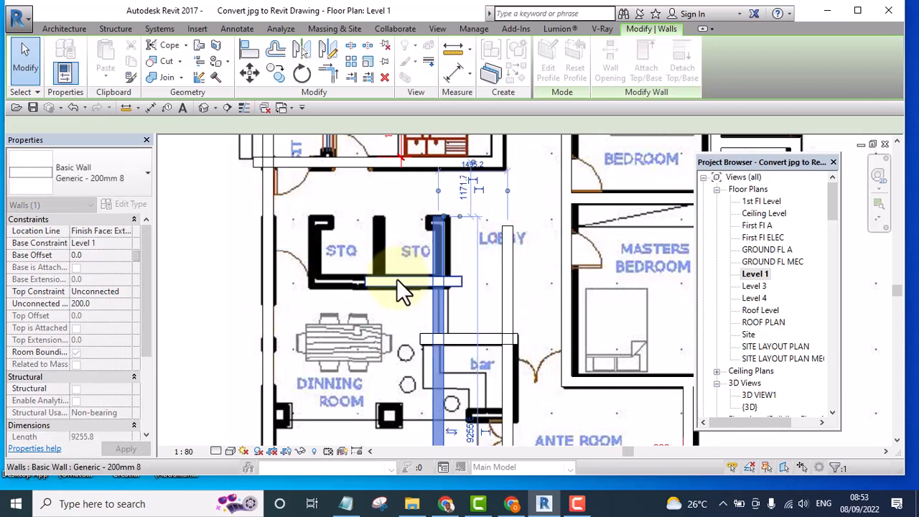
- Copy the stores' lower wall onto their upper edge, and their right wall onto their left edge
left_click(396, 280)
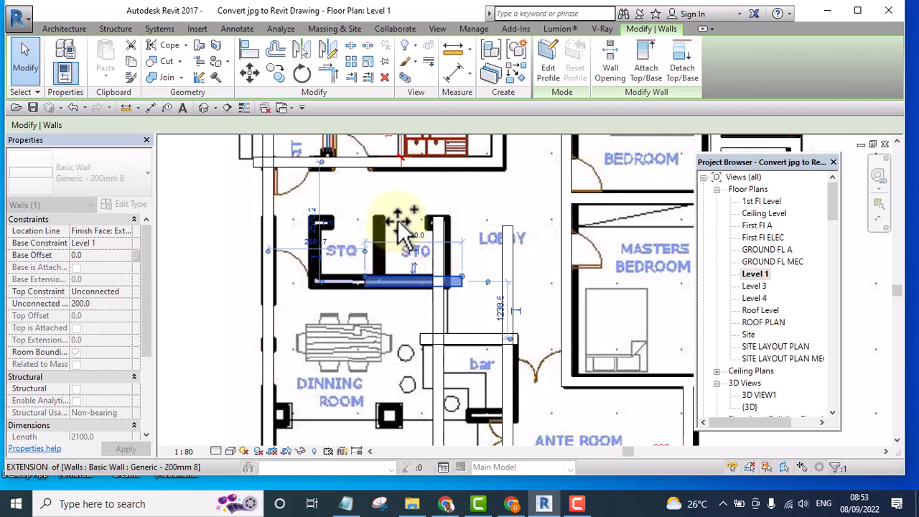
left_click_drag(402, 222, 404, 217)
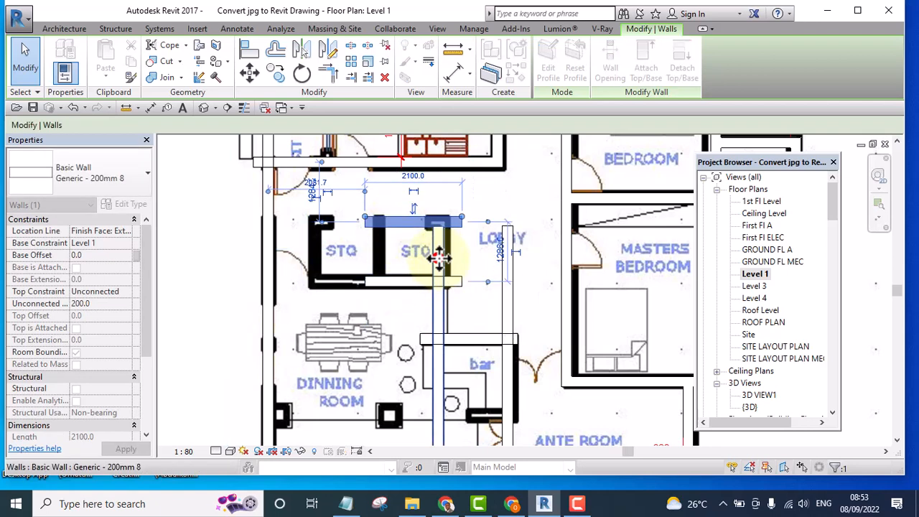
left_click_drag(440, 258, 314, 242)
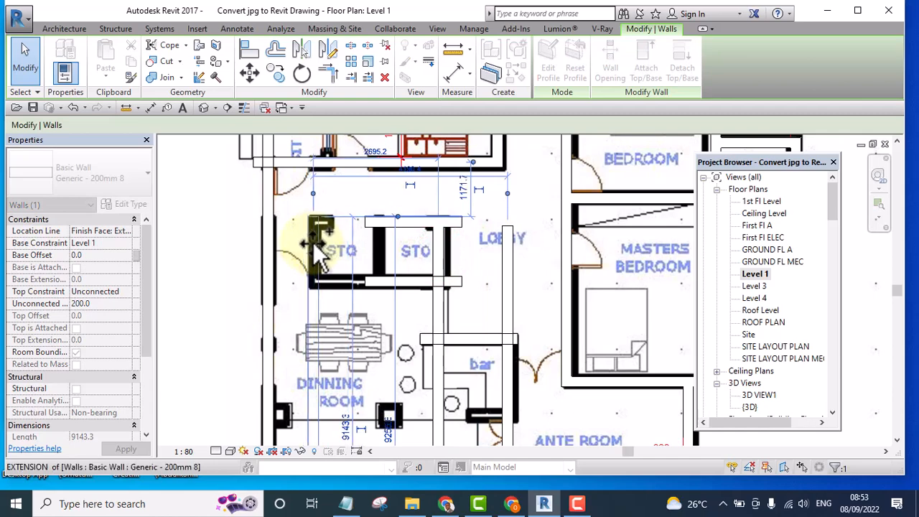
left_click(223, 234)
scroll(266, 246, "down", 3)
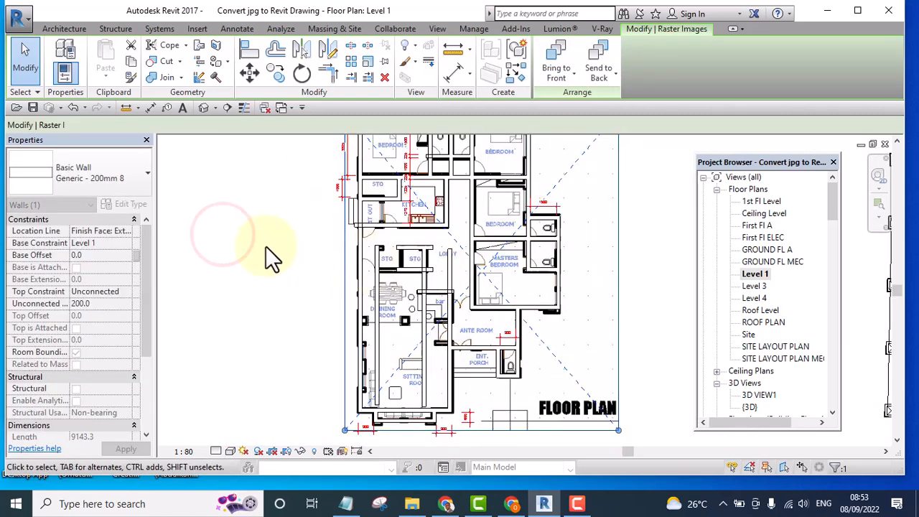
left_click(252, 238)
- Add an aligned dimension between the left outer wall's inner face and the outer face of the stores' left wall
scroll(380, 252, "up", 3)
scroll(380, 252, "up", 3)
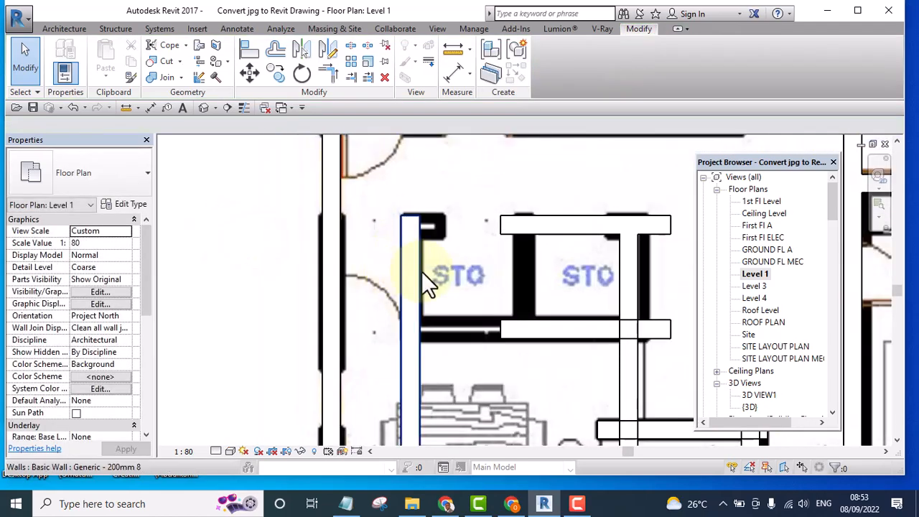
key("i")
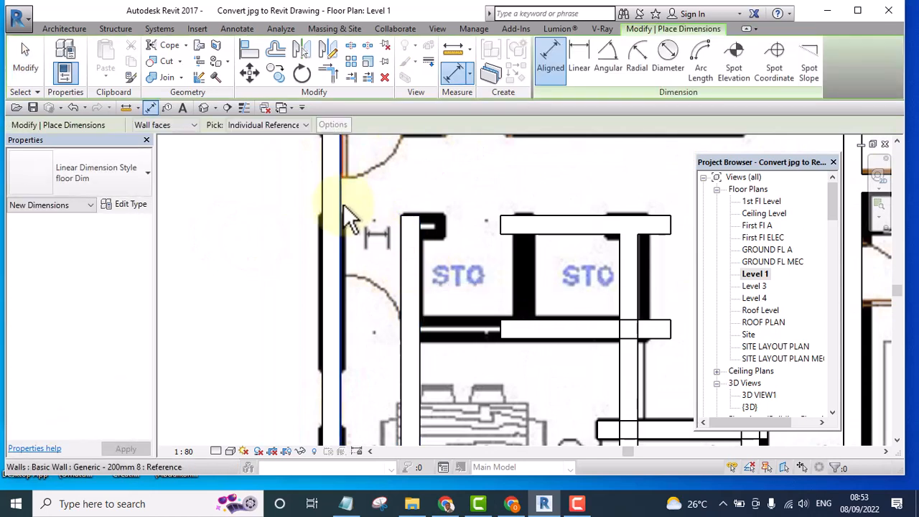
left_click(343, 204)
left_click(405, 261)
scroll(405, 280, "down", 2)
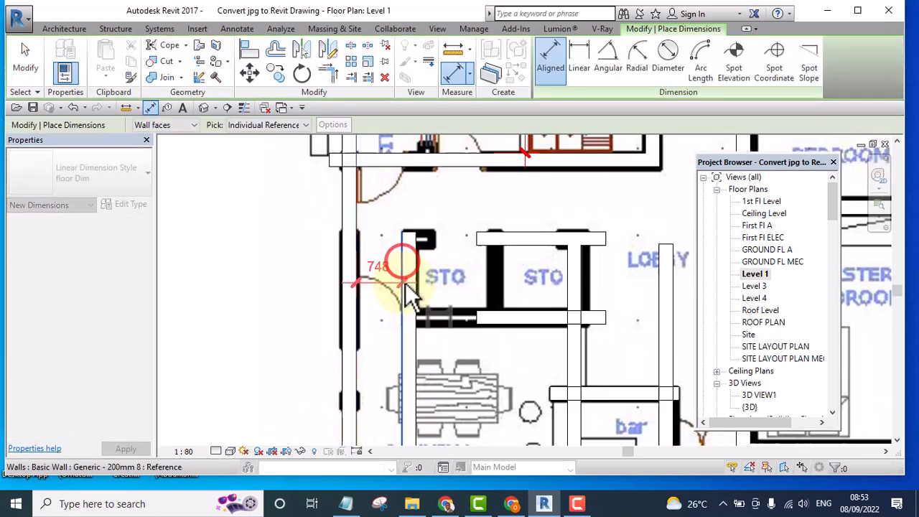
left_click(256, 253)
key("Escape")
key("Escape")
- Set the distance from the left outer wall to the stores' left wall to 900 by moving the store wall
scroll(393, 311, "up", 1)
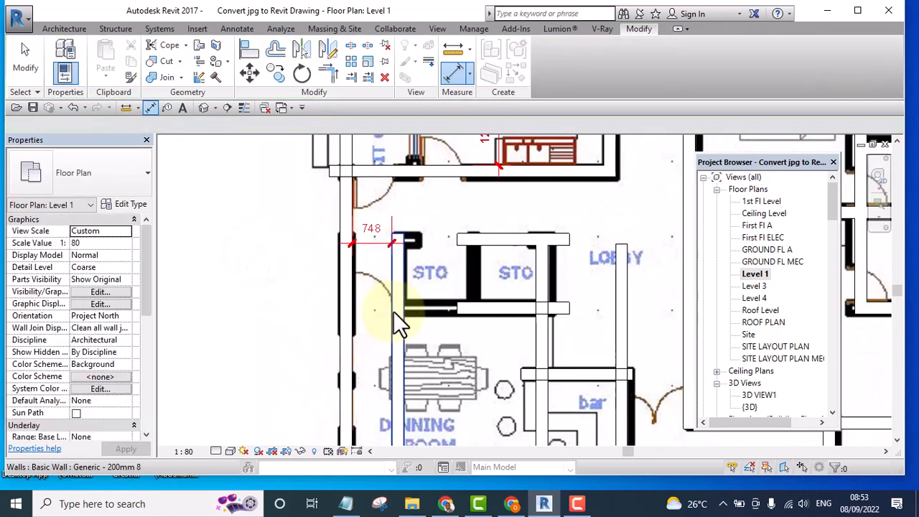
left_click(395, 314)
left_click(367, 228)
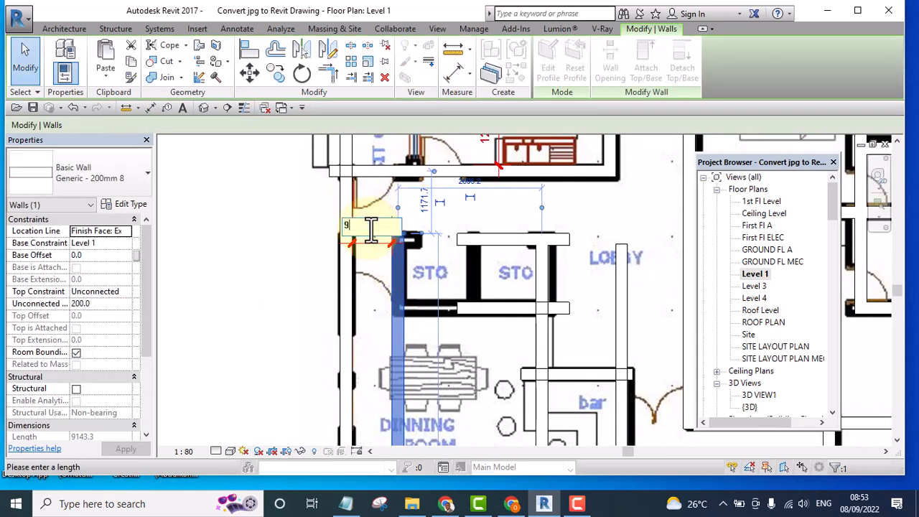
key("Return")
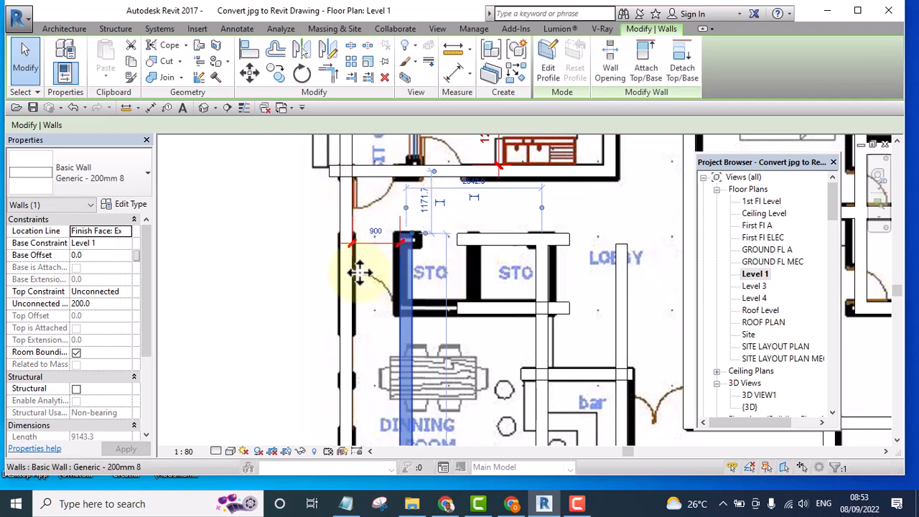
- Extend the stores' upper wall to meet their left wall
left_click(367, 77)
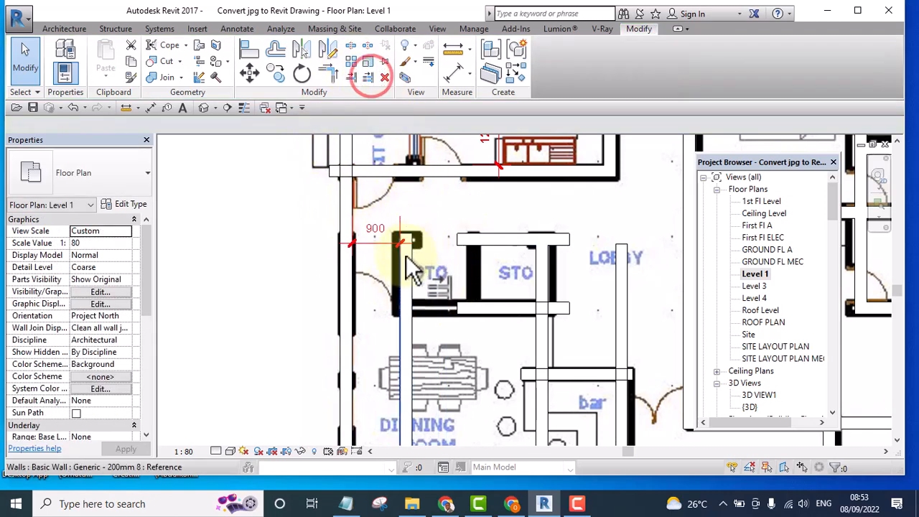
left_click(405, 256)
left_click(471, 241)
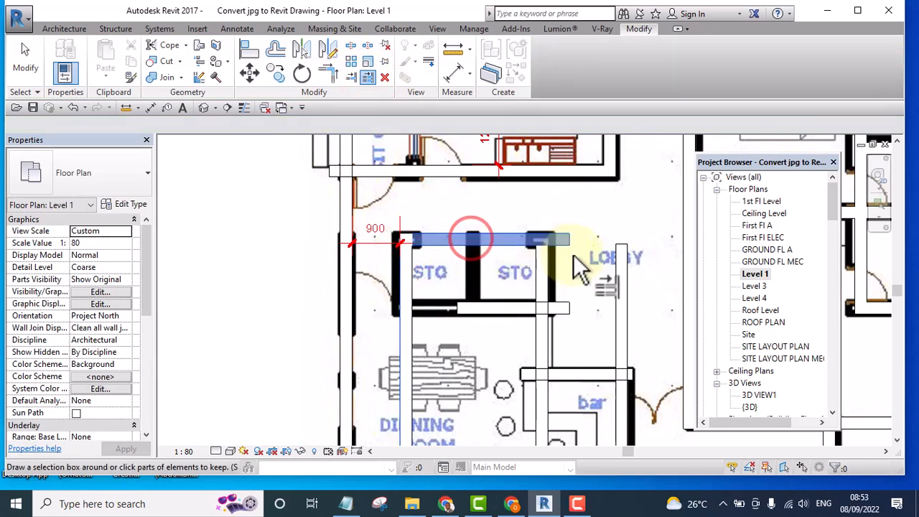
left_click(590, 208)
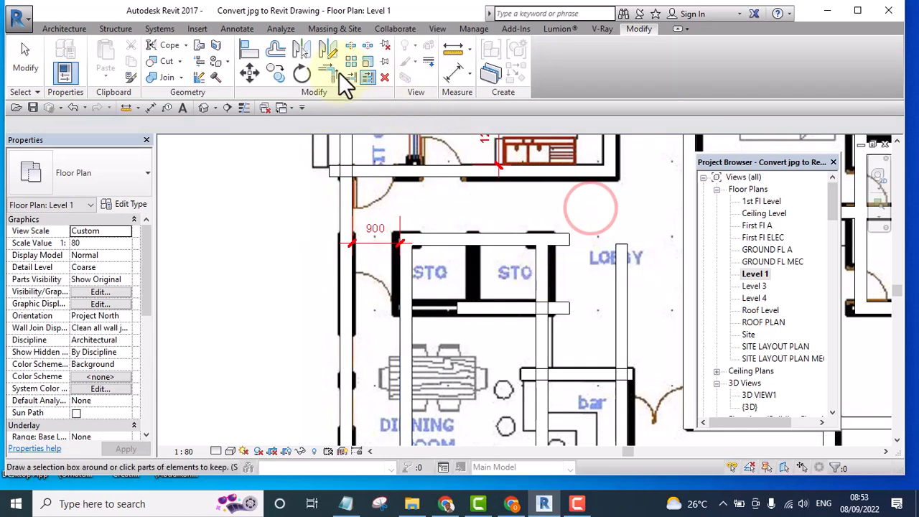
- Trim the stores' upper and right walls into a corner
left_click(327, 73)
left_click(501, 239)
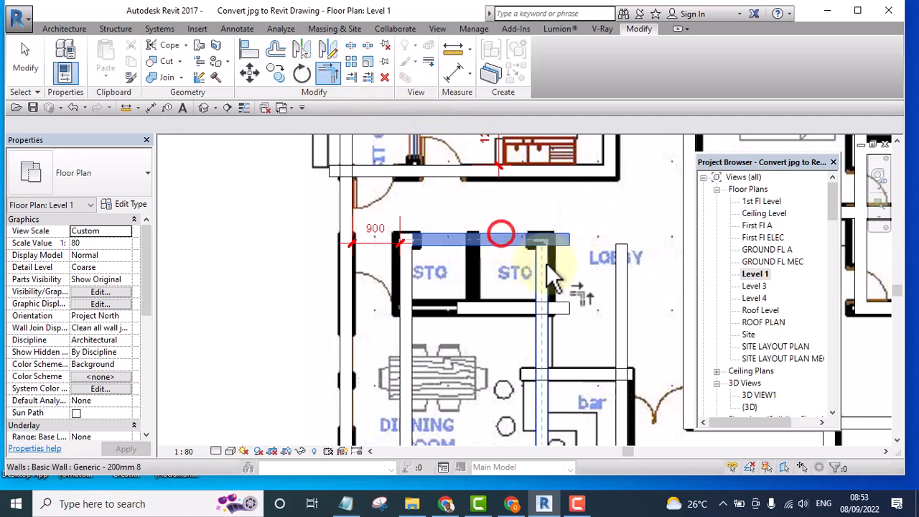
left_click(546, 263)
scroll(524, 263, "down", 1)
scroll(467, 180, "up", 1)
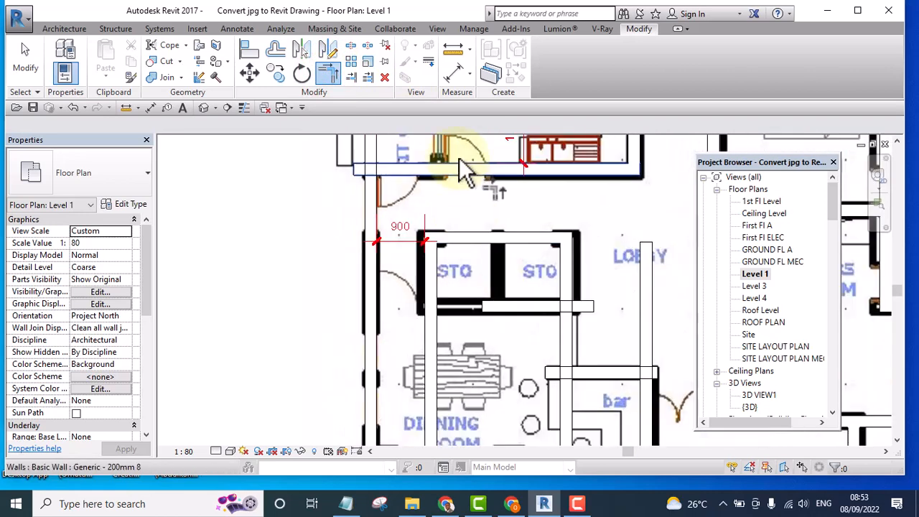
- Trim the stores' left wall to their lower wall, keeping the part beside the store
left_click(368, 76)
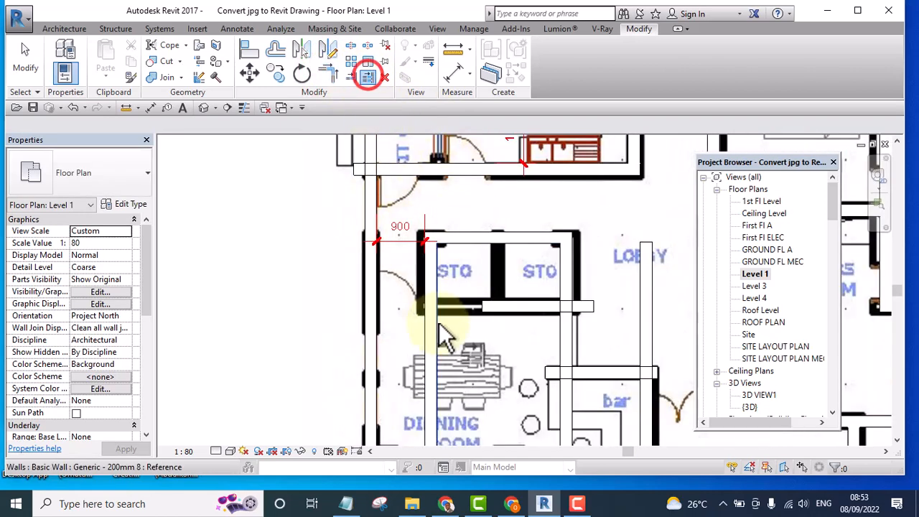
left_click(505, 313)
left_click(425, 282)
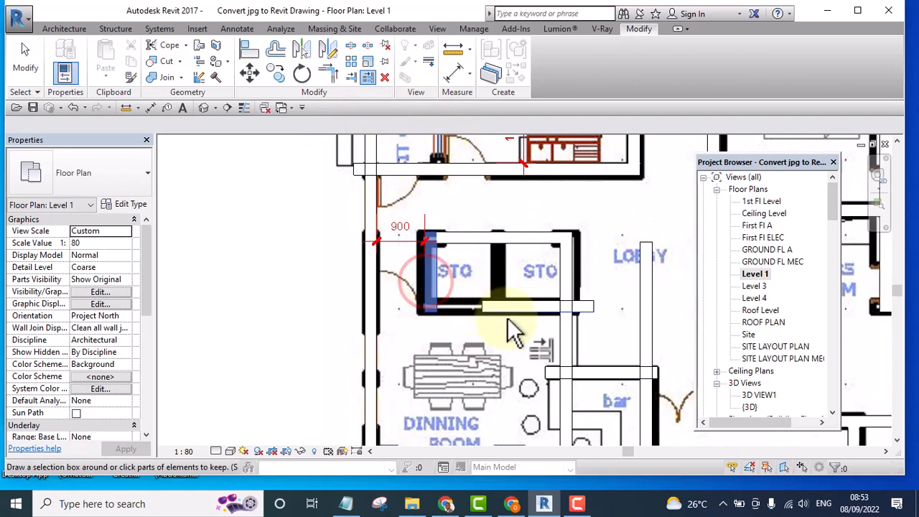
scroll(507, 317, "up", 1)
left_click(507, 320)
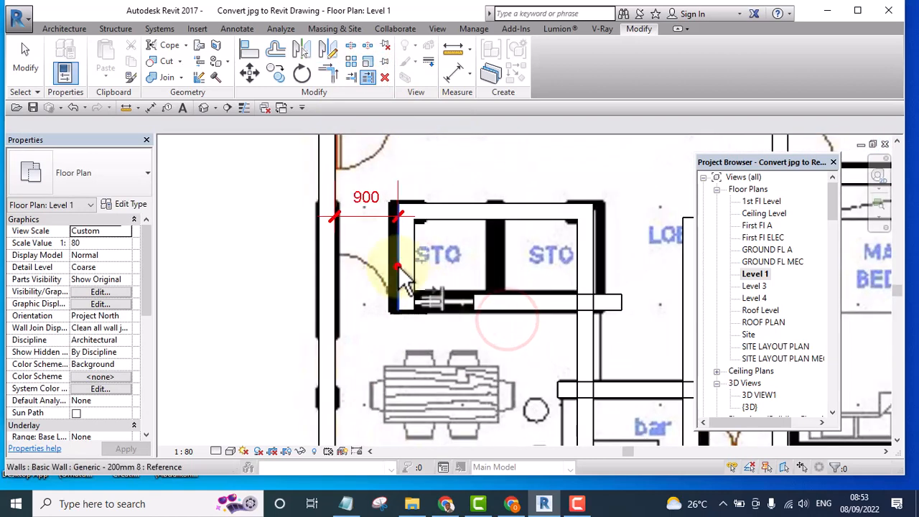
- Extend the stores' lower wall past their left wall to the left outer wall
left_click(510, 305)
left_click(324, 293)
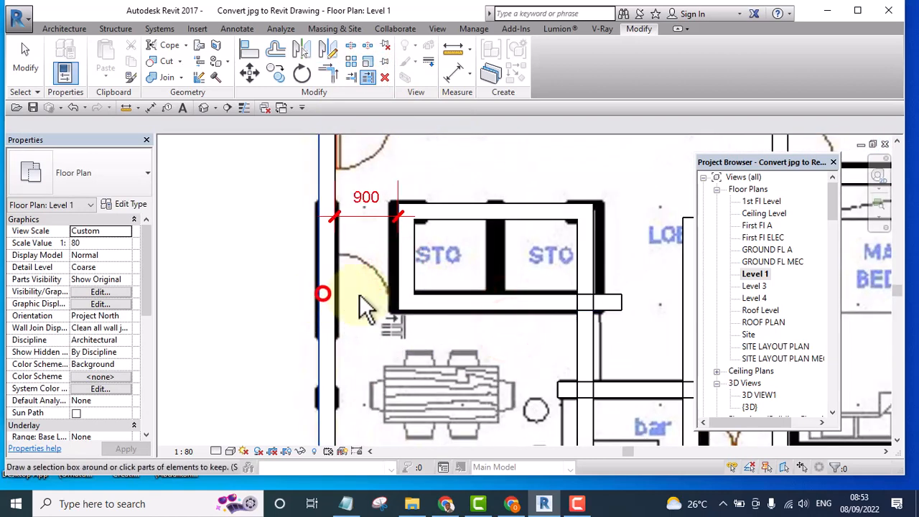
left_click(437, 305)
- Trim the overhanging end of the stores' lower wall back to the stores' right wall
scroll(556, 309, "down", 1)
scroll(557, 309, "down", 3)
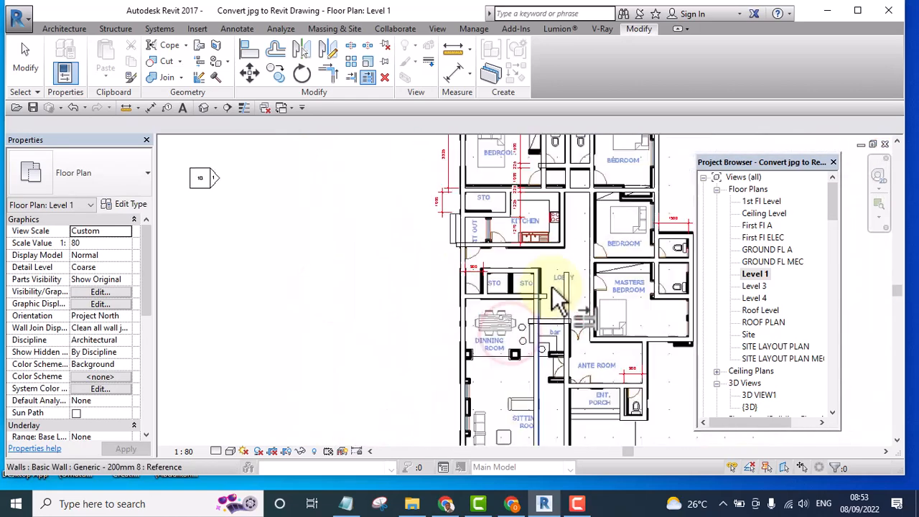
scroll(560, 287, "up", 3)
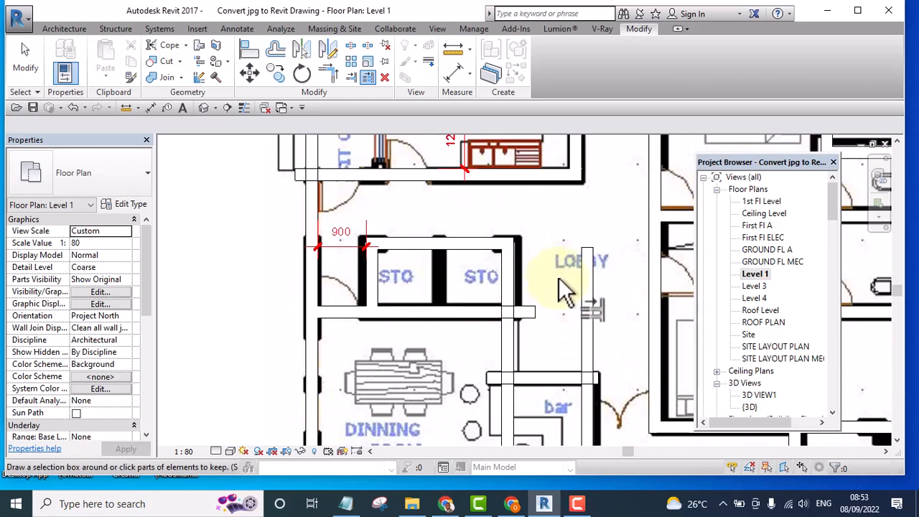
left_click(487, 311)
scroll(481, 306, "down", 2)
scroll(535, 319, "up", 1)
- Trim the long wall beside the bar to the bar's upper wall, keeping the part below it
left_click(531, 309)
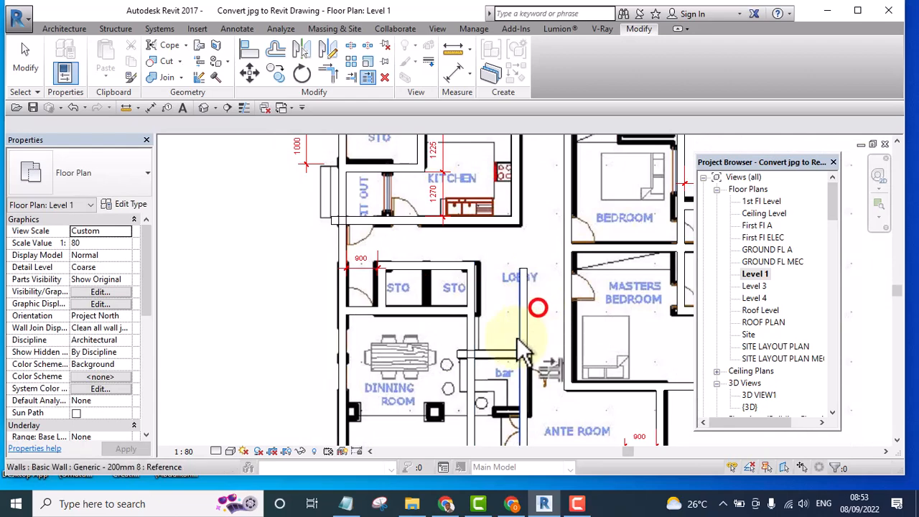
left_click(507, 350)
left_click(520, 386)
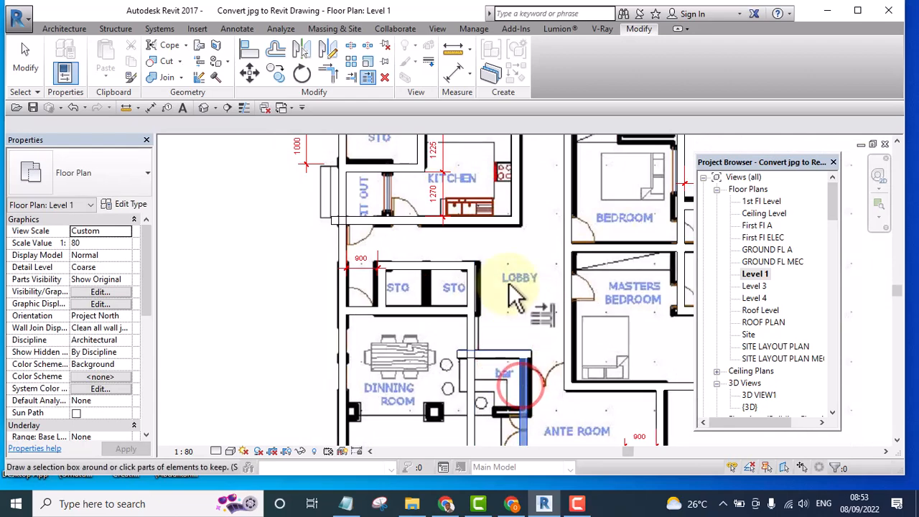
- Trim the stores' right wall to the bar's upper wall, keeping the part above it
scroll(509, 287, "down", 3)
scroll(509, 316, "up", 3)
scroll(491, 287, "up", 2)
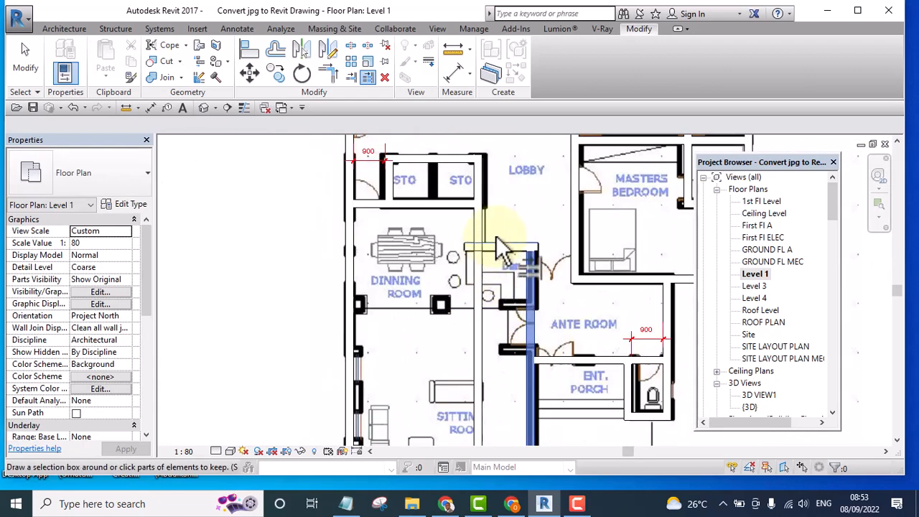
left_click(525, 191)
left_click(493, 246)
left_click(475, 224)
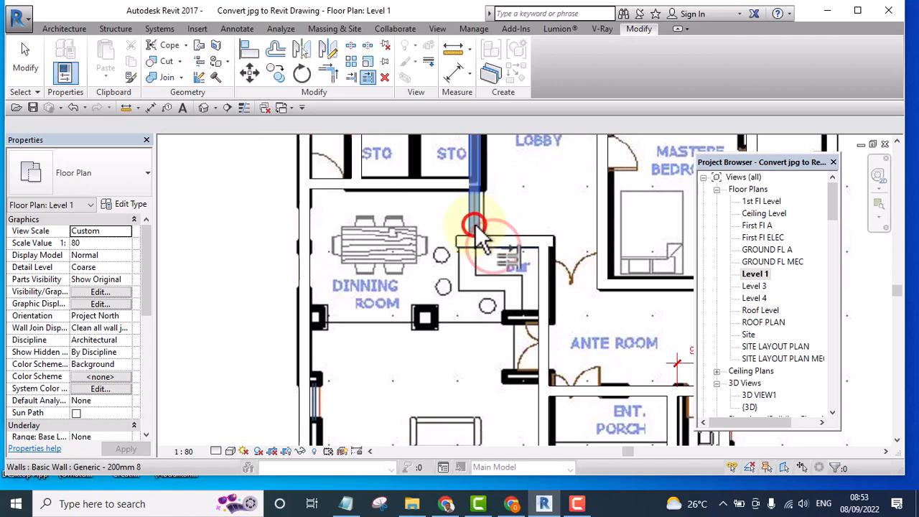
- Draw a matching horizontal wall about 915 mm long below the bar, ending at the long wall beside the ante room
scroll(474, 223, "down", 3)
scroll(480, 217, "up", 2)
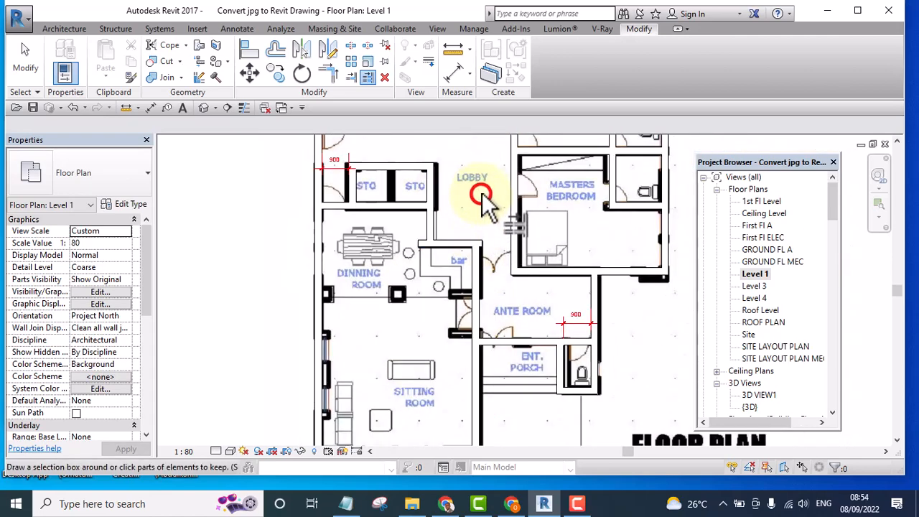
scroll(482, 195, "down", 2)
scroll(495, 348, "up", 1)
middle_click_drag(487, 326, 482, 373)
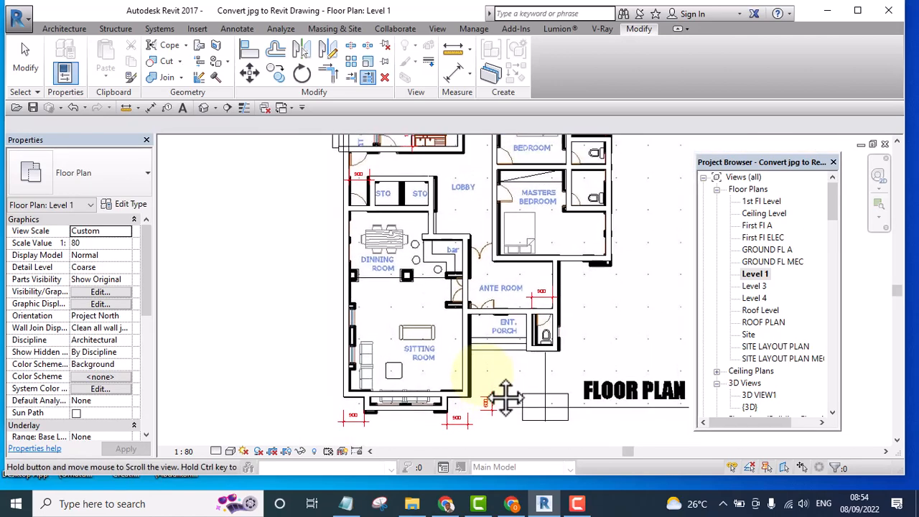
scroll(465, 237, "up", 3)
left_click(459, 277)
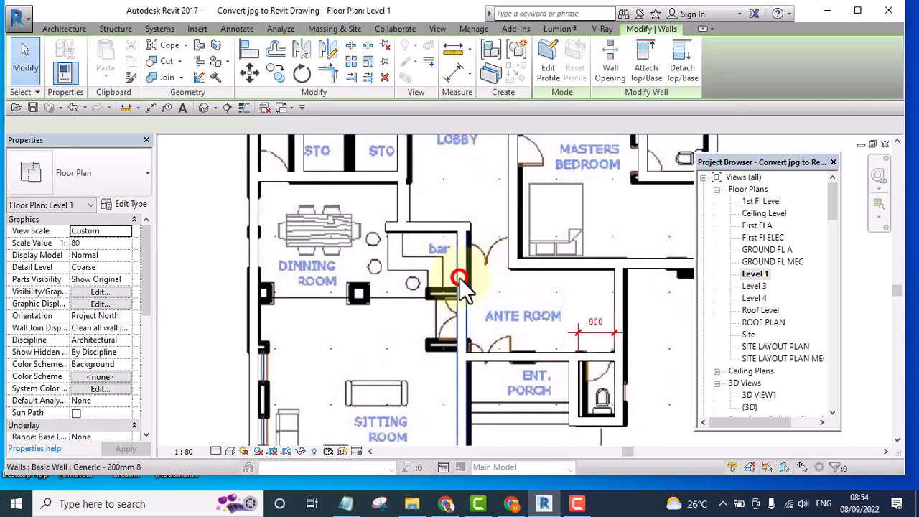
left_click(514, 72)
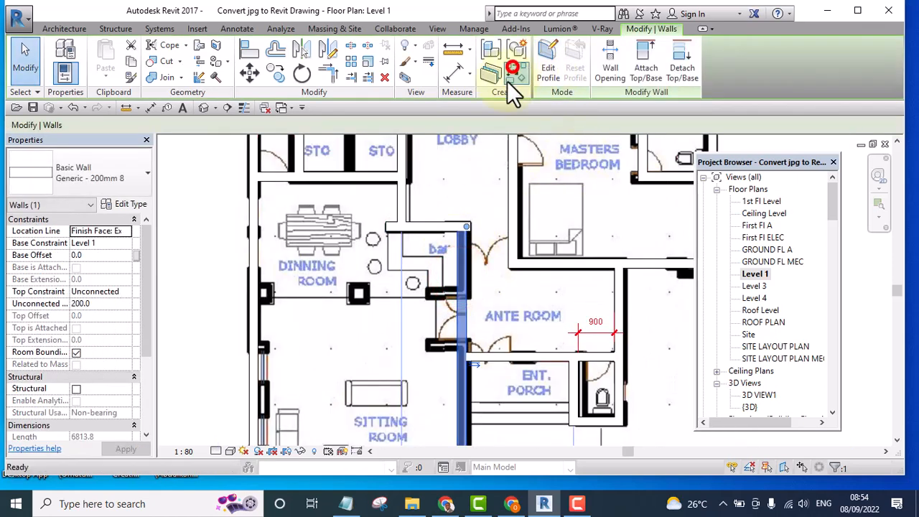
scroll(435, 286, "up", 2)
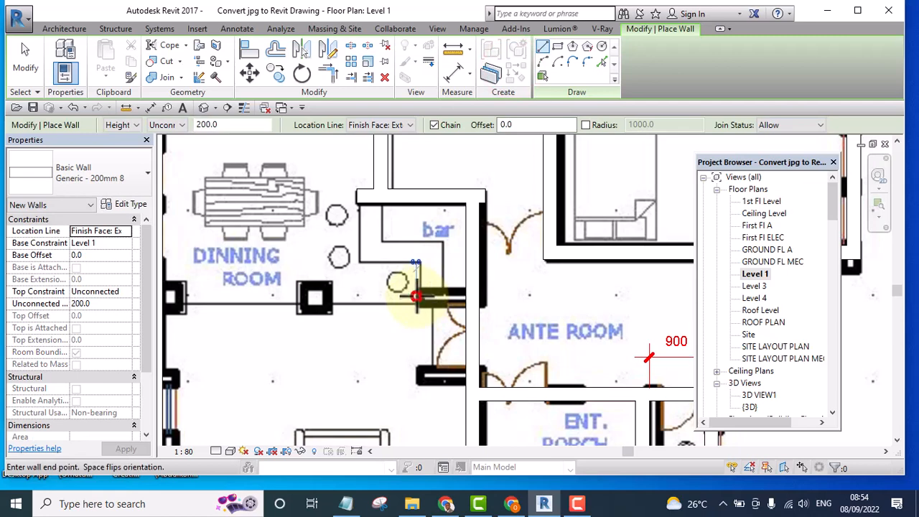
left_click(471, 296)
key("Escape")
key("Escape")
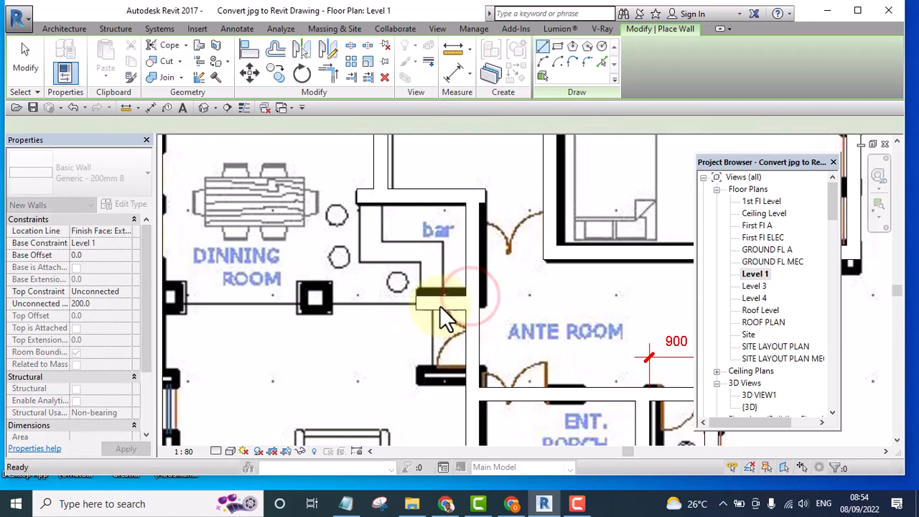
- Move the short wall below the bar to 1500 mm from the ante room's lower wall
left_click(438, 300)
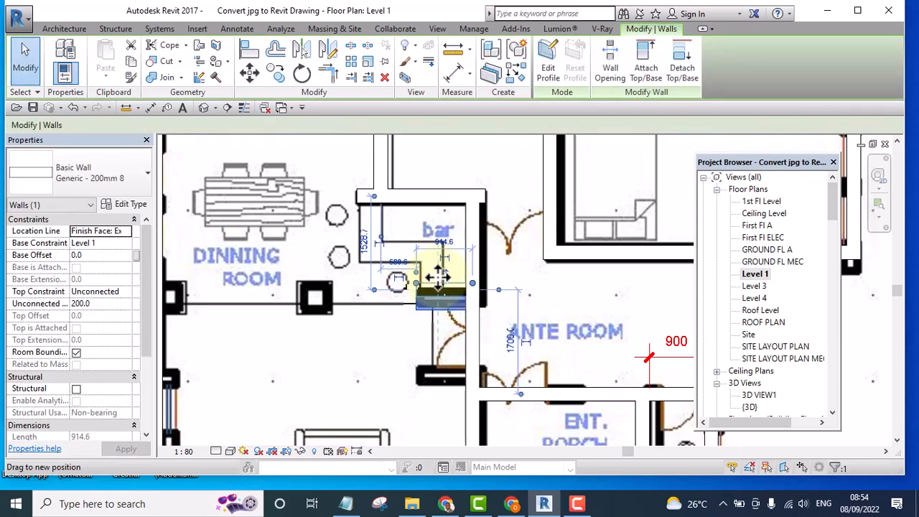
left_click_drag(438, 275, 439, 270)
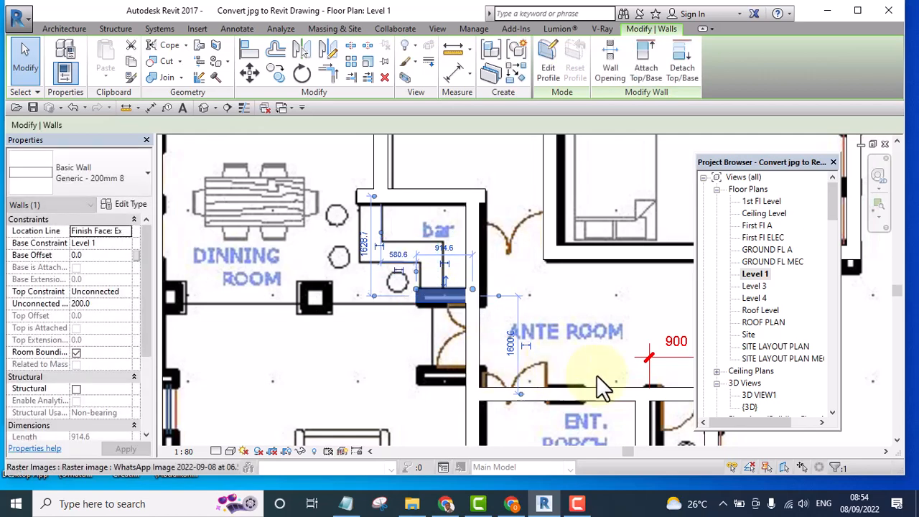
scroll(422, 278, "down", 3)
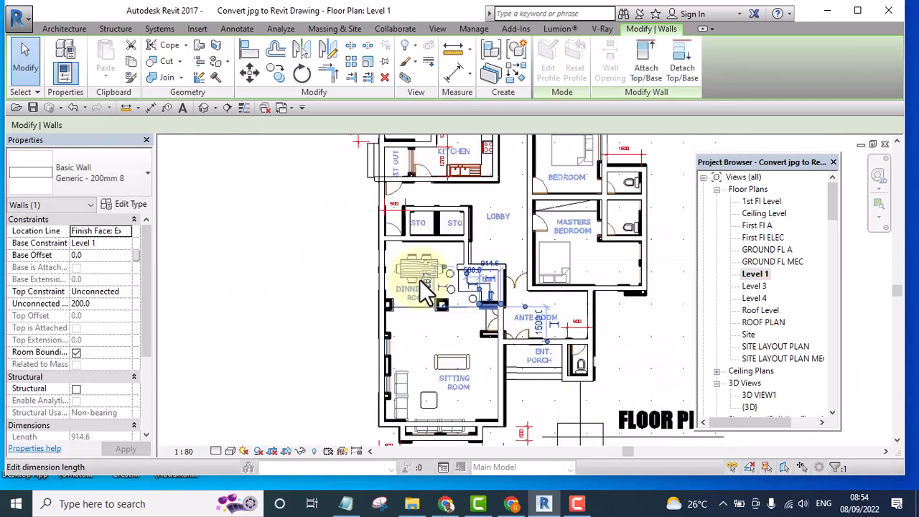
left_click(301, 229)
- Examine the traced walls around the dining room, bar, sitting room and ante room against the floor plan image
scroll(301, 229, "down", 2)
scroll(585, 277, "up", 3)
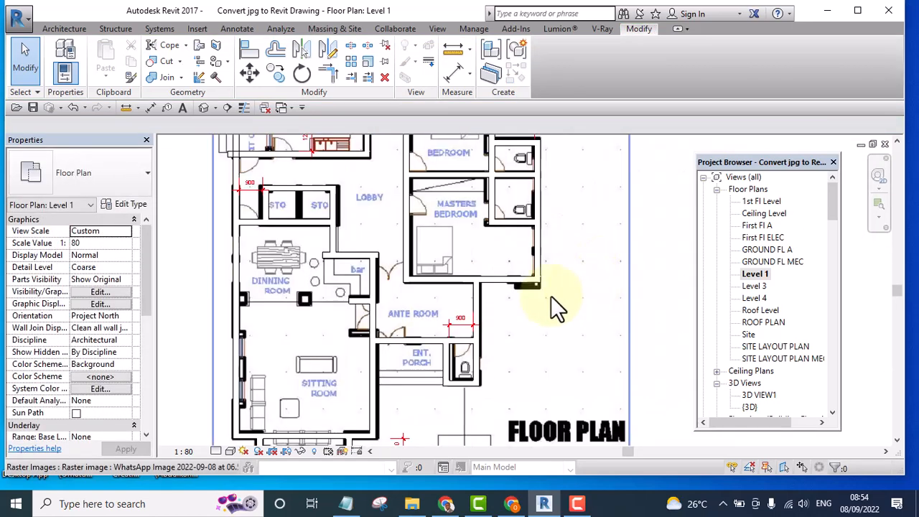
middle_click_drag(501, 300, 539, 251)
scroll(550, 266, "down", 2)
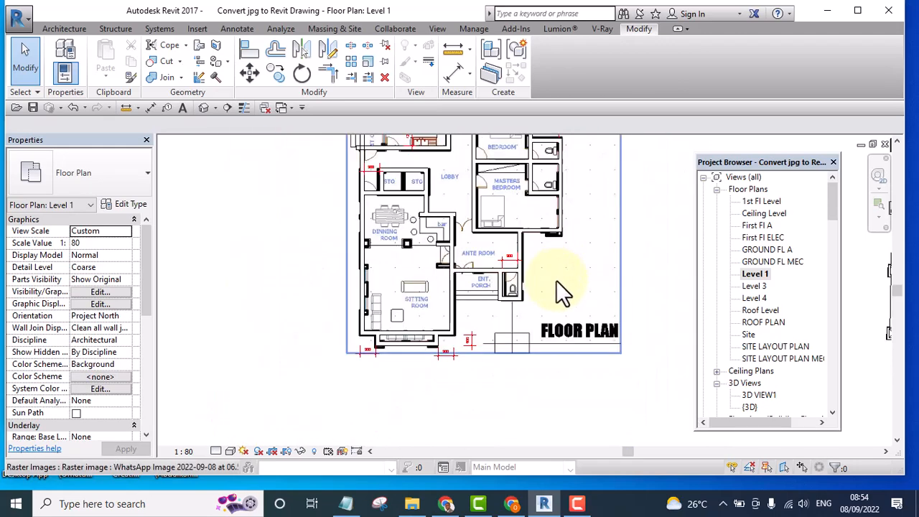
scroll(432, 262, "up", 1)
scroll(434, 266, "up", 4)
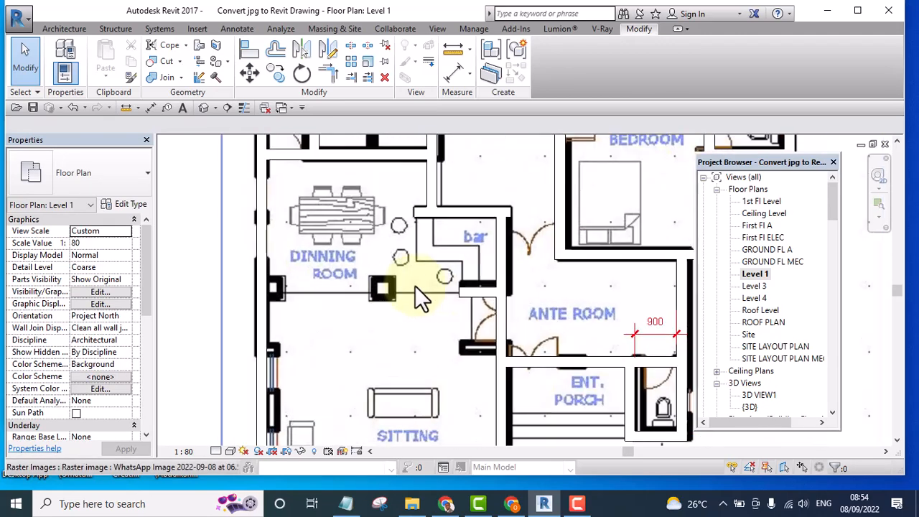
scroll(446, 343, "down", 3)
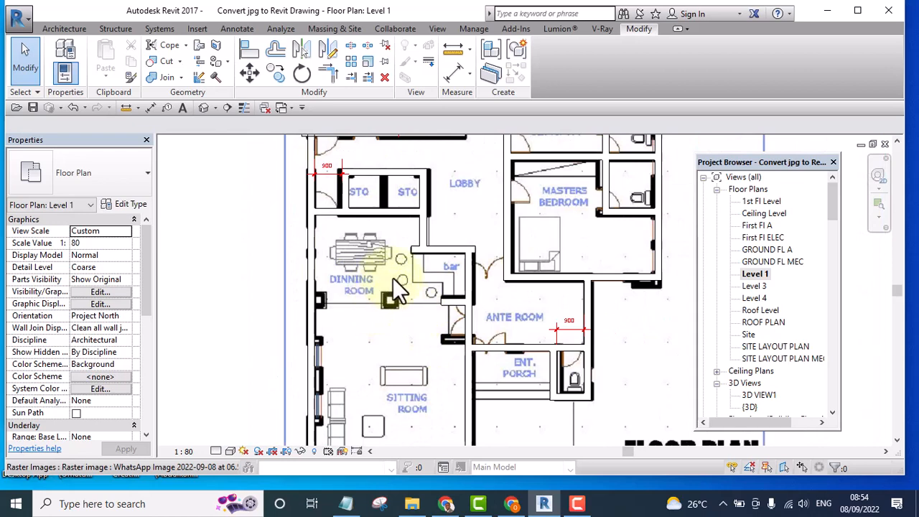
scroll(393, 280, "down", 2)
scroll(392, 223, "up", 4)
- Draw a matching partition wall between the two stores, about 1200 mm from their left wall, joining their upper and lower walls
left_click(384, 253)
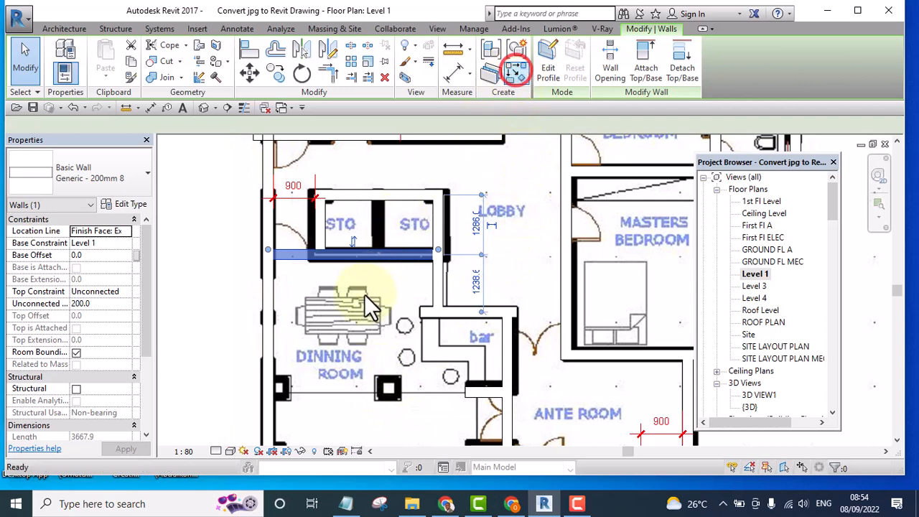
key("c")
key("s")
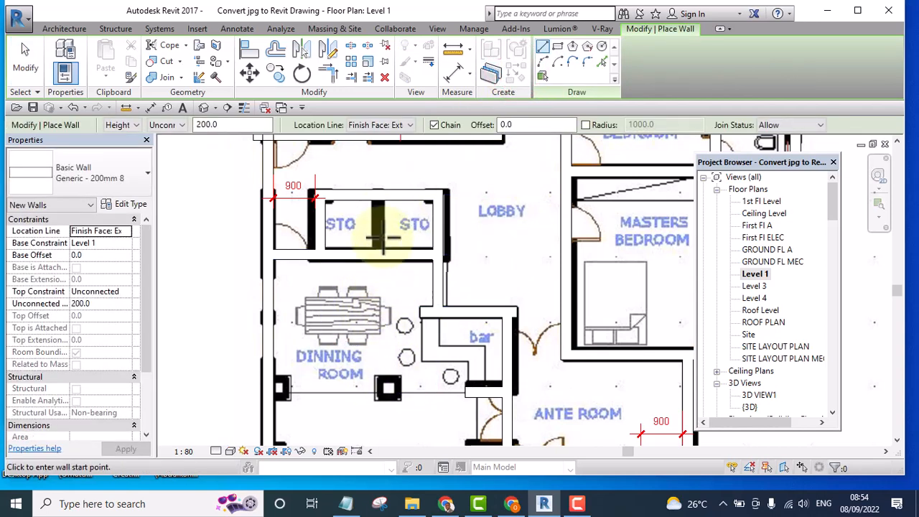
left_click(378, 189)
left_click(376, 248)
key("Escape")
key("Escape")
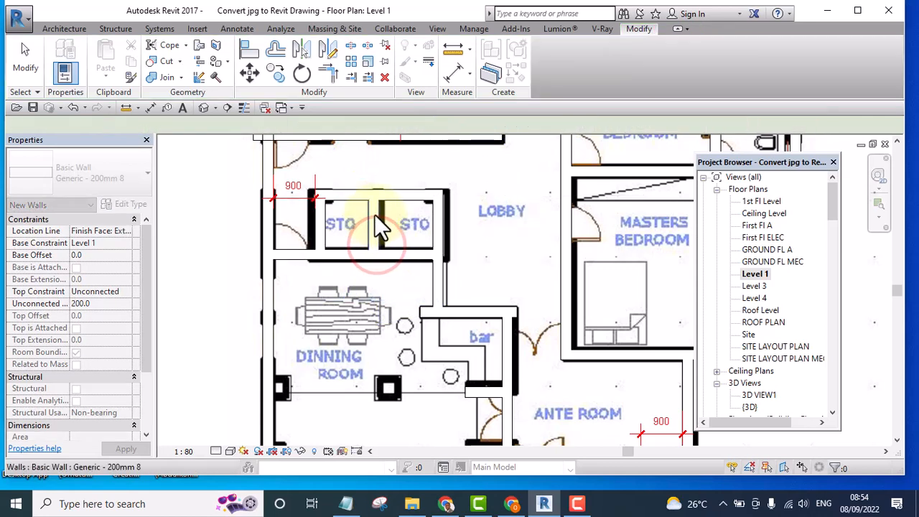
scroll(374, 214, "up", 3)
left_click(378, 217)
left_click_drag(385, 232, 377, 219)
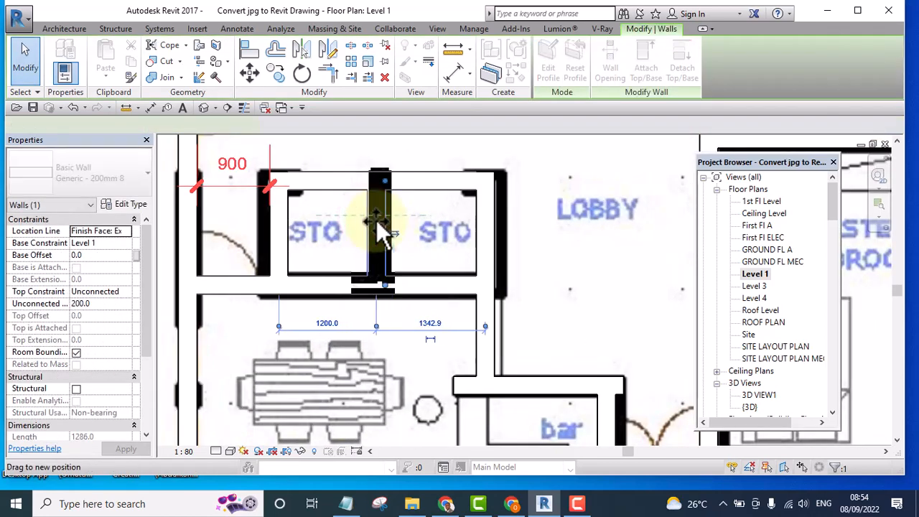
- Place an aligned dimension between the kitchen's lower wall and the stores' upper wall
middle_click_drag(420, 257, 386, 263)
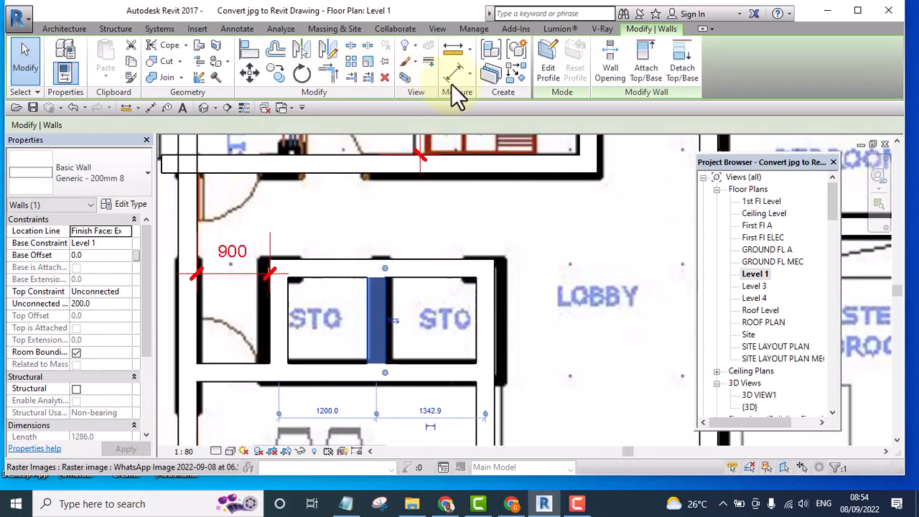
left_click(454, 73)
left_click(427, 257)
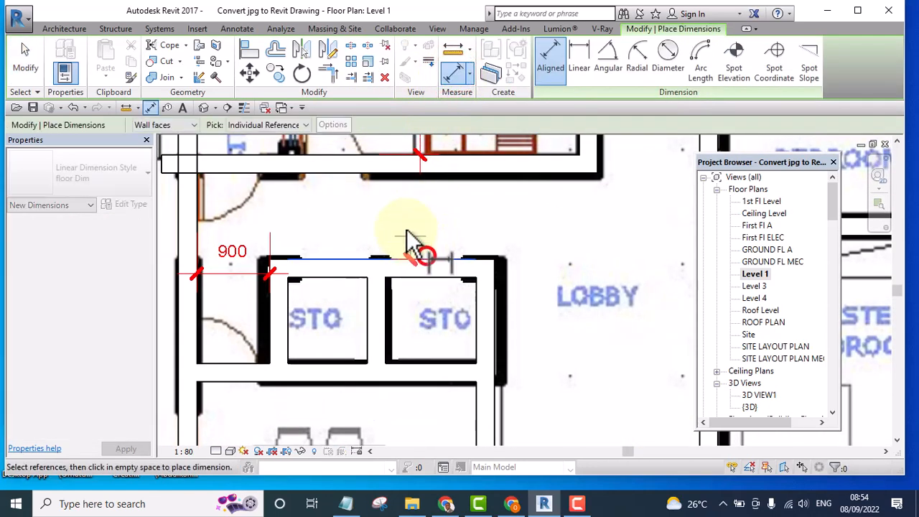
left_click(349, 176)
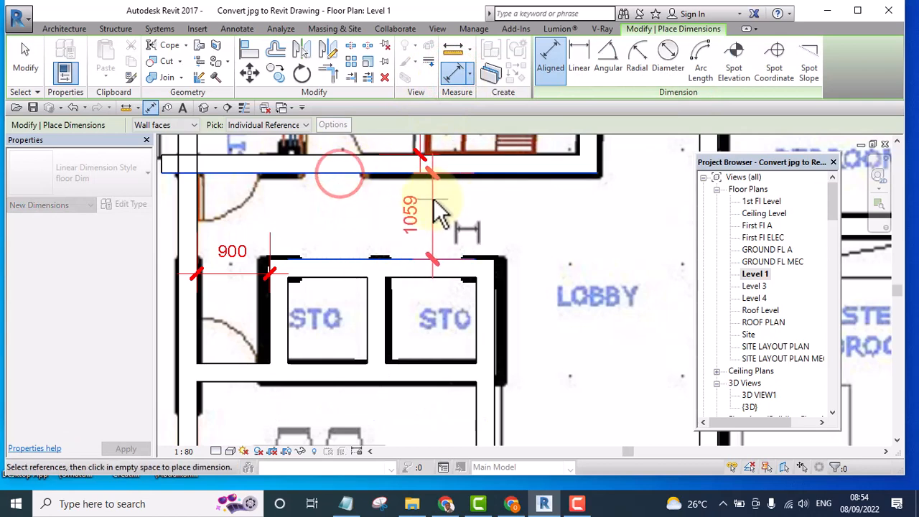
left_click(435, 215)
key("Escape")
key("Escape")
- Set the distance between the kitchen's lower wall and the stores' upper wall to 1000 by moving the stores' wall
left_click(339, 269)
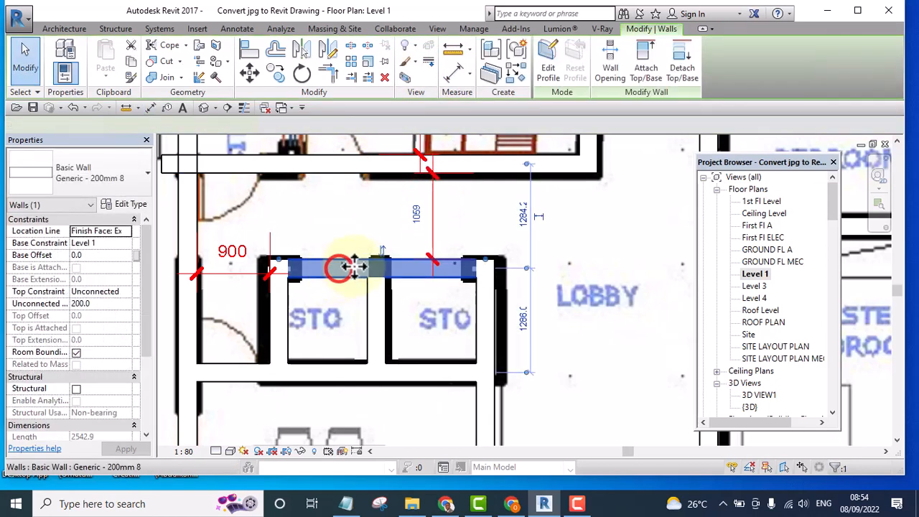
left_click(416, 216)
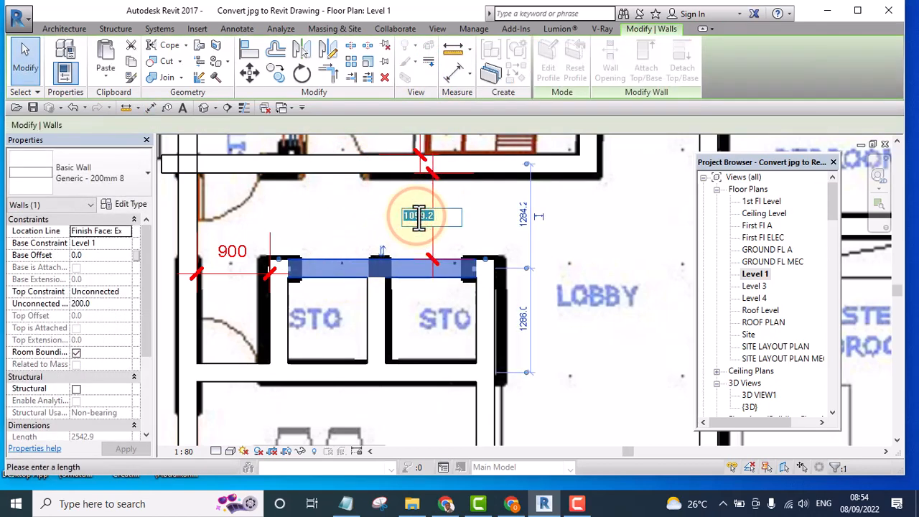
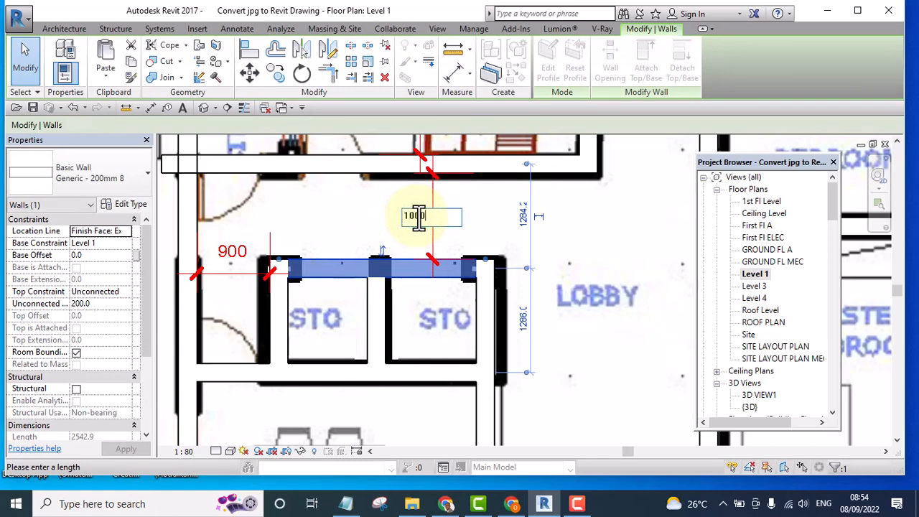
type("1000")
key("Return")
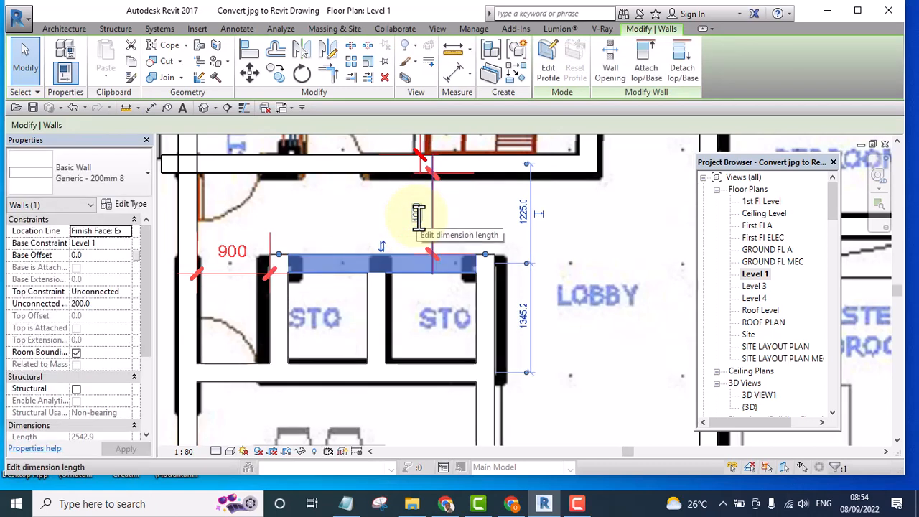
scroll(512, 215, "down", 3)
left_click(280, 202)
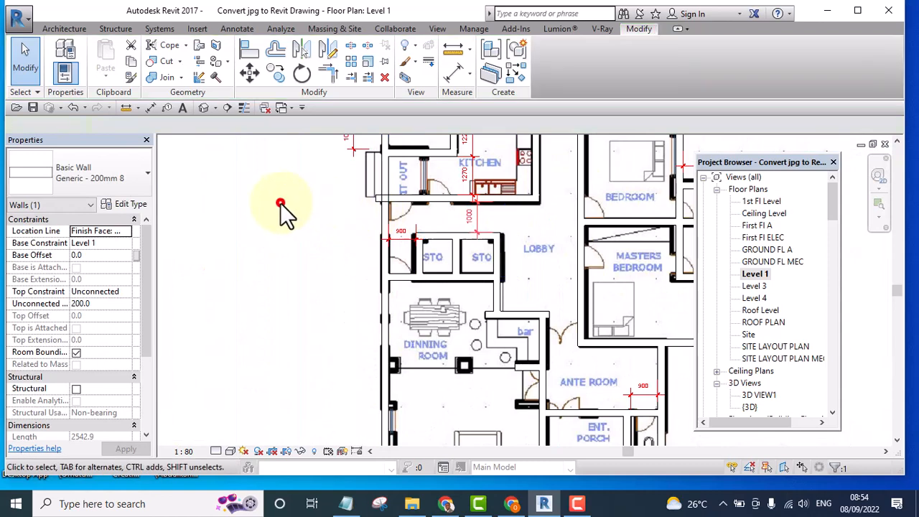
- Extend the 1000 dimension to include the thickness of the stores' upper wall and the inner face of their lower wall
middle_click_drag(316, 259, 257, 266)
scroll(385, 262, "up", 4)
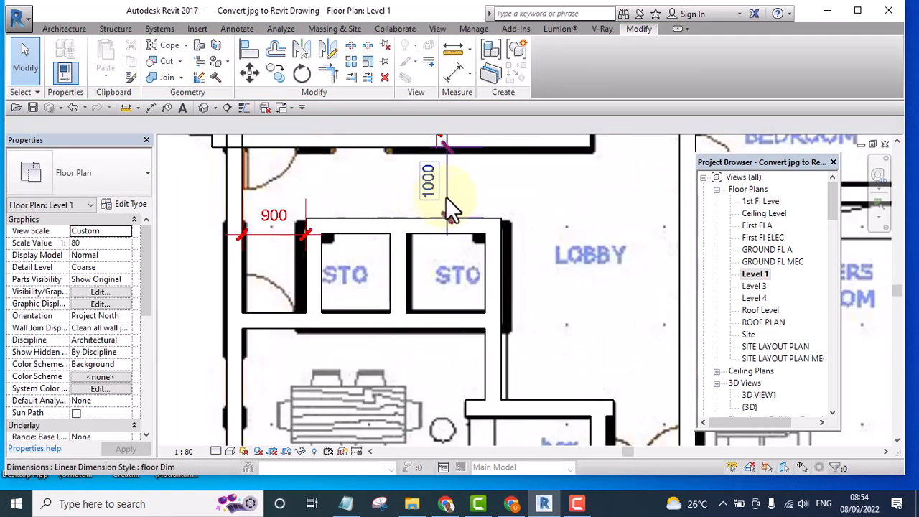
left_click(448, 195)
left_click(713, 68)
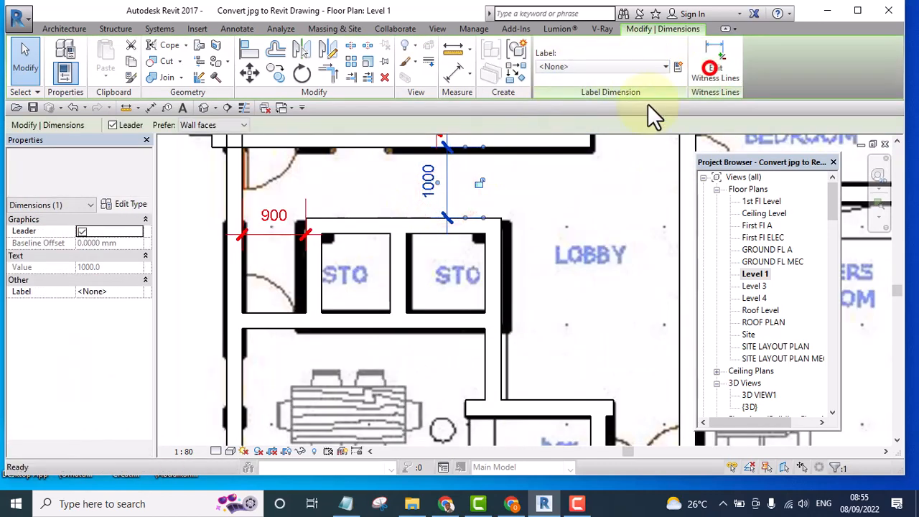
left_click(422, 237)
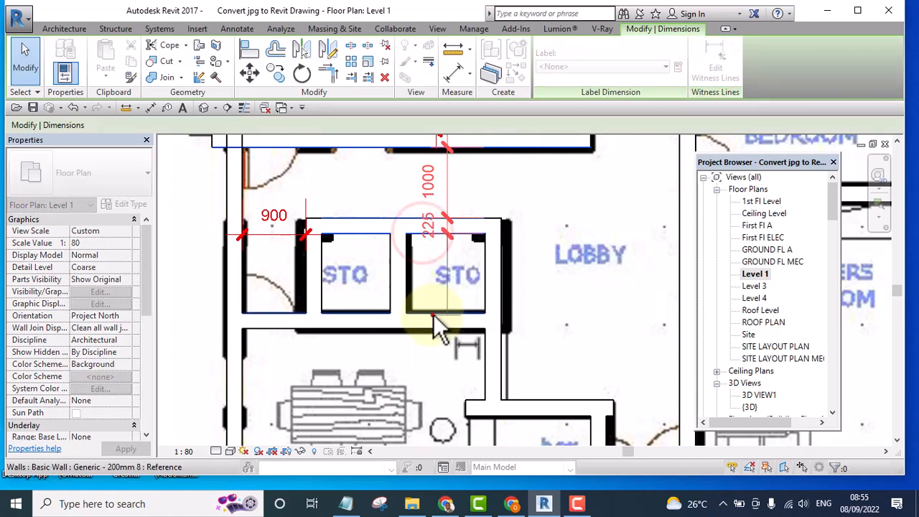
left_click(433, 314)
left_click(554, 321)
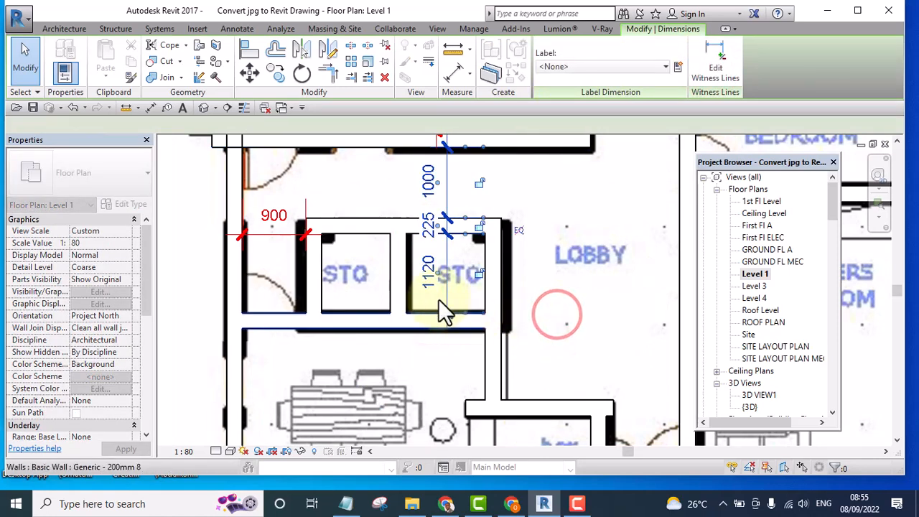
- Change the stores' upper wall to the Generic - 150mm wall type
left_click(370, 226)
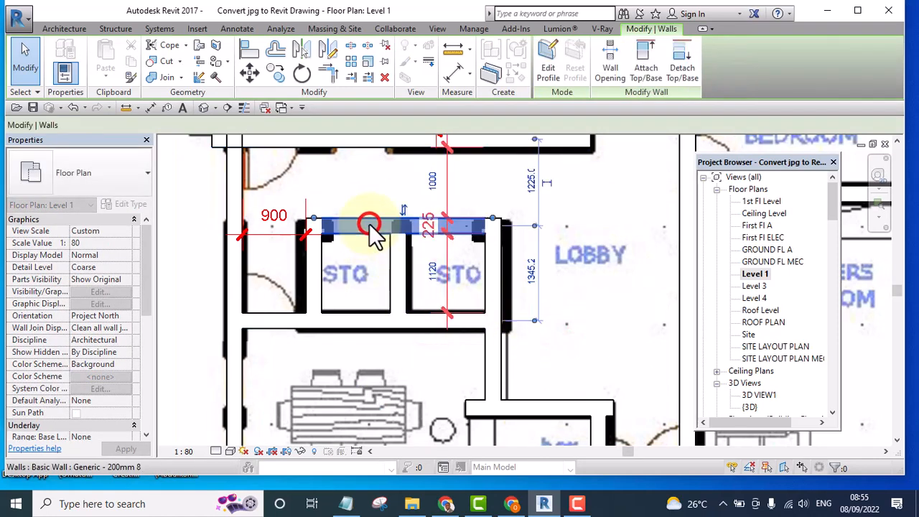
left_click(111, 170)
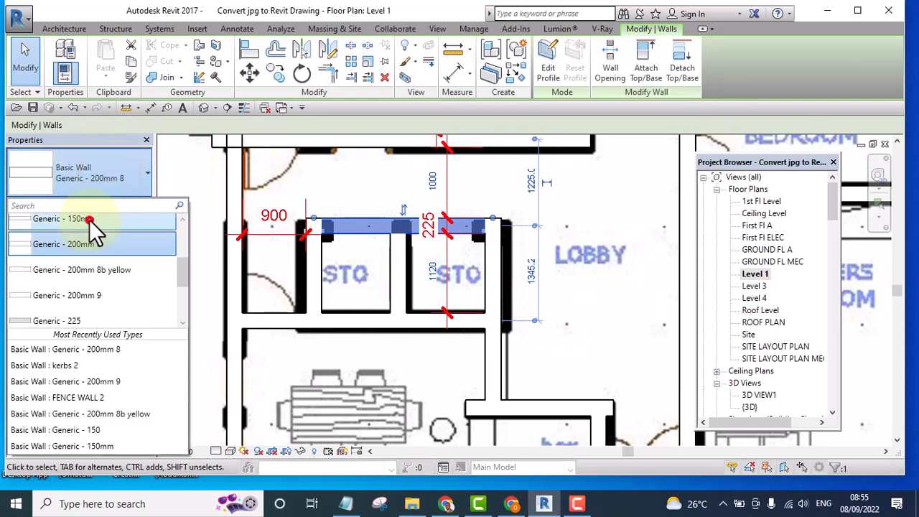
left_click(89, 217)
scroll(521, 277, "down", 2)
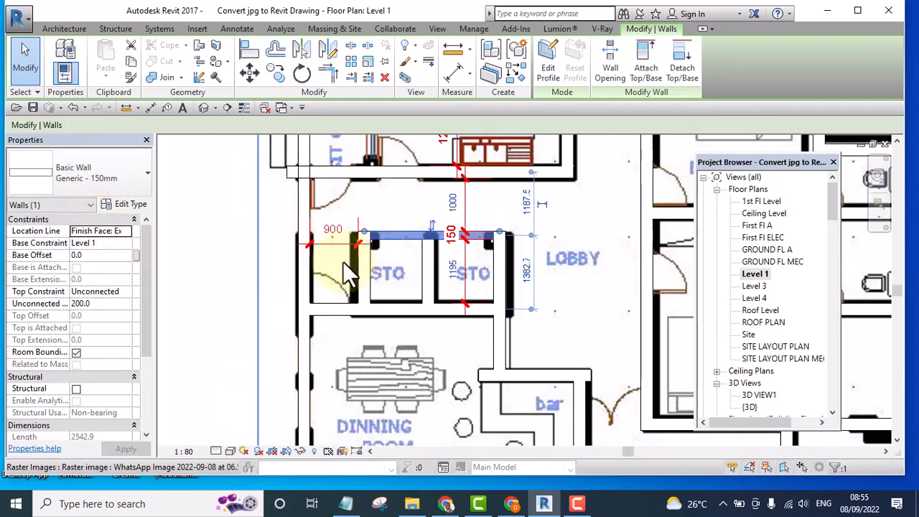
left_click(228, 228)
scroll(433, 268, "up", 4)
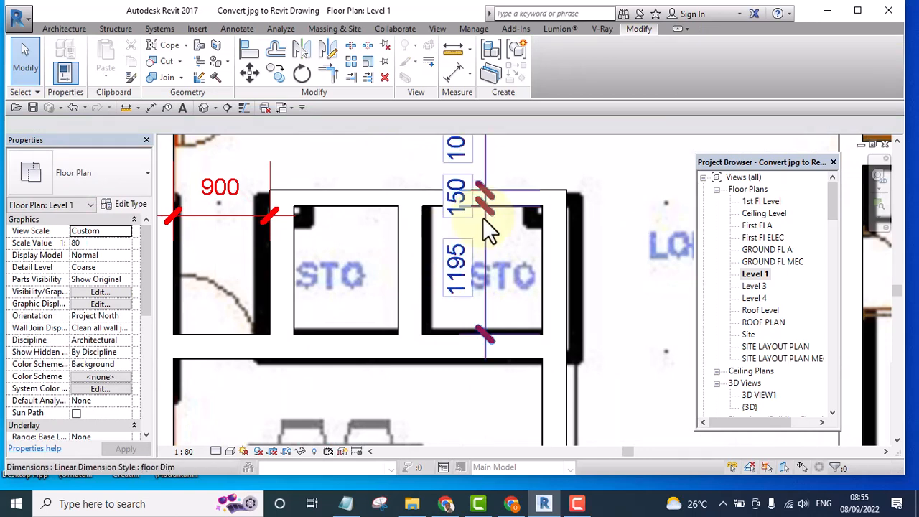
scroll(511, 212, "down", 2)
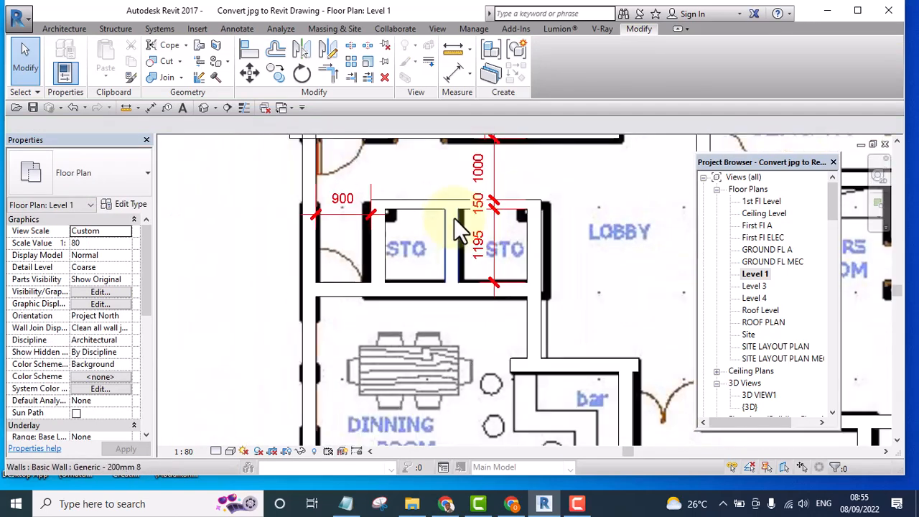
left_click(417, 215)
scroll(474, 276, "down", 2)
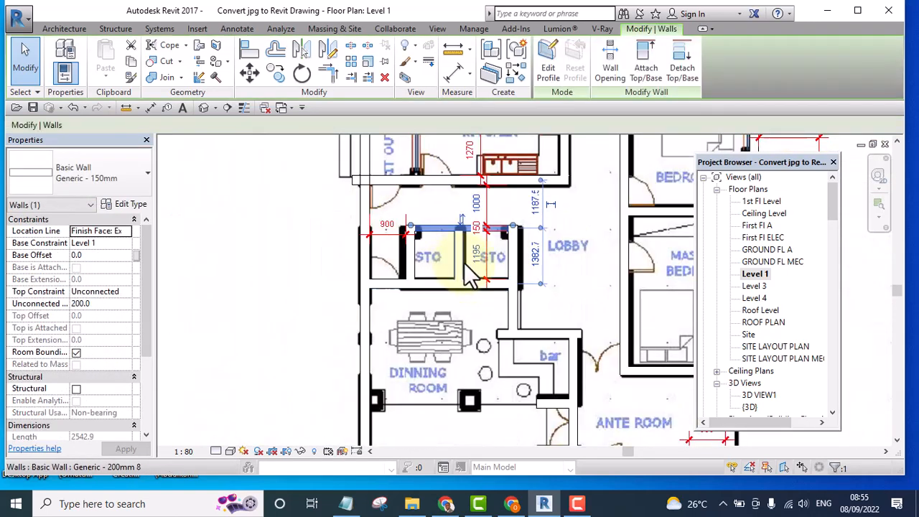
scroll(453, 269, "up", 2)
scroll(451, 256, "up", 1)
left_click(451, 259)
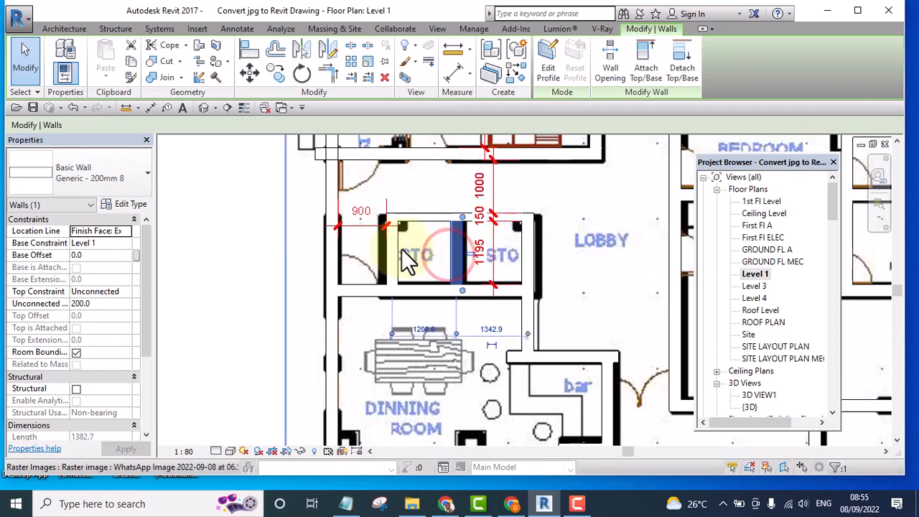
left_click(94, 172)
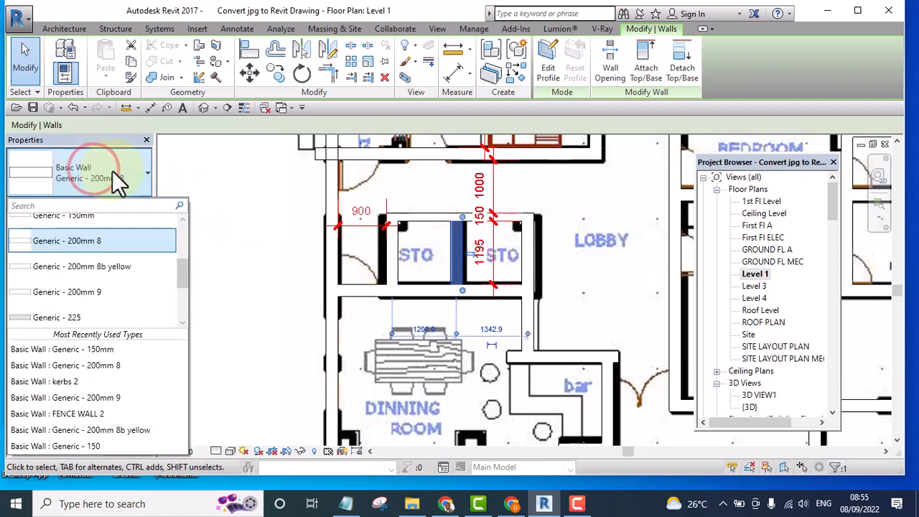
left_click(289, 272)
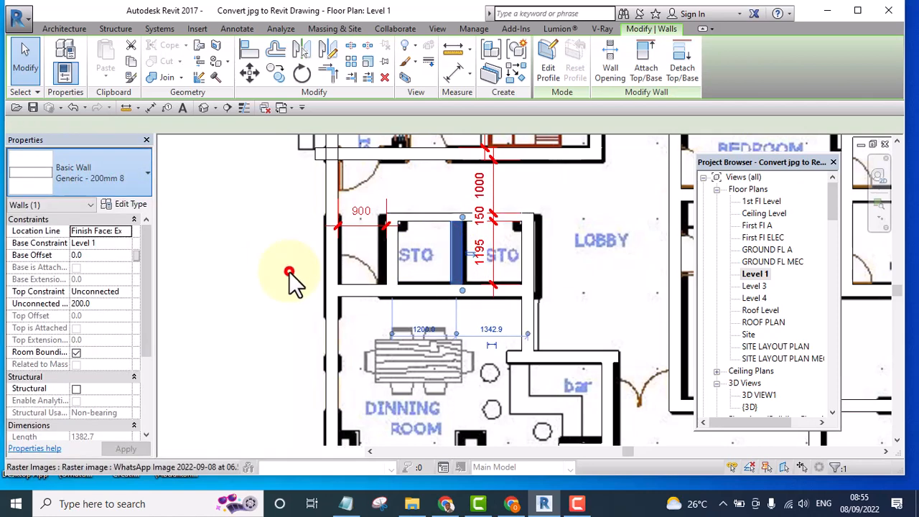
key("Escape")
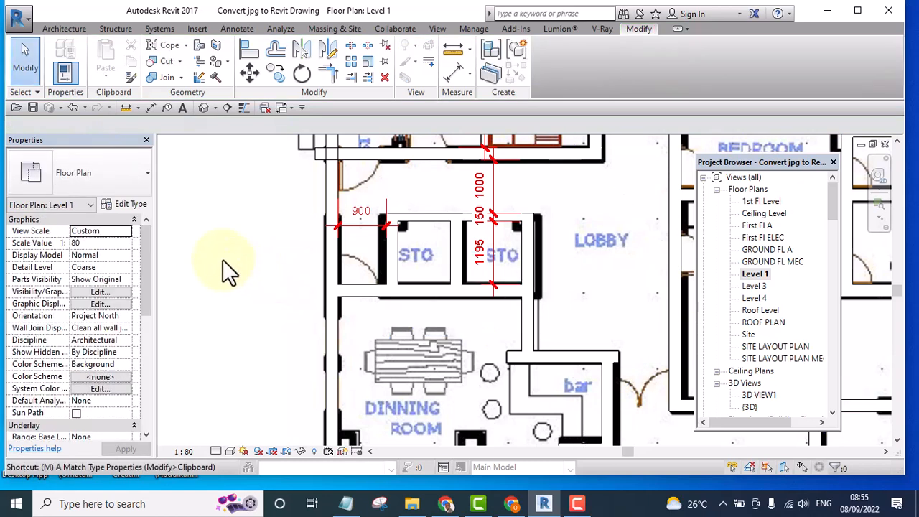
- Match the stores' left wall, partition and right wall to the Generic - 150mm type of their upper wall
key("a")
left_click(422, 217)
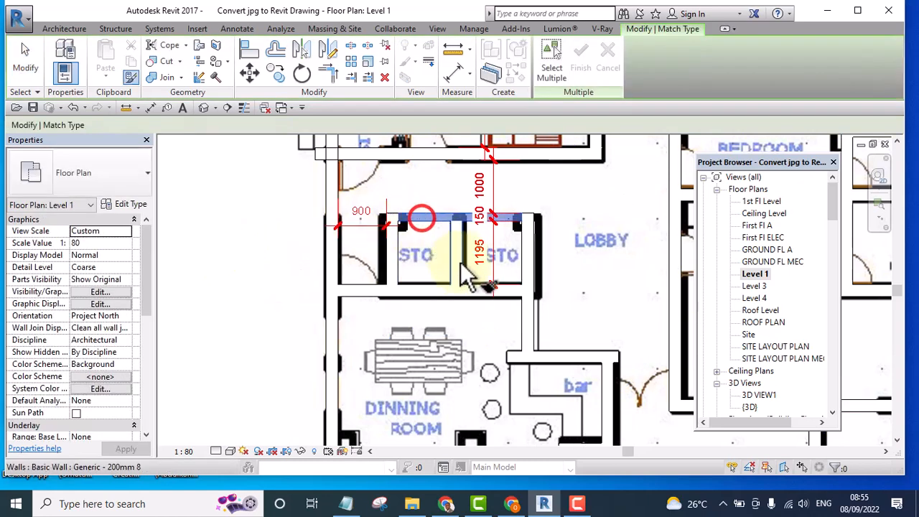
scroll(461, 262, "up", 2)
left_click(377, 244)
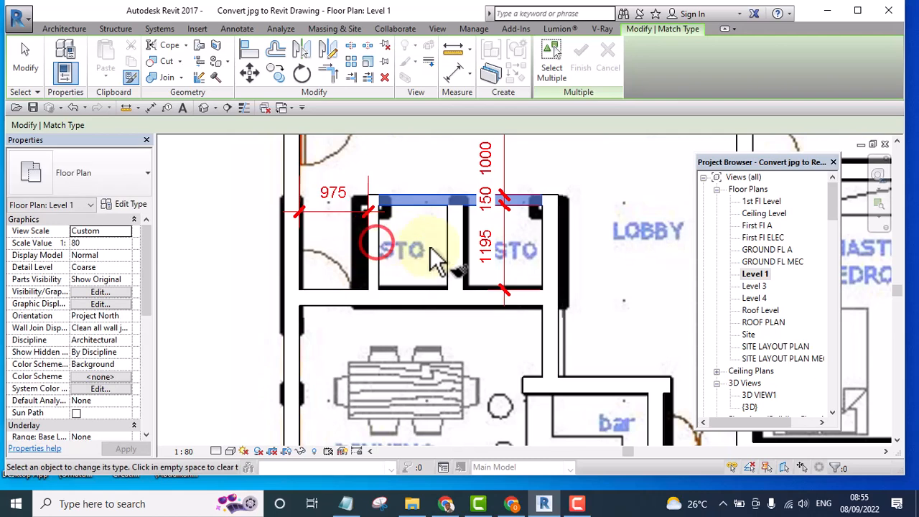
left_click(548, 253)
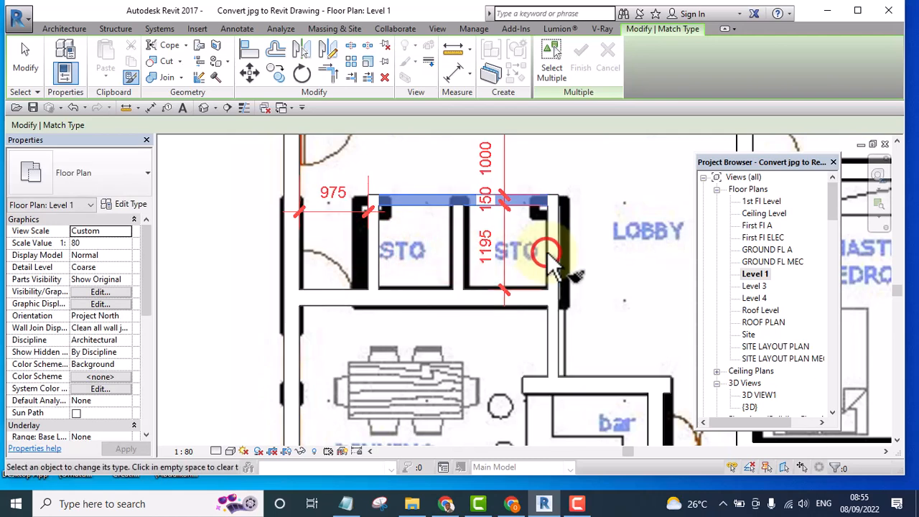
key("Escape")
- Nudge the wall between the stores and the lobby about 80 mm towards the lobby, over its line in the plan image
left_click(560, 250)
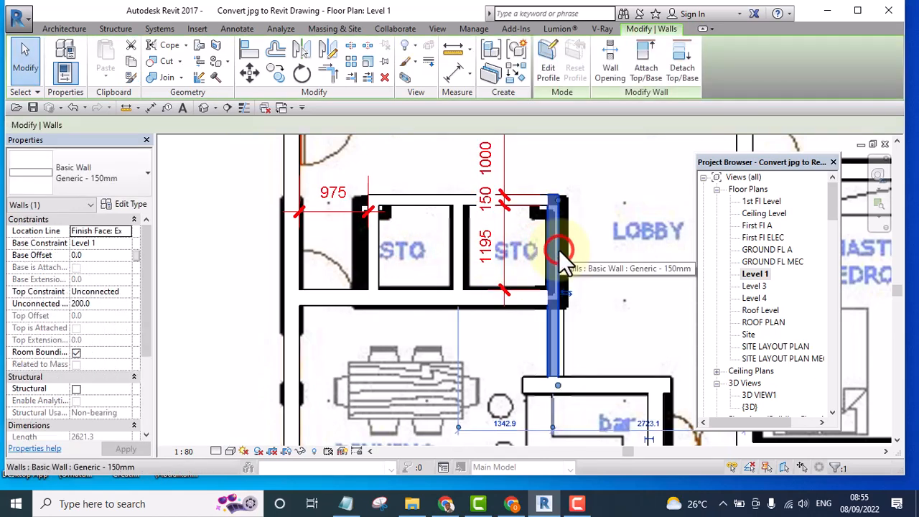
key("Right")
key("Right")
key("Right")
key("Right")
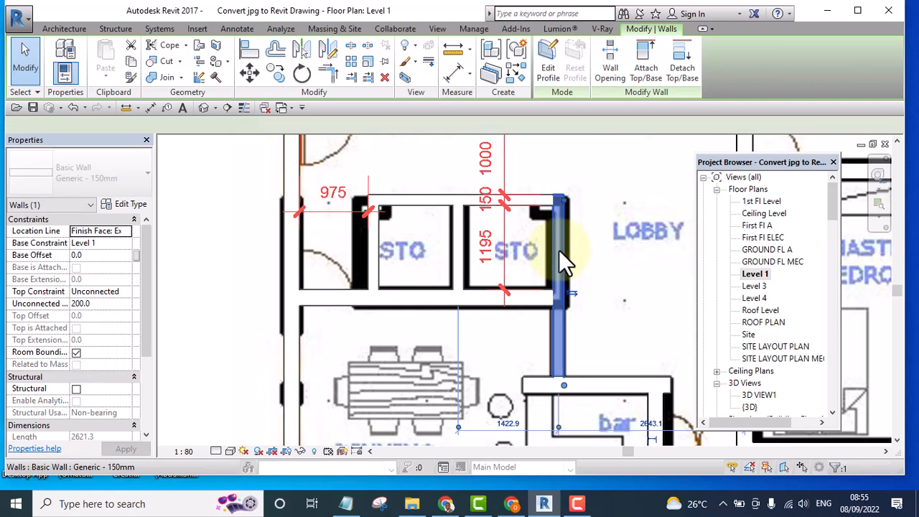
- Set the clear distance between the outer left wall and the stores' left wall to 900 by moving the stores' wall
left_click(373, 251)
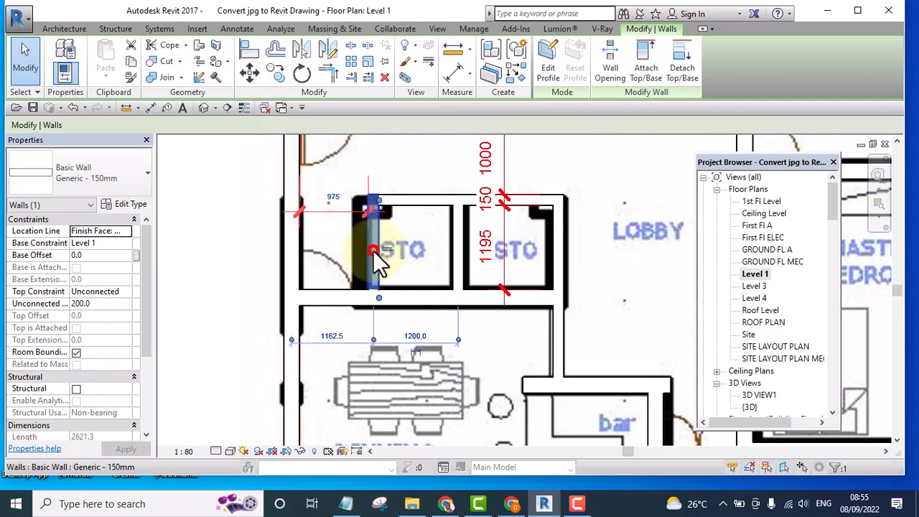
left_click(337, 196)
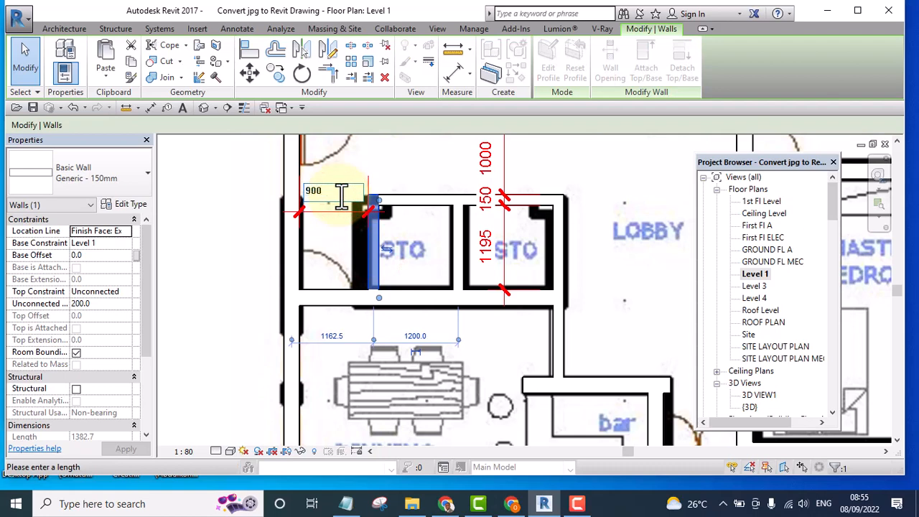
key("Return")
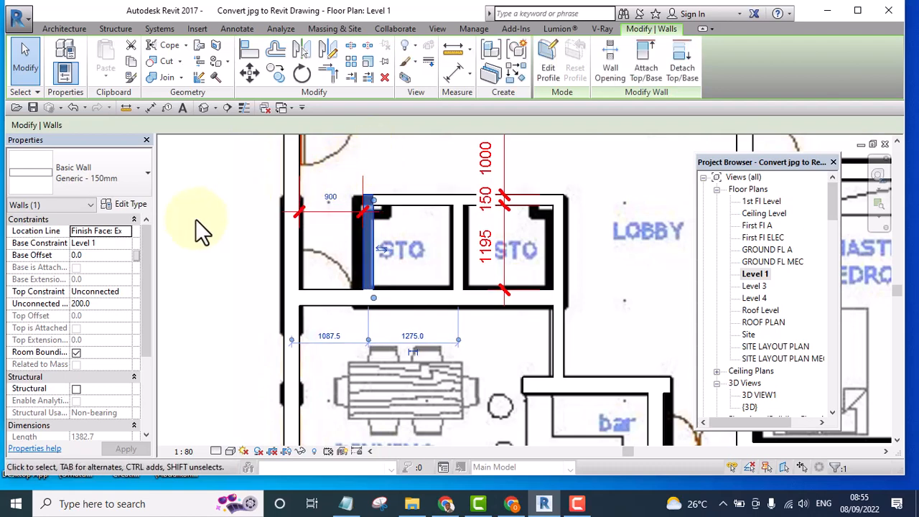
left_click(204, 196)
- Extend the 900 dimension across the stores' left wall and partition to the inner face of their lobby-side wall
scroll(427, 241, "up", 3)
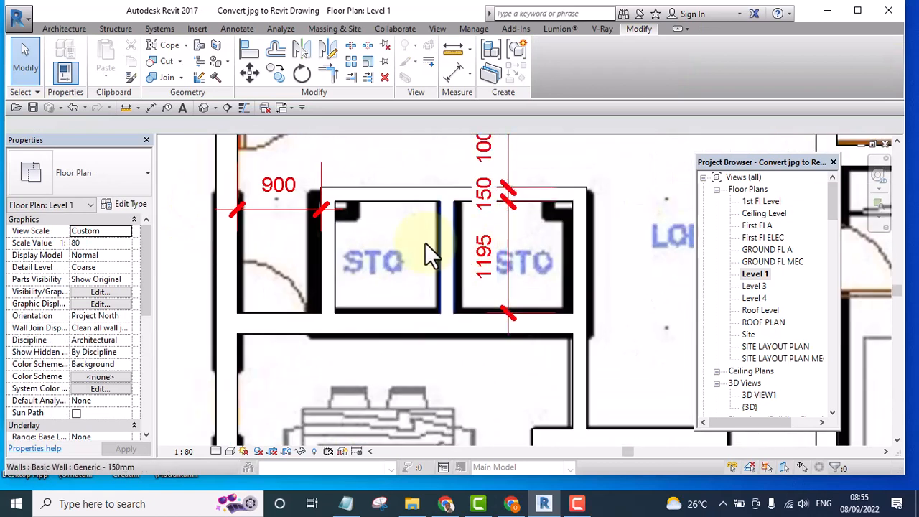
left_click(287, 212)
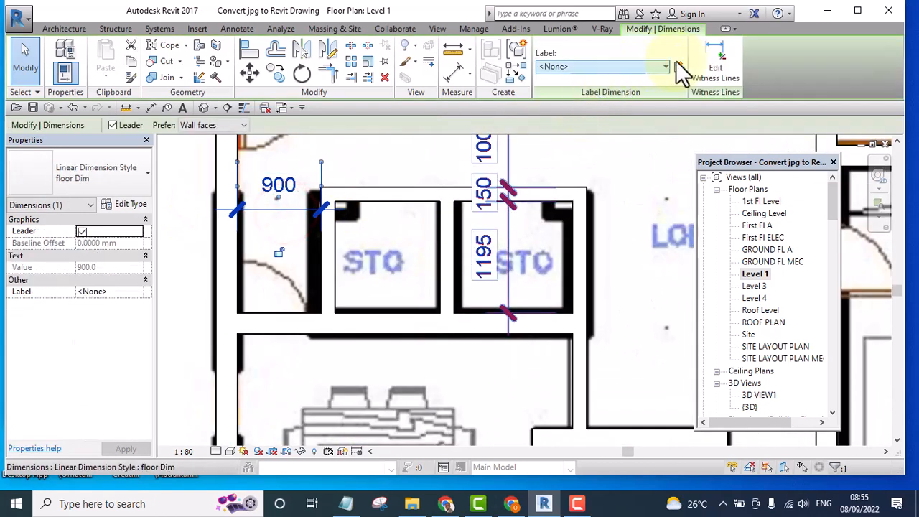
left_click(716, 64)
left_click(336, 232)
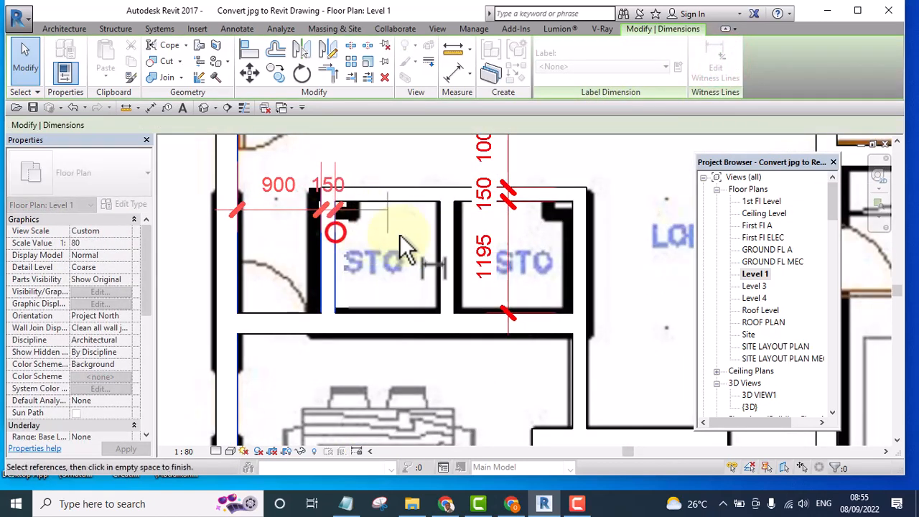
left_click(438, 251)
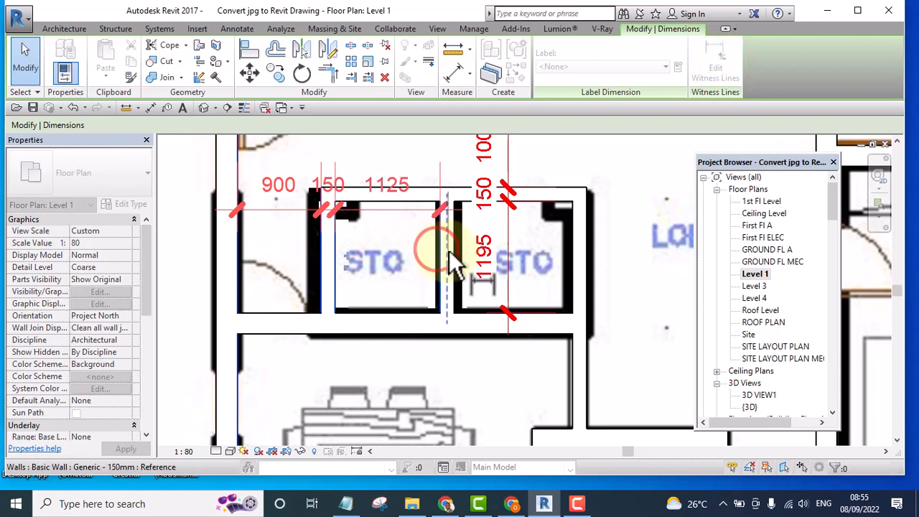
left_click(454, 255)
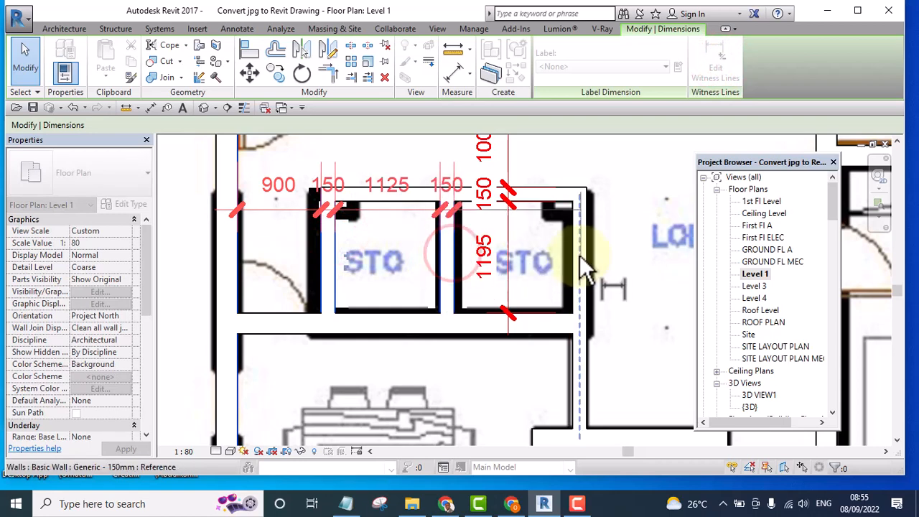
left_click(575, 256)
left_click(614, 184)
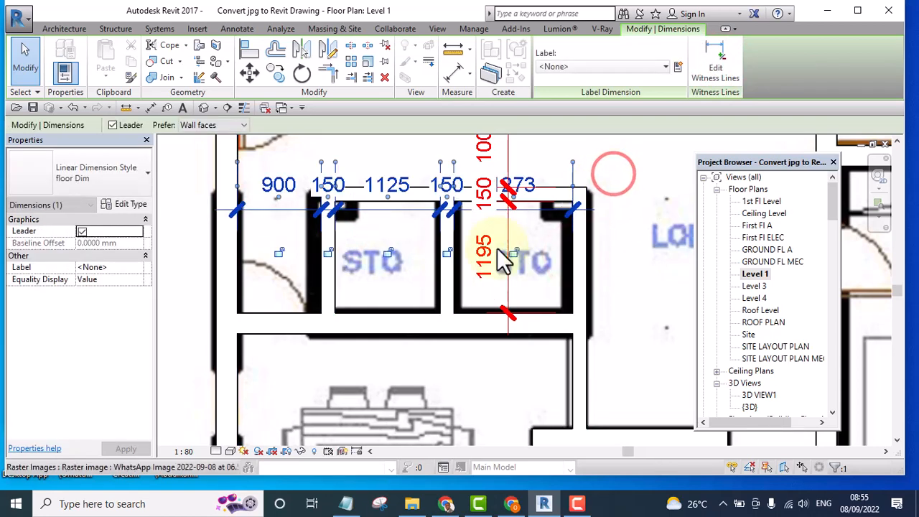
- Set the left store's clear width to 1200 by moving the partition between the two stores
left_click(446, 284)
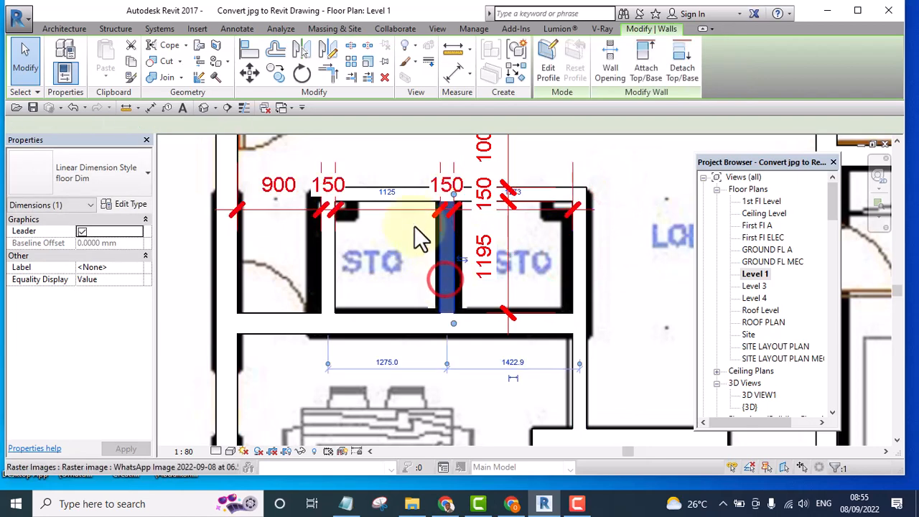
left_click(388, 187)
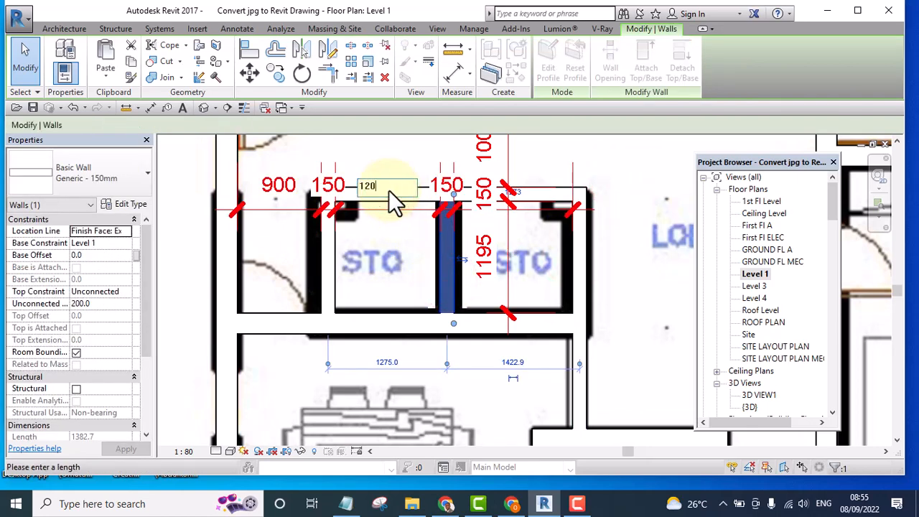
type("1200")
left_click(402, 157)
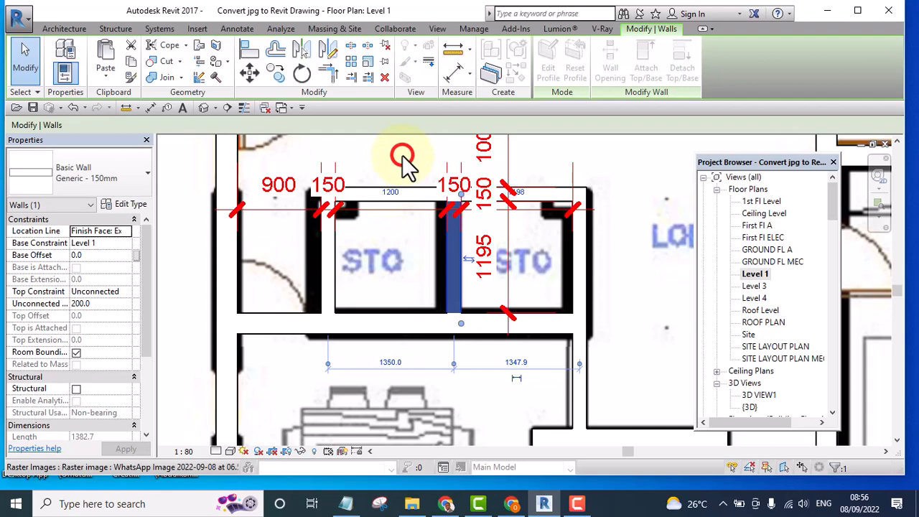
left_click(595, 152)
- Set the right store's clear width to 1200 by moving its lobby-side wall
scroll(529, 185, "up", 2)
scroll(530, 242, "down", 4)
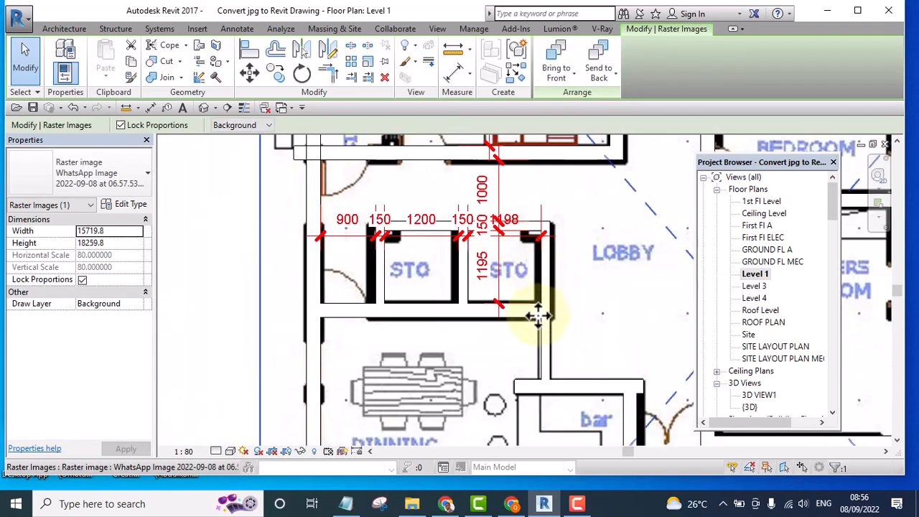
scroll(298, 252, "down", 1)
left_click(227, 216)
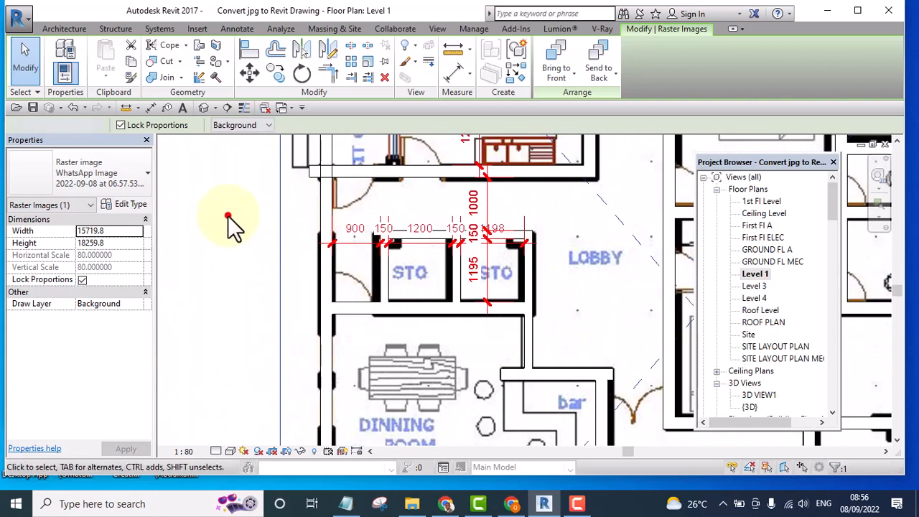
left_click(531, 343)
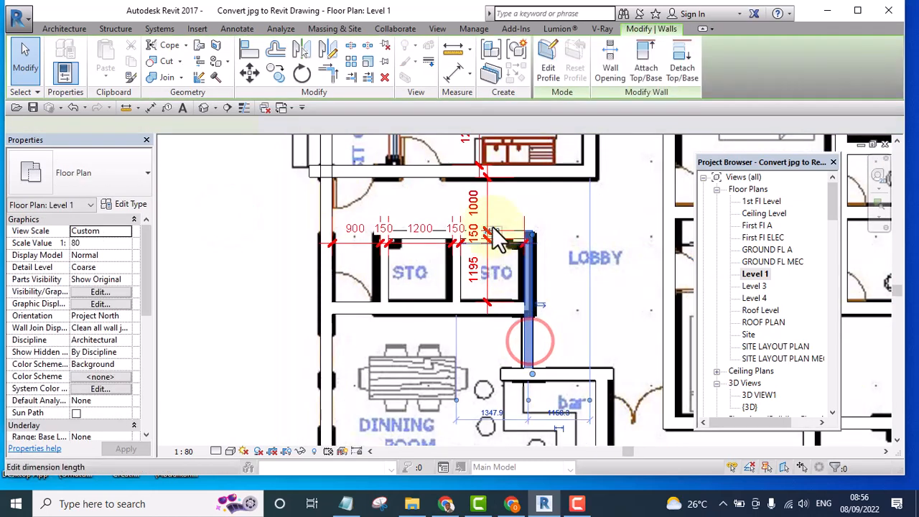
left_click(494, 228)
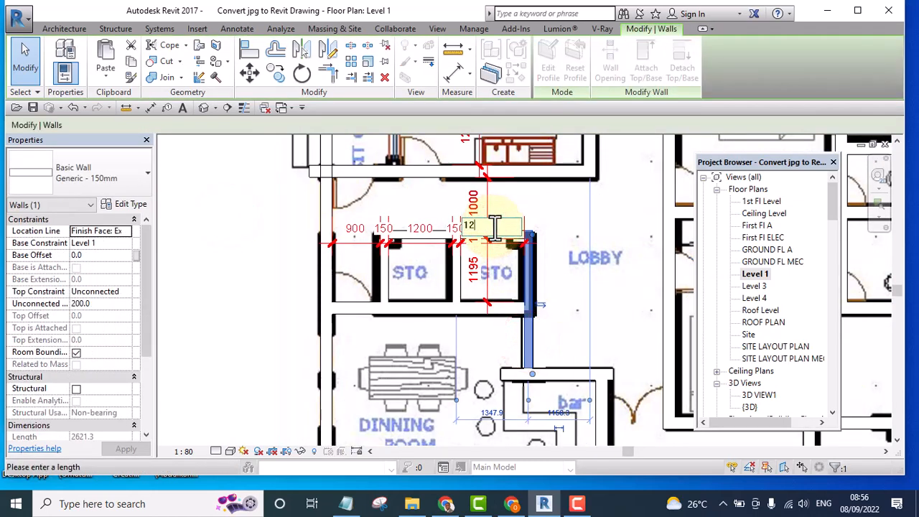
left_click(254, 210)
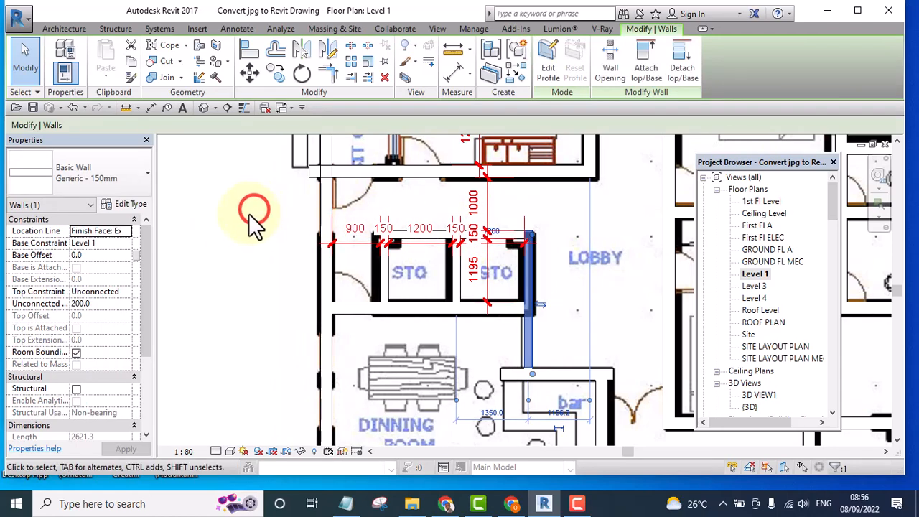
- Copy the short wall below the bar about 1195 mm towards the sitting room, onto the other side of the door opening
scroll(564, 302, "up", 3)
scroll(563, 291, "down", 5)
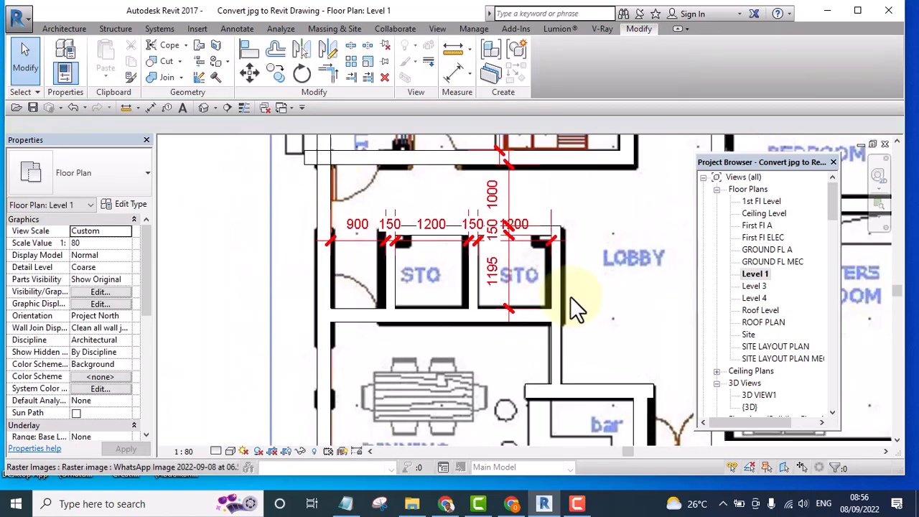
middle_click_drag(550, 287, 463, 305)
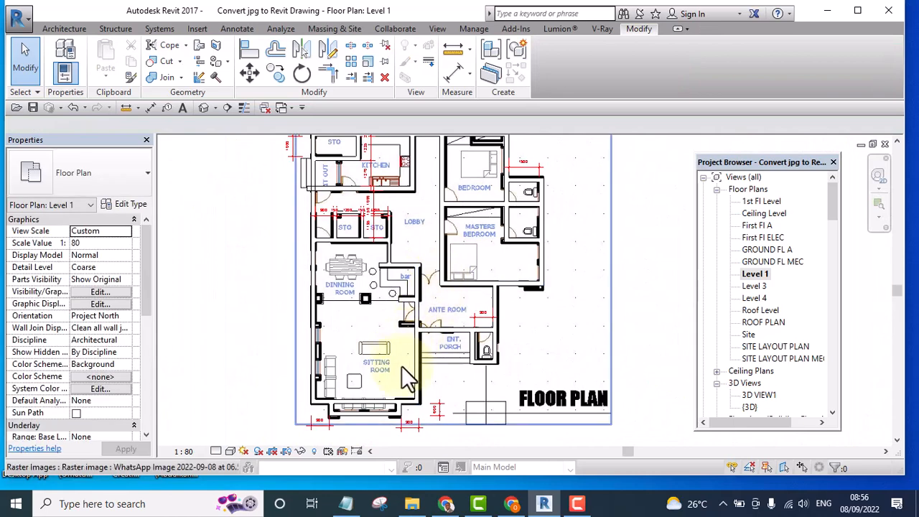
scroll(413, 359, "up", 2)
scroll(415, 259, "up", 1)
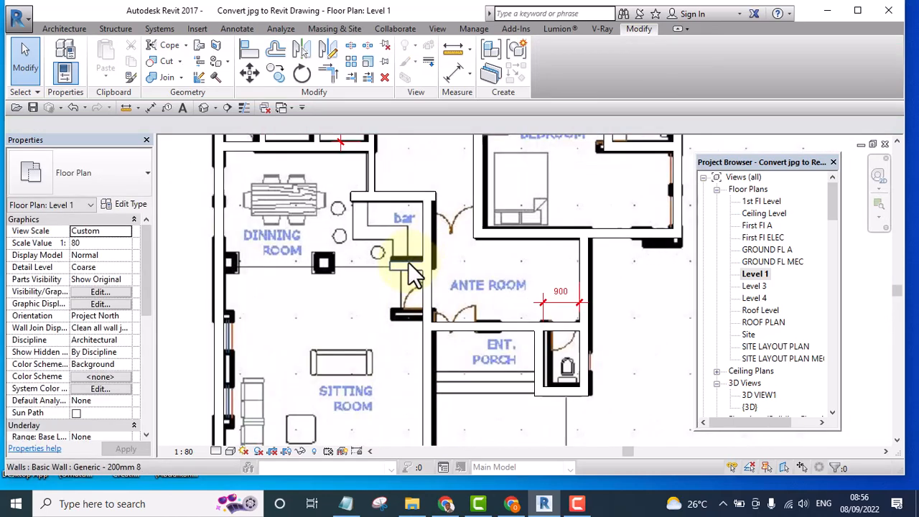
left_click(409, 271)
left_click_drag(407, 265, 417, 319)
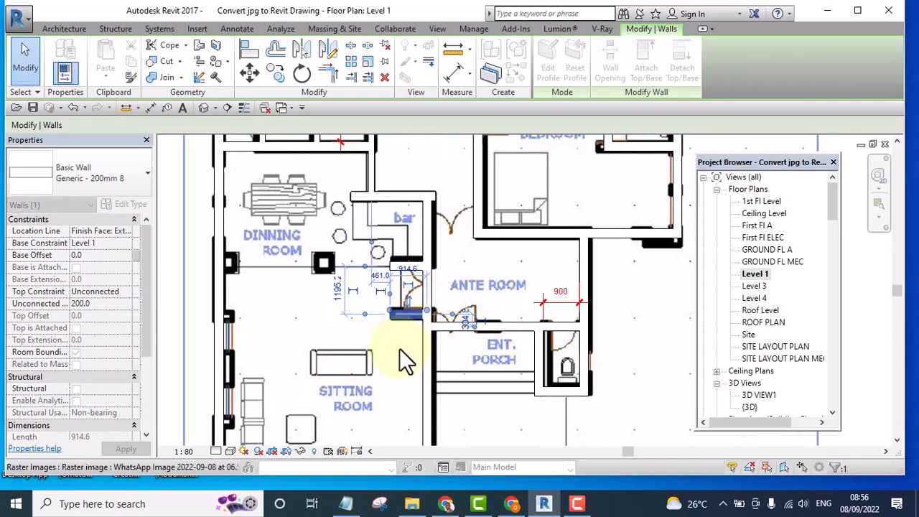
scroll(314, 318, "up", 2)
left_click(312, 325)
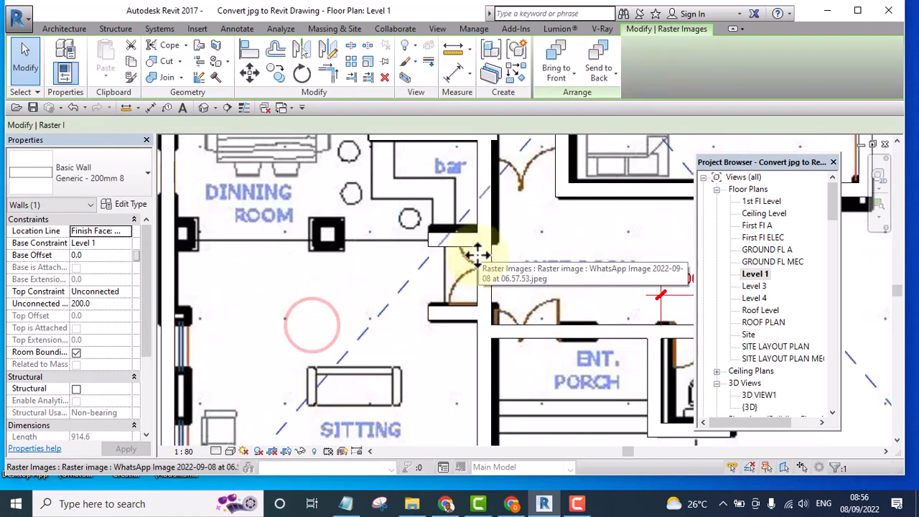
- Dimension the clear distance between the two short walls beside the door opening below the bar
scroll(467, 248, "up", 2)
scroll(447, 286, "down", 4)
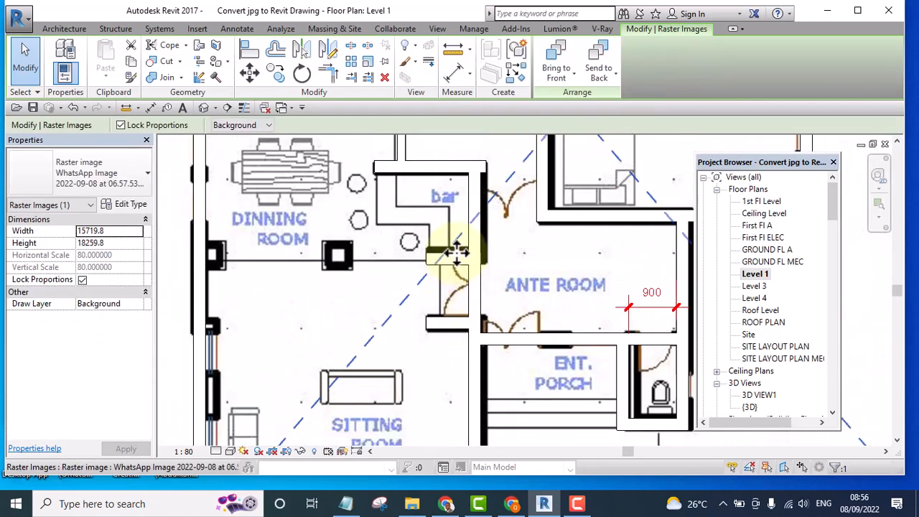
scroll(487, 262, "down", 4)
scroll(476, 305, "up", 5)
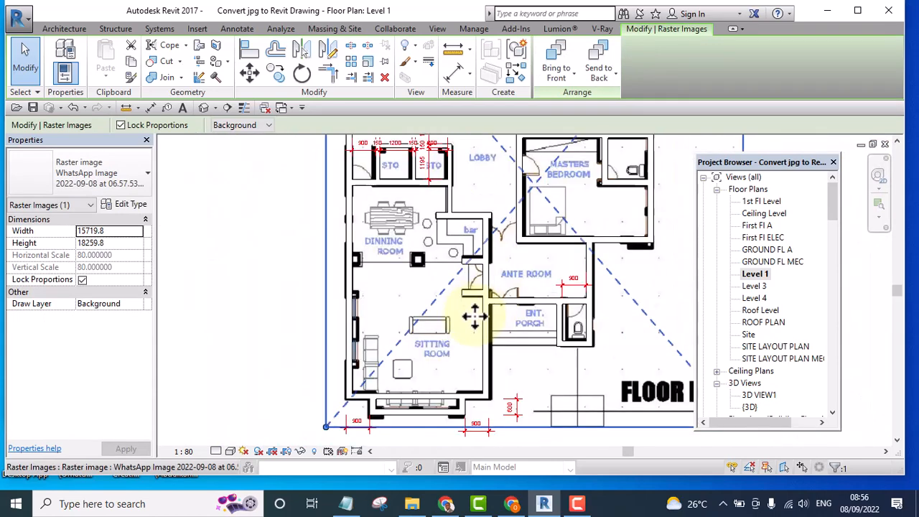
key("d")
key("i")
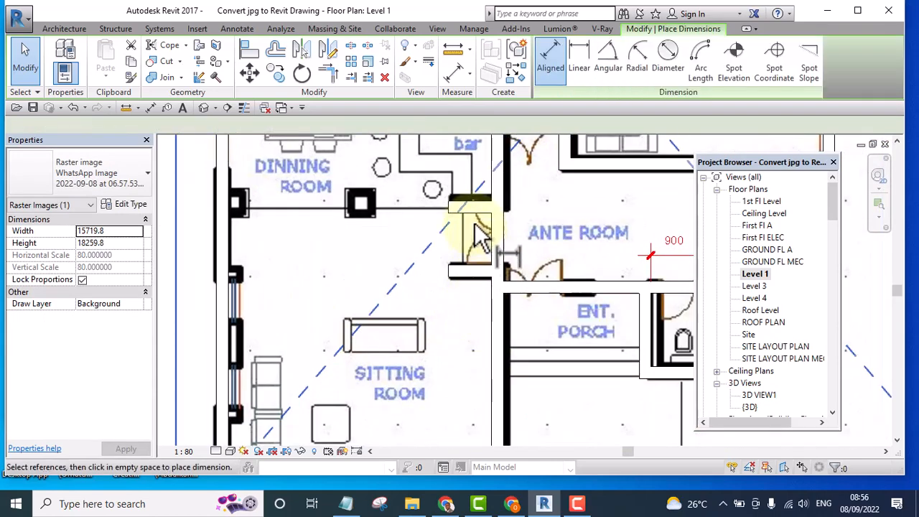
left_click(474, 270)
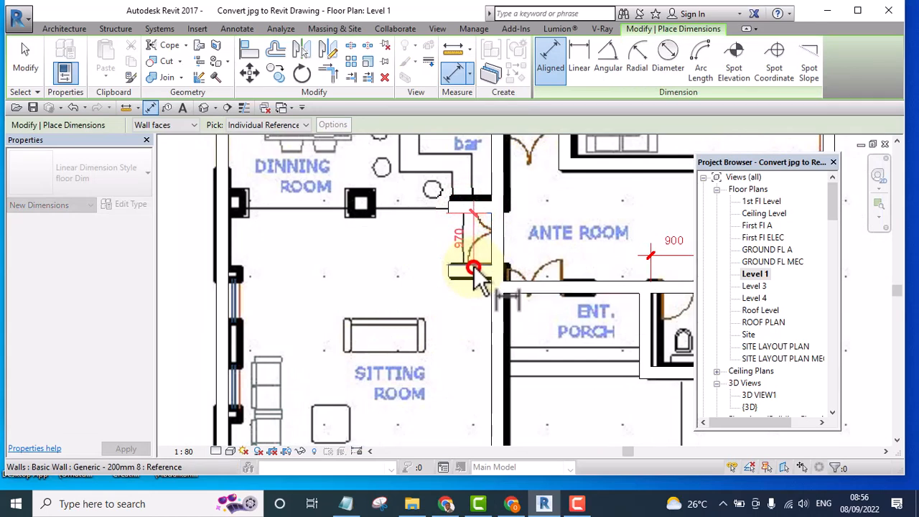
left_click(400, 264)
key("Escape")
scroll(502, 302, "down", 2)
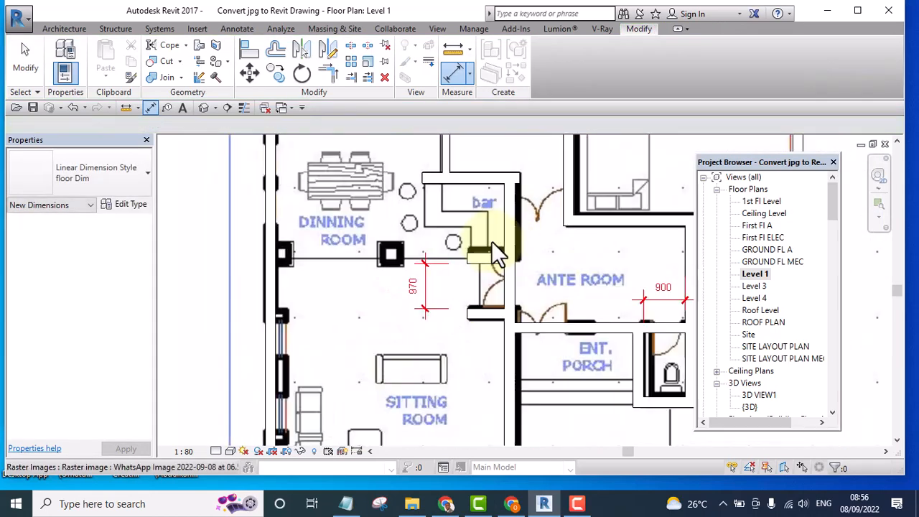
key("Escape")
- Nudge the short wall below the bar about 80 mm towards the bar, over its line in the plan image
scroll(489, 255, "up", 4)
left_click(487, 264)
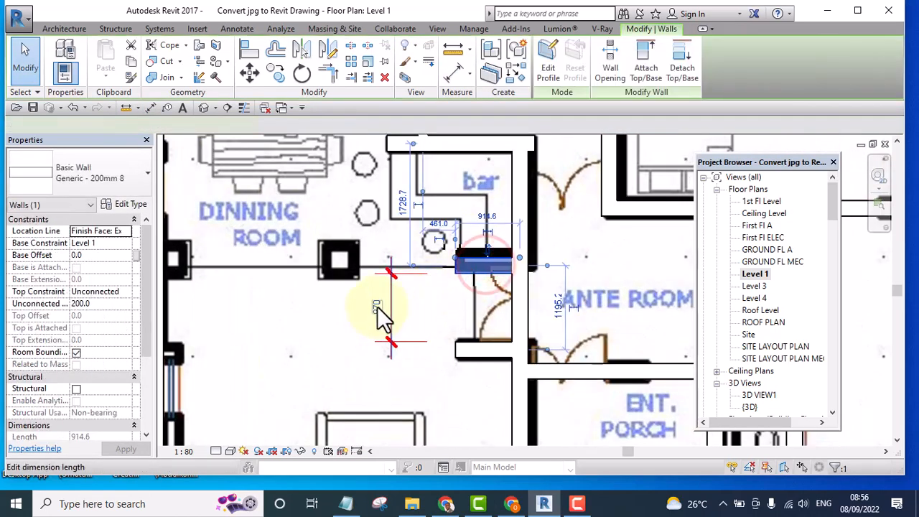
left_click(377, 307)
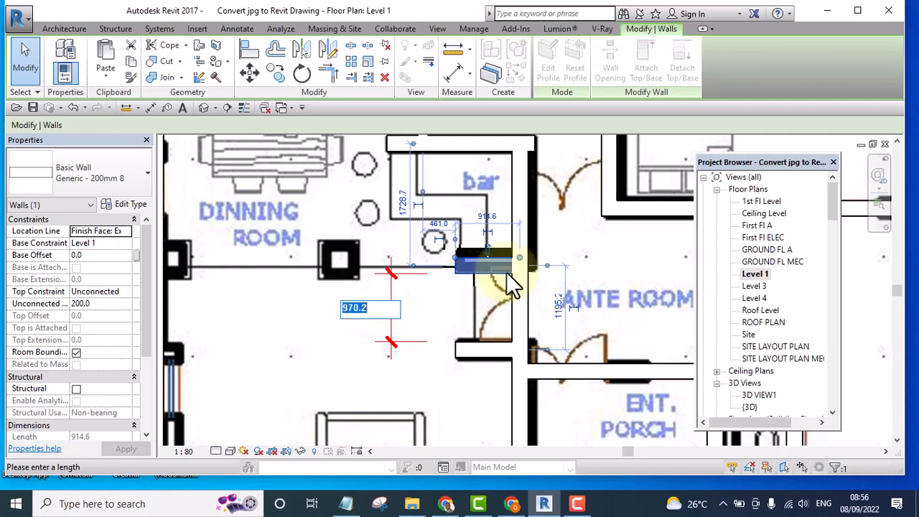
left_click(467, 252)
key("Up")
key("Up")
key("Up")
key("Up")
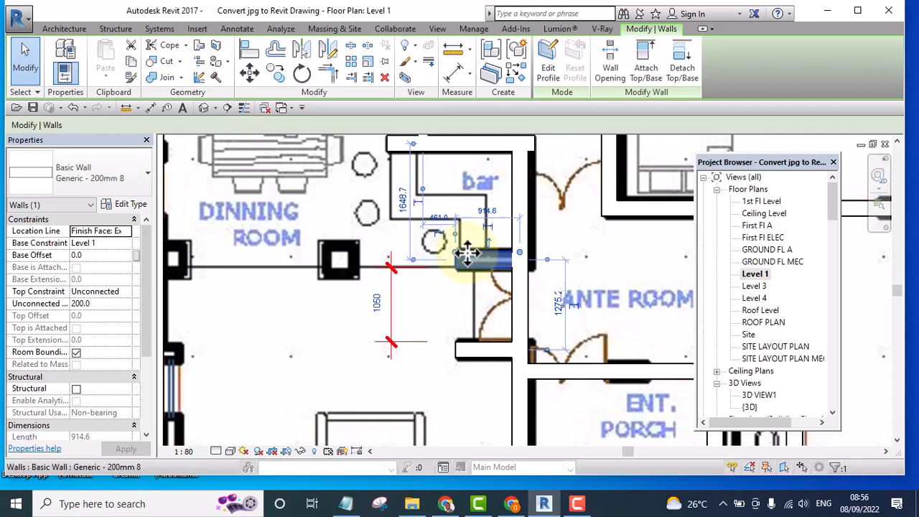
scroll(466, 252, "down", 5)
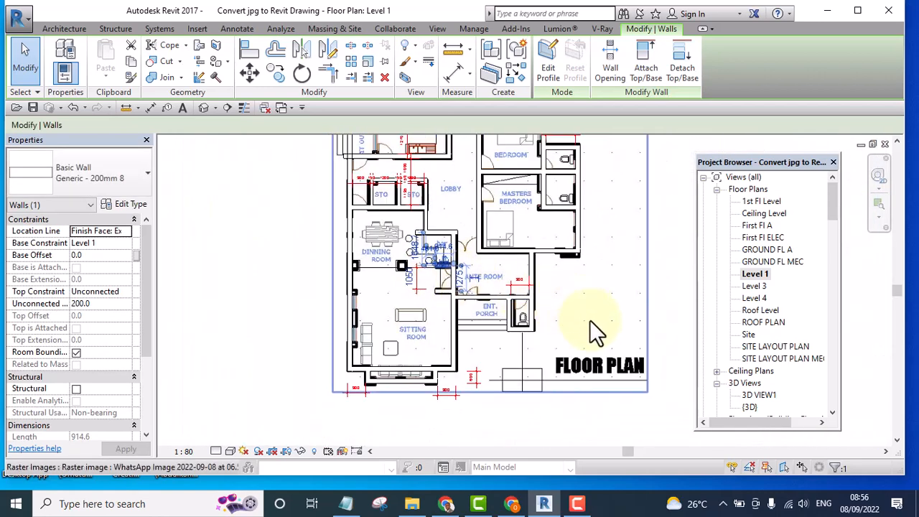
left_click(235, 251)
- Set the clear distance between the two short walls below the bar to 1200 by moving the sitting-room-side one
scroll(453, 291, "up", 5)
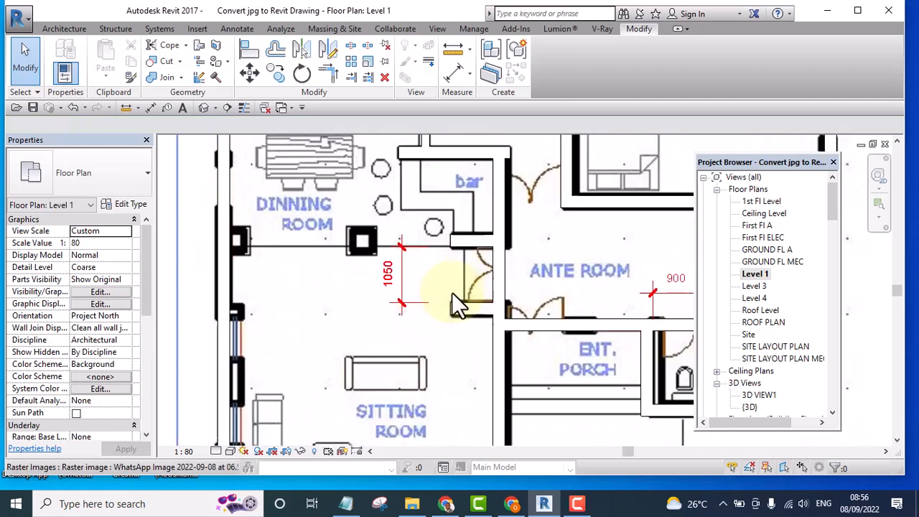
left_click(458, 309)
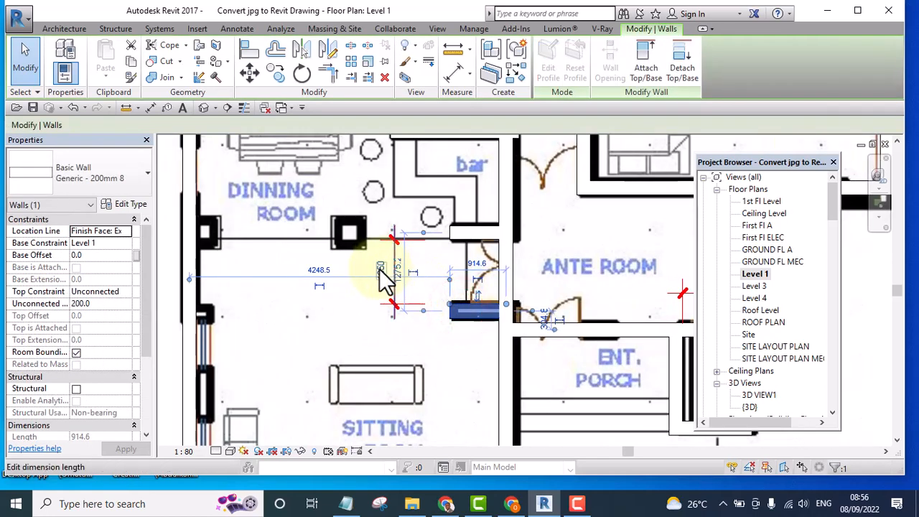
scroll(407, 283, "up", 3)
scroll(407, 282, "up", 3)
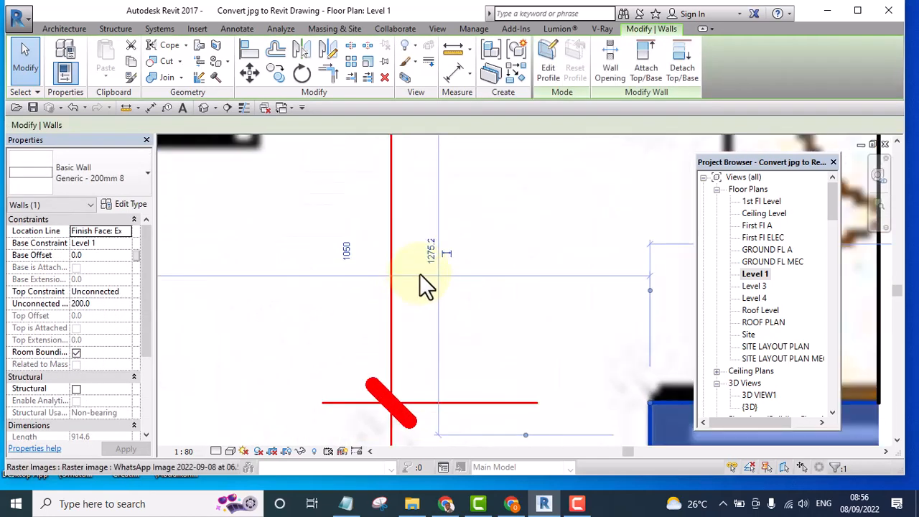
left_click(337, 244)
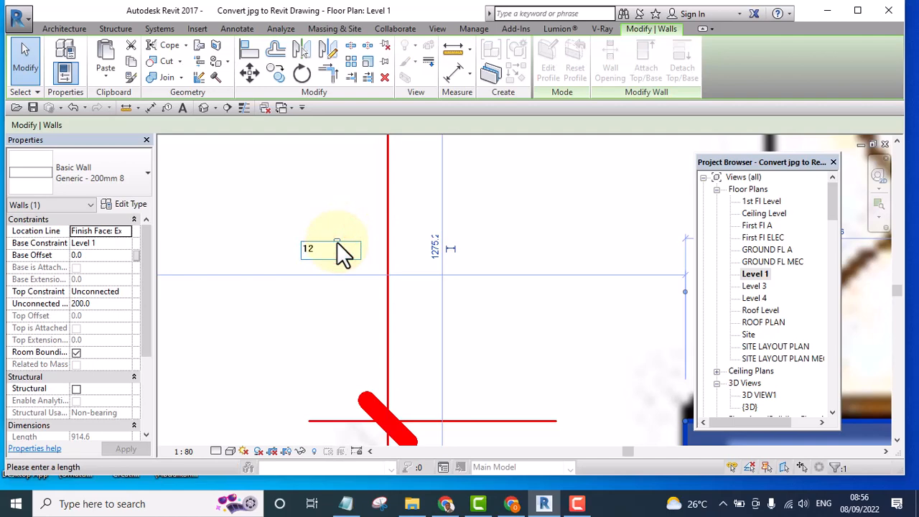
scroll(480, 265, "down", 5)
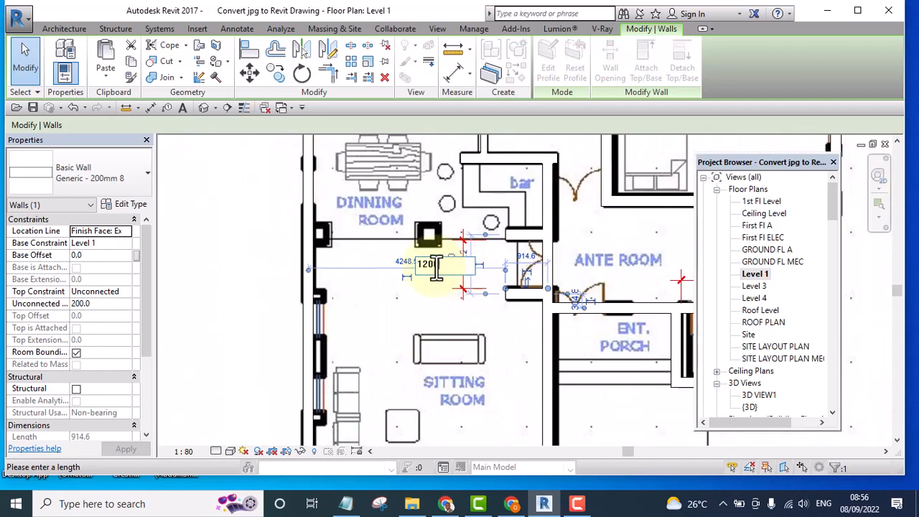
type("1200")
left_click(251, 235)
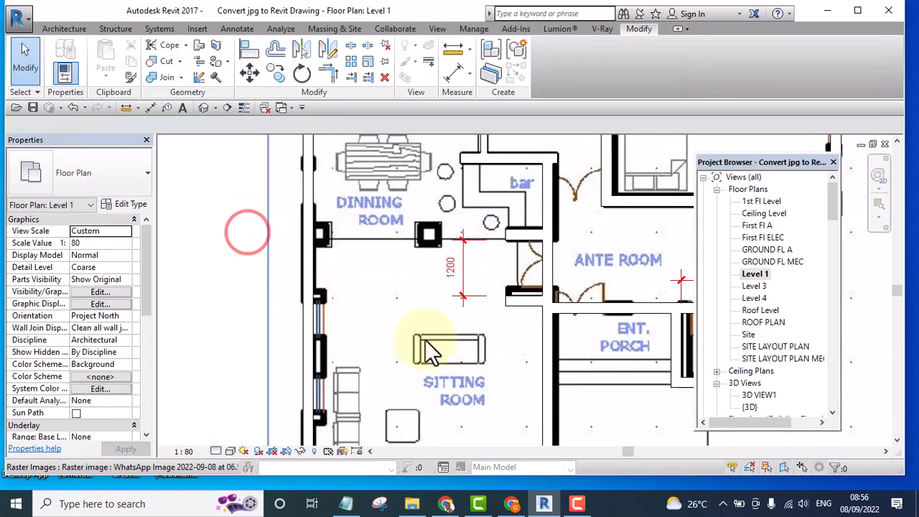
- Set the clear distance between the two short walls below the bar to 1000 by moving the sitting-room-side one
scroll(547, 305, "up", 2)
left_click(518, 305)
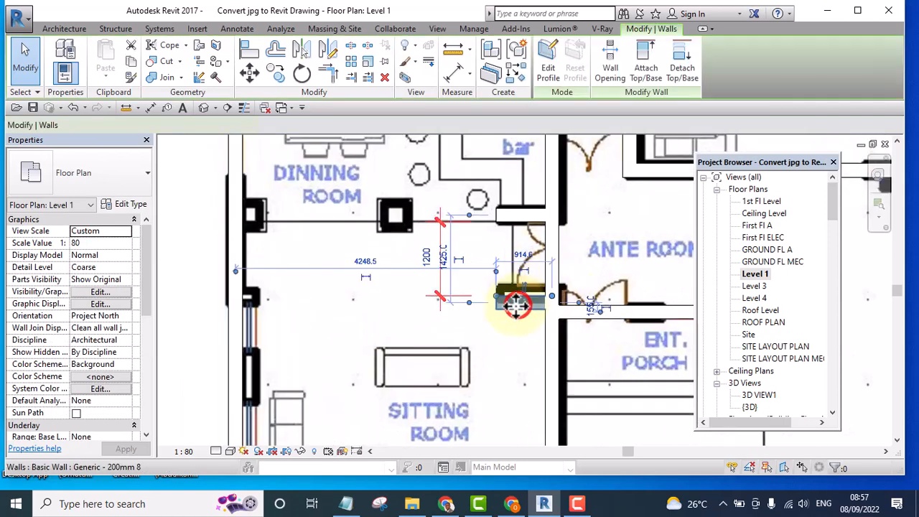
left_click(423, 258)
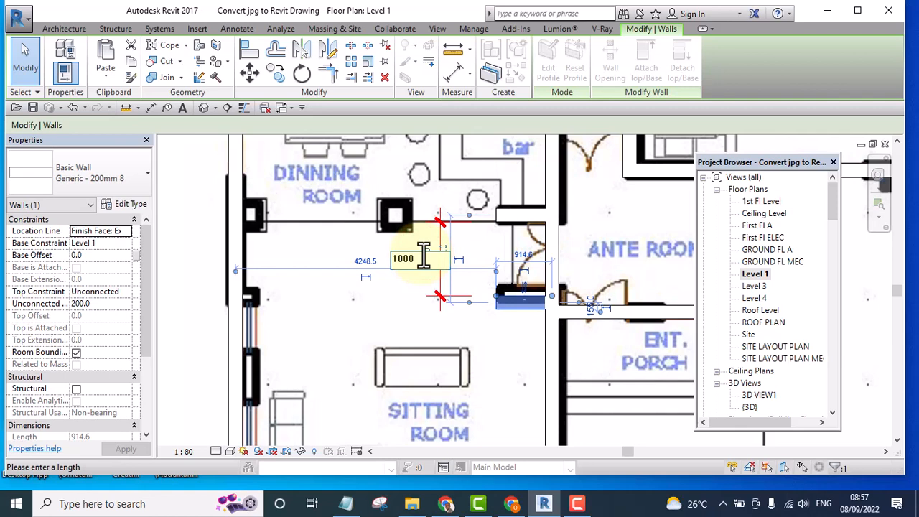
left_click(203, 218)
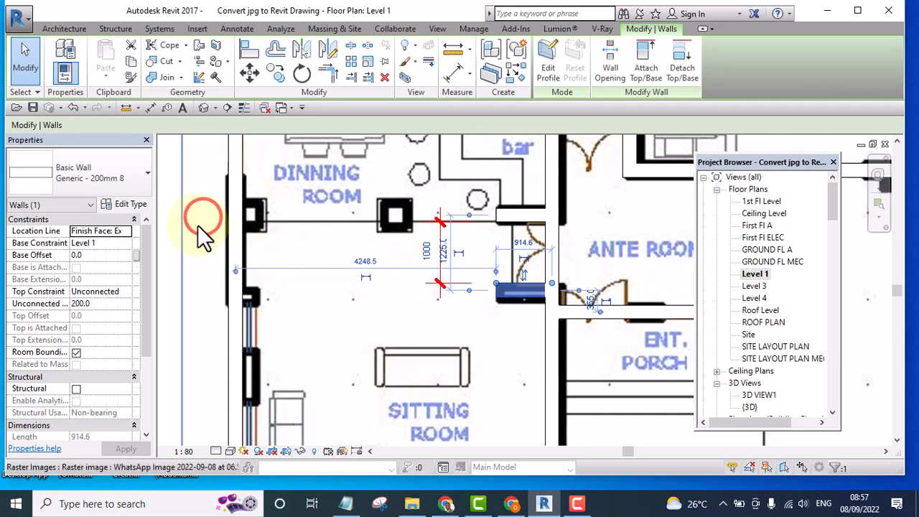
scroll(558, 307, "down", 2)
left_click(299, 250)
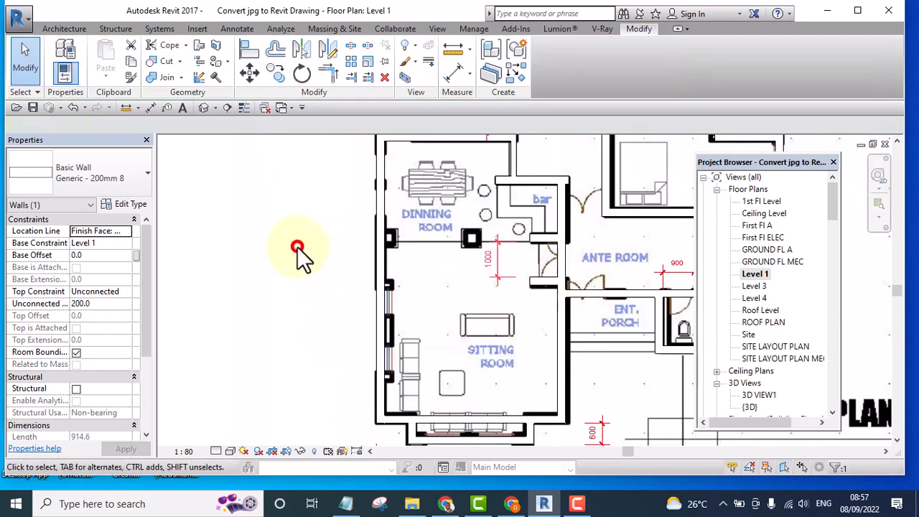
- Check the traced walls against the plan image from the sitting room to the bedrooms and toilets
scroll(556, 273, "up", 5)
scroll(486, 299, "down", 3)
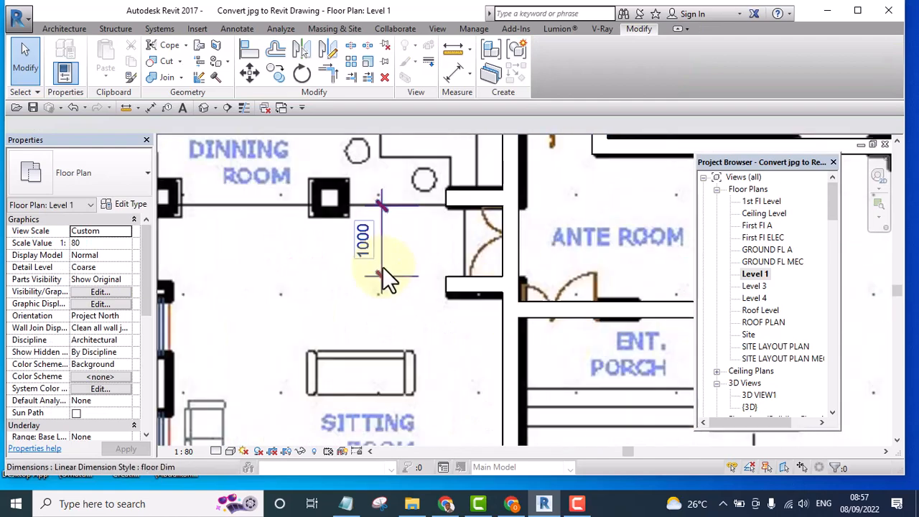
scroll(458, 252, "down", 3)
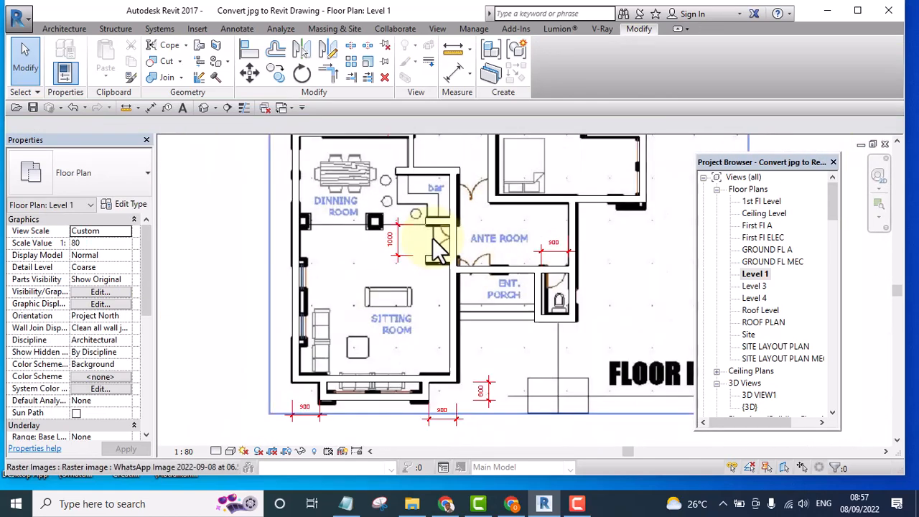
middle_click_drag(505, 321, 458, 300)
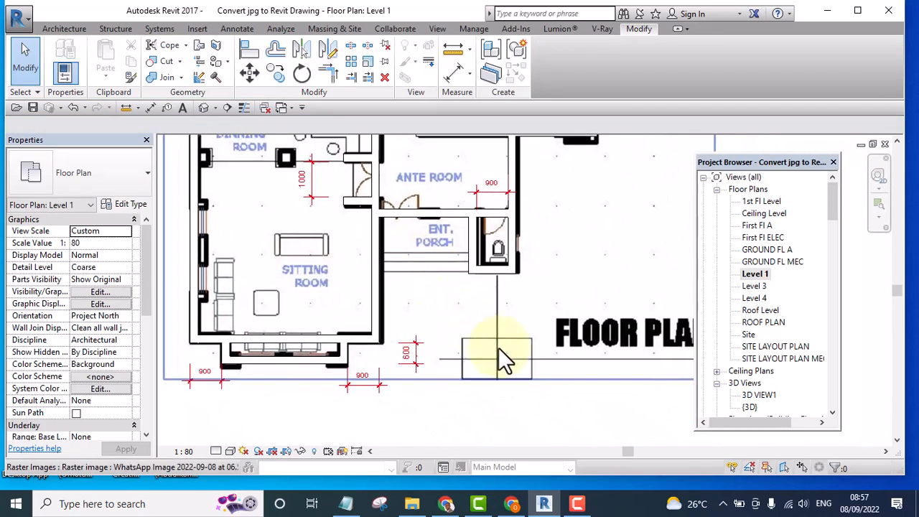
scroll(501, 350, "down", 5)
middle_click_drag(455, 214, 453, 276)
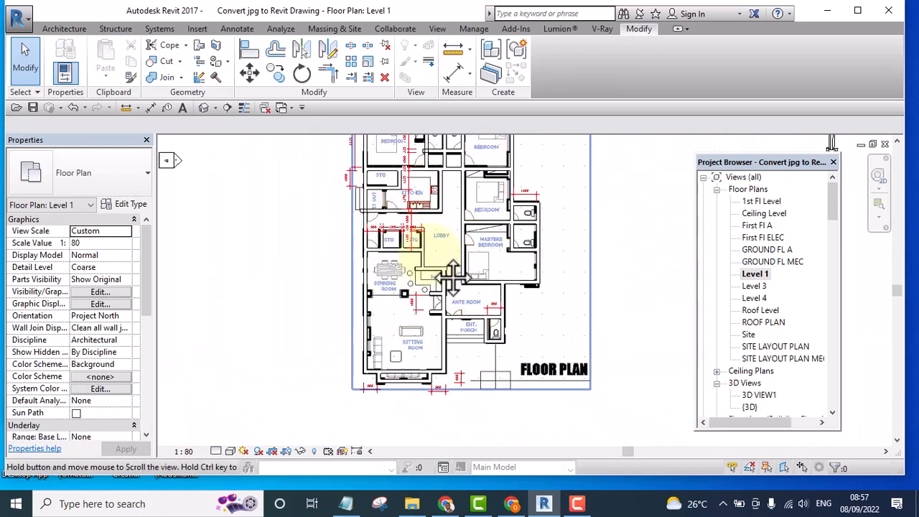
scroll(416, 323, "up", 2)
scroll(421, 231, "up", 4)
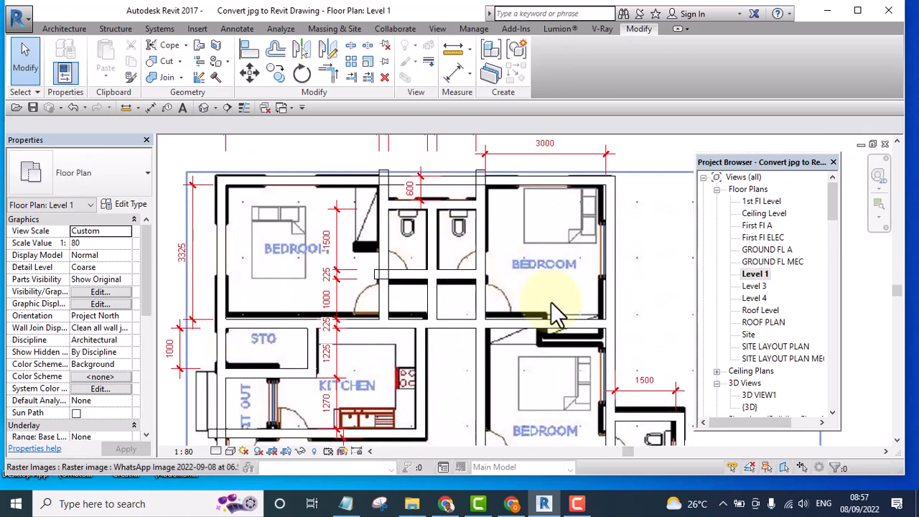
scroll(409, 260, "down", 2)
scroll(412, 266, "up", 5)
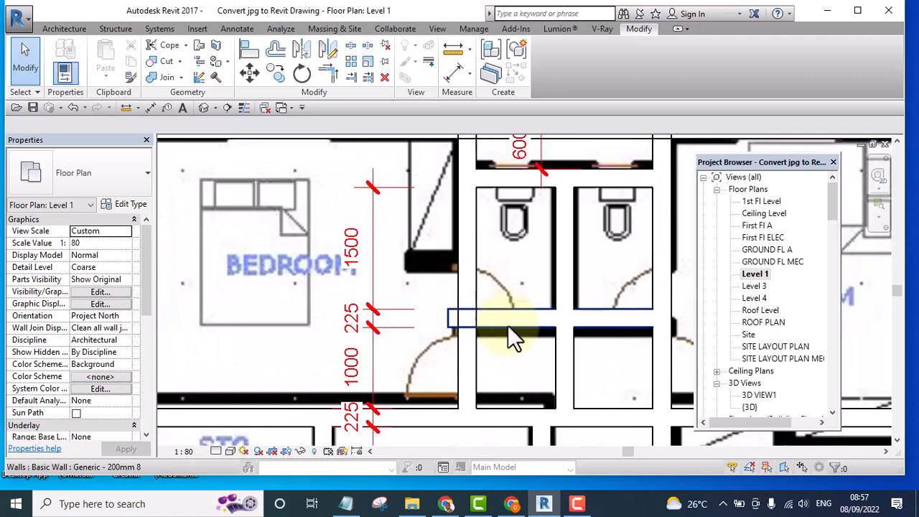
- Draw a Generic - 150mm wall about 736 mm long along the wardrobe's lower edge in the bedroom above the store, ending at the toilet wall
left_click(508, 320)
scroll(489, 290, "down", 5)
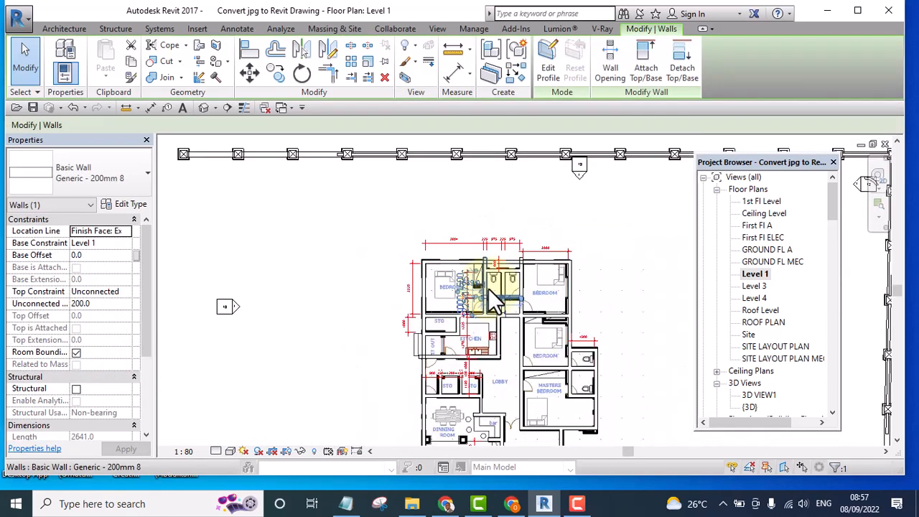
left_click(614, 304)
scroll(479, 371, "up", 4)
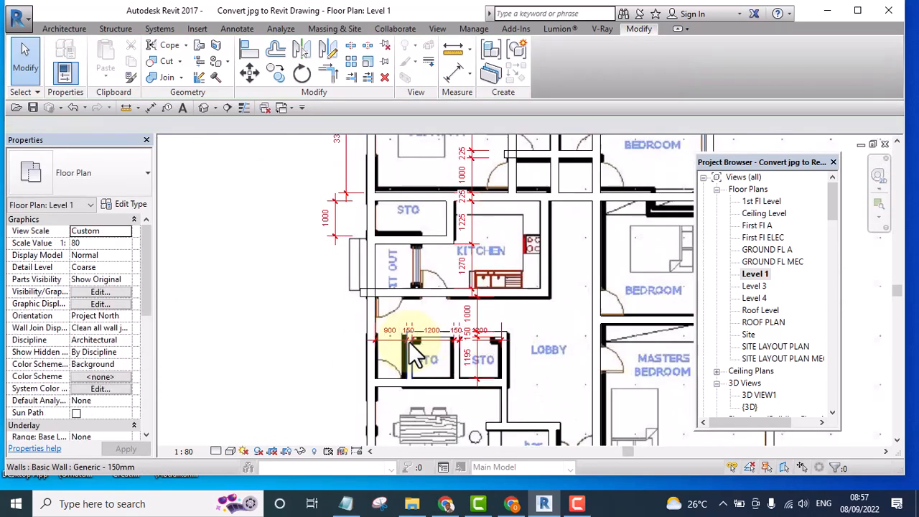
scroll(416, 352, "up", 5)
left_click(436, 321)
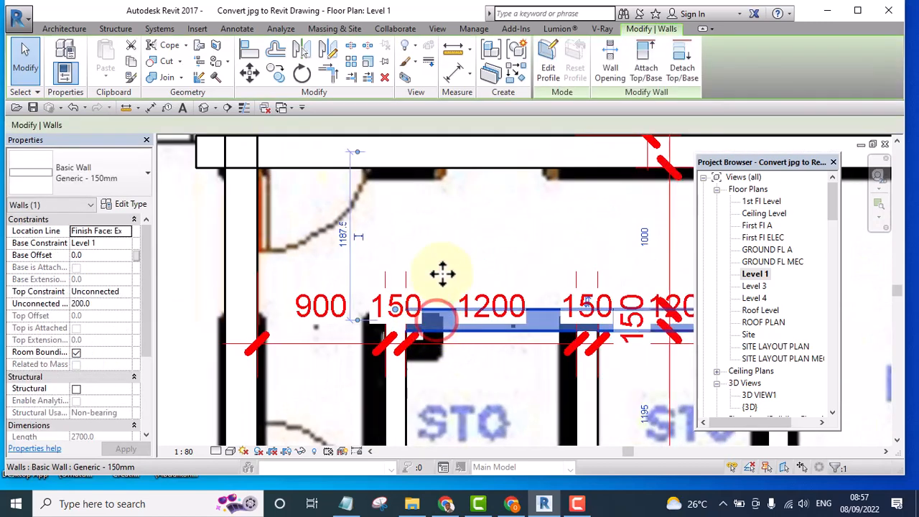
left_click(516, 70)
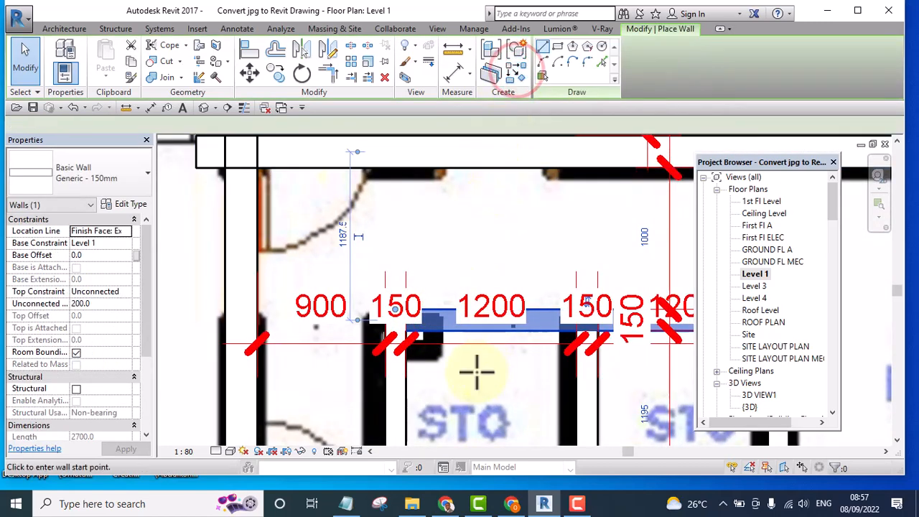
scroll(471, 374, "down", 6)
scroll(487, 291, "up", 8)
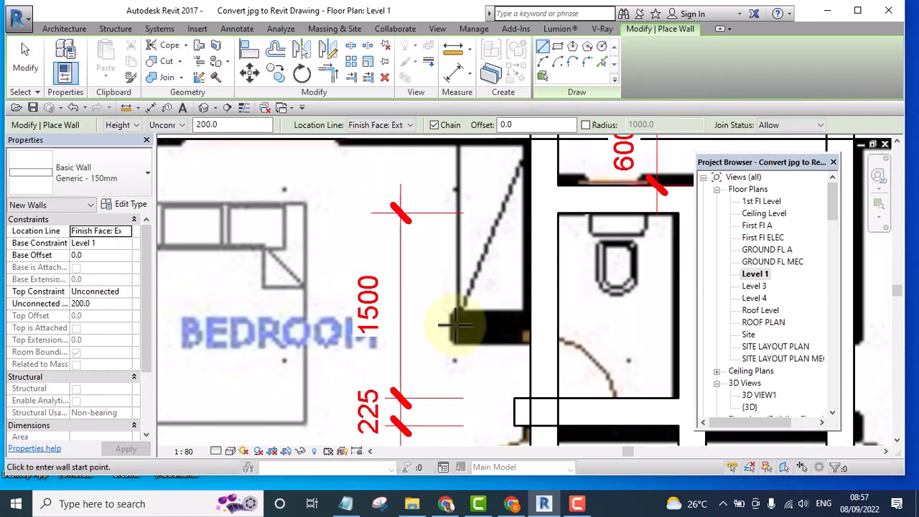
left_click(532, 333)
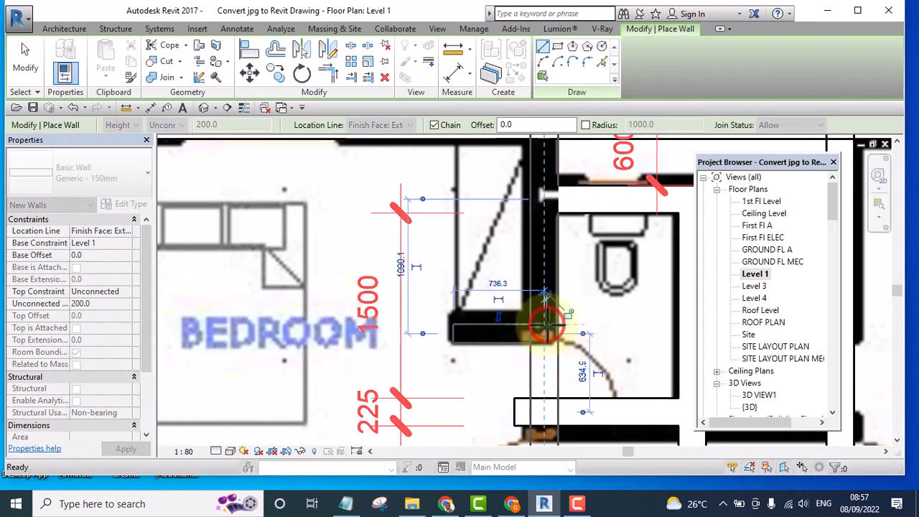
key("Escape")
key("Escape")
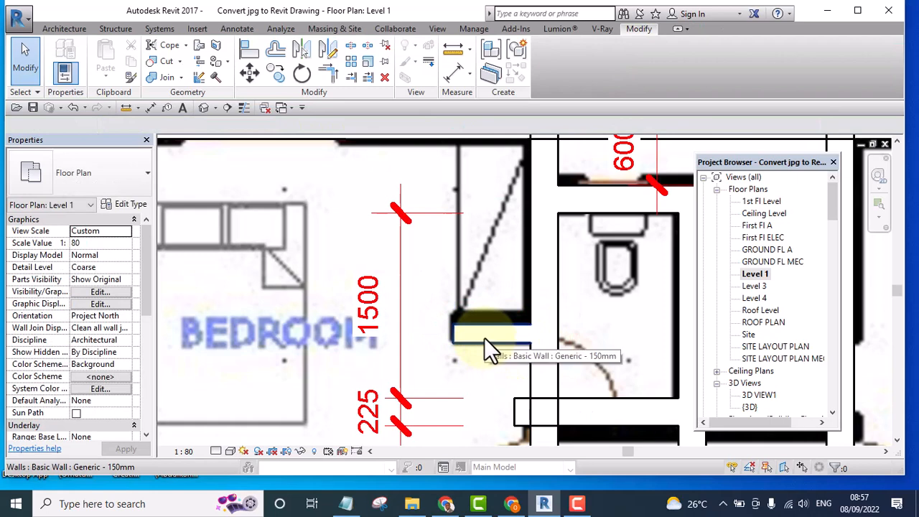
- Draw a furniture-style detail line about 1800 mm long over the wardrobe's front edge, from the bedroom's top wall past the new short wall
scroll(484, 338, "down", 2)
scroll(484, 337, "down", 1)
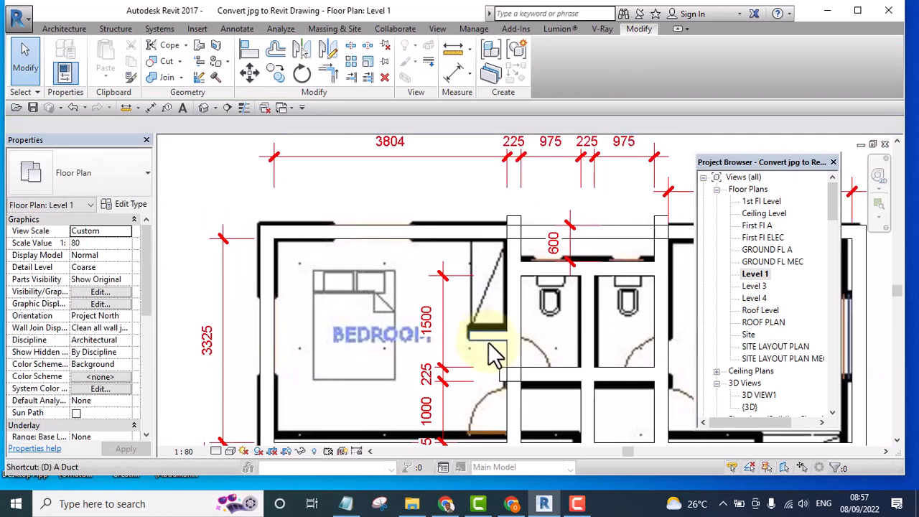
key("d")
key("l")
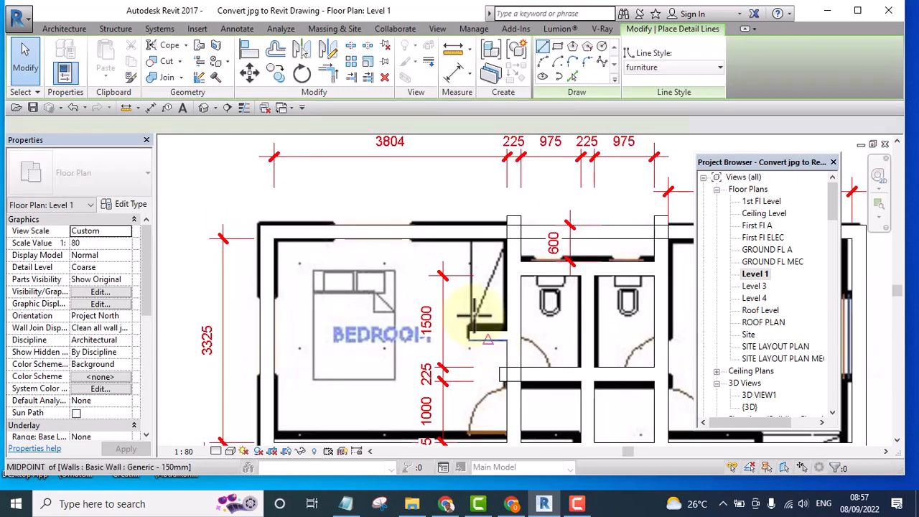
scroll(474, 302, "up", 3)
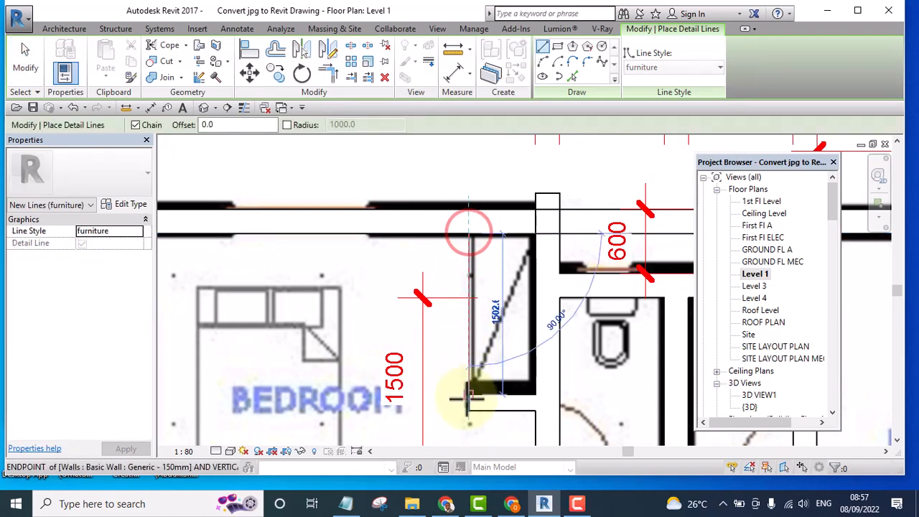
left_click(469, 423)
key("Escape")
key("Escape")
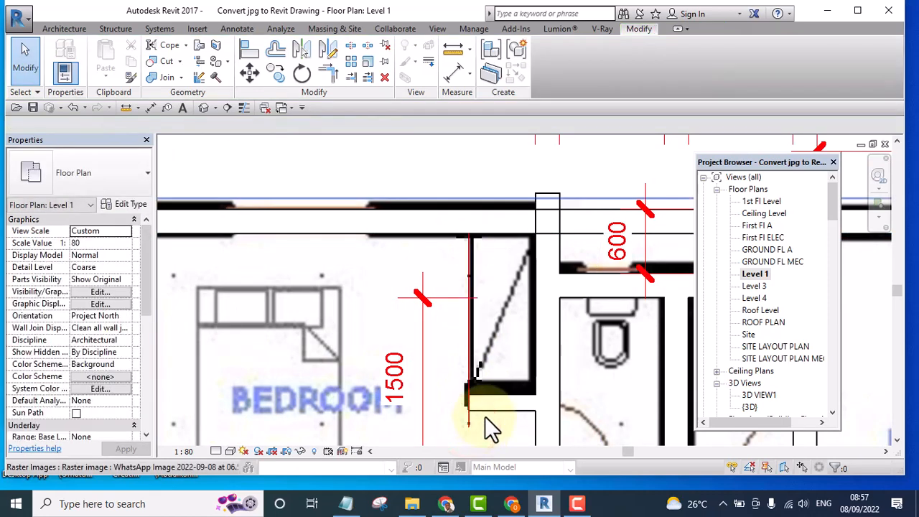
- Dimension the wardrobe depth from its front line to the toilet wall's face, placing the dimension above the row of plan dimensions
key("d")
key("i")
left_click(471, 340)
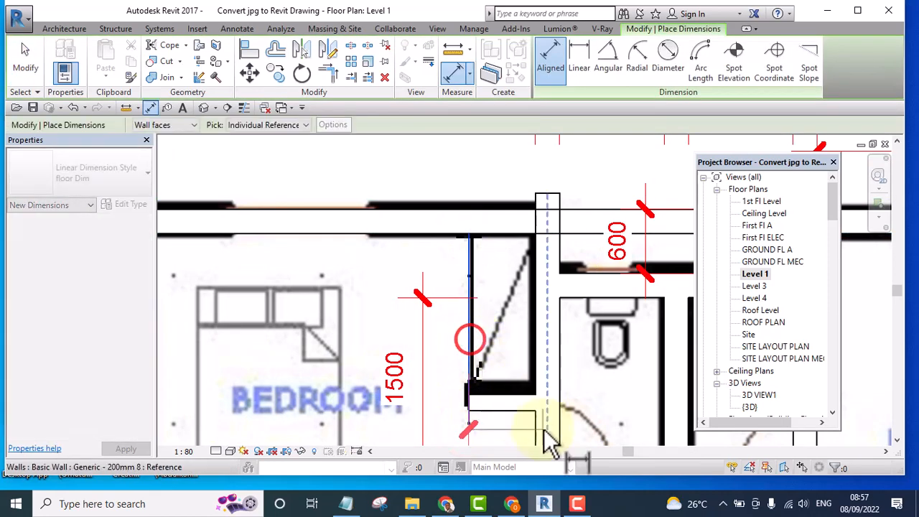
scroll(540, 430, "down", 2)
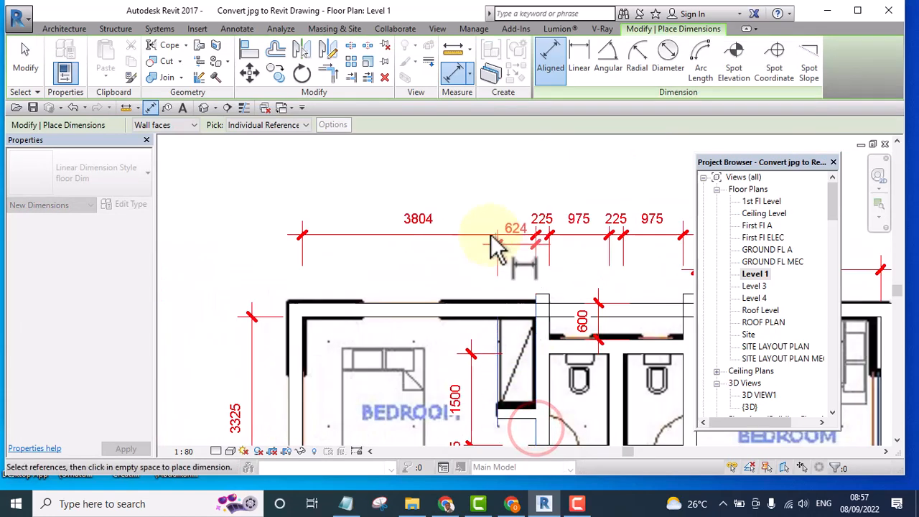
left_click(470, 189)
key("Escape")
key("Escape")
- Set the wardrobe depth to 600 by moving its front line
left_click(498, 393)
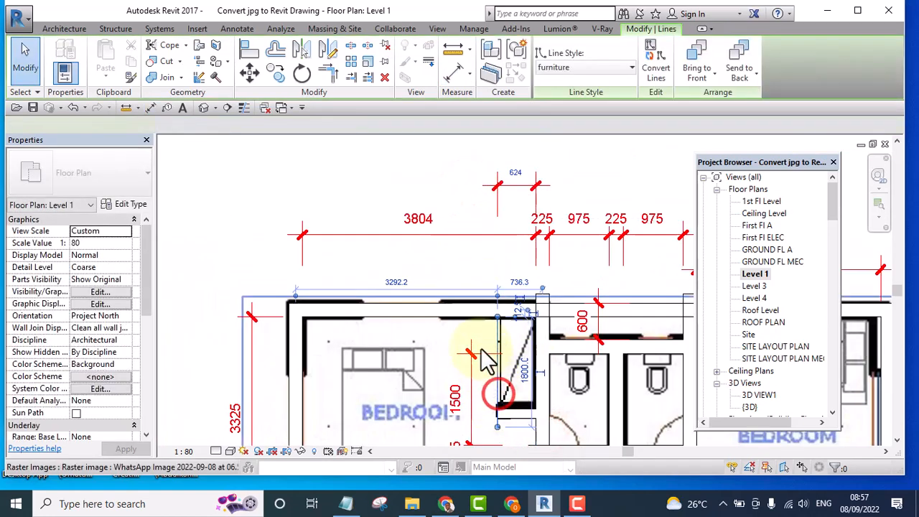
left_click(513, 167)
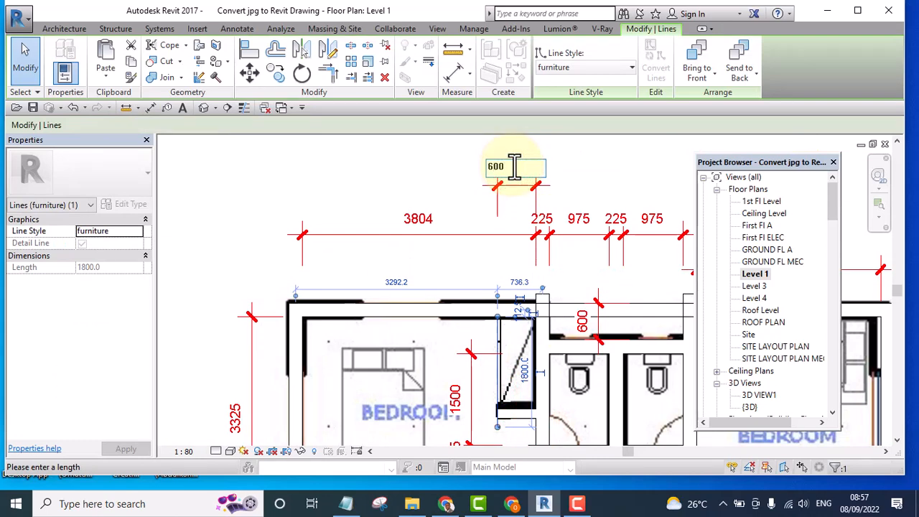
key("Return")
left_click(388, 181)
scroll(390, 201, "down", 2)
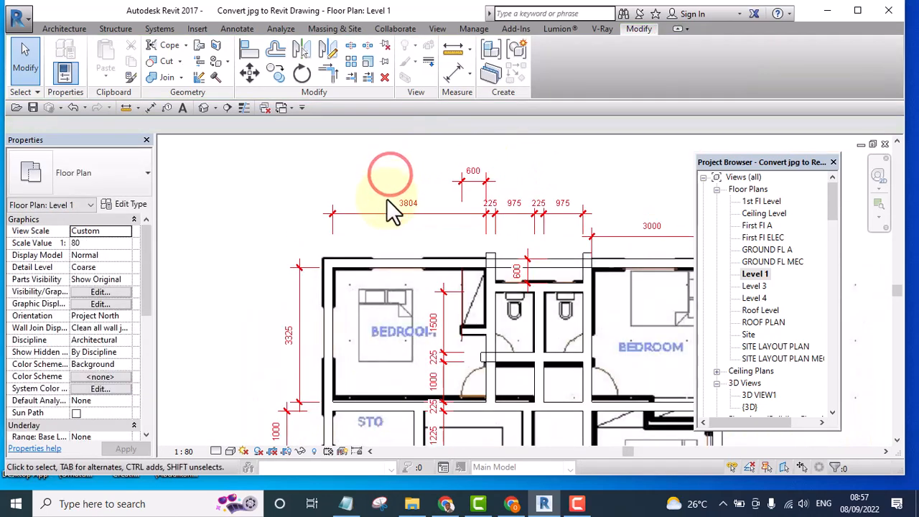
- Trim the short wardrobe wall to the front line, and cut the front line back to that wall's upper face
scroll(460, 316, "up", 5)
scroll(427, 299, "up", 1)
middle_click_drag(427, 299, 429, 337)
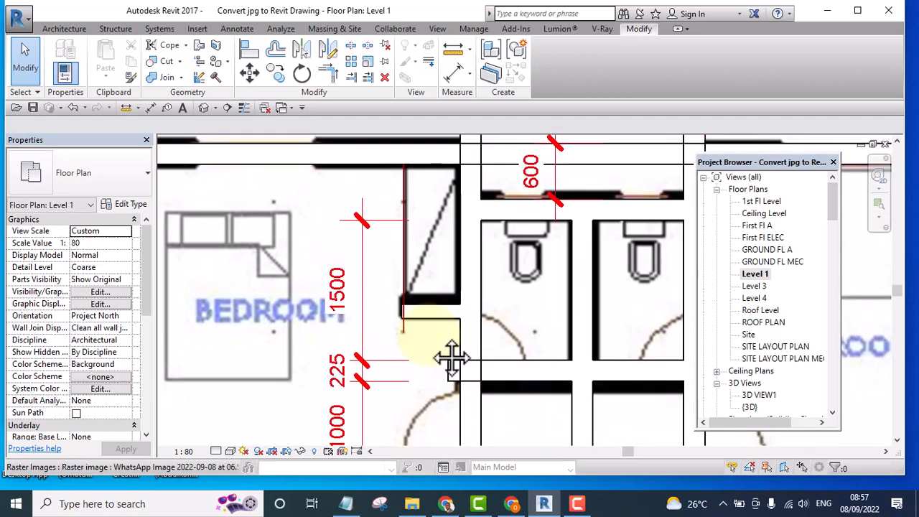
scroll(424, 334, "up", 3)
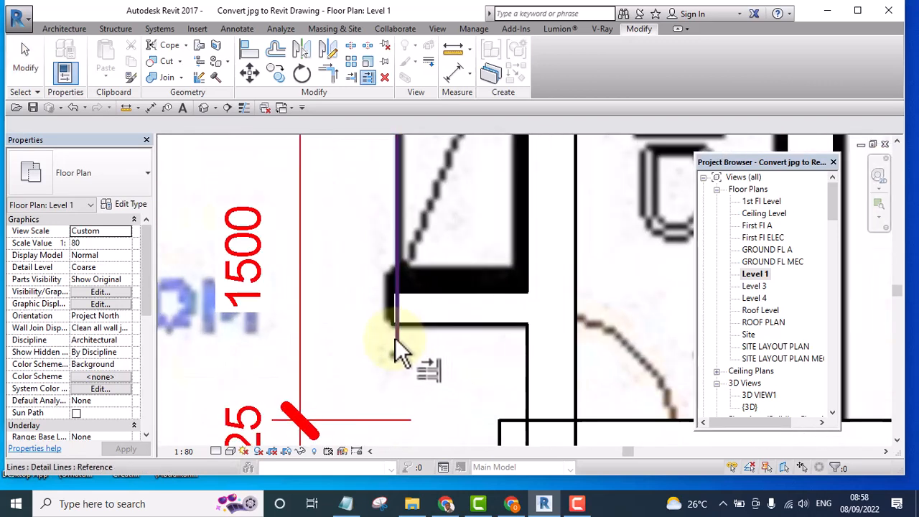
left_click(403, 320)
left_click(434, 312)
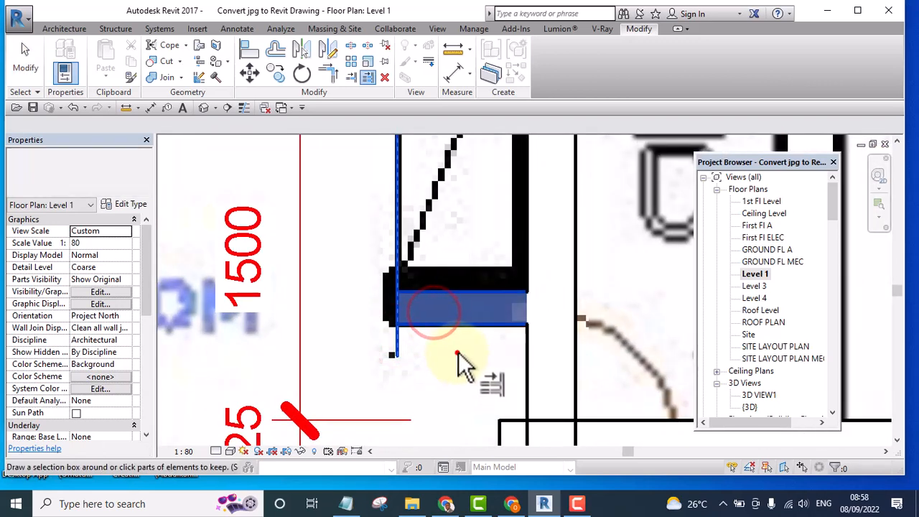
left_click(457, 352)
left_click(460, 293)
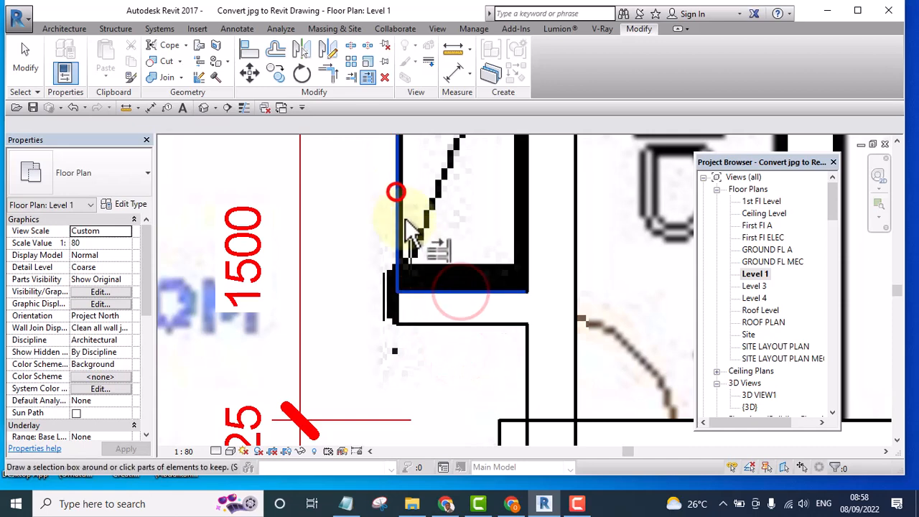
scroll(450, 300, "down", 6)
scroll(450, 298, "down", 2)
key("Escape")
left_click(331, 269)
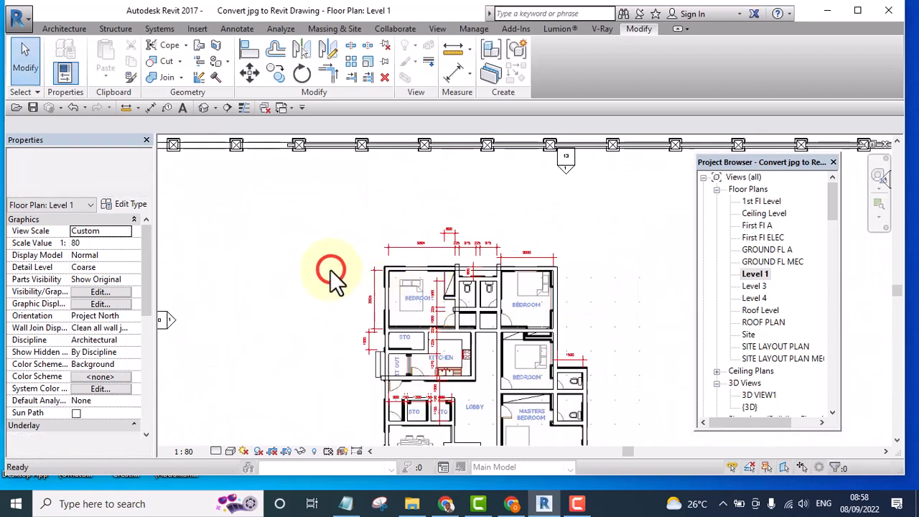
- Draw a Generic - 200mm 8 wall 2700 mm long over the sitting room's recessed window section beside the outer wall
scroll(331, 269, "down", 2)
middle_click_drag(469, 376, 517, 288)
scroll(445, 349, "up", 5)
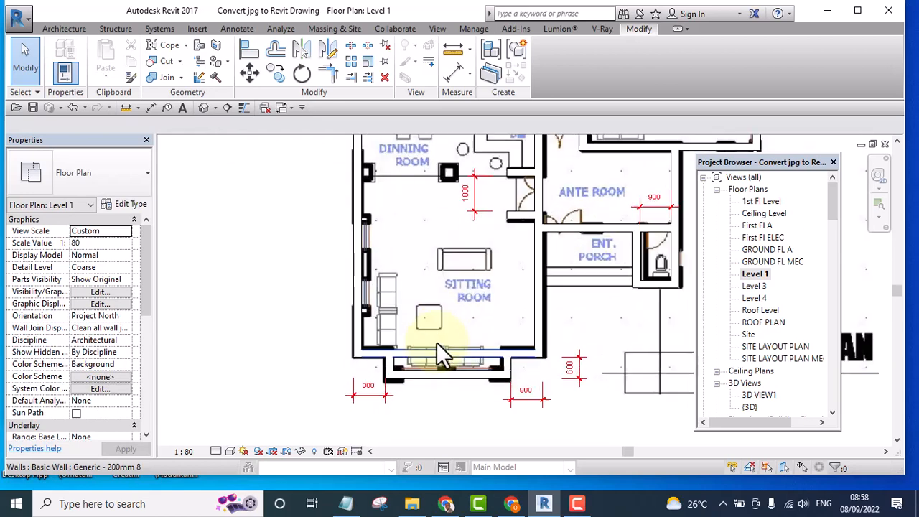
middle_click_drag(435, 345, 421, 424)
scroll(401, 352, "down", 3)
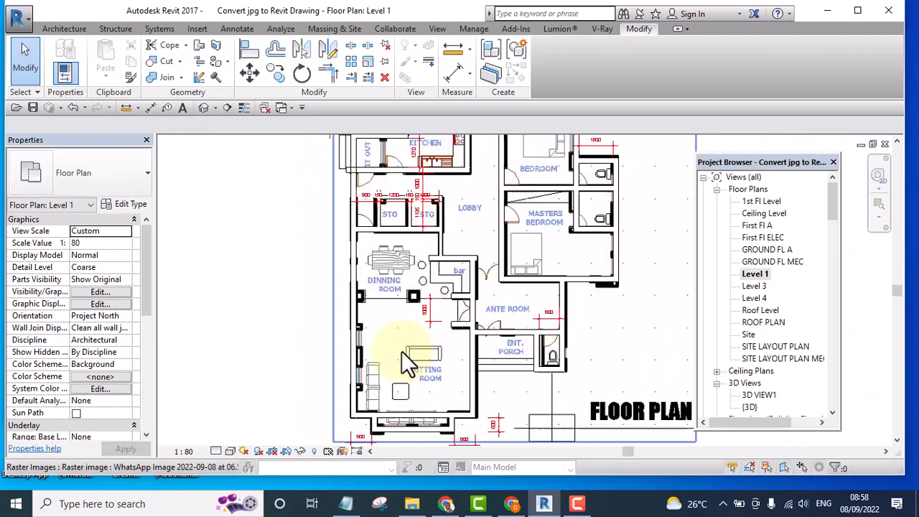
scroll(315, 372, "up", 3)
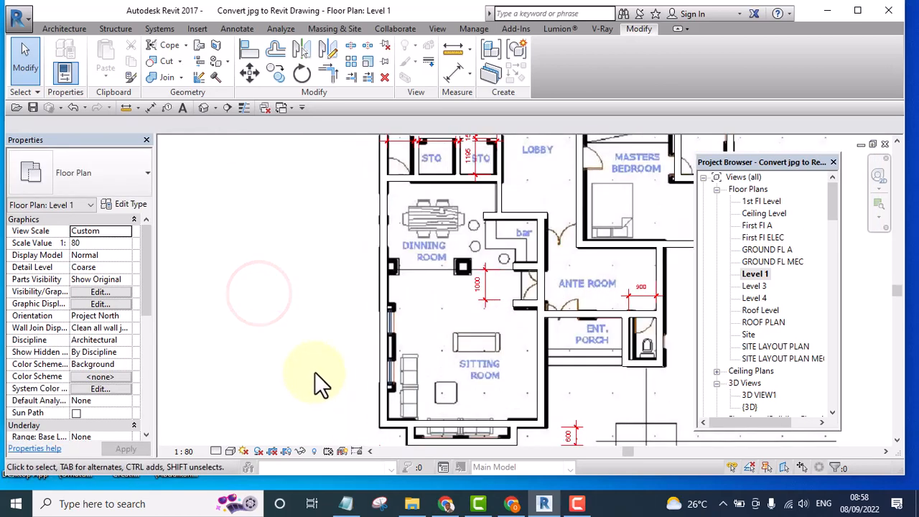
left_click(406, 270)
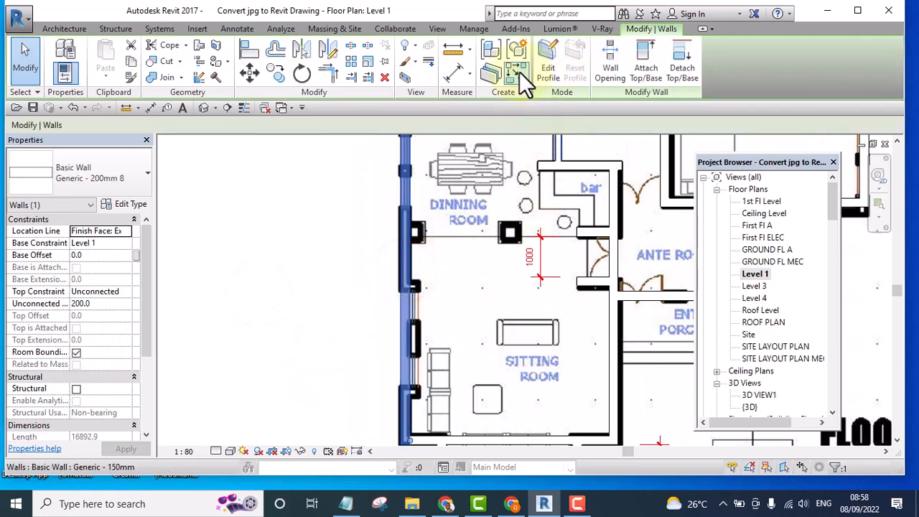
left_click(516, 72)
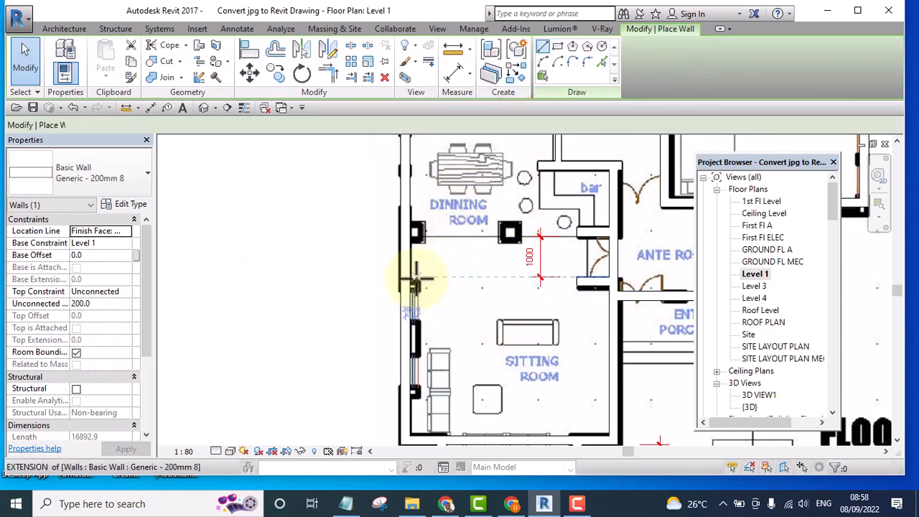
scroll(417, 277, "up", 4)
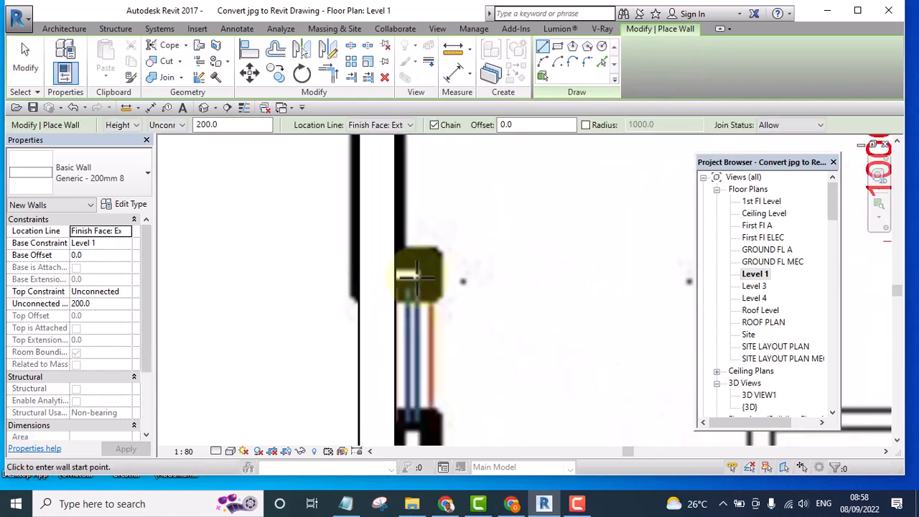
left_click(416, 274)
scroll(410, 265, "down", 4)
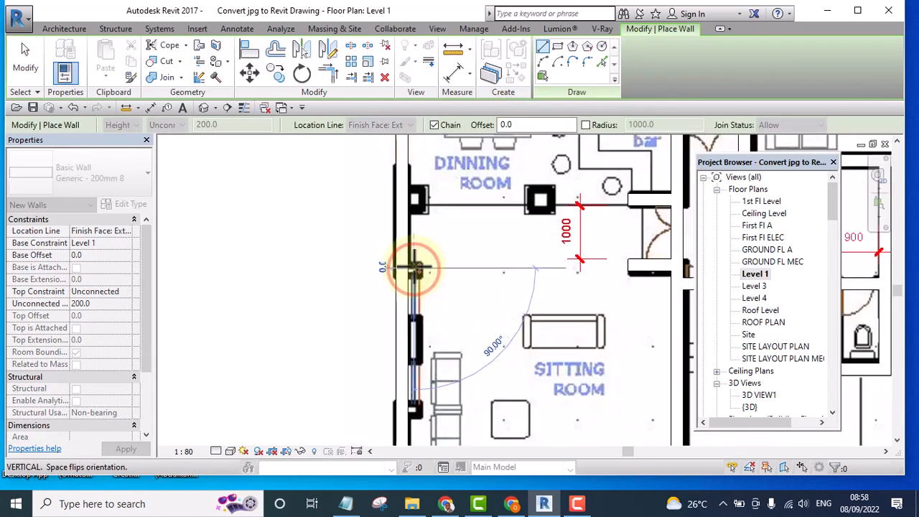
scroll(413, 375, "up", 4)
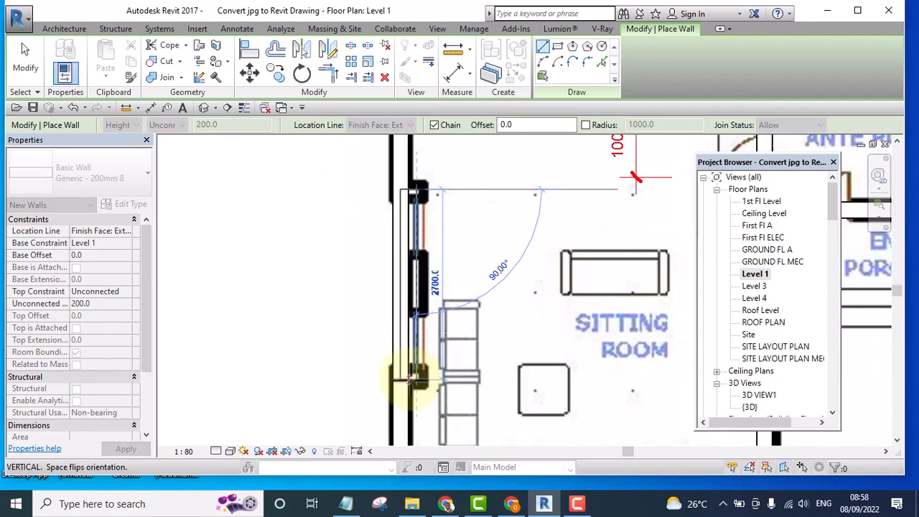
left_click(415, 374)
key("Escape")
key("Escape")
- Nudge the new window wall about 160 mm into the sitting room, over its thick line in the plan image
left_click(411, 333)
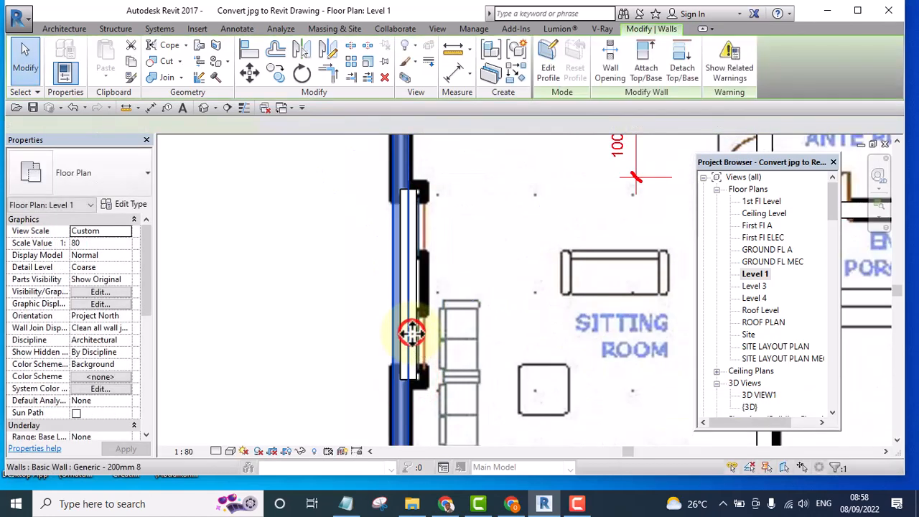
left_click(418, 346)
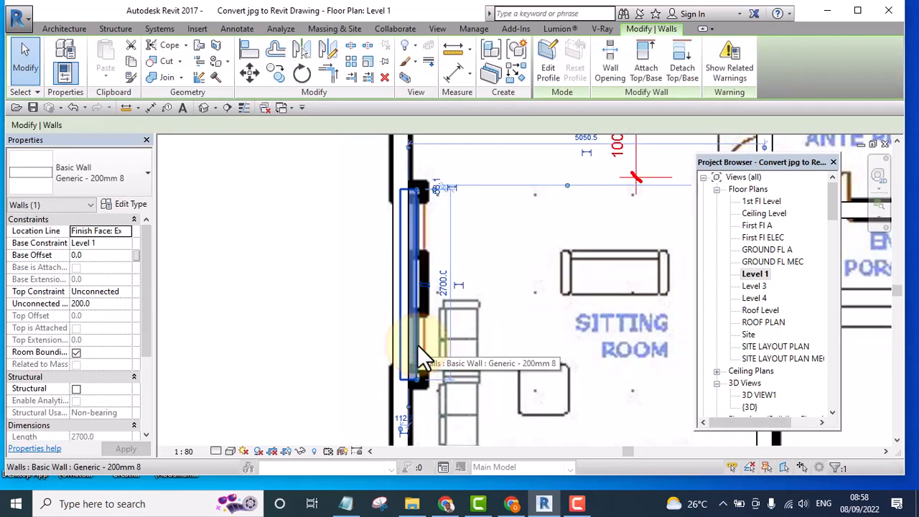
key("Right")
key("Right")
key("Right")
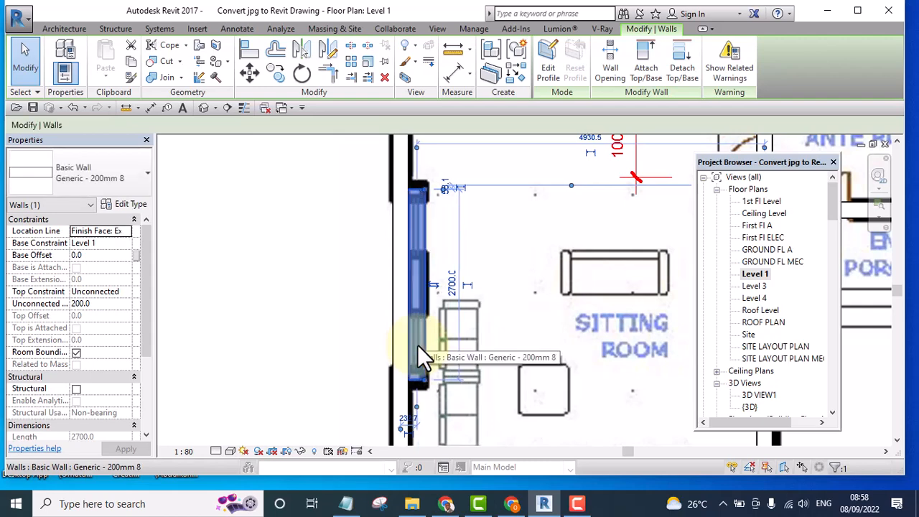
key("Right")
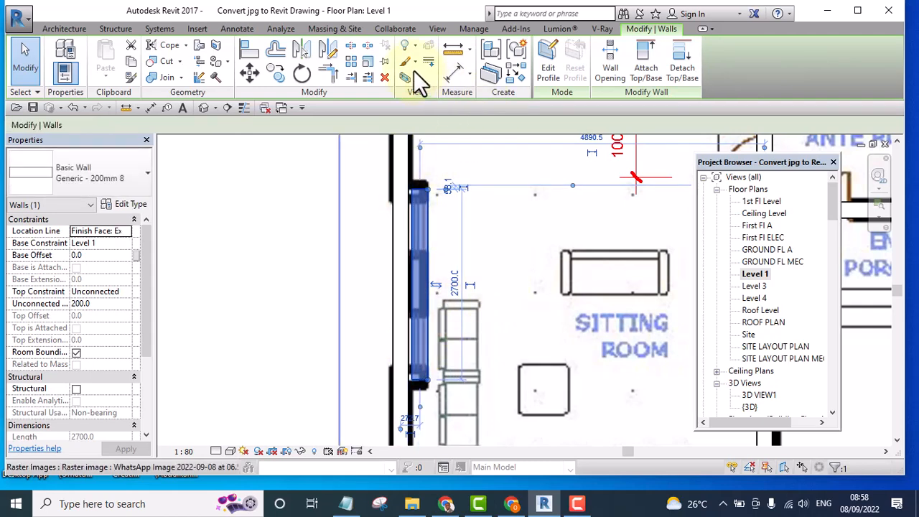
- Draw a Generic - 200mm 8 wall about 840 mm long across the outer wall at the upper end of the sitting-room window wall
scroll(402, 179, "up", 3)
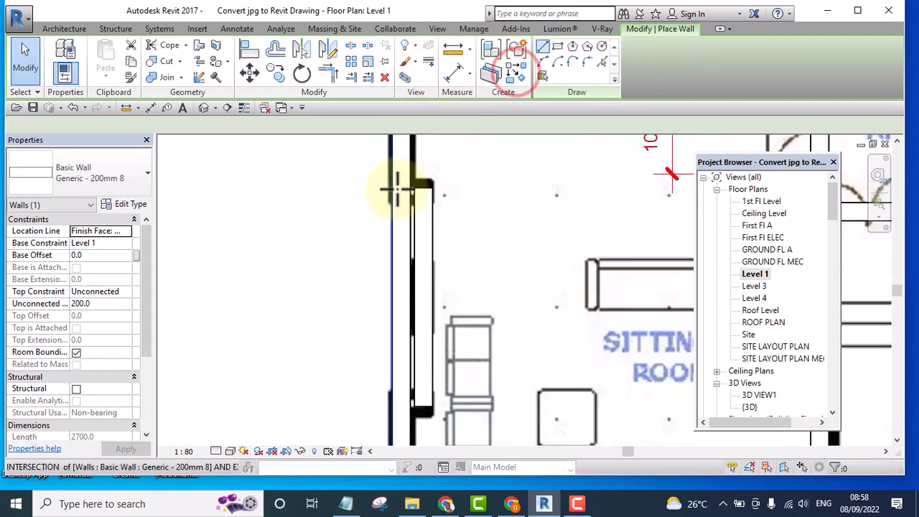
left_click(353, 187)
left_click(458, 185)
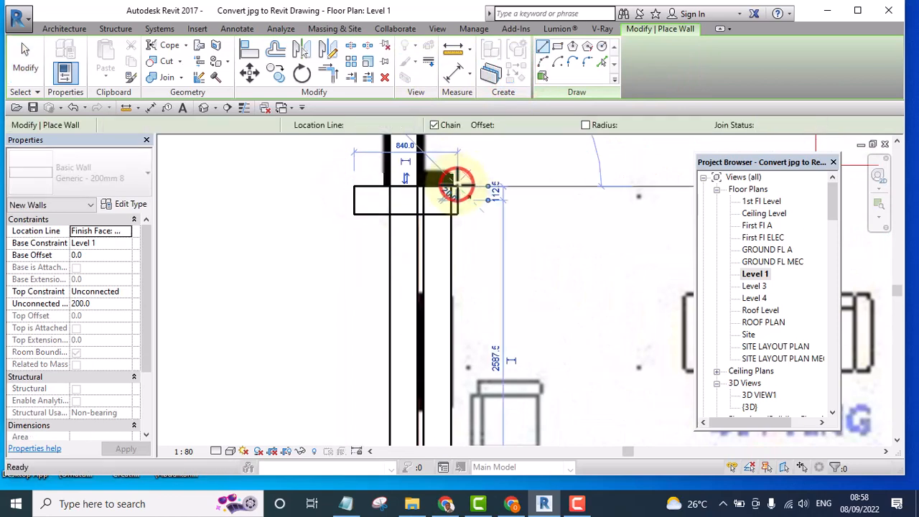
- Draw a Generic - 200mm 8 wall about 600 mm long across the outer wall at the lower end of the sitting-room window wall
scroll(370, 199, "down", 3)
scroll(402, 354, "up", 2)
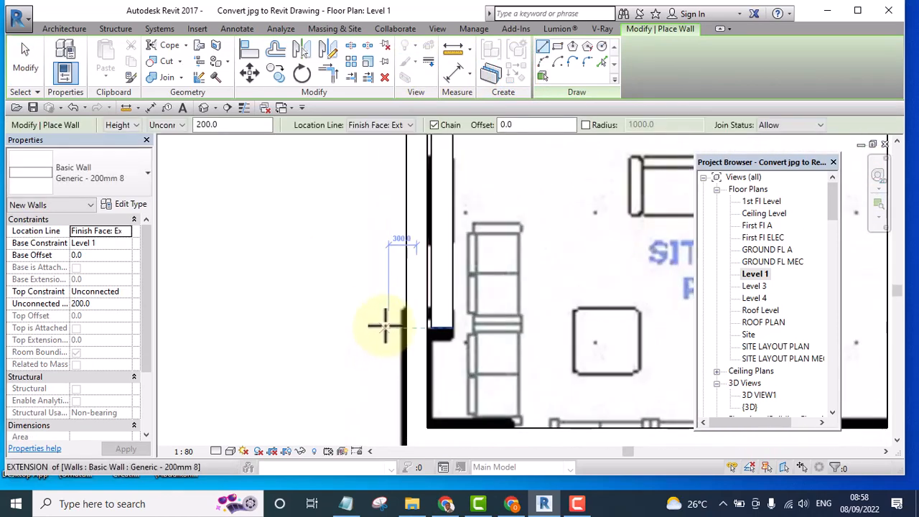
left_click(442, 326)
key("Escape")
key("Escape")
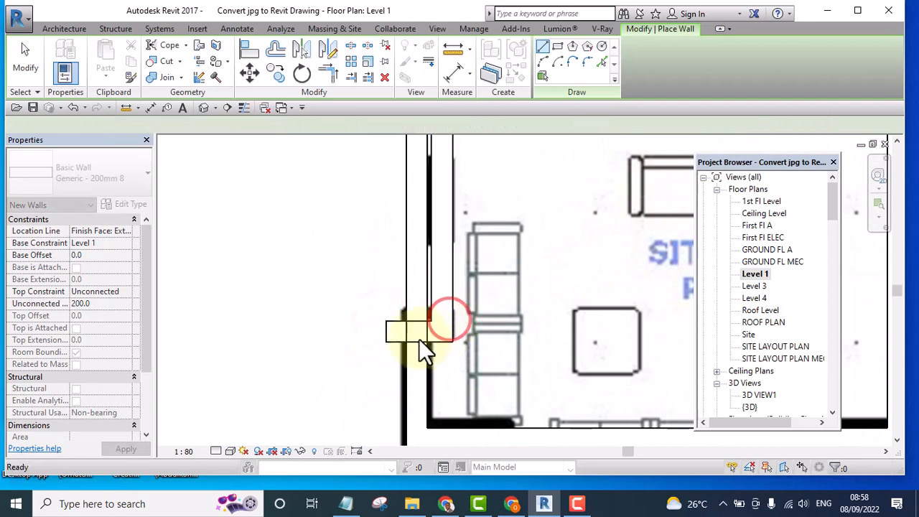
- Nudge the lower cross wall up about 80 mm and the upper cross wall up about 120 mm to match the plan image
left_click(396, 331)
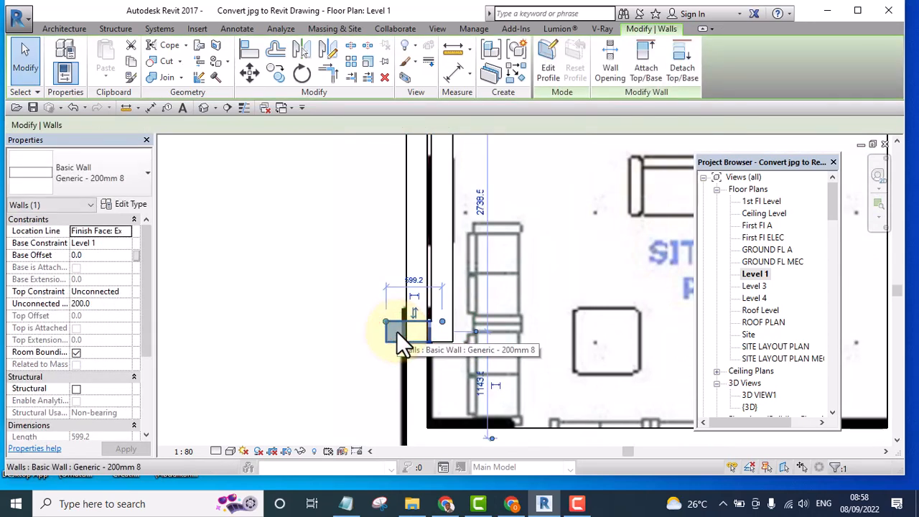
key("Up")
key("Up")
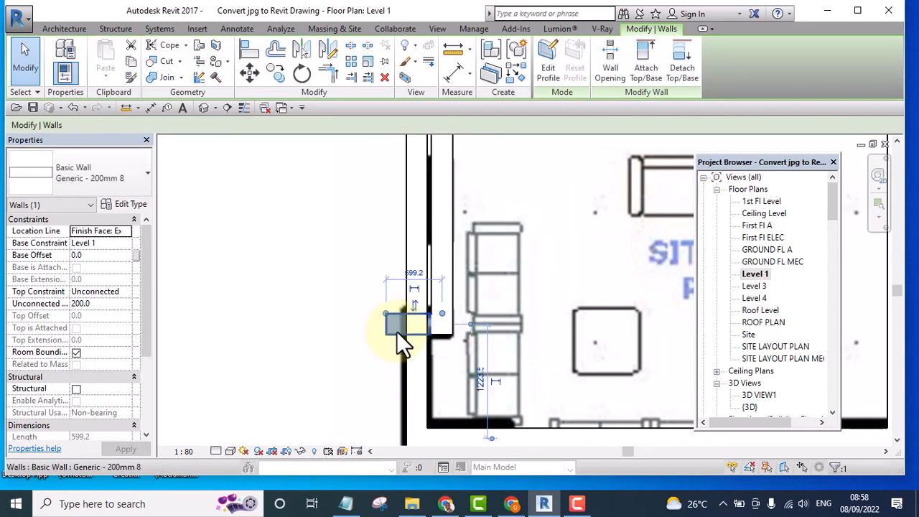
scroll(381, 332, "down", 4)
scroll(393, 245, "up", 4)
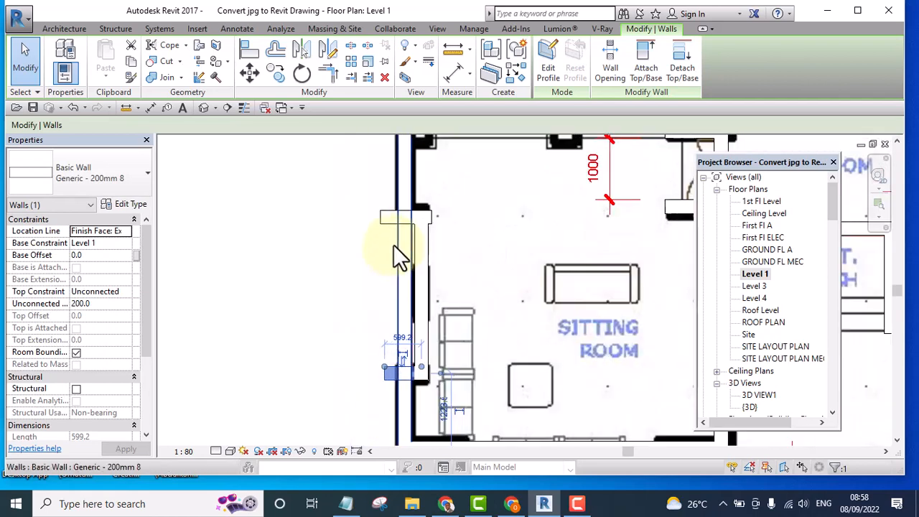
left_click(385, 213)
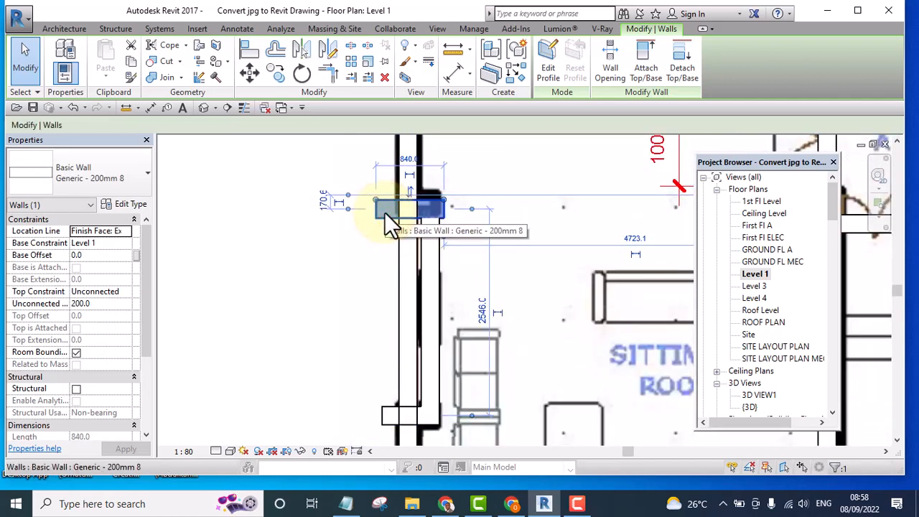
key("Up")
key("Up")
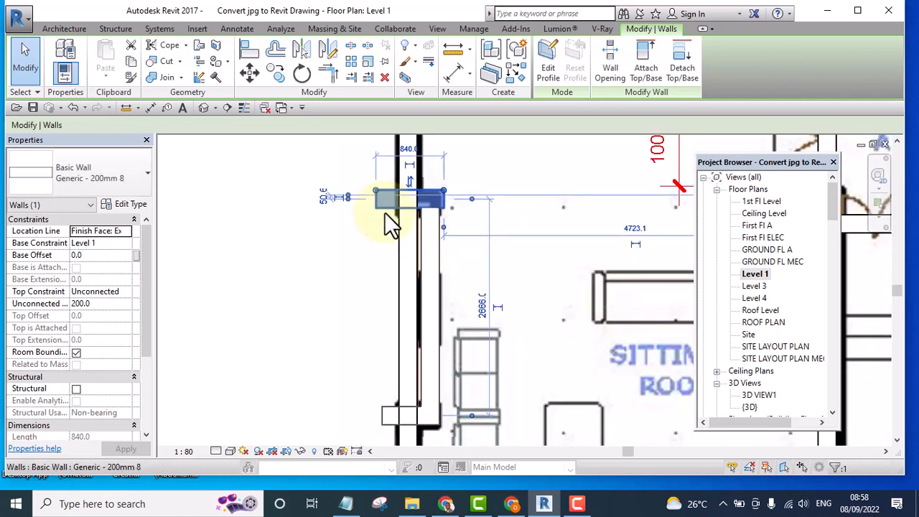
left_click(266, 280)
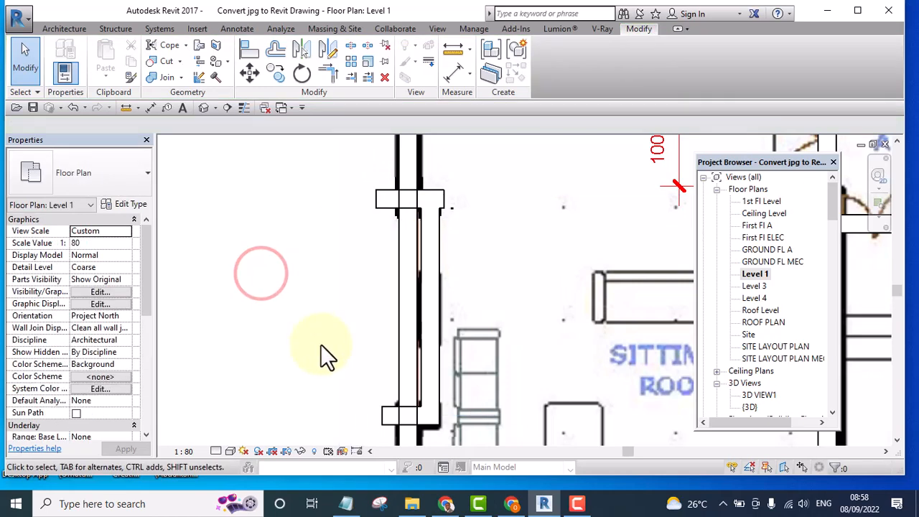
- Trim the upper cross wall to the outer wall's exterior face and to the window wall, forming a clean corner
key("t")
key("r")
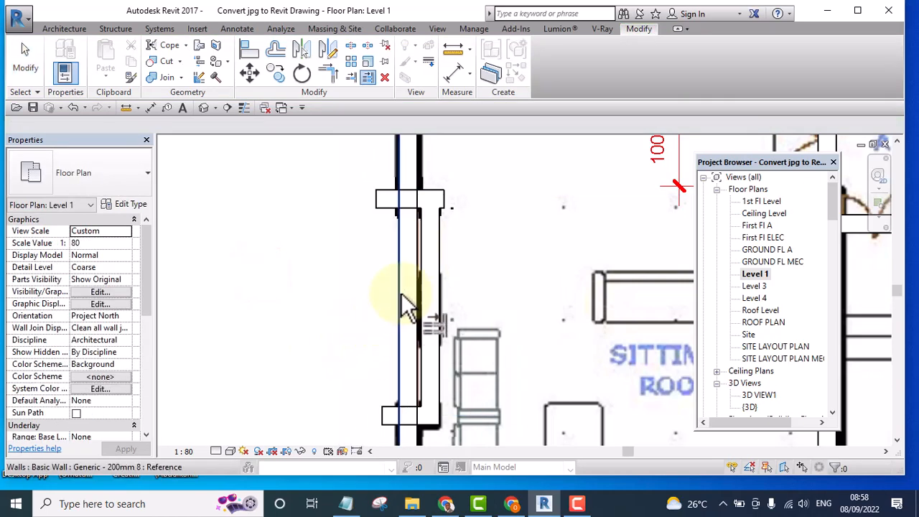
left_click(400, 293)
left_click(428, 194)
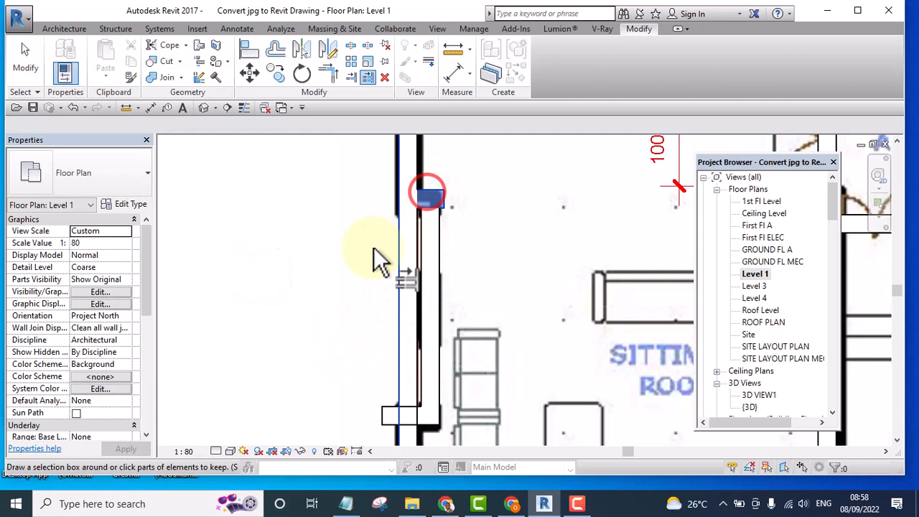
left_click(445, 248)
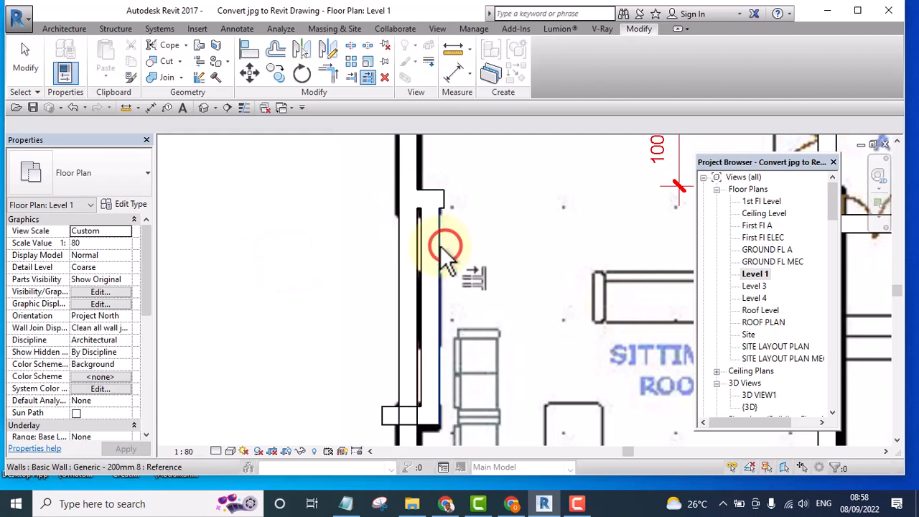
left_click(421, 201)
- Trim the lower cross wall between the window wall and the outer wall, removing the part projecting outside
left_click(438, 383)
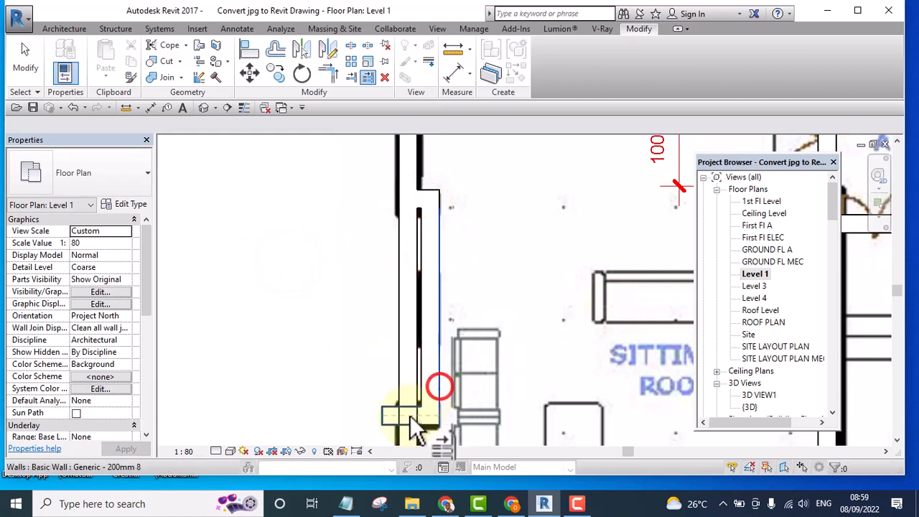
left_click(324, 374)
left_click(398, 364)
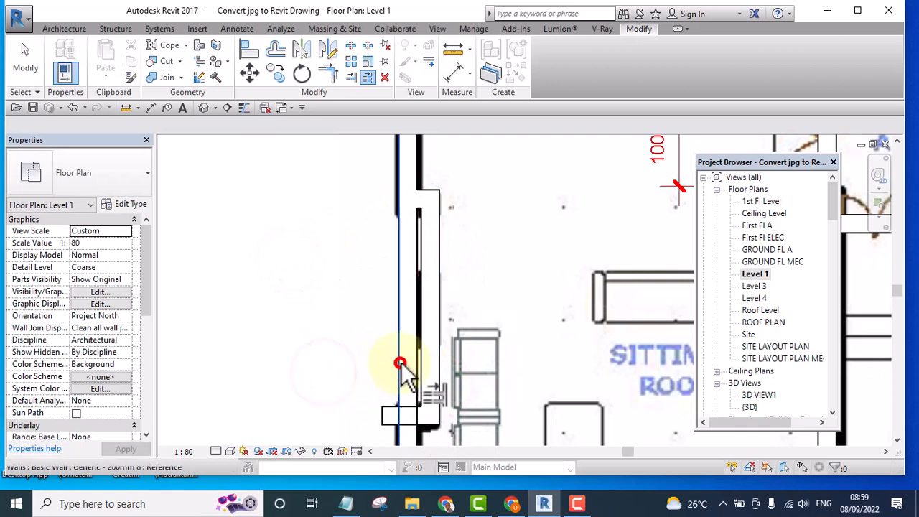
left_click(416, 419)
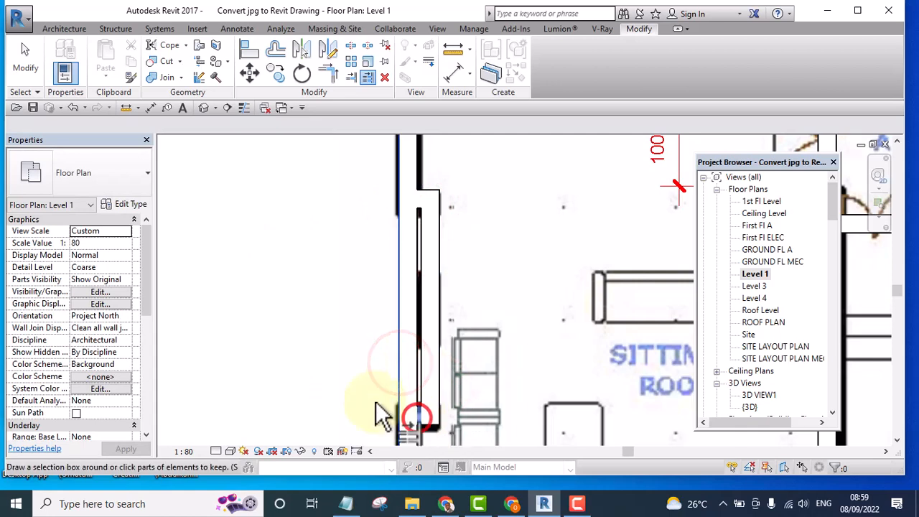
- Split the outer wall near both cross walls and delete the 2200 mm piece in front of the window wall
left_click(351, 46)
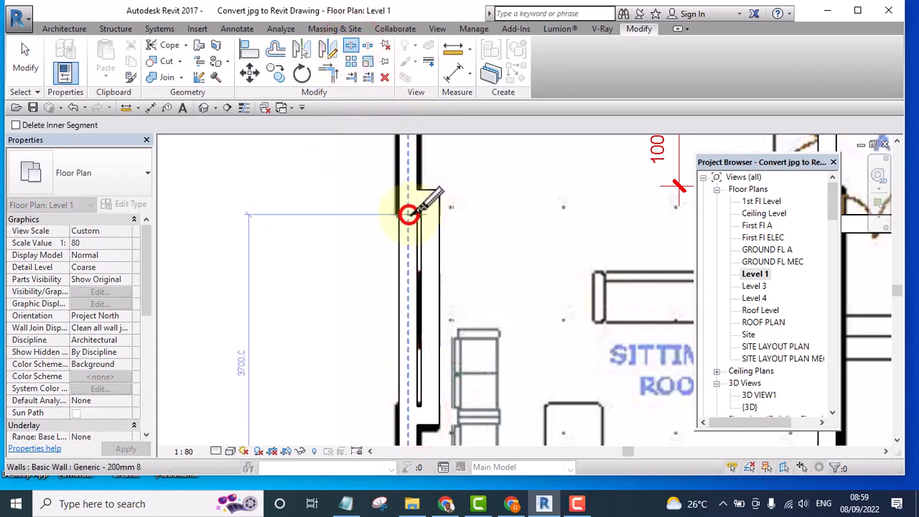
left_click(411, 395)
key("Escape")
left_click(408, 312)
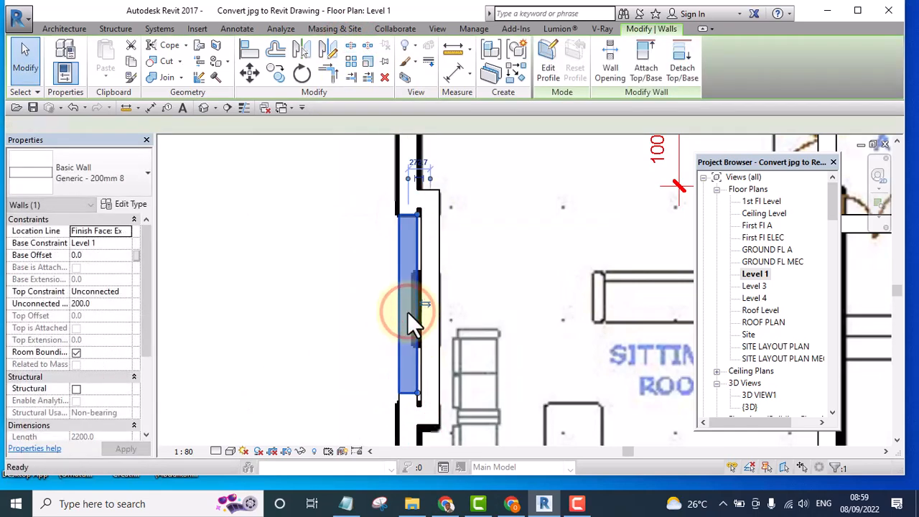
key("Delete")
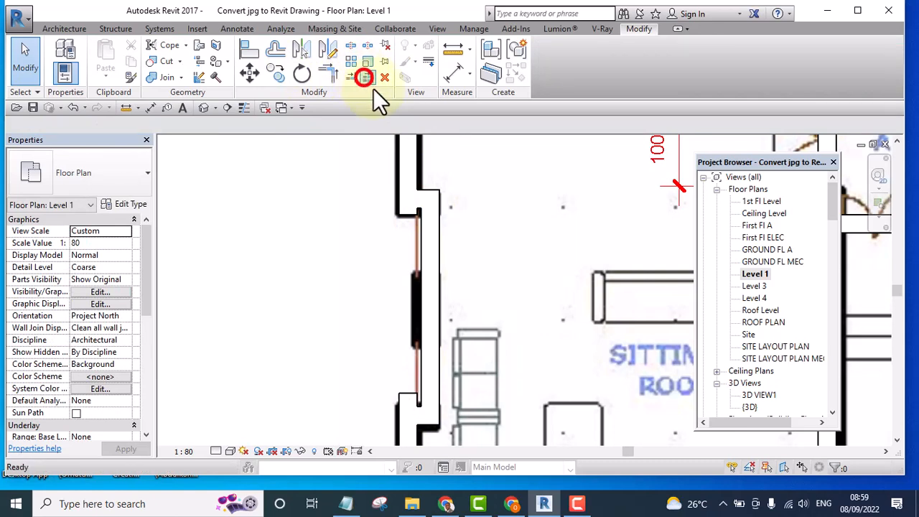
- Trim the upper remaining piece of outer wall back to the lower face of the upper cross wall
left_click(365, 77)
left_click(421, 207)
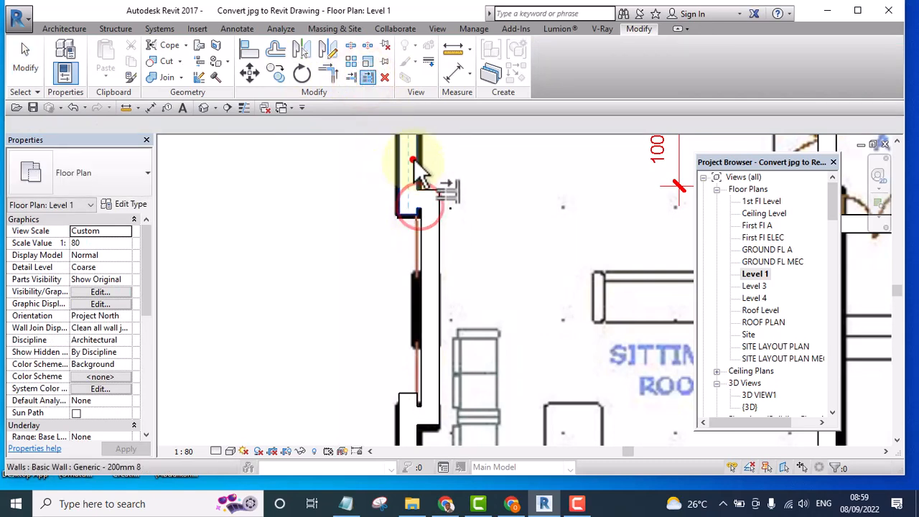
left_click(414, 159)
left_click(328, 228)
scroll(338, 206, "down", 4)
scroll(370, 307, "up", 4)
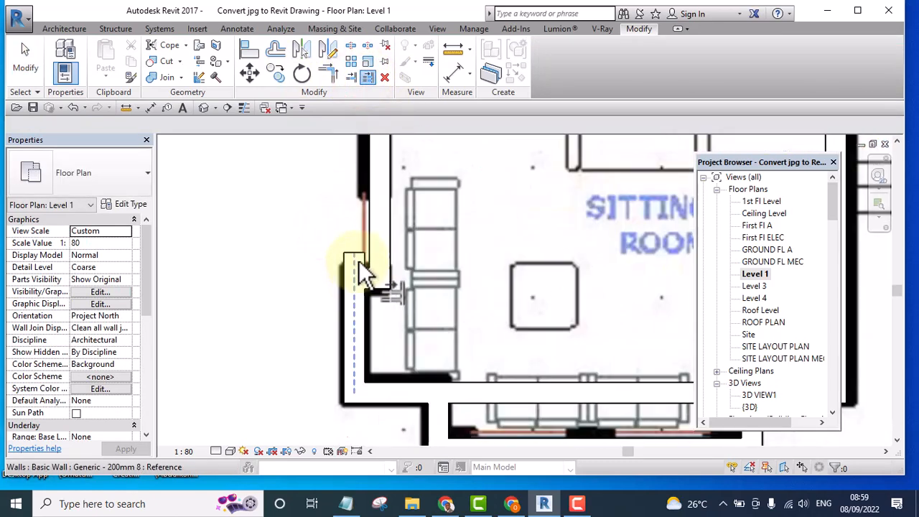
scroll(363, 271, "up", 1)
left_click(367, 268)
left_click(352, 309)
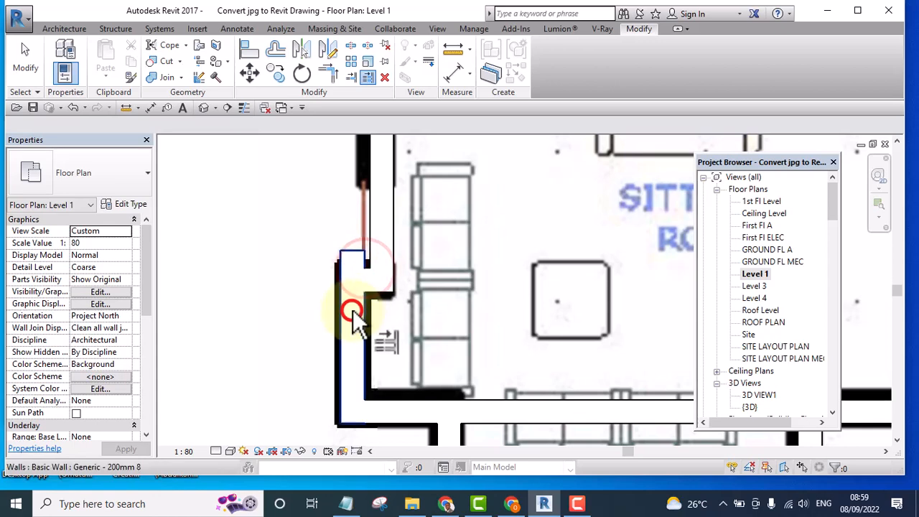
left_click(267, 226)
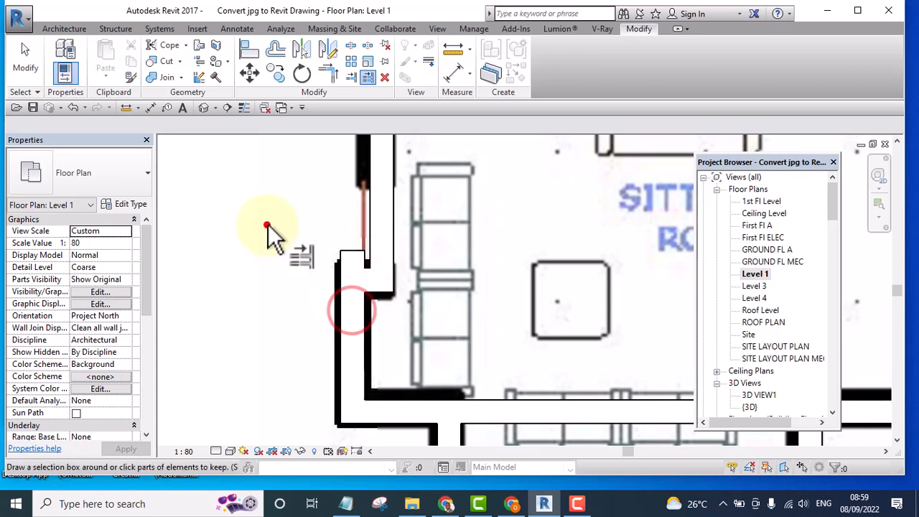
- Trim the lower remaining piece of outer wall back to the upper face of the lower cross wall
scroll(378, 283, "up", 2)
left_click(368, 267)
left_click(326, 347)
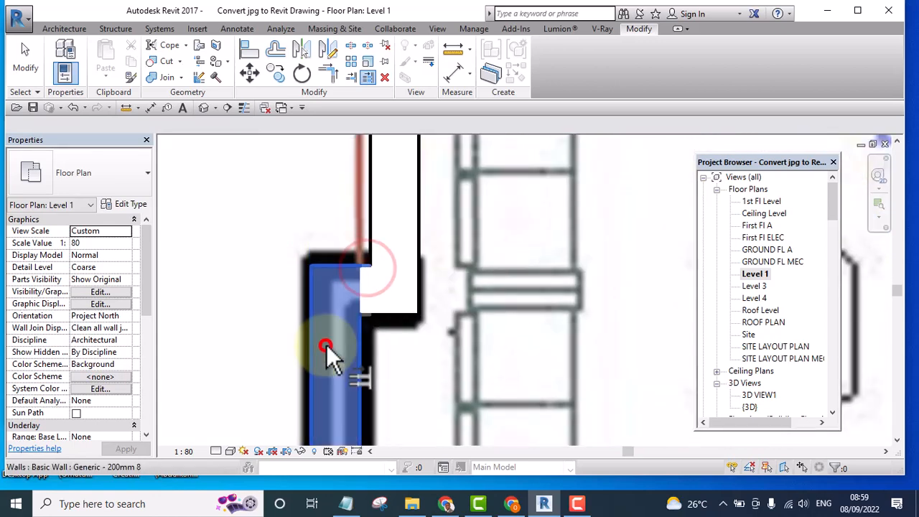
scroll(369, 287, "down", 5)
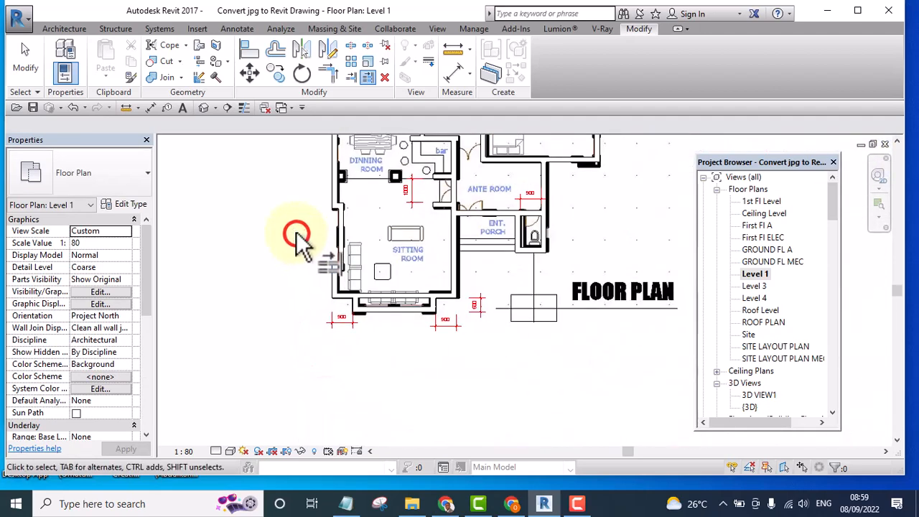
key("Escape")
- Place an aligned dimension across the sitting room from the front wall's inner face to the lower face of the wall below the bar
scroll(296, 235, "down", 3)
scroll(267, 227, "up", 4)
middle_click_drag(354, 311, 390, 386)
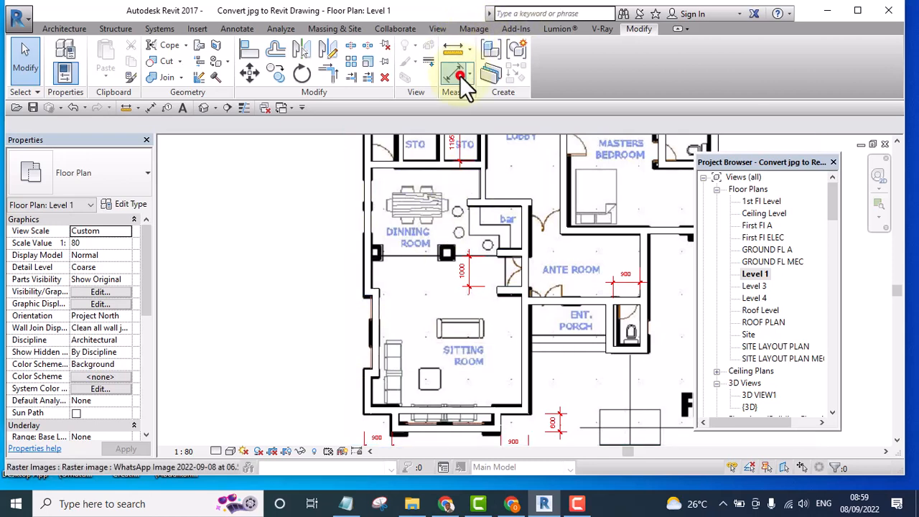
left_click(454, 56)
scroll(488, 416, "up", 2)
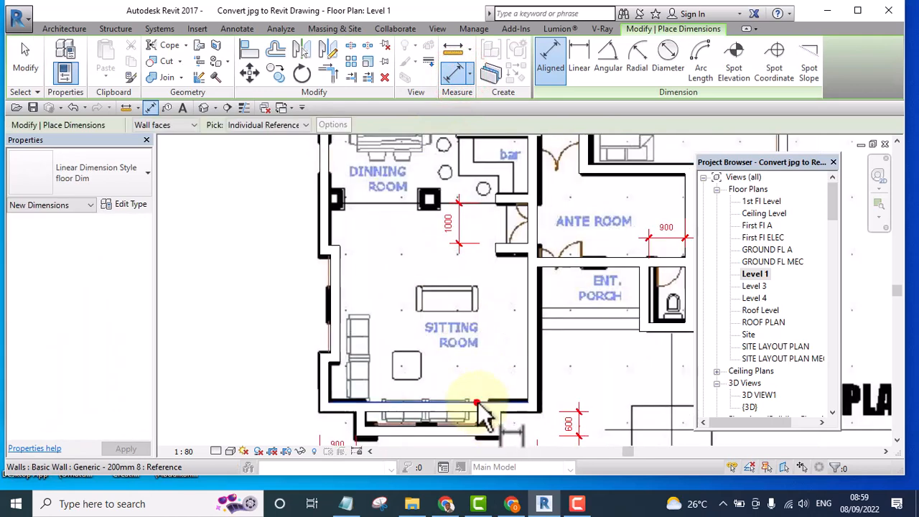
left_click(476, 403)
scroll(503, 237, "up", 1)
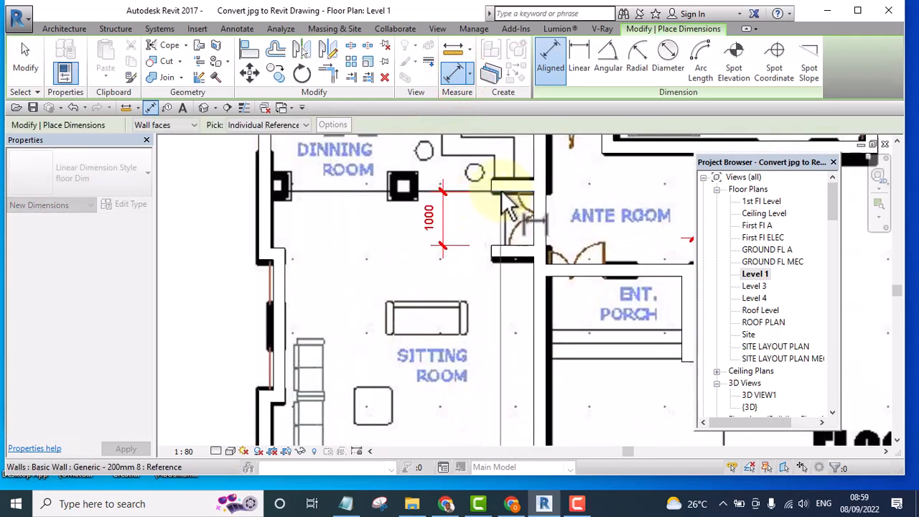
left_click(508, 202)
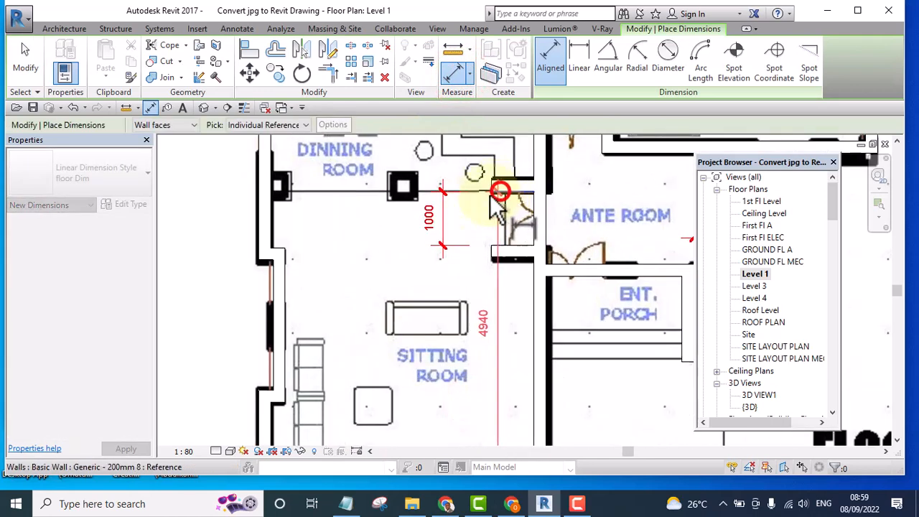
left_click(363, 224)
scroll(448, 365, "down", 3)
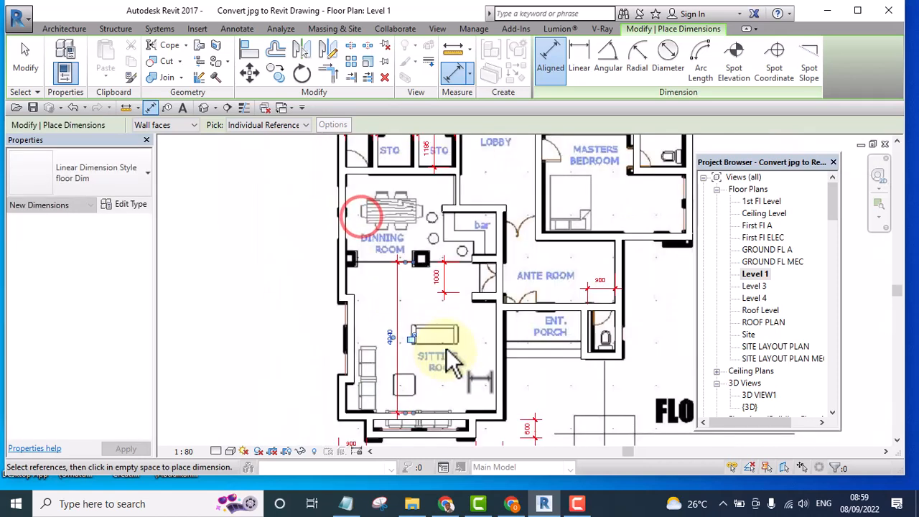
- Place an aligned dimension through the dining room from the upper face of the wall below the bar to the store wall's lower face
scroll(430, 258, "up", 3)
scroll(394, 344, "up", 1)
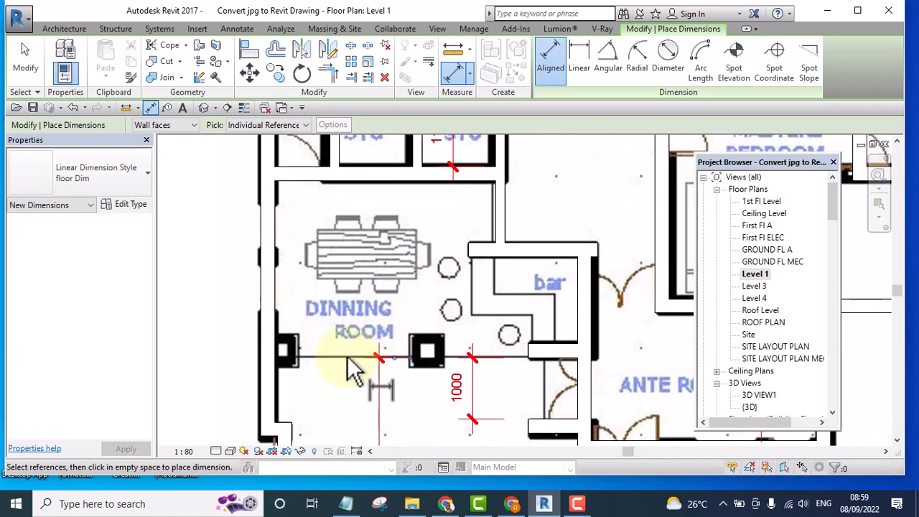
left_click(544, 344)
scroll(393, 365, "down", 2)
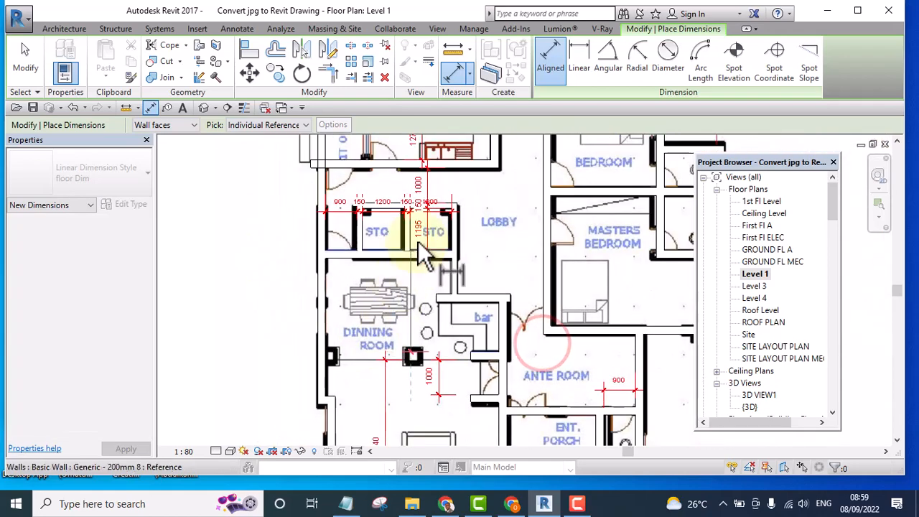
scroll(416, 247, "up", 3)
left_click(358, 267)
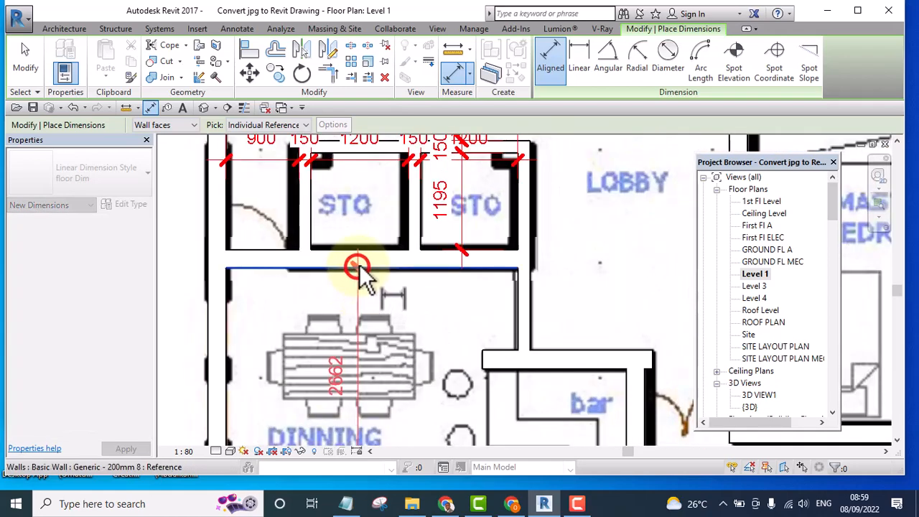
scroll(328, 287, "down", 3)
scroll(324, 297, "up", 3)
scroll(325, 297, "up", 2)
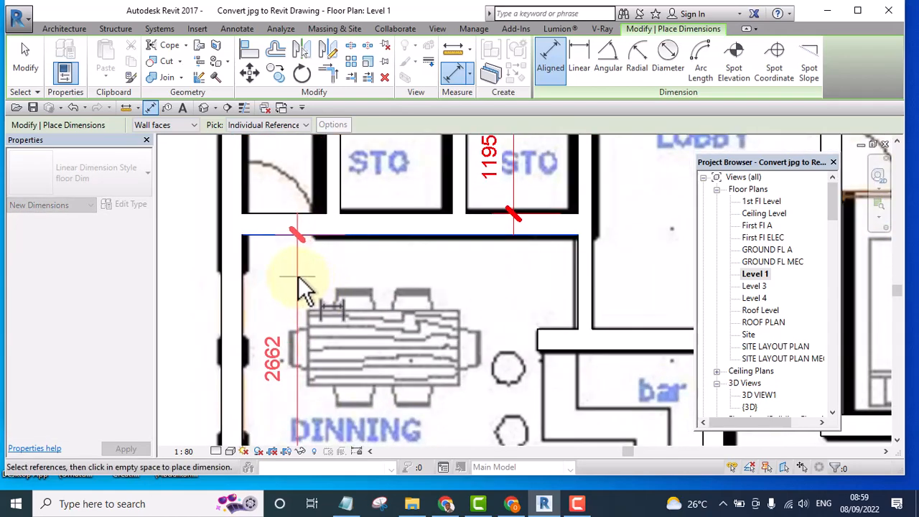
scroll(400, 271, "down", 3)
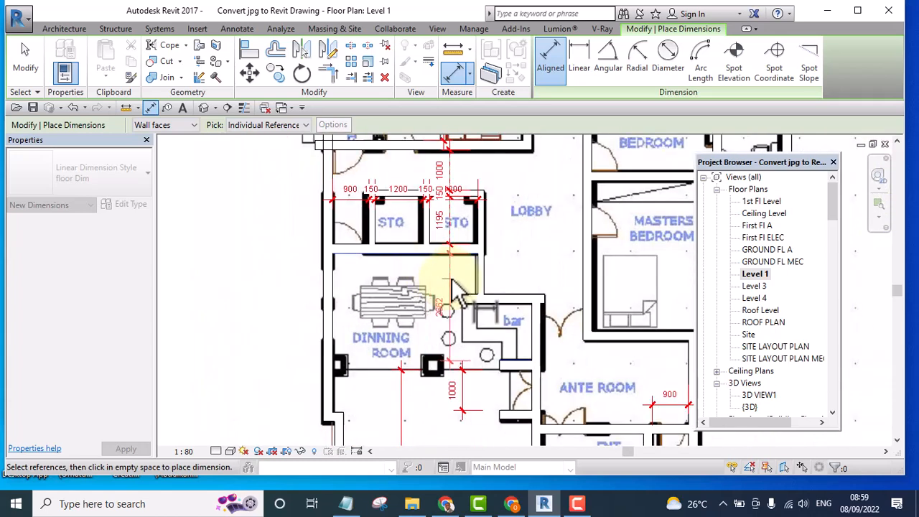
scroll(402, 287, "up", 2)
left_click(390, 279)
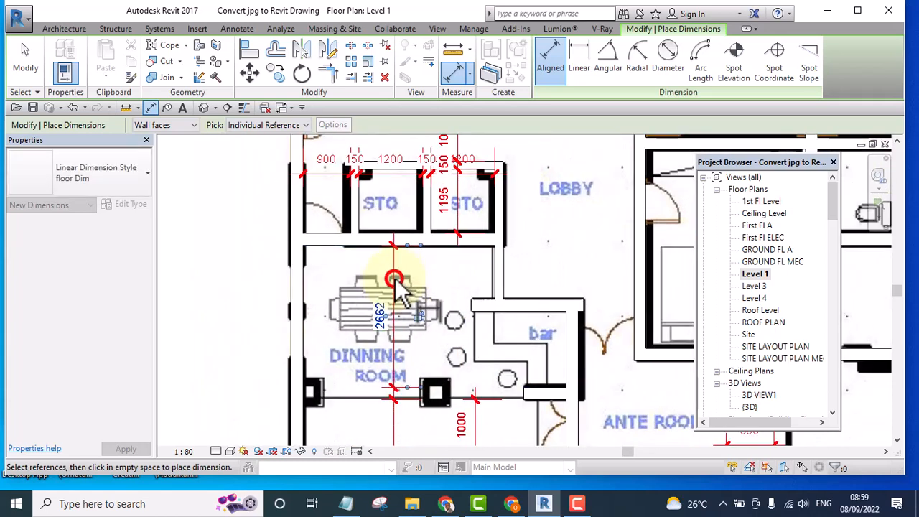
- Place an aligned dimension across the bar from the lower face of its upper wall to the upper face of its lower wall
left_click(538, 314)
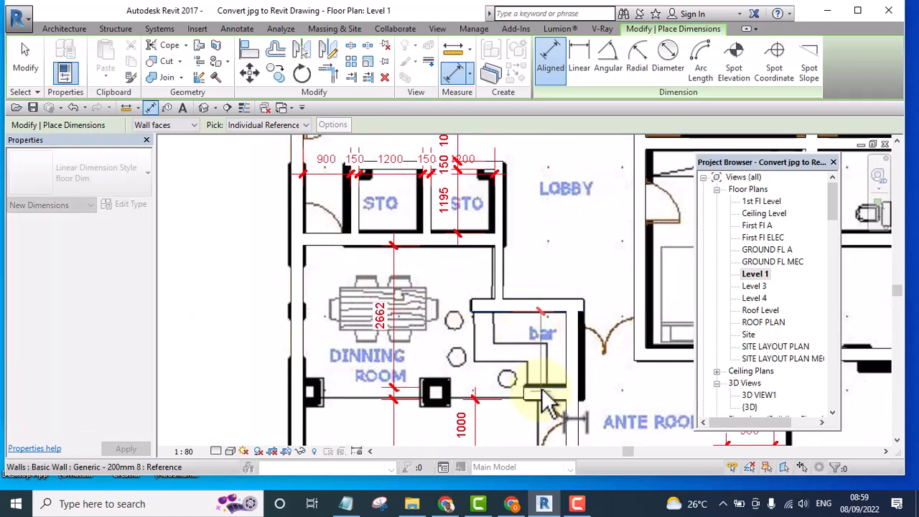
scroll(519, 353, "up", 1)
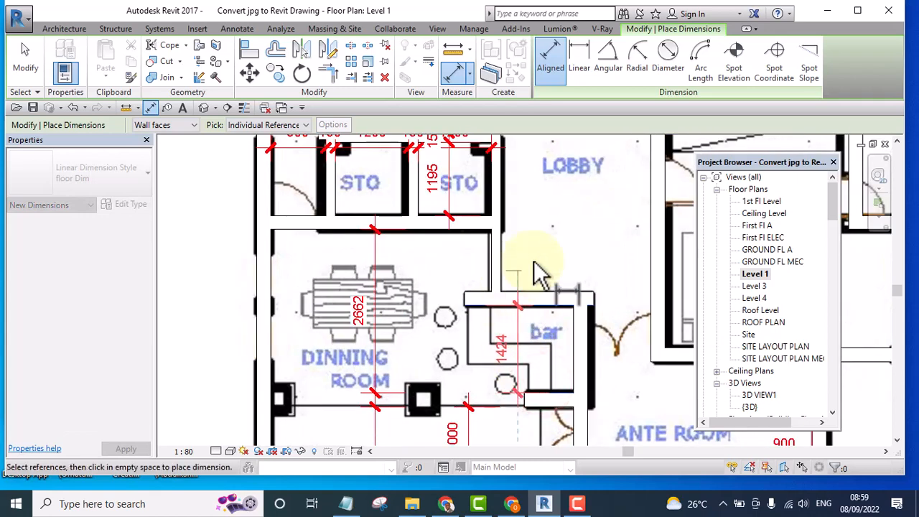
left_click(534, 237)
scroll(534, 237, "down", 6)
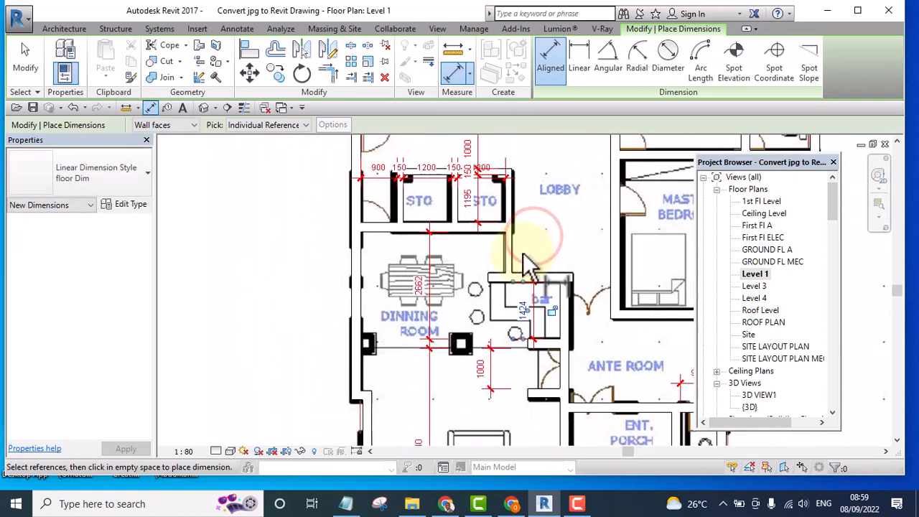
scroll(380, 285, "up", 2)
middle_click_drag(370, 305, 335, 296)
scroll(374, 384, "up", 3)
scroll(373, 402, "up", 1)
middle_click_drag(373, 403, 349, 366)
key("Escape")
key("Escape")
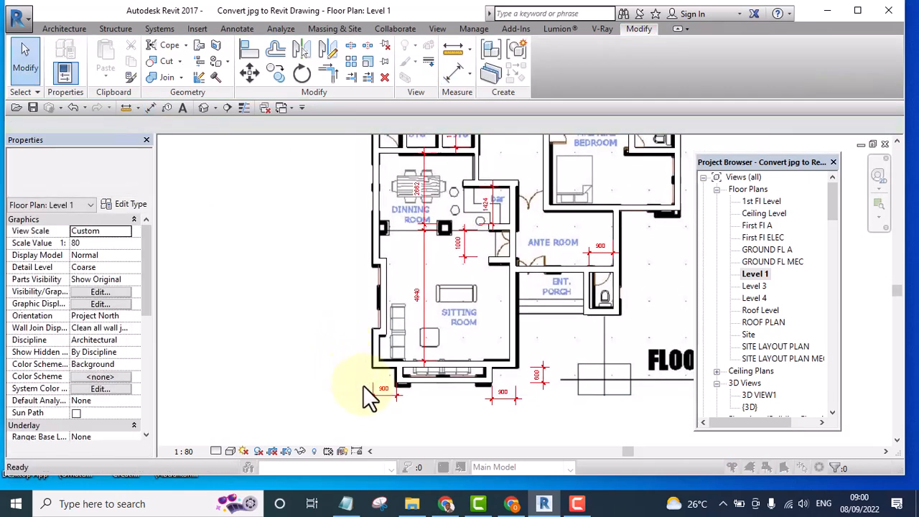
- Split the sitting room's front wall near both sides of the bay window and delete the middle segment
left_click(431, 214)
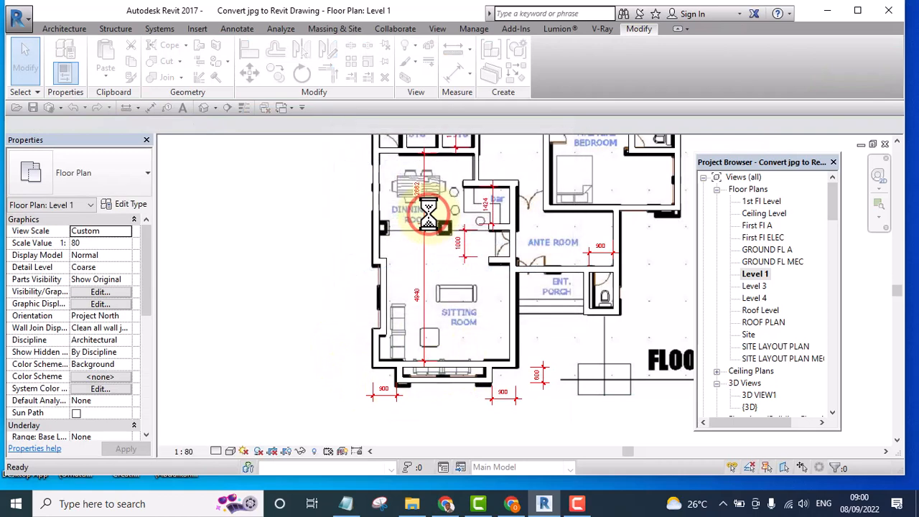
key("s")
key("l")
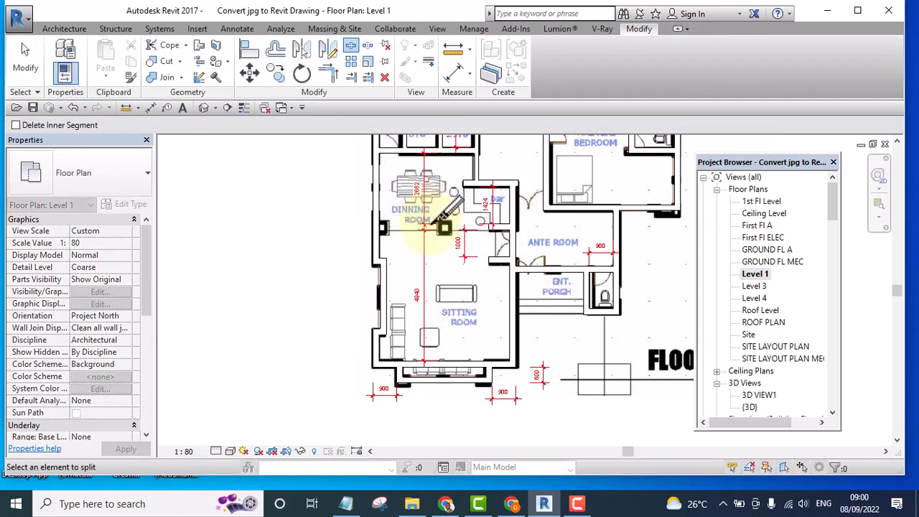
scroll(425, 379, "up", 3)
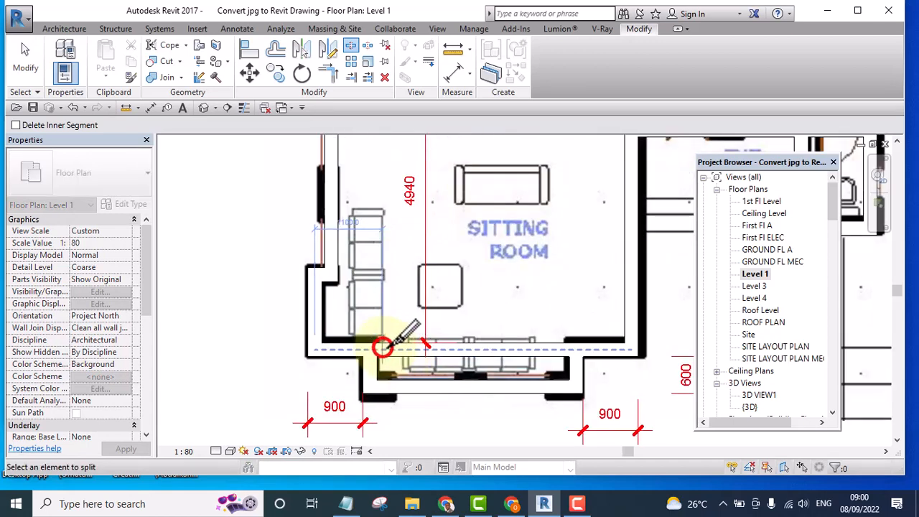
left_click(383, 347)
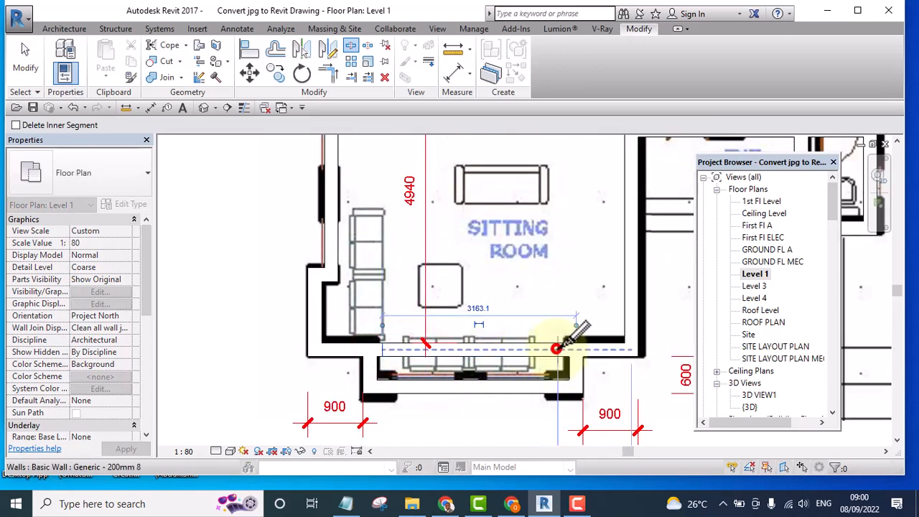
left_click(557, 348)
key("Escape")
left_click(505, 351)
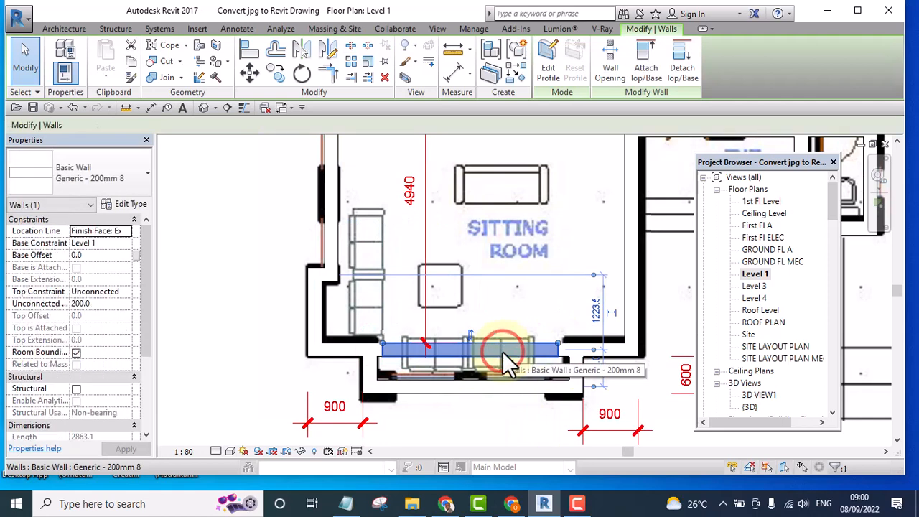
key("Delete")
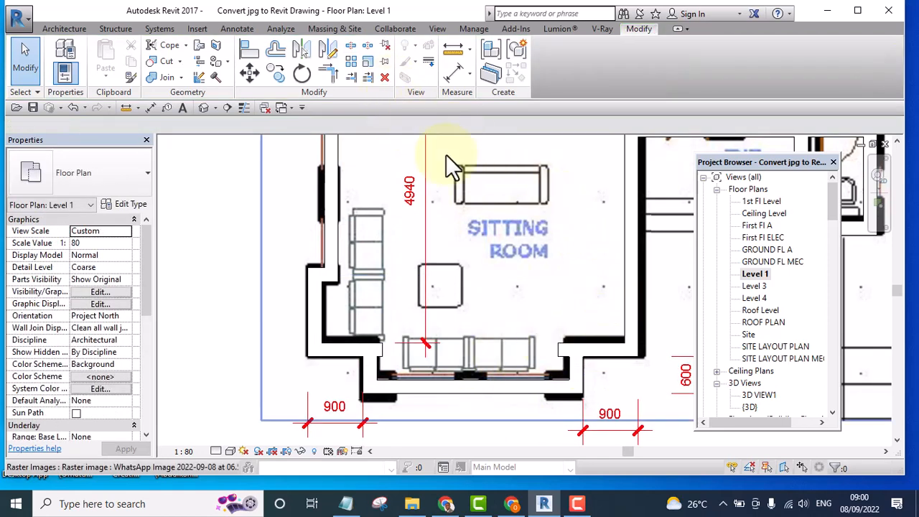
- Trim the two remaining front wall ends back to the bay window's side walls
left_click(368, 77)
scroll(561, 372, "up", 1)
left_click(572, 365)
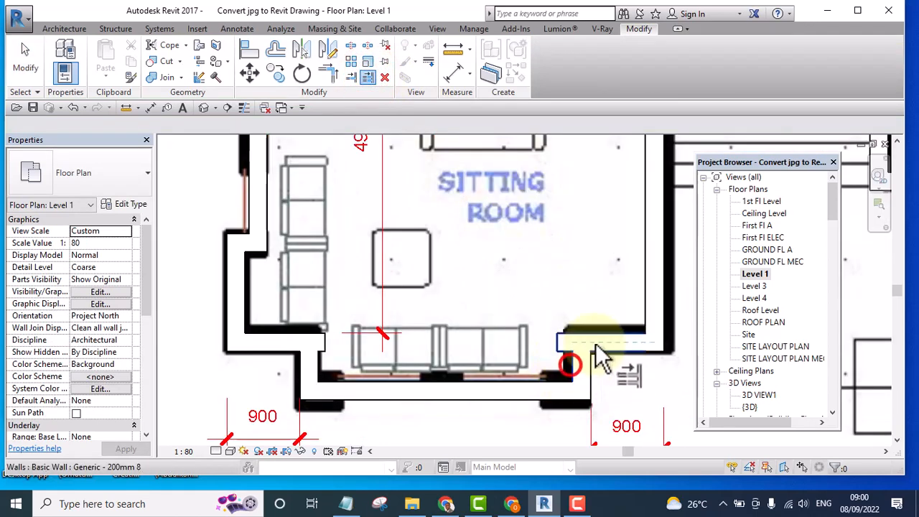
left_click(596, 344)
left_click(551, 256)
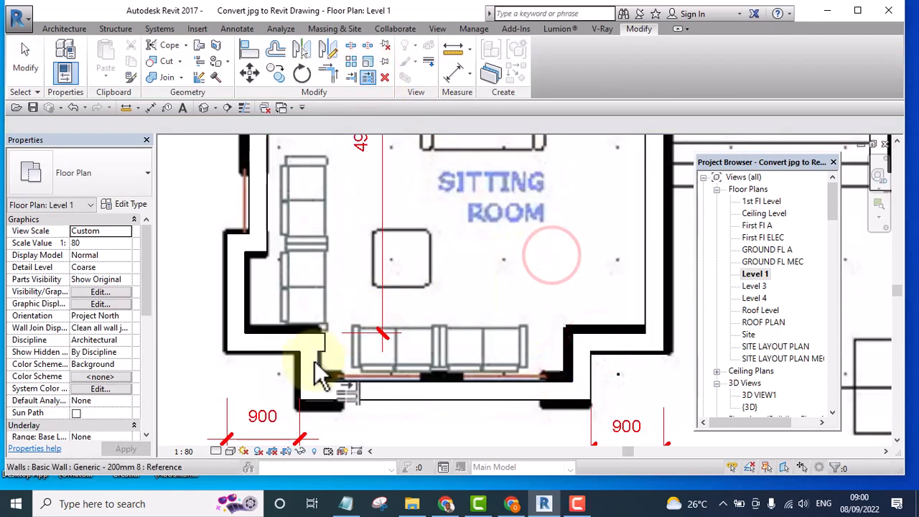
left_click(316, 363)
- Extend the wall between the master bedroom and ante room across to the sitting room's long side wall, ending the trim command
scroll(324, 316, "down", 5)
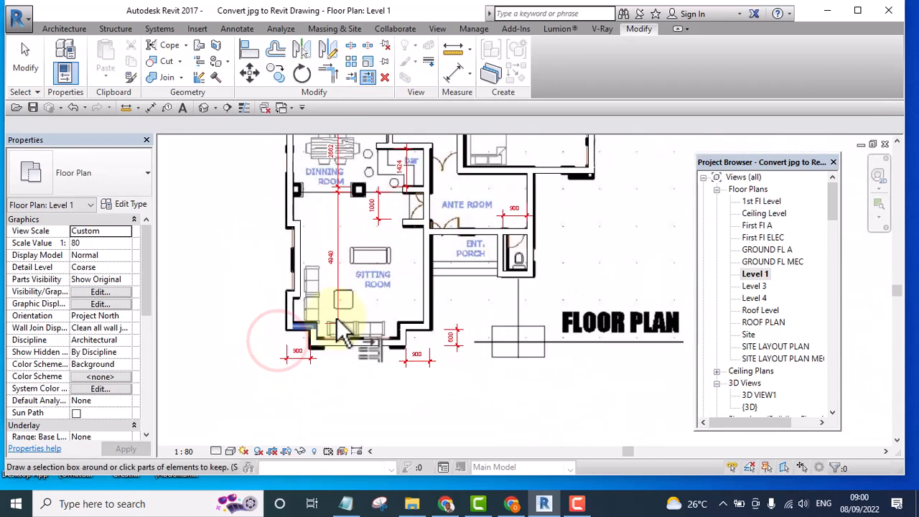
scroll(365, 269, "up", 4)
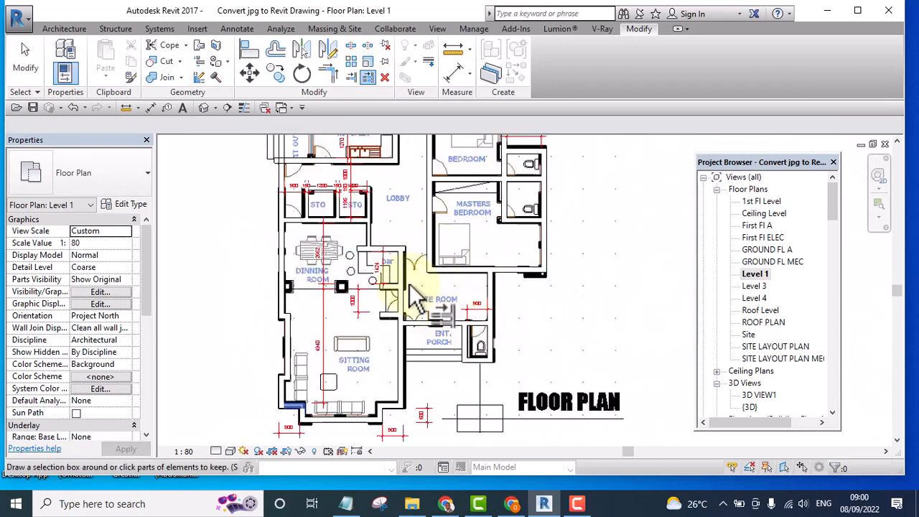
scroll(460, 288, "up", 1)
scroll(426, 262, "down", 1)
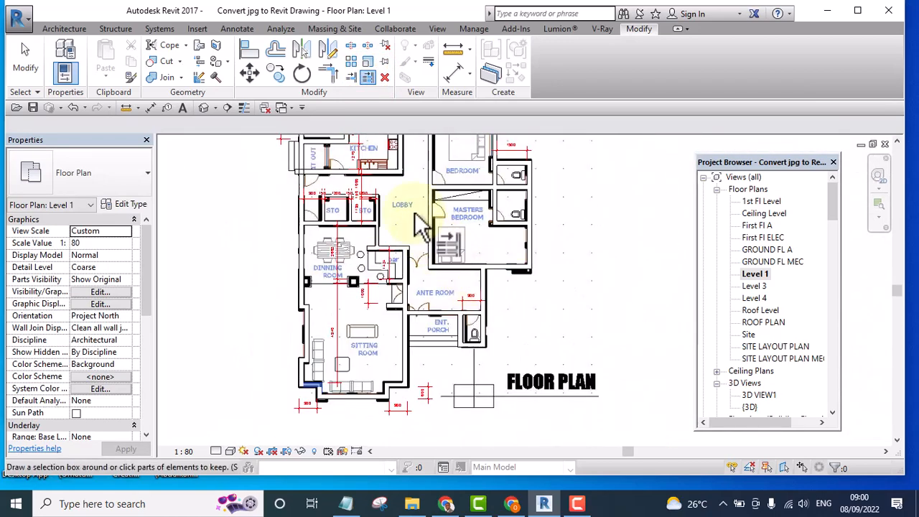
left_click(366, 77)
scroll(413, 280, "up", 2)
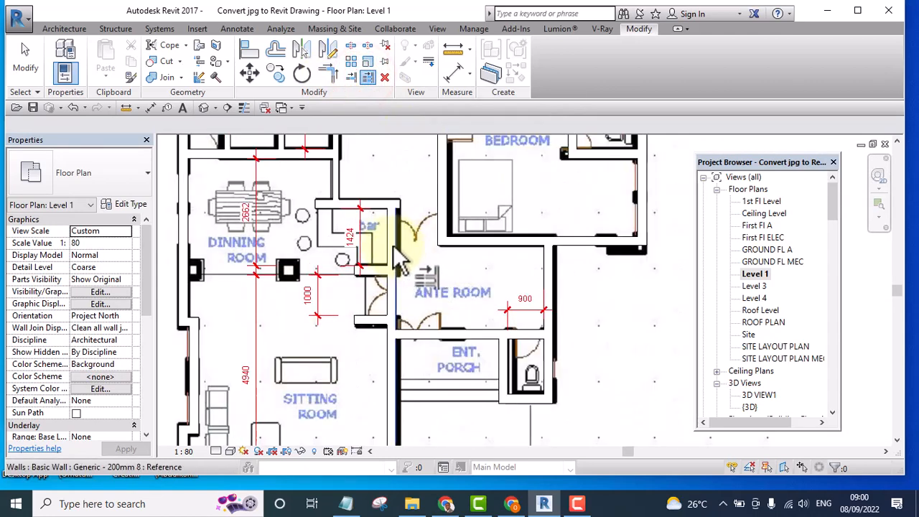
left_click(388, 246)
left_click(452, 240)
scroll(488, 307, "down", 2)
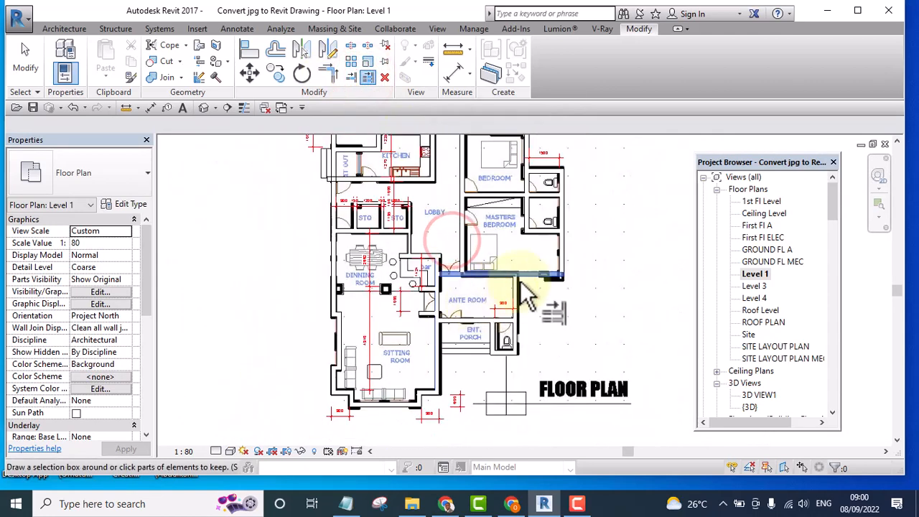
middle_click_drag(641, 244, 530, 323)
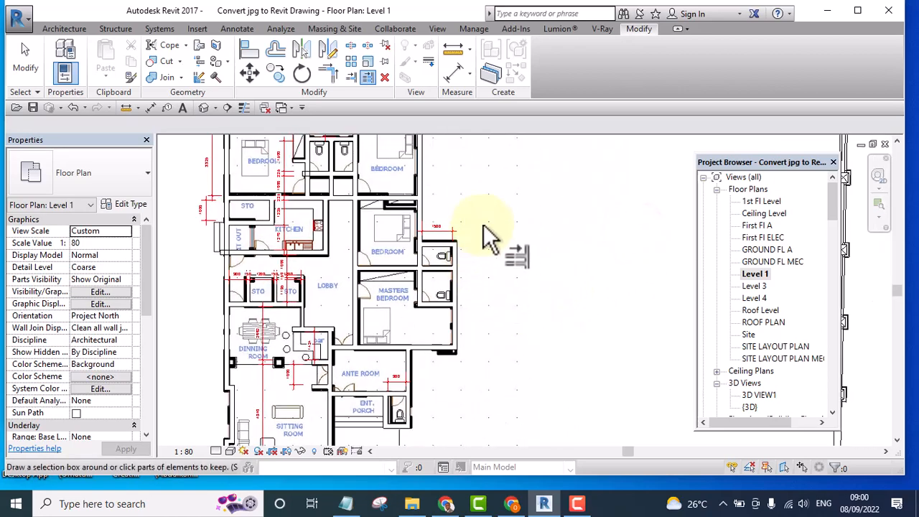
middle_click_drag(556, 237, 586, 308)
scroll(558, 251, "up", 1)
right_click(564, 233)
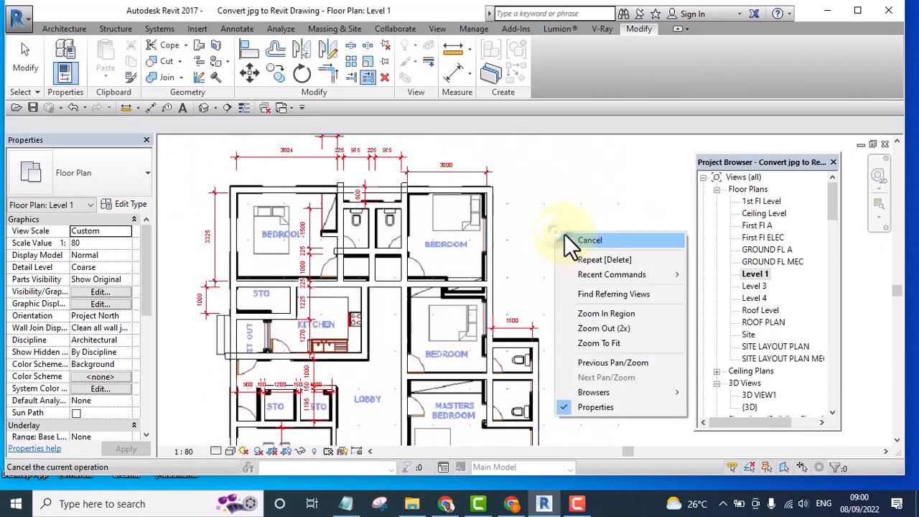
left_click(578, 241)
- Trace the middle bedroom's wardrobe recess with Generic - 200mm 8 walls, running 1700 mm in from the outer wall, then up to the cross wall
scroll(447, 280, "up", 4)
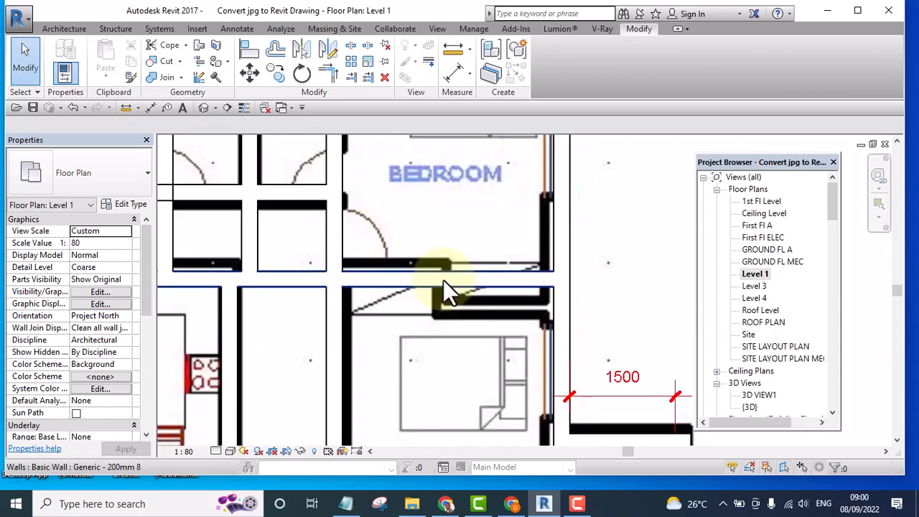
scroll(437, 287, "down", 3)
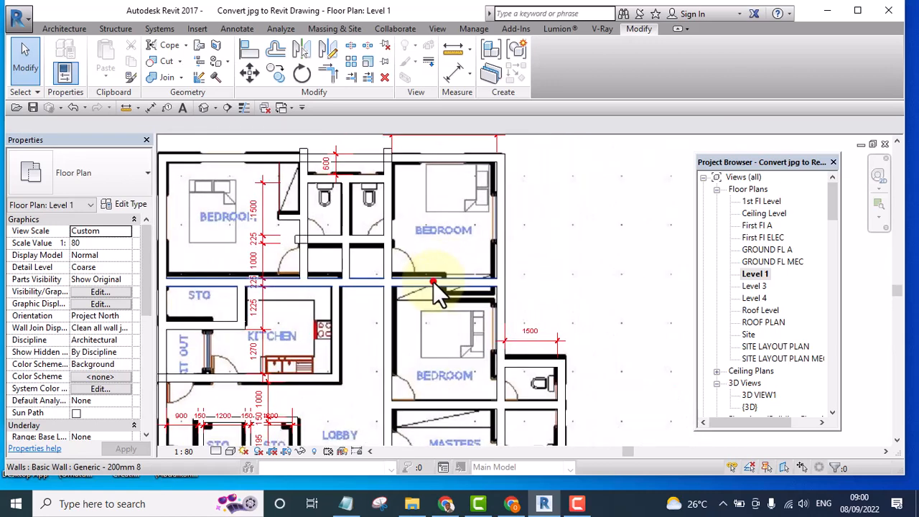
left_click(434, 281)
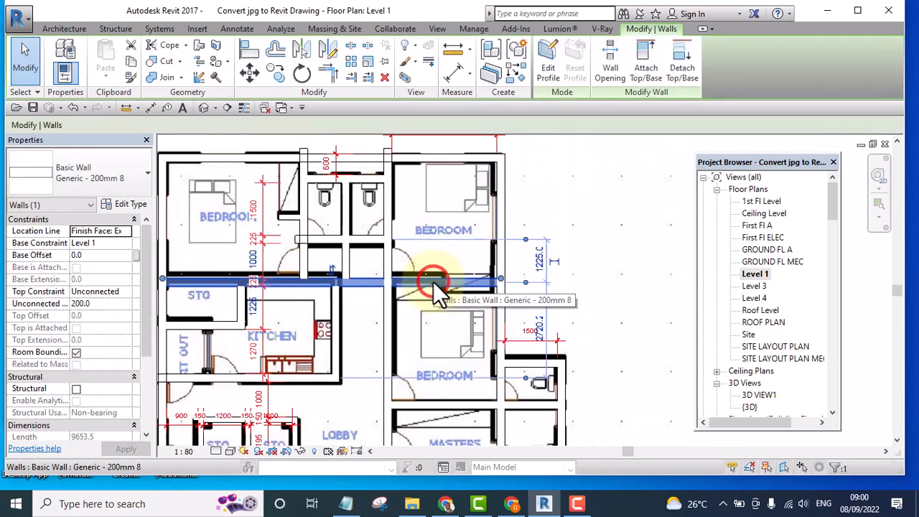
left_click(517, 66)
scroll(405, 294, "up", 4)
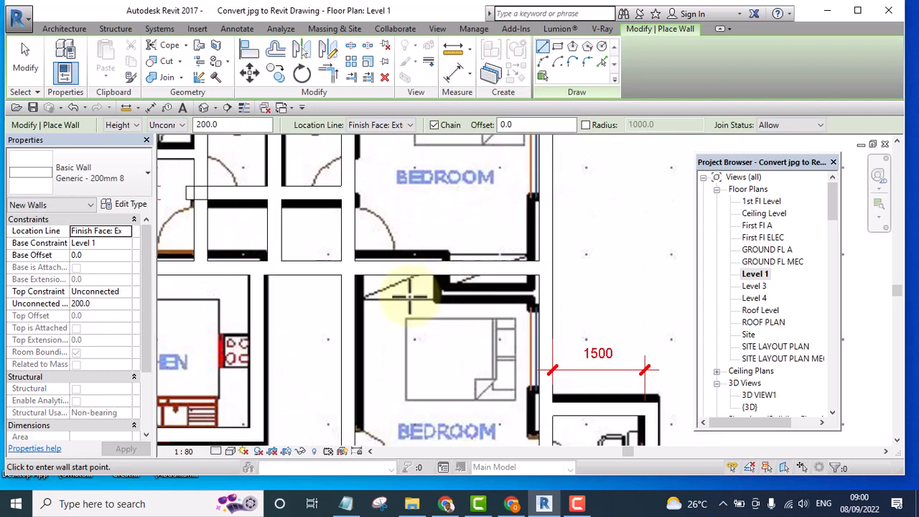
scroll(431, 302, "down", 2)
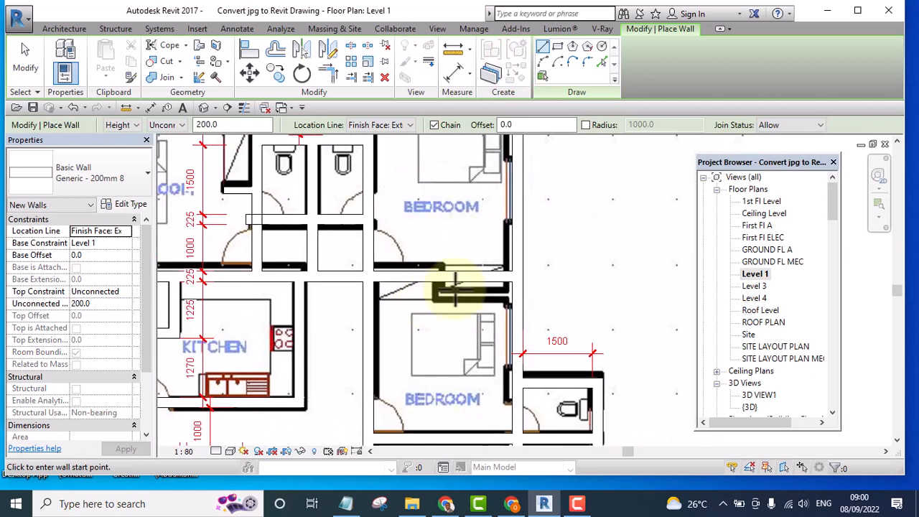
scroll(454, 291, "down", 2)
scroll(503, 296, "up", 3)
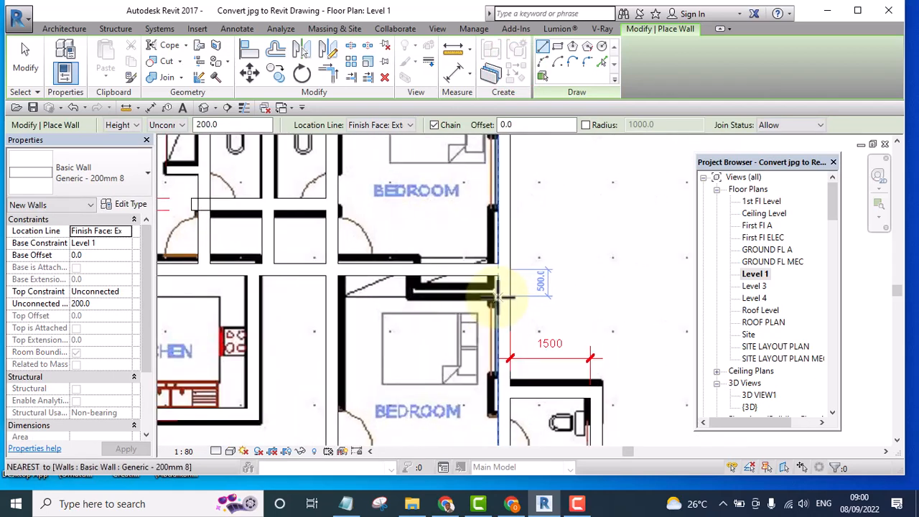
left_click(495, 295)
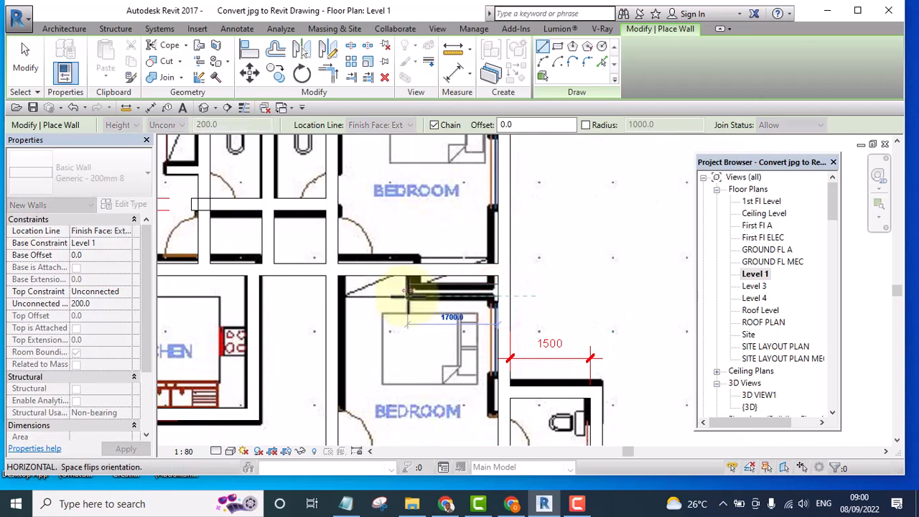
left_click(407, 293)
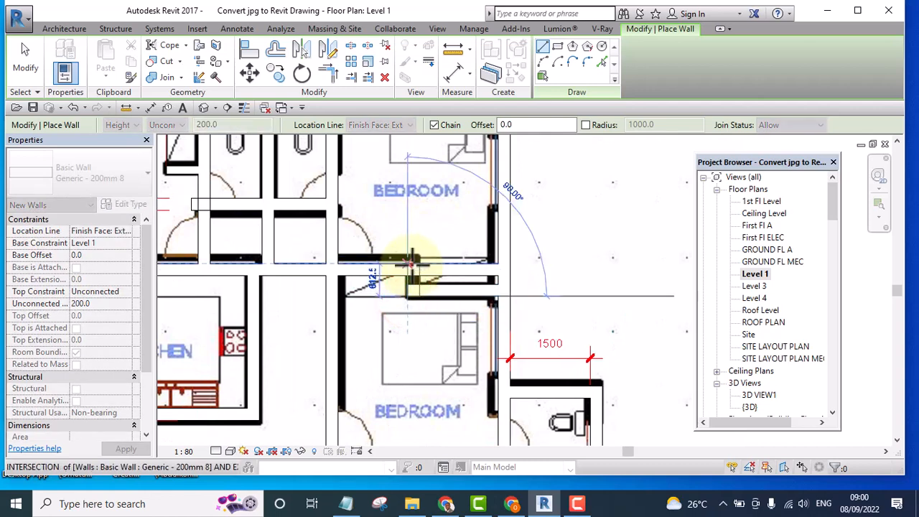
left_click(411, 262)
key("Escape")
key("Escape")
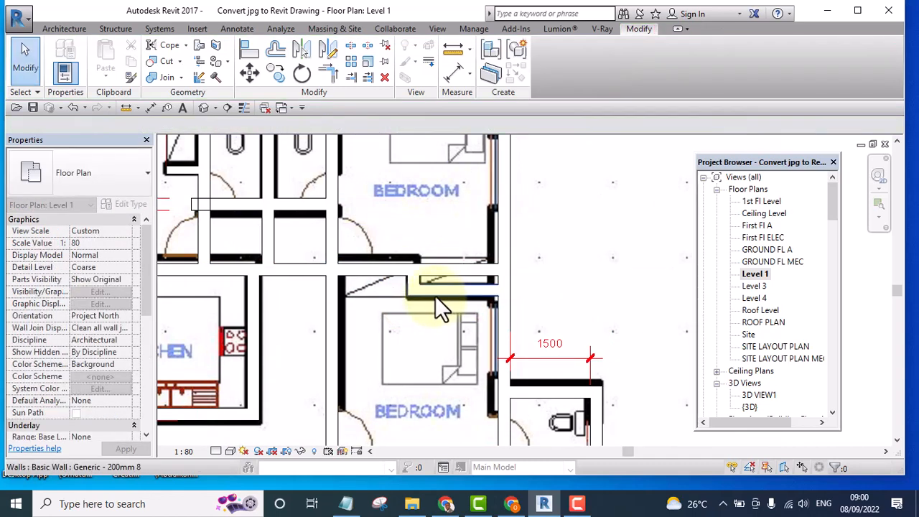
- Place an aligned dimension across the middle bedroom from its lower wall's upper face to the lower face of the new wardrobe wall
scroll(436, 296, "up", 2)
scroll(482, 294, "down", 3)
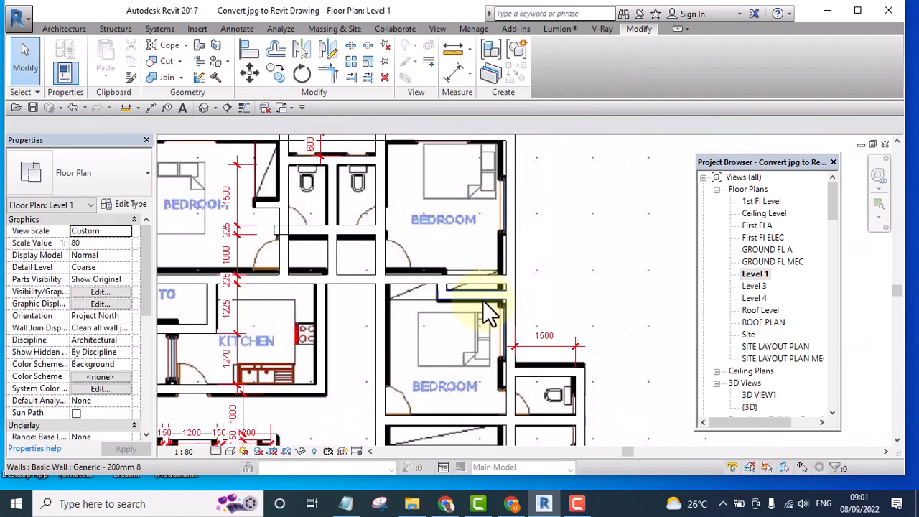
middle_click_drag(527, 324, 503, 254)
middle_click_drag(473, 350, 467, 294)
scroll(463, 345, "up", 1)
scroll(460, 340, "down", 2)
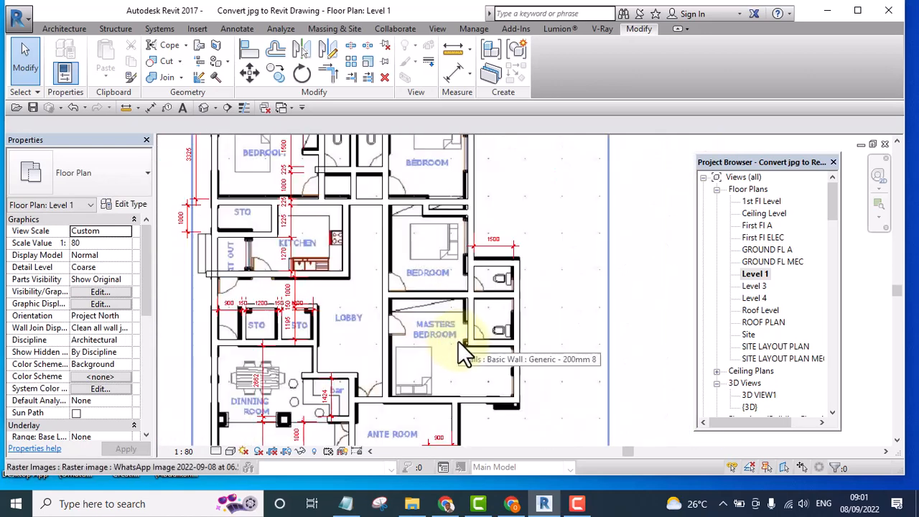
key("i")
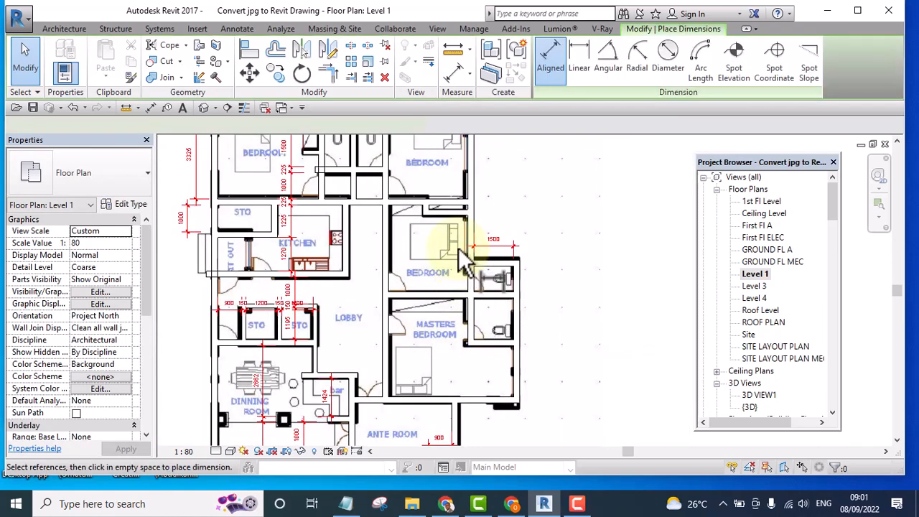
scroll(431, 287, "up", 3)
left_click(427, 330)
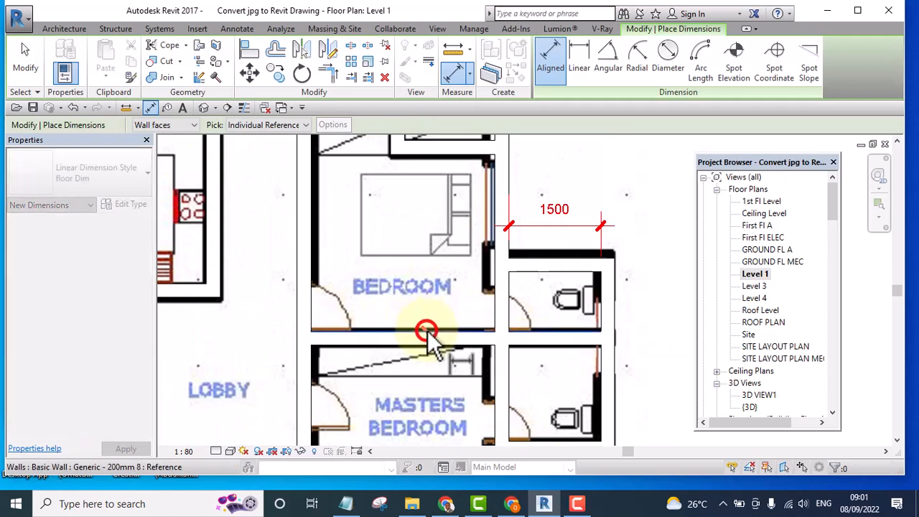
scroll(427, 330, "down", 2)
left_click(419, 199)
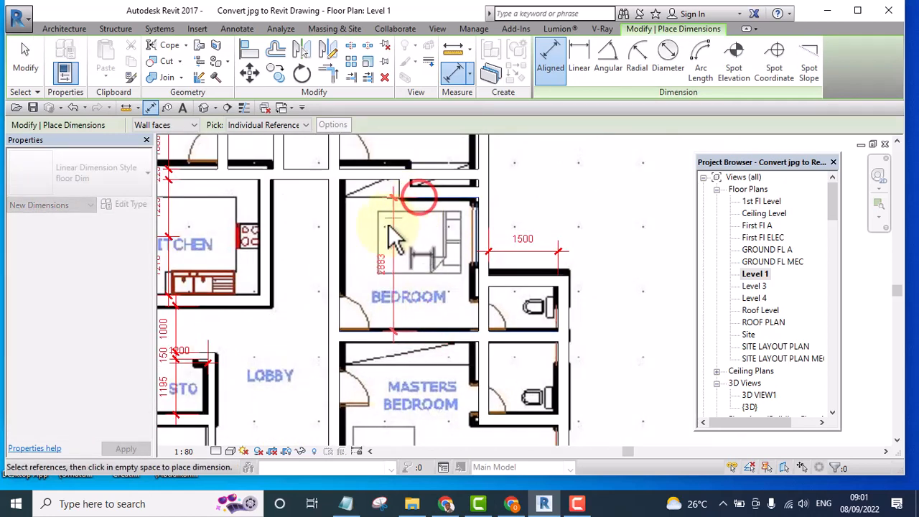
scroll(388, 234, "up", 2)
left_click(368, 244)
scroll(397, 274, "down", 2)
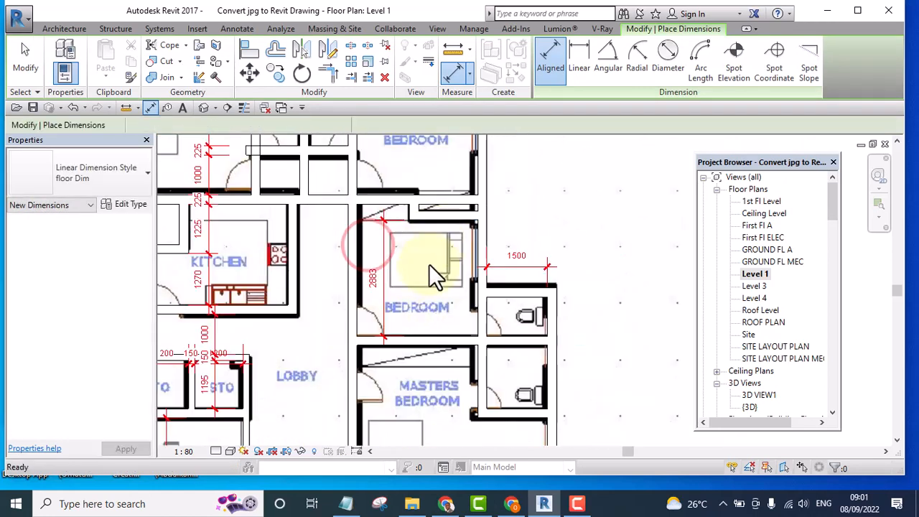
key("Escape")
key("Escape")
- Finish the middle bedroom's dimension and add a witness line to it at the upper face of the cross wall above the wardrobe
left_click(435, 216)
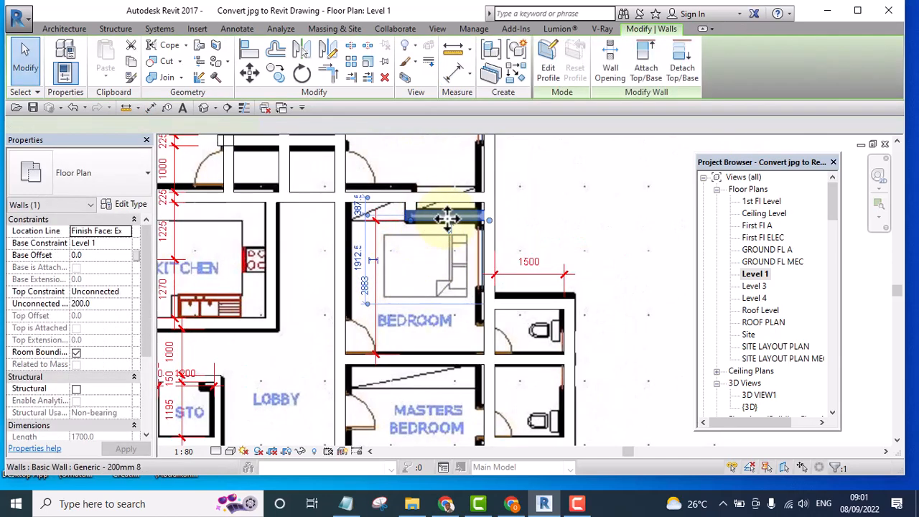
left_click(528, 239)
scroll(415, 213, "up", 2)
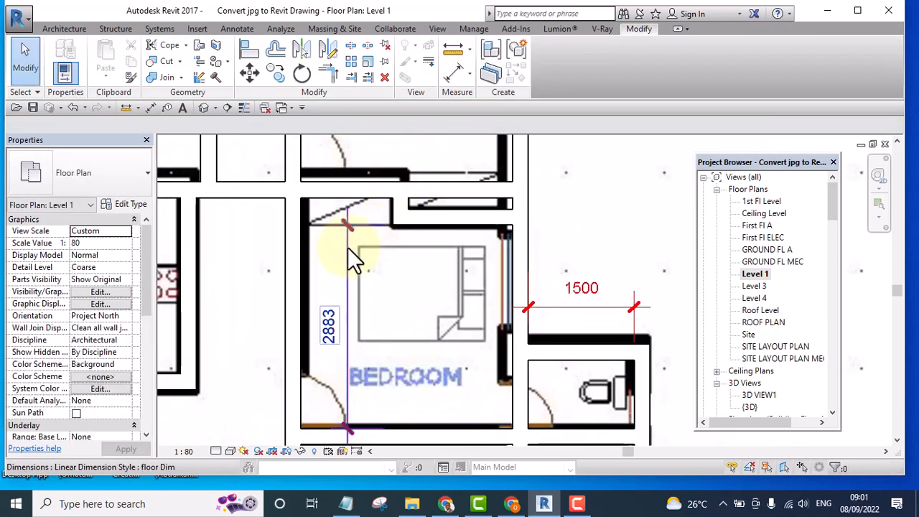
left_click(347, 247)
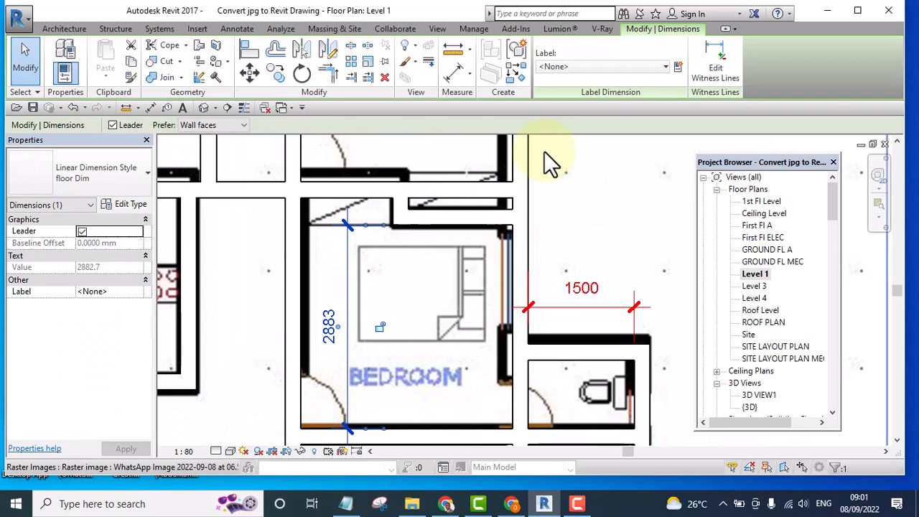
left_click(711, 61)
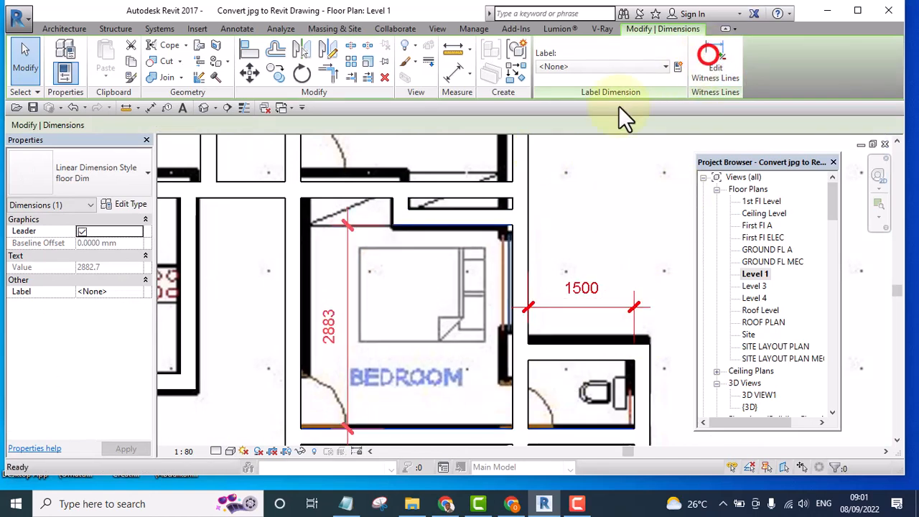
left_click(443, 185)
left_click(613, 193)
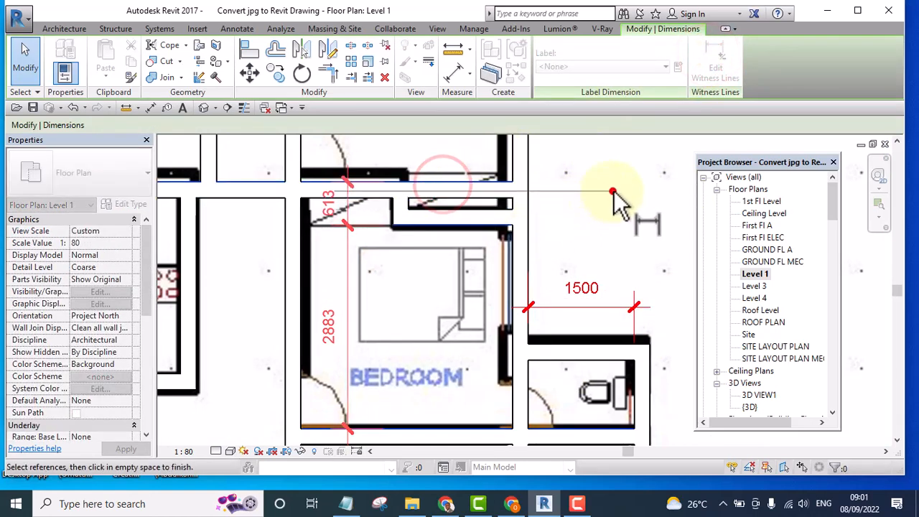
- Add another witness line to the same dimension string at the upper face of the middle bedroom's wardrobe wall
scroll(375, 210, "up", 2)
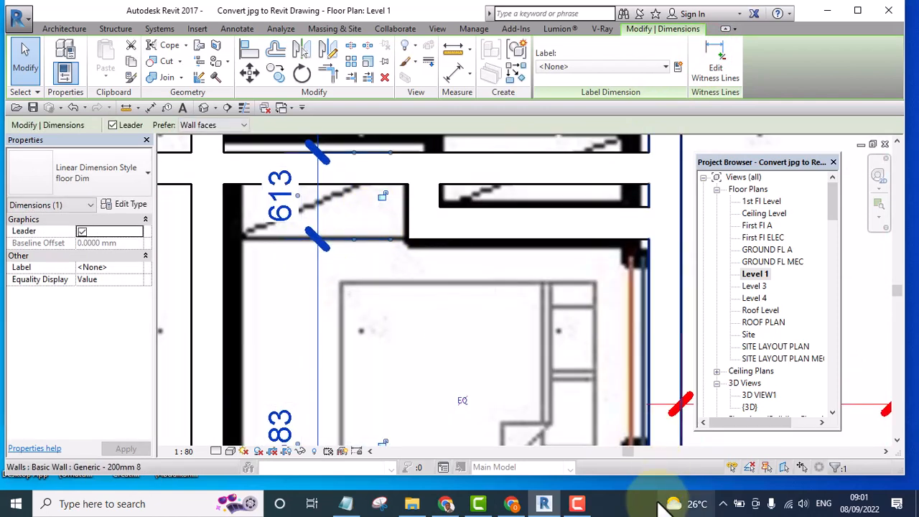
scroll(430, 321, "down", 3)
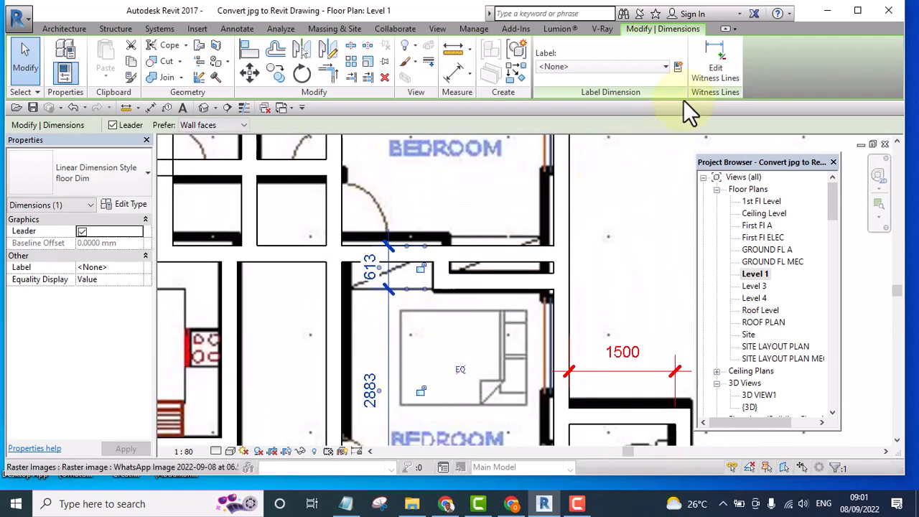
left_click(707, 76)
left_click(483, 272)
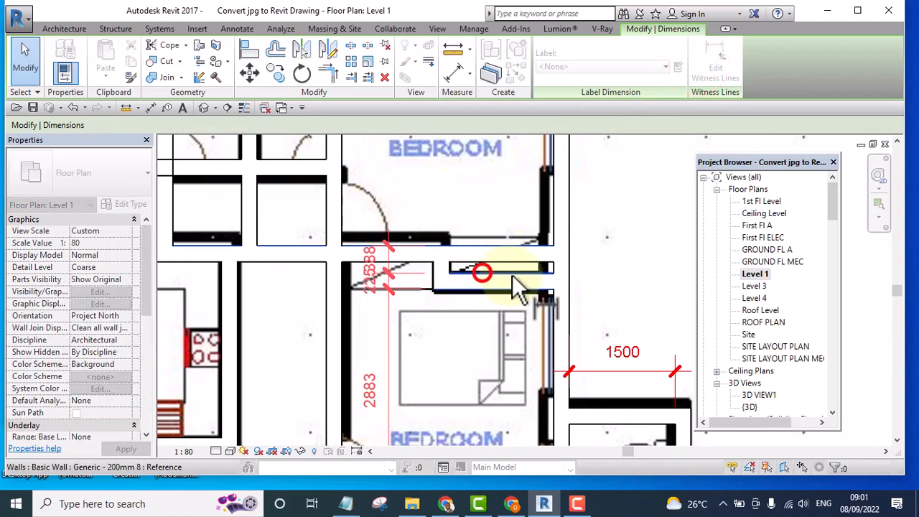
left_click(657, 214)
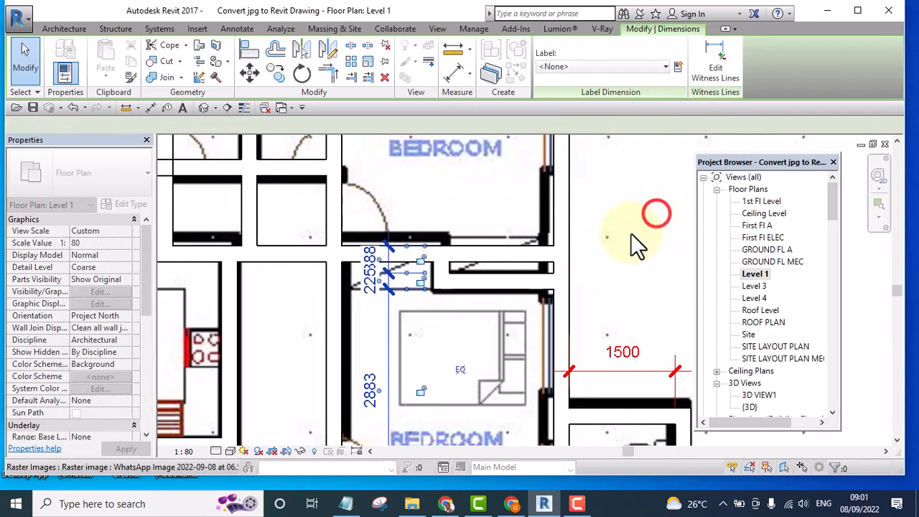
- Move the middle bedroom's wardrobe wall by setting its distance from the cross wall's upper face to 600 mm
left_click(494, 288)
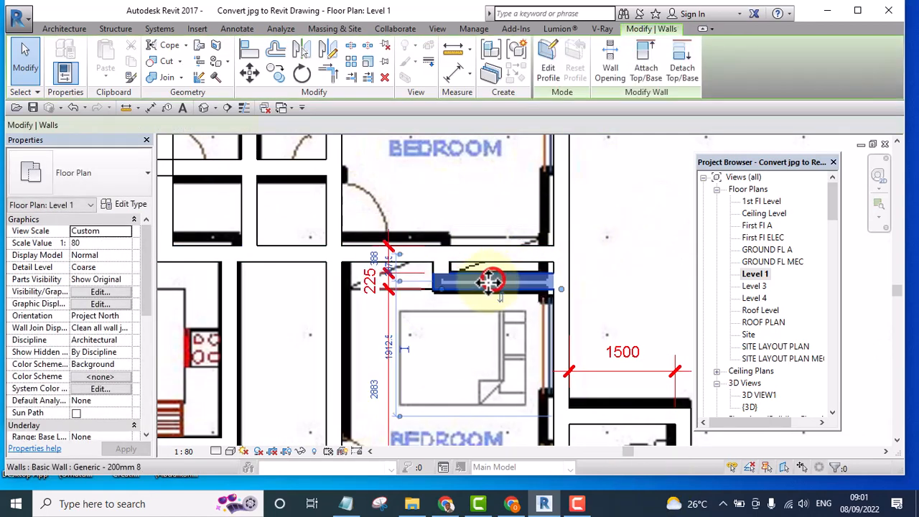
left_click(371, 260)
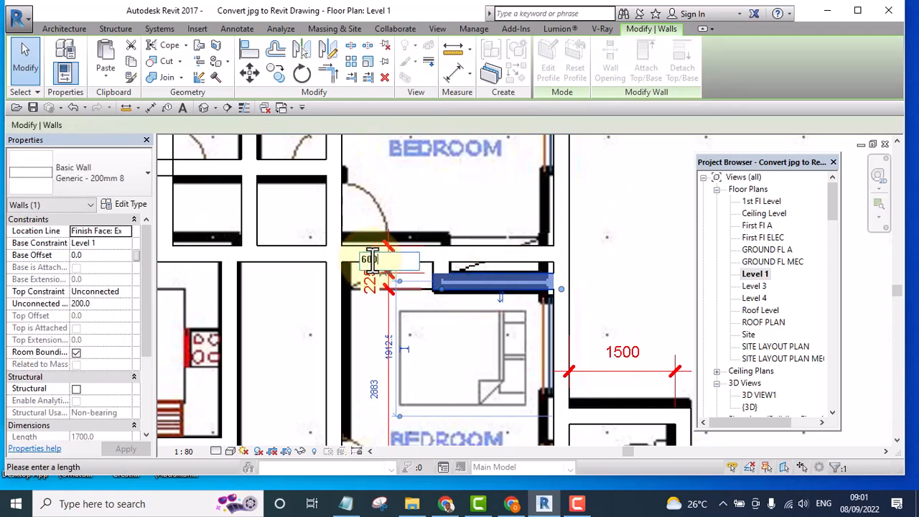
type("600")
key("Return")
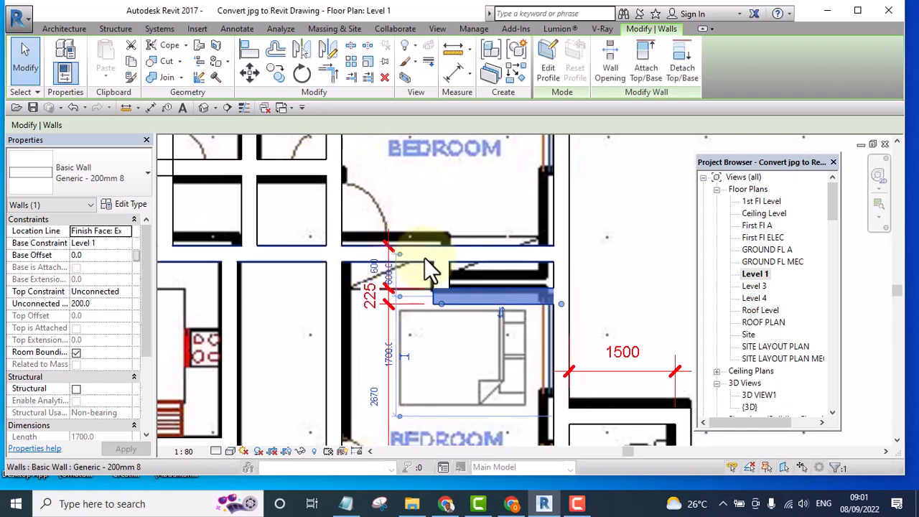
- Examine the adjusted wardrobe wall and the surrounding bedrooms, kitchen and toilets against the floor plan image and dimensions
scroll(427, 258, "down", 3)
scroll(502, 272, "down", 2)
scroll(478, 287, "up", 5)
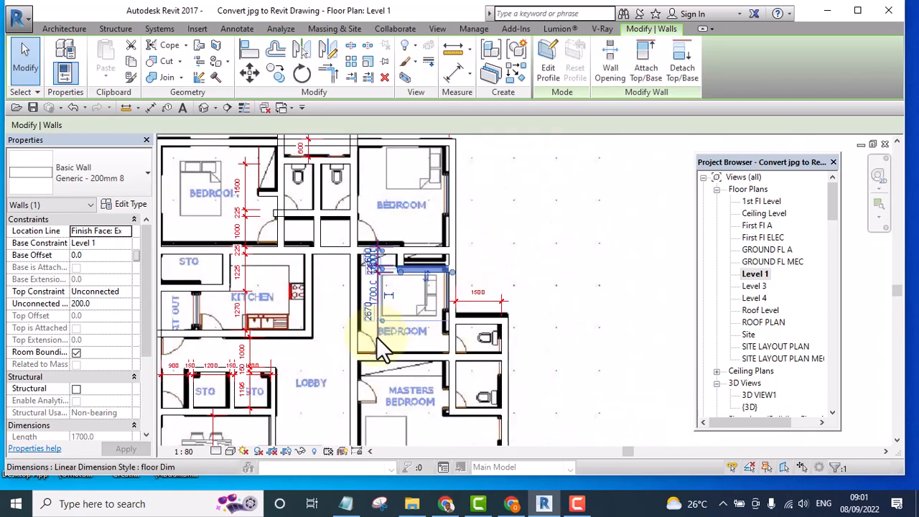
scroll(370, 312, "up", 2)
scroll(427, 318, "down", 4)
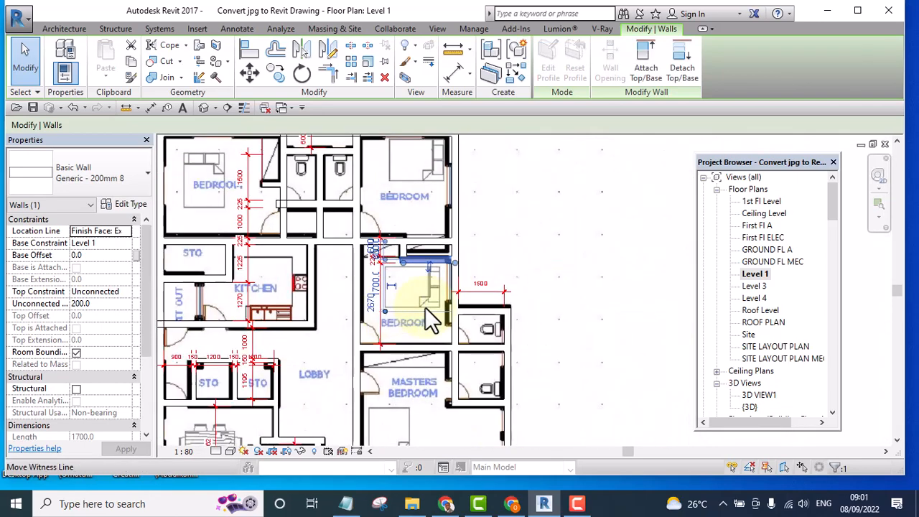
left_click(630, 238)
scroll(387, 265, "up", 2)
scroll(300, 268, "up", 1)
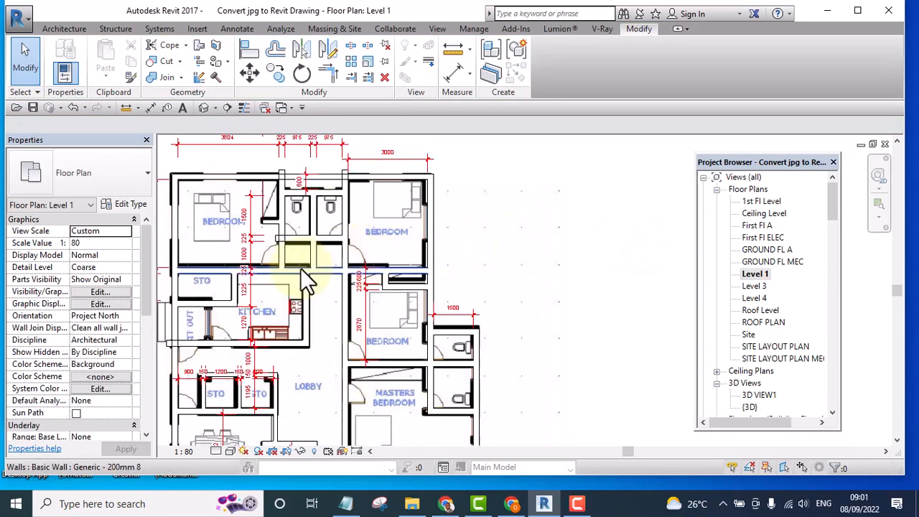
middle_click_drag(300, 268, 400, 313)
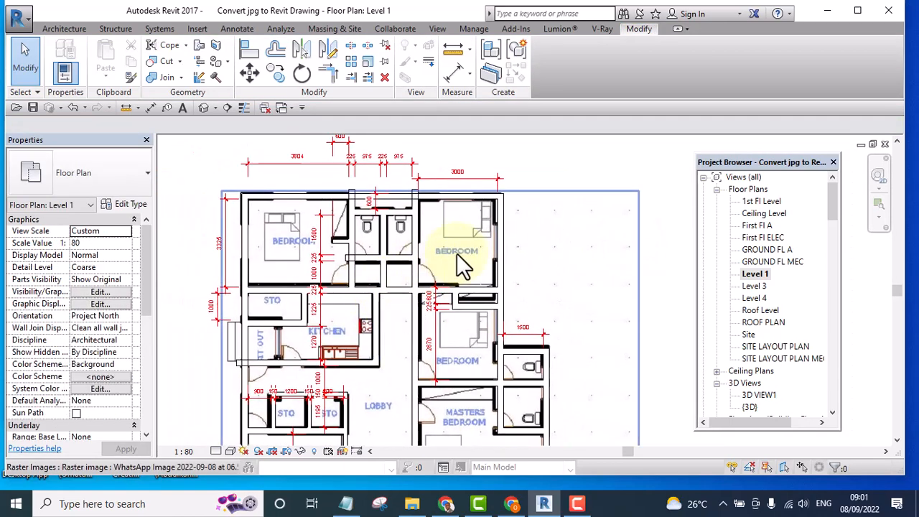
scroll(439, 324, "up", 3)
middle_click_drag(453, 341, 527, 323)
scroll(513, 313, "down", 2)
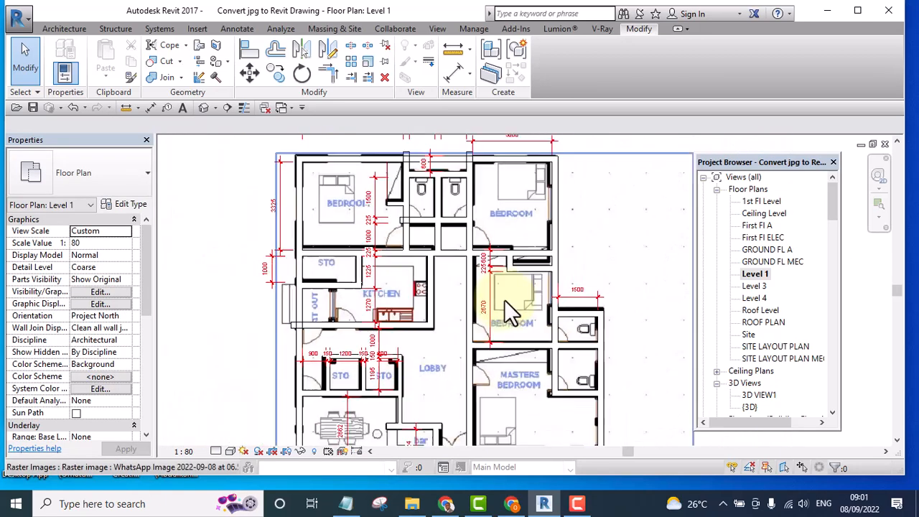
middle_click_drag(509, 291, 484, 338)
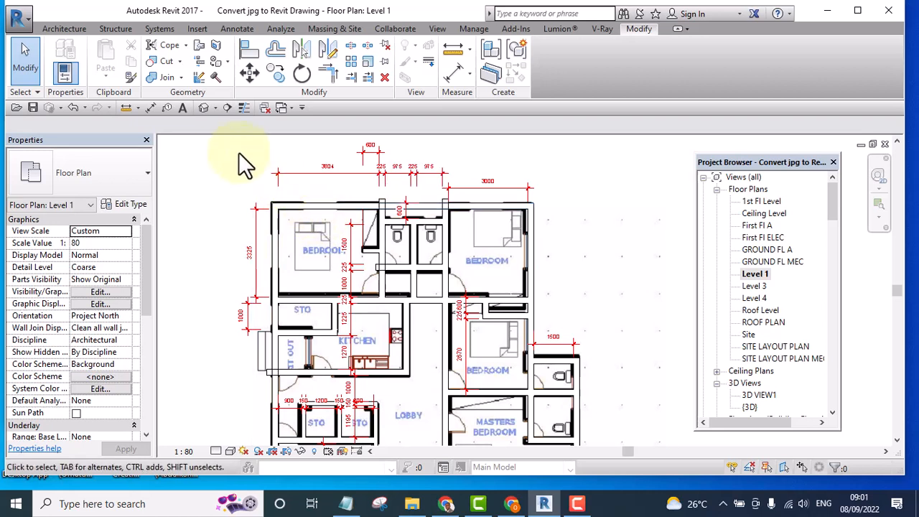
- Select the walls and dimensions around the upper bedrooms and toilets, and move them up by 100 mm
left_click_drag(209, 150, 674, 329)
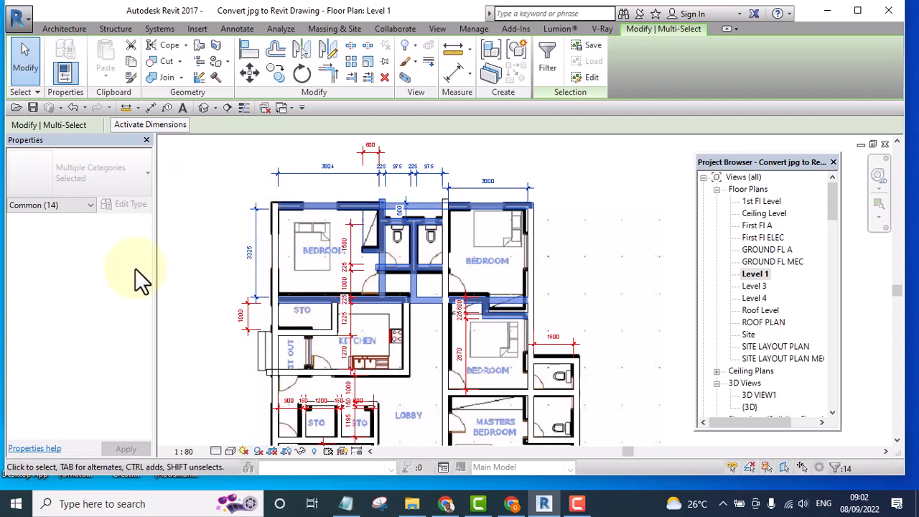
left_click(254, 69)
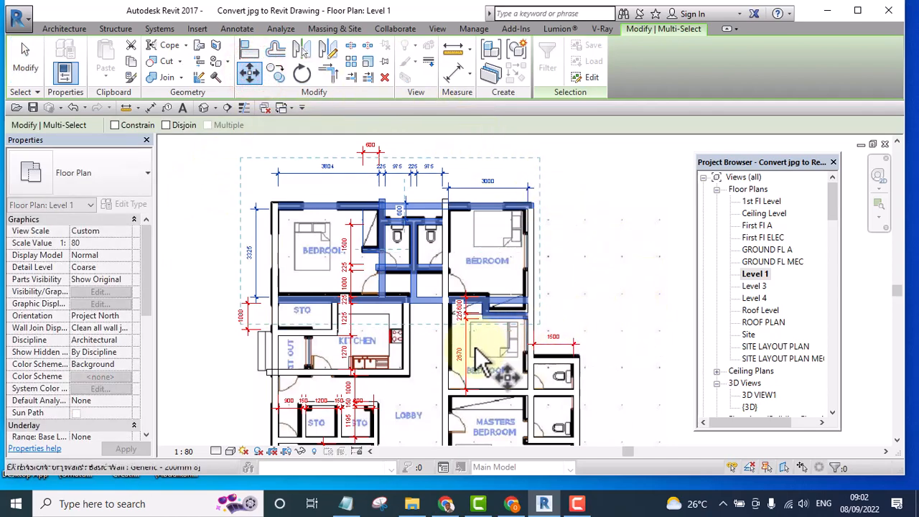
scroll(480, 357, "up", 3)
scroll(478, 365, "down", 5)
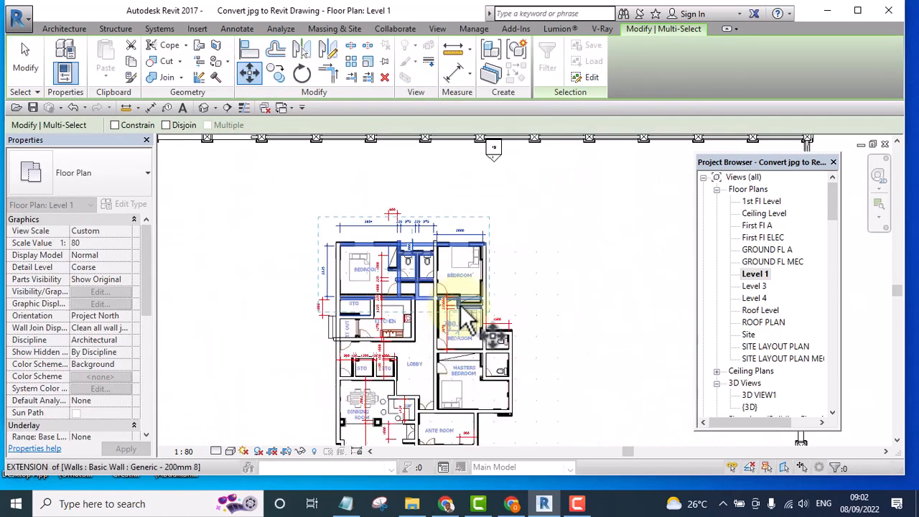
left_click(614, 316)
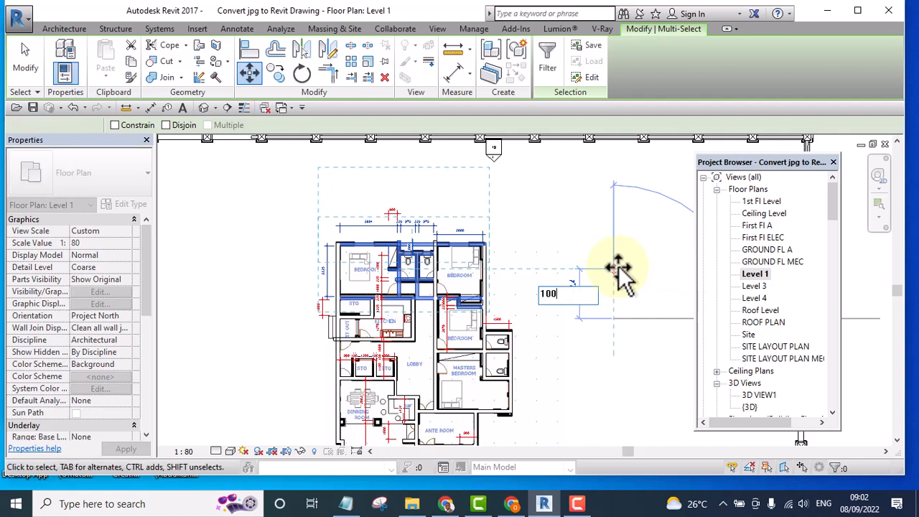
key("Return")
- Check the bedroom, store and kitchen dimensions across the plan after shifting the upper walls
left_click(560, 257)
scroll(474, 316, "up", 3)
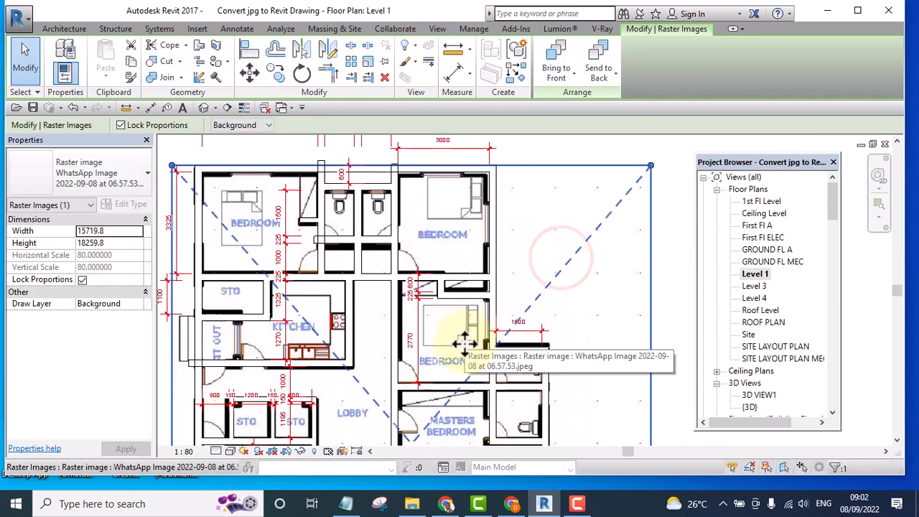
scroll(466, 343, "up", 1)
scroll(417, 353, "down", 4)
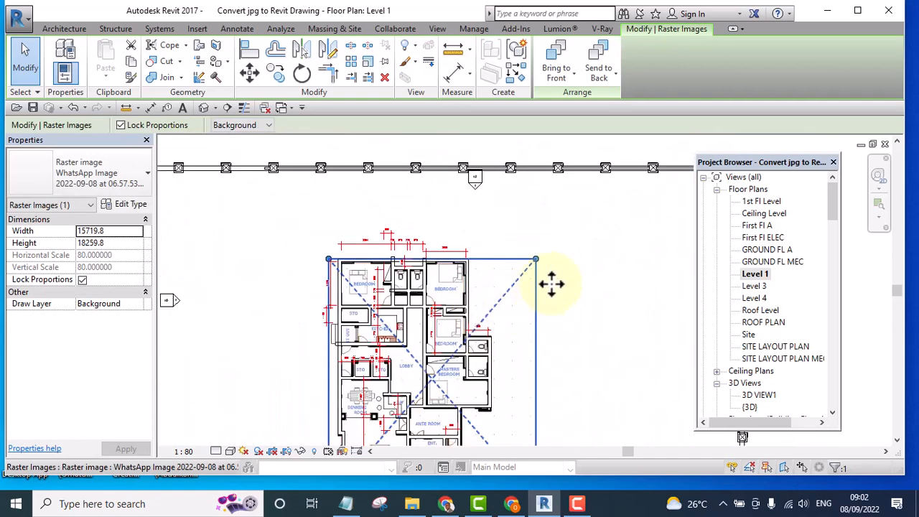
left_click(601, 240)
scroll(467, 367, "up", 5)
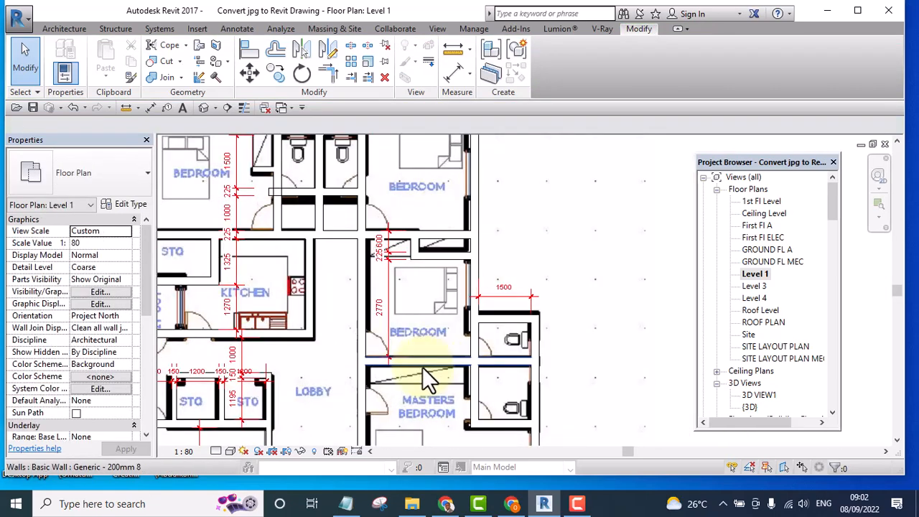
scroll(423, 366, "up", 1)
scroll(474, 355, "down", 2)
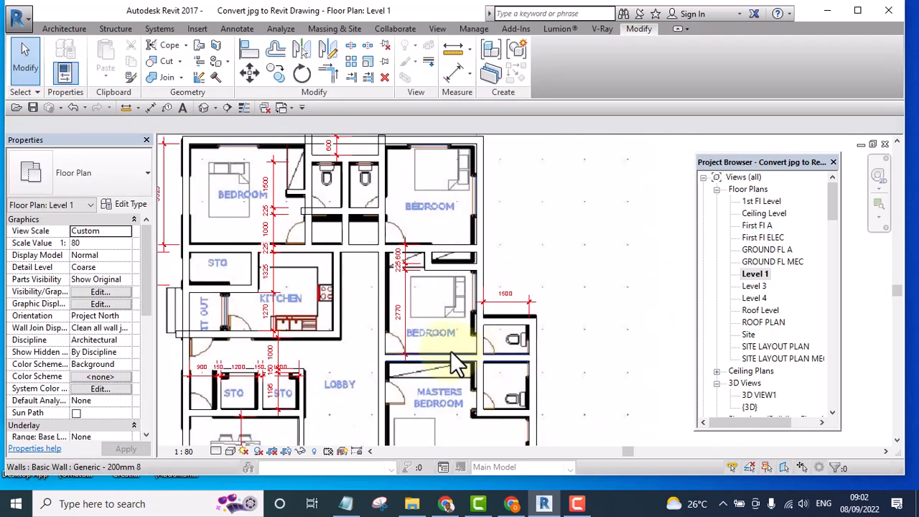
scroll(416, 353, "down", 2)
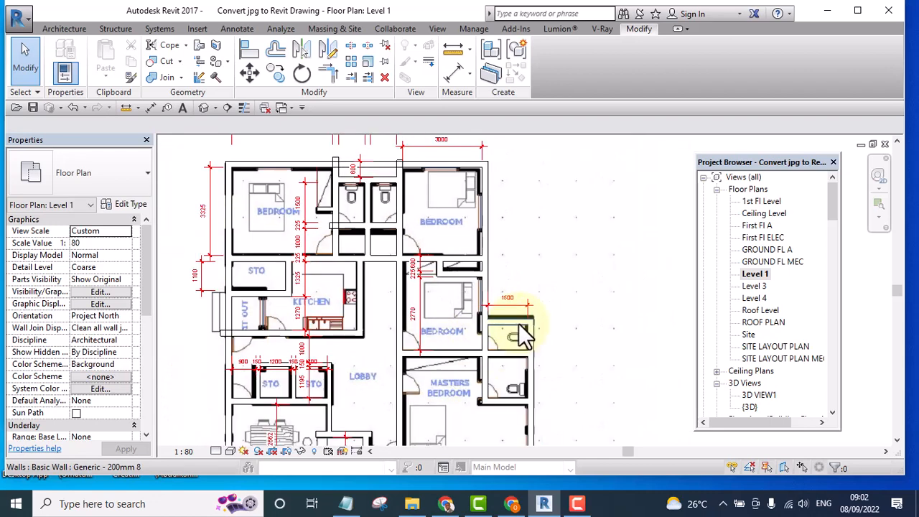
- Trim the two vertical walls flanking the toilets back to the uppermost outer wall using Trim/Extend Multiple Elements
scroll(330, 187, "up", 2)
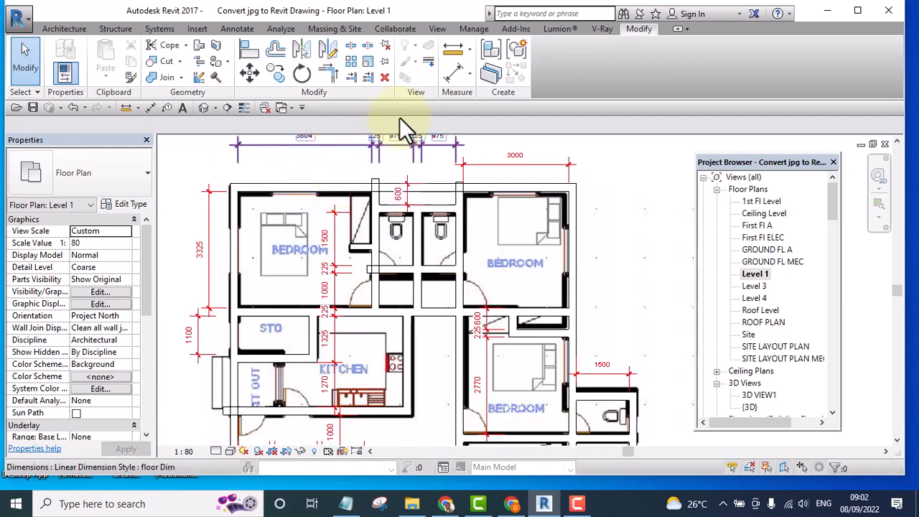
left_click(368, 77)
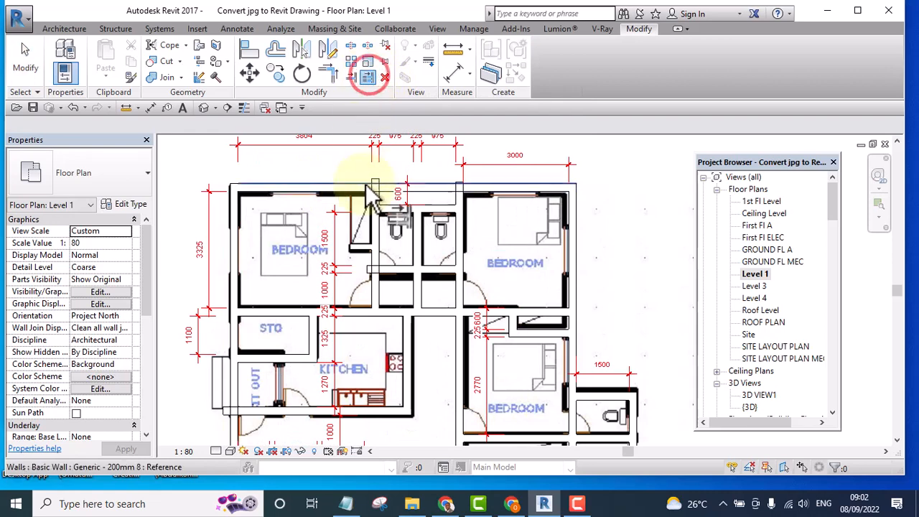
scroll(360, 181, "up", 1)
left_click(355, 185)
left_click(382, 224)
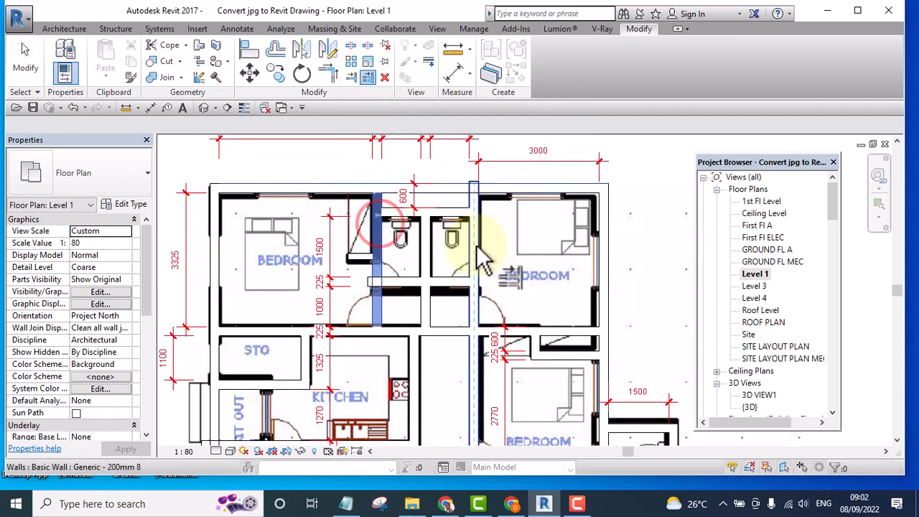
left_click(476, 245)
- Split the uppermost outer wall at both sides of the toilet recess with Delete Inner Segment enabled, removing the stretch between
left_click(351, 45)
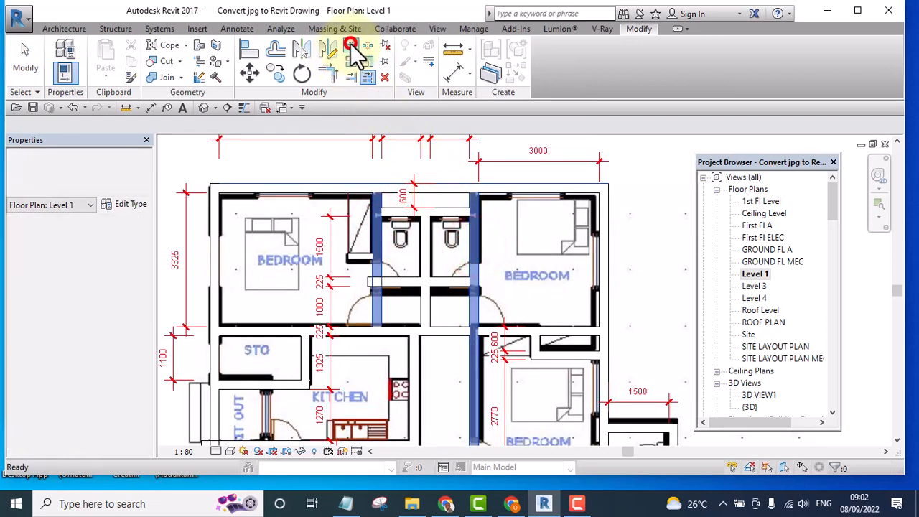
scroll(387, 178, "up", 1)
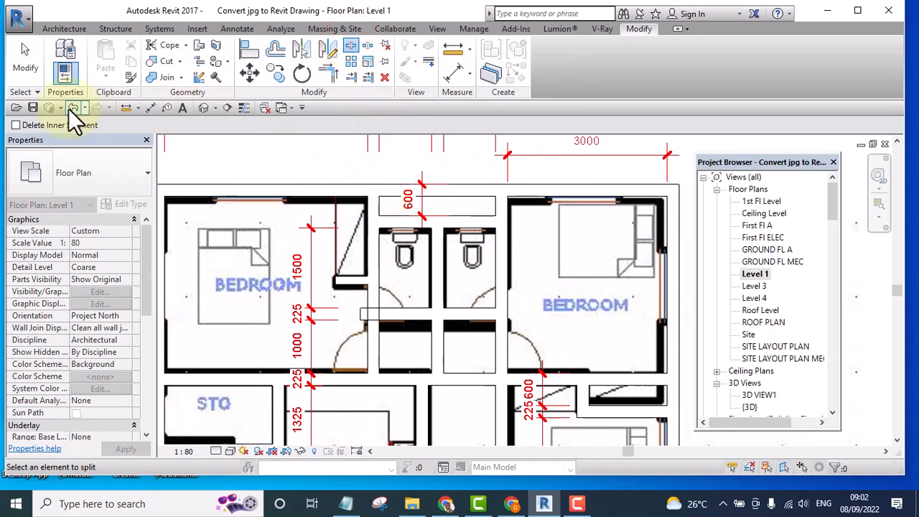
left_click(388, 190)
left_click(488, 189)
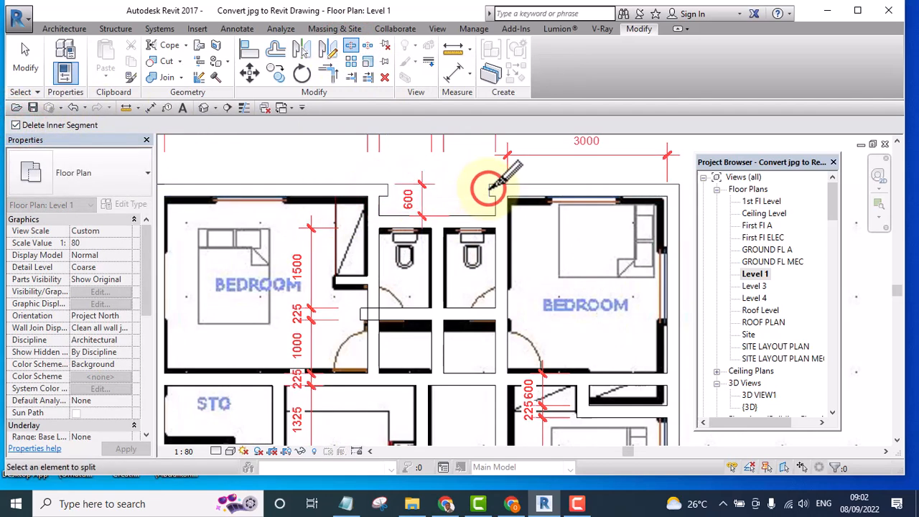
- Trim the outer wall stub above the upper-right bedroom back to the toilet recess's side wall
left_click(369, 76)
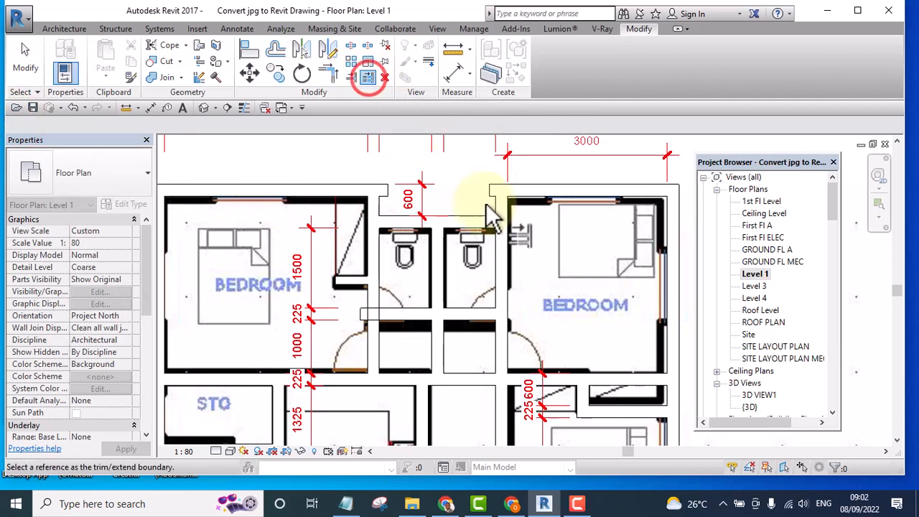
left_click(516, 189)
left_click(462, 174)
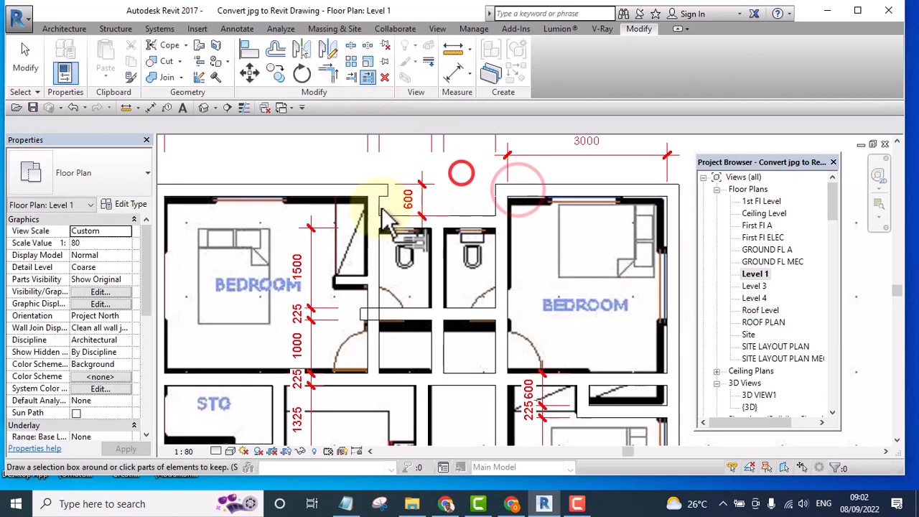
- Trim the outer wall stub above the upper-left bedroom back to the toilet recess's side wall
left_click(379, 207)
left_click(358, 193)
- Place an M_Double-Uneven 24 WITH FIXED LIGHT door, type 1200 x 2100mm, in the wall between the ante room and entrance porch
scroll(359, 196, "down", 5)
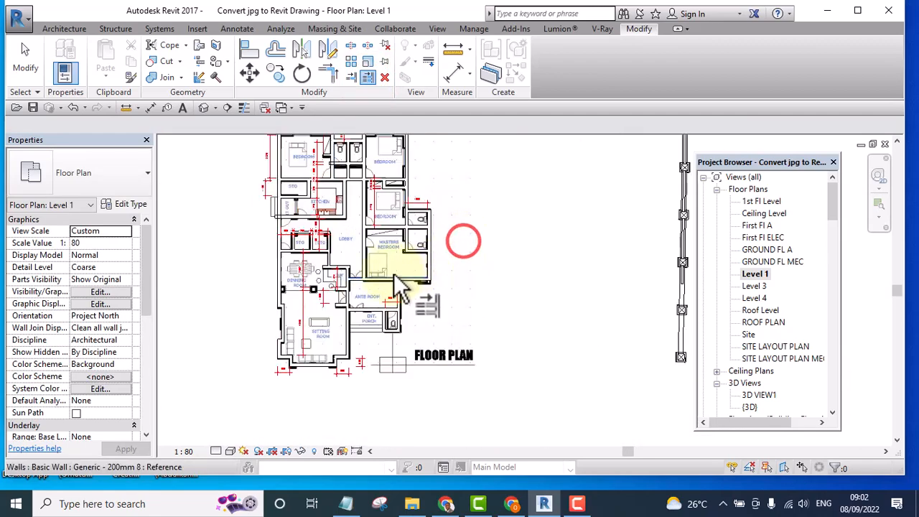
scroll(392, 274, "up", 4)
middle_click_drag(417, 249, 506, 277)
scroll(490, 269, "down", 4)
scroll(489, 273, "up", 4)
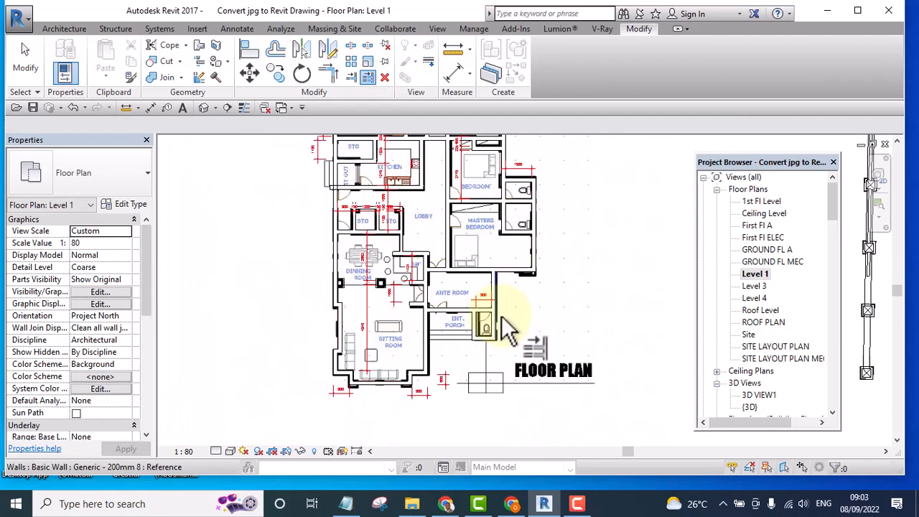
scroll(435, 320, "down", 2)
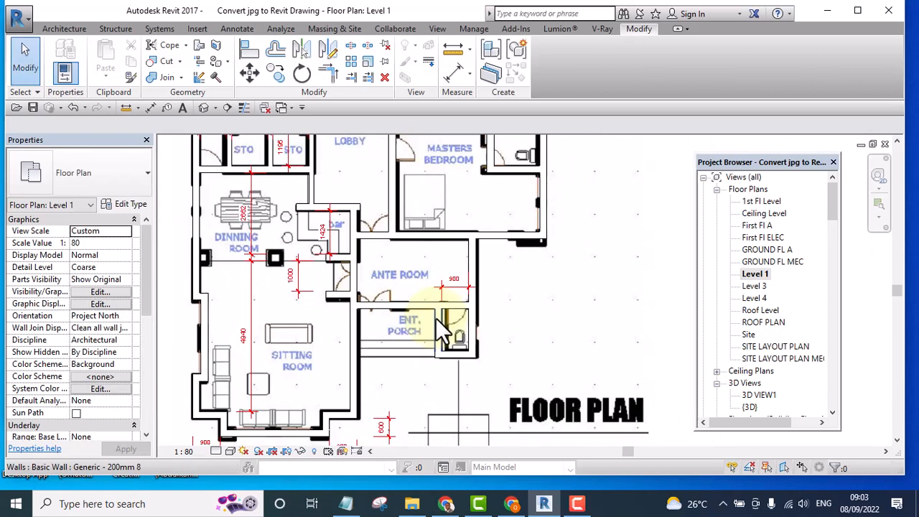
key("d")
key("r")
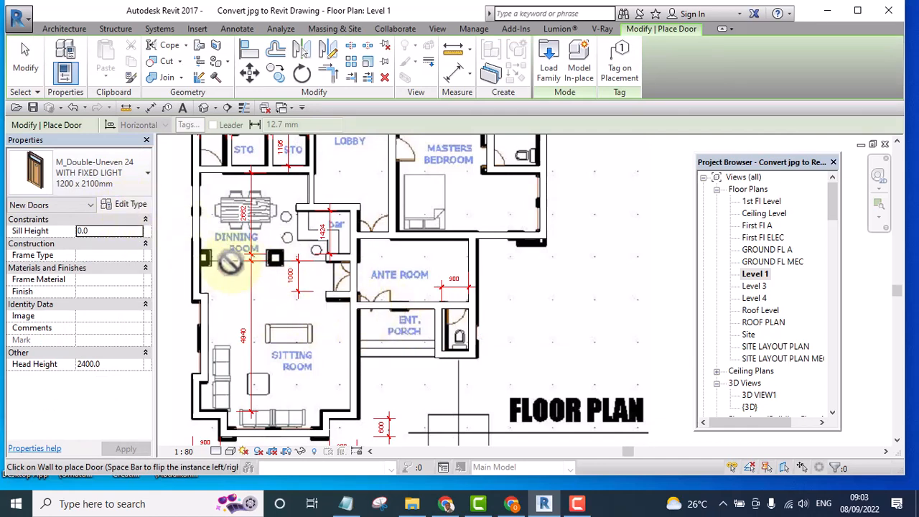
left_click(85, 174)
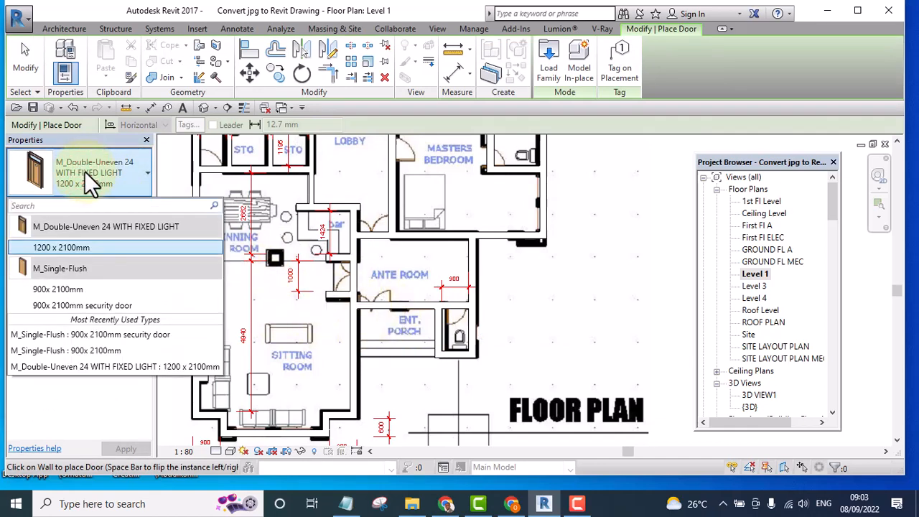
left_click(83, 246)
left_click(122, 204)
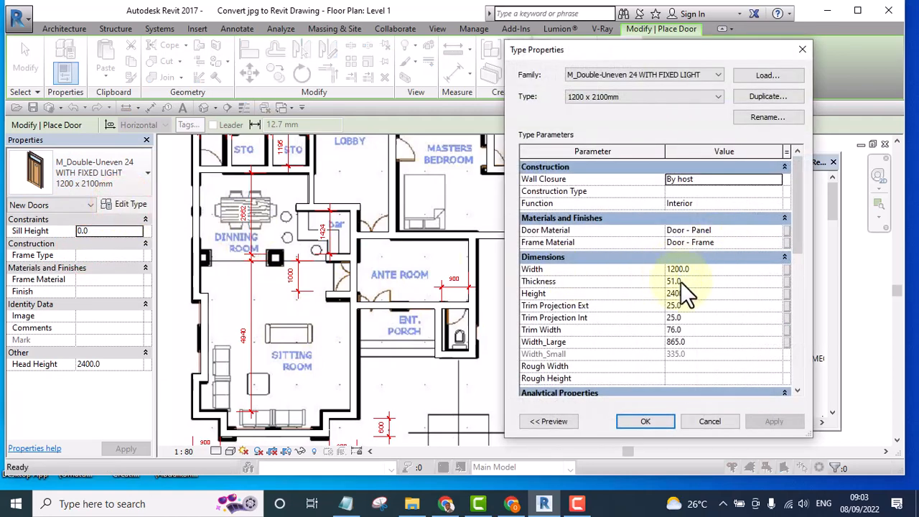
left_click(645, 422)
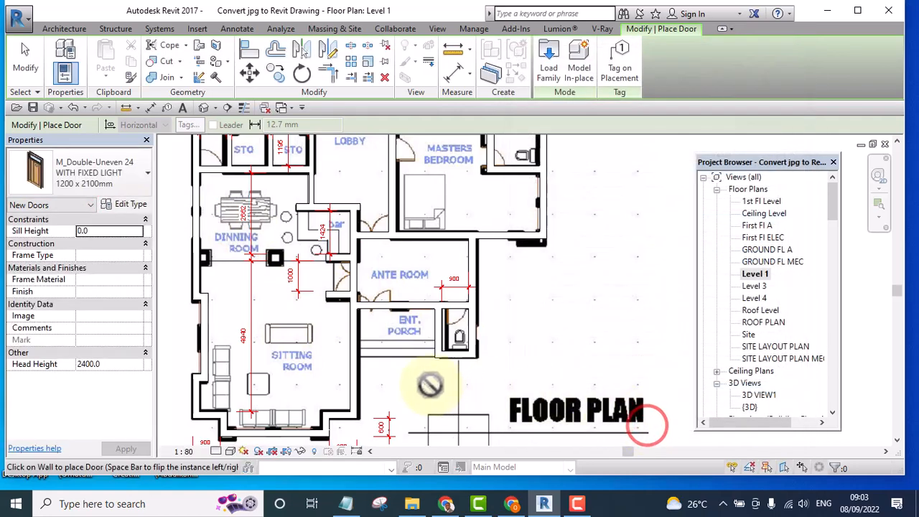
left_click(377, 300)
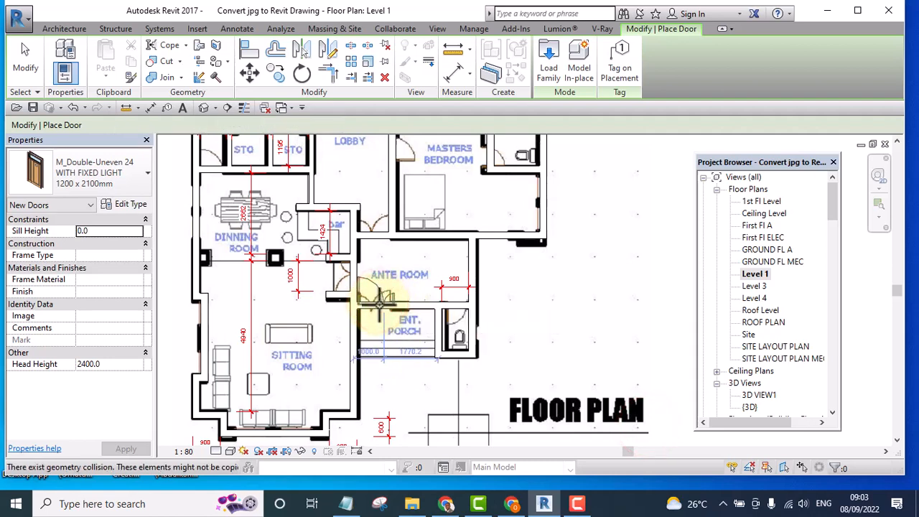
- Place another 1200 x 2100mm uneven double door in the wall between the lobby and the ante room
scroll(376, 205, "up", 5)
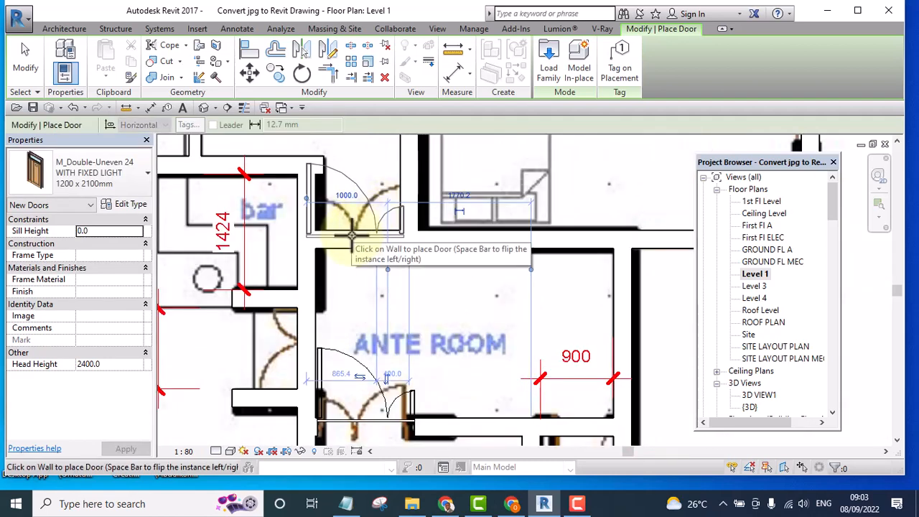
left_click(353, 233)
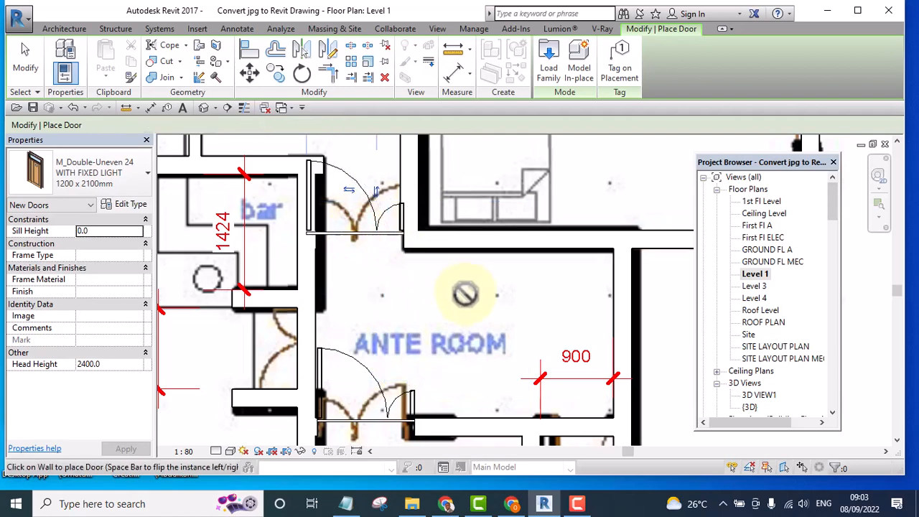
scroll(452, 280, "down", 4)
scroll(437, 248, "up", 2)
key("Escape")
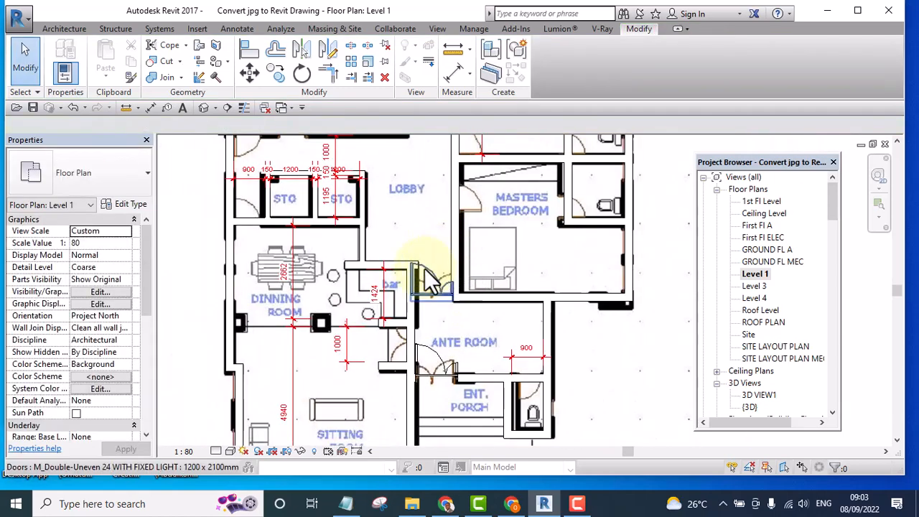
- Duplicate the lobby door's type as "1000 x 2100mm" and set its width to 1000
scroll(438, 266, "up", 2)
left_click(439, 273)
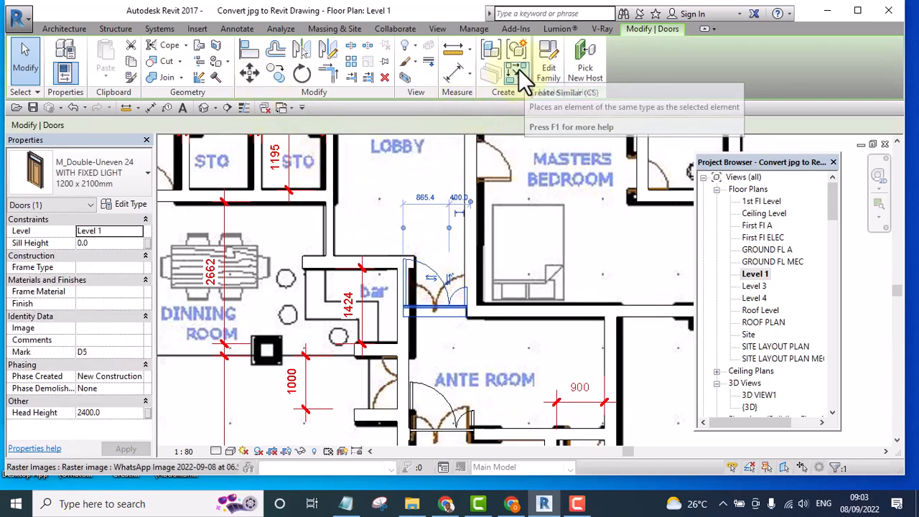
left_click(130, 205)
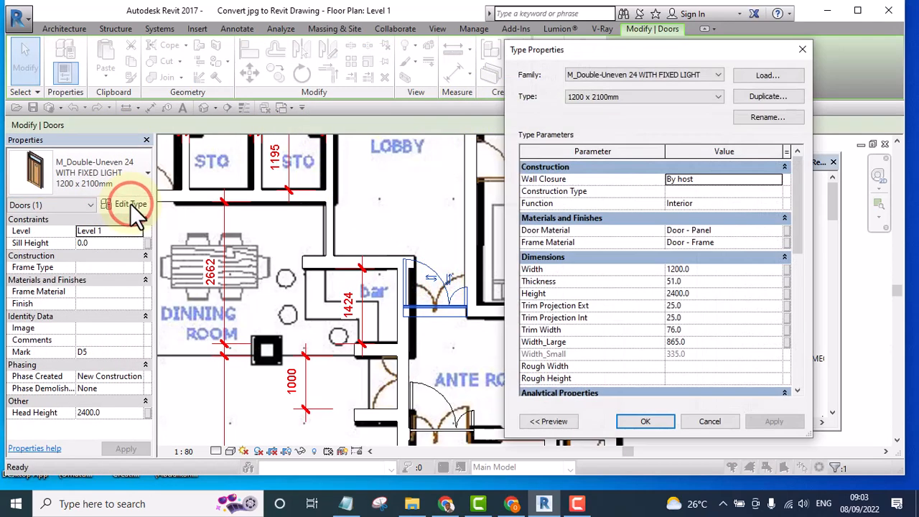
left_click(765, 101)
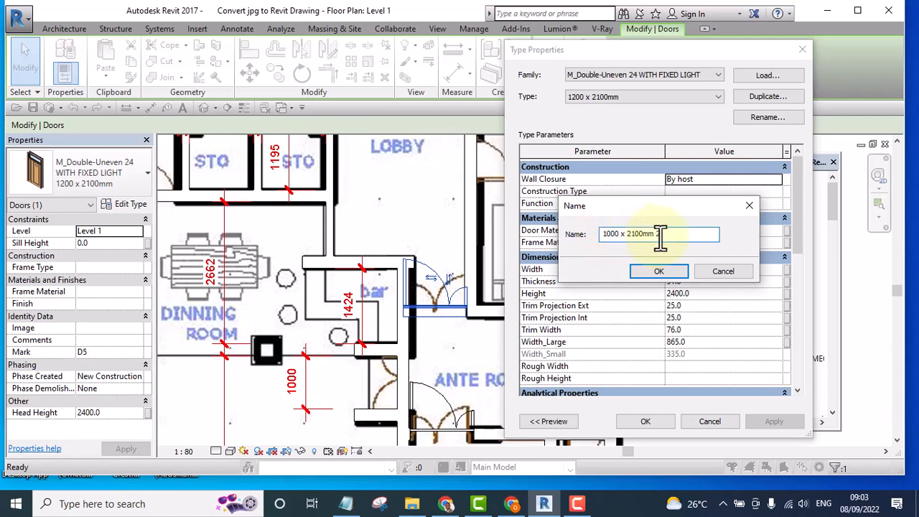
key("BackSpace")
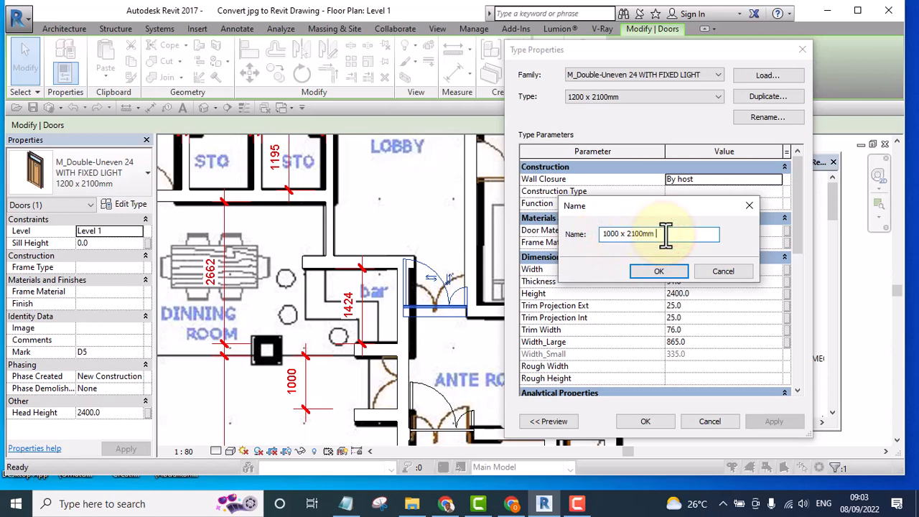
left_click(655, 272)
left_click_drag(693, 268, 644, 269)
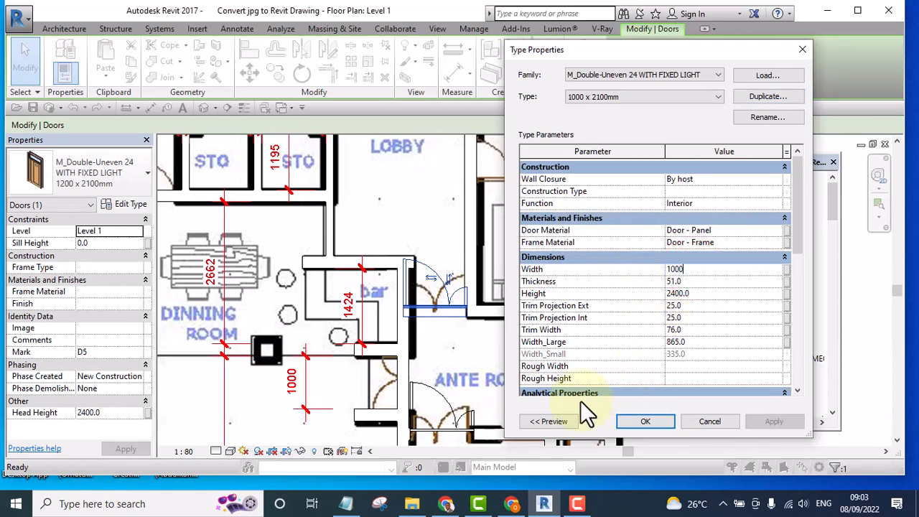
left_click(650, 421)
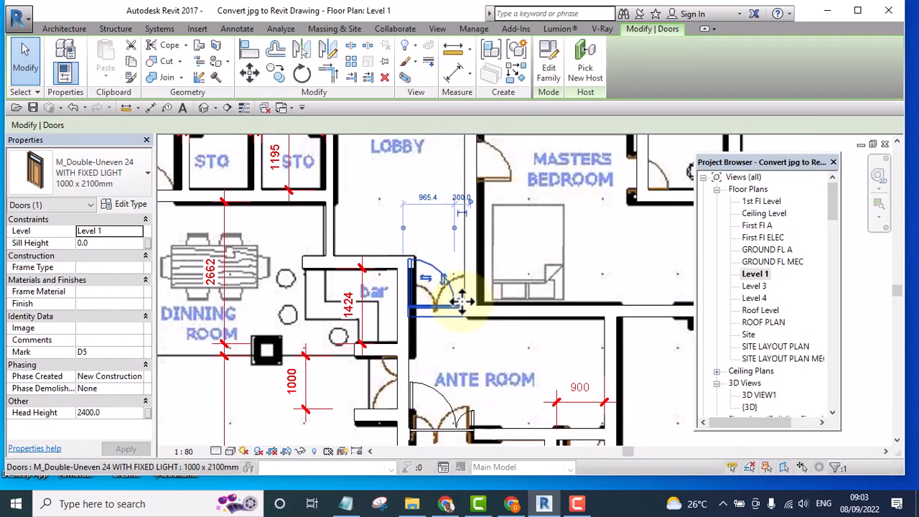
- Nudge the lobby door along its wall toward the master bedroom to align it with the traced opening
scroll(463, 298, "up", 2)
scroll(572, 372, "down", 1)
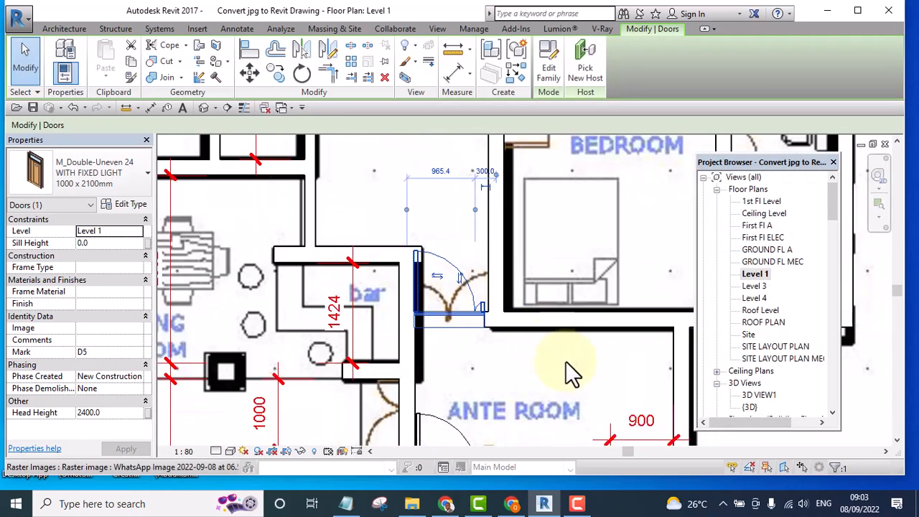
key("Right")
key("Right")
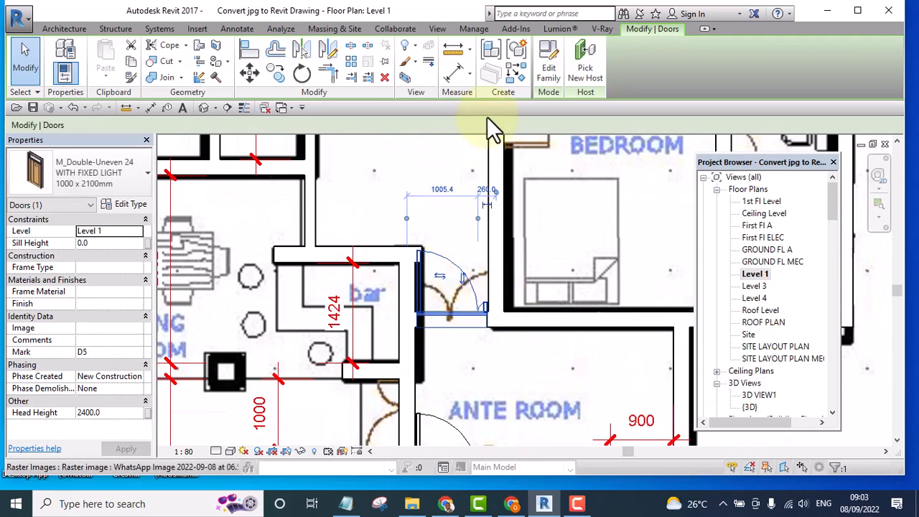
- Place a similar 1000 x 2100mm double door in the wall between the sitting room and ante room, swinging into the sitting room
left_click(511, 74)
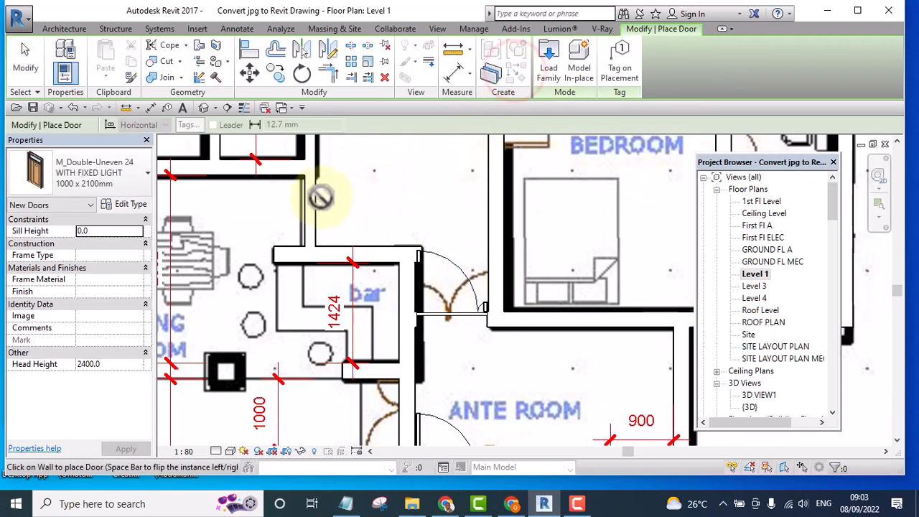
scroll(305, 219, "down", 5)
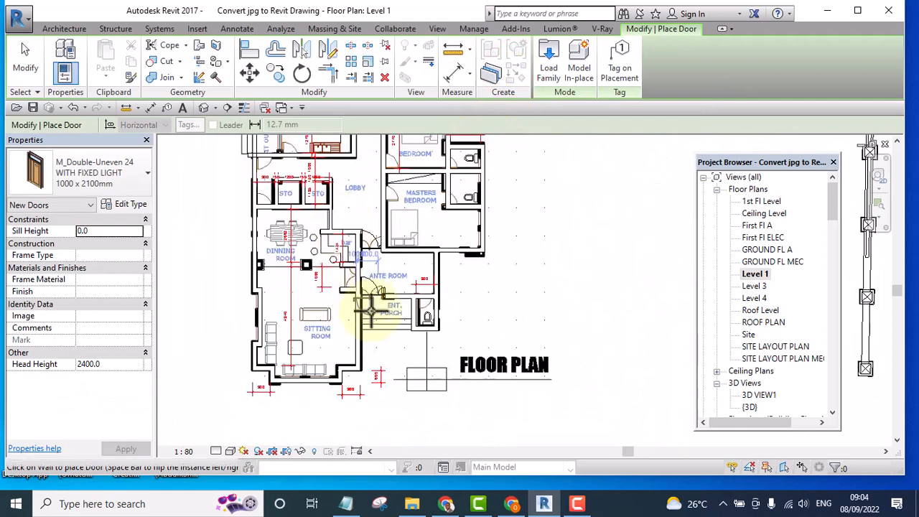
scroll(370, 301, "up", 3)
scroll(361, 275, "up", 3)
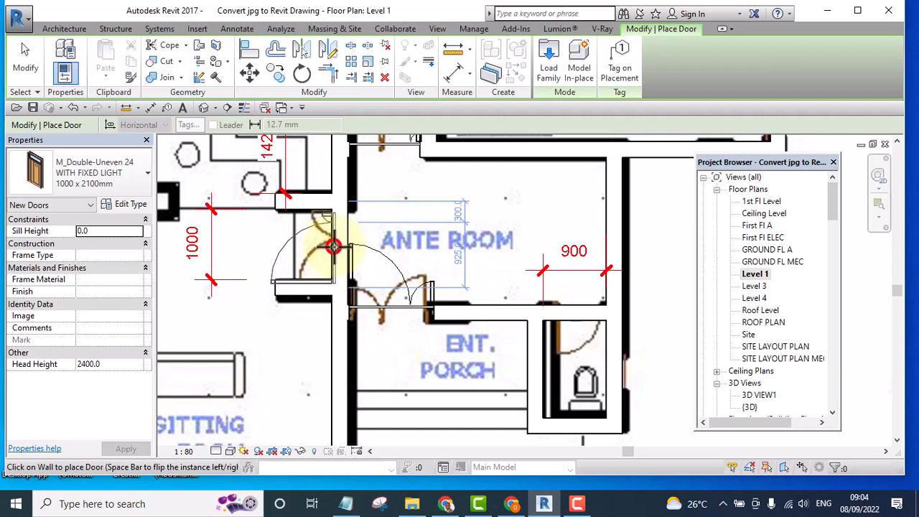
scroll(402, 241, "down", 3)
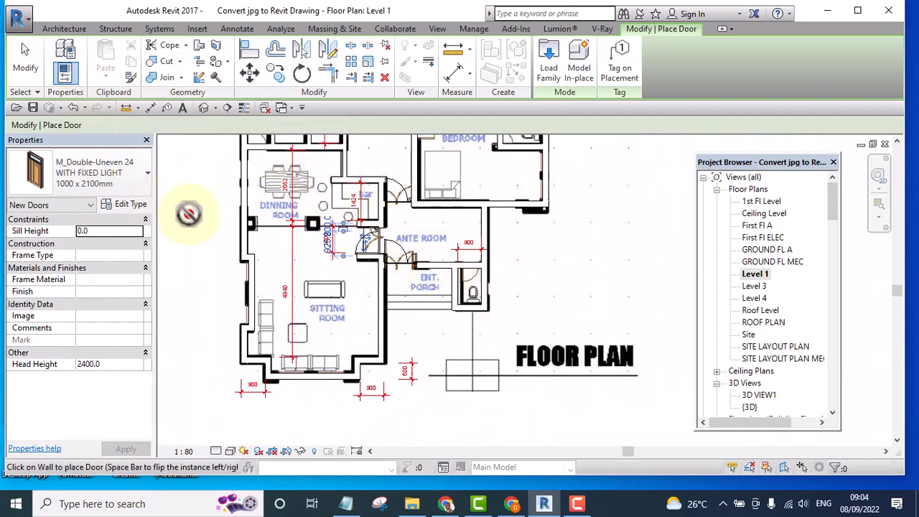
left_click(188, 214)
key("Escape")
- Try deleting the raster floor plan image to inspect the traced walls and doors alone, and undo the deletion
scroll(536, 315, "down", 6)
scroll(562, 269, "up", 1)
mouse_move(550, 312)
middle_mouse_down()
mouse_move(530, 344)
mouse_move(544, 317)
middle_mouse_up()
scroll(544, 289, "down", 3)
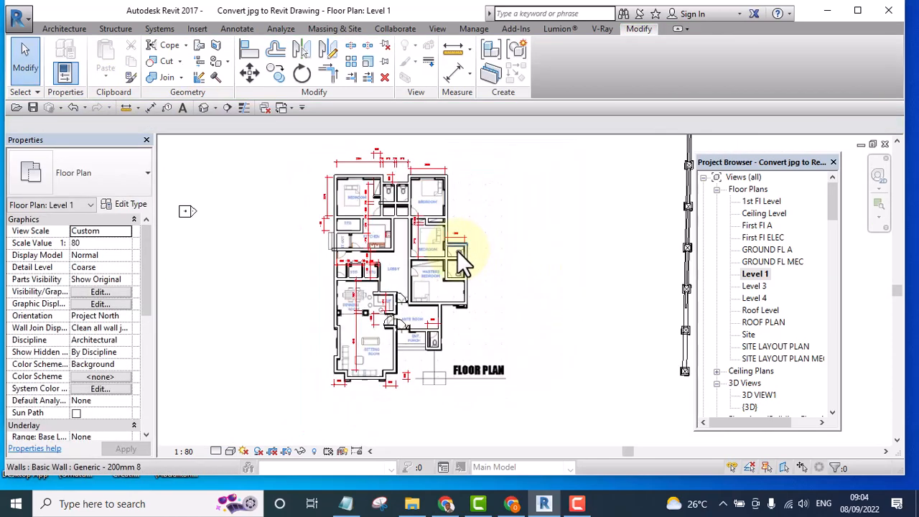
left_click(491, 282)
left_click(556, 272)
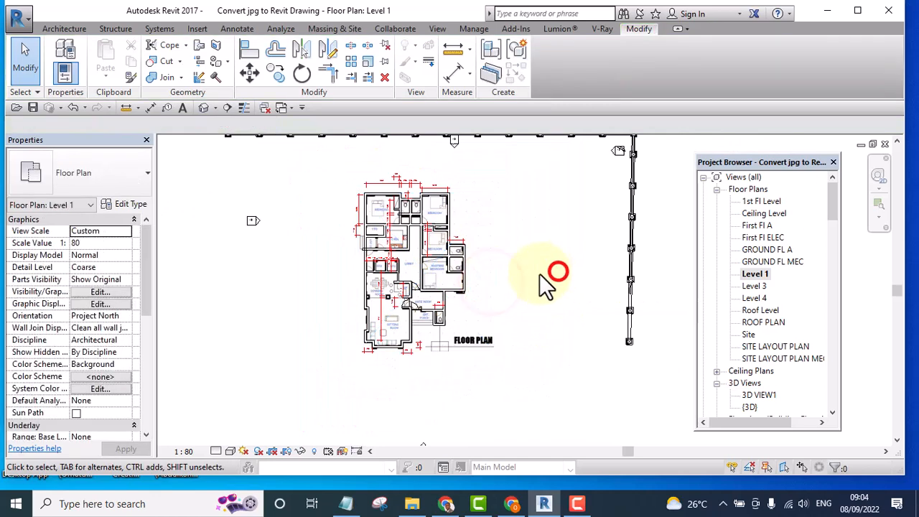
scroll(503, 279, "up", 2)
left_click(491, 274)
scroll(431, 359, "up", 3)
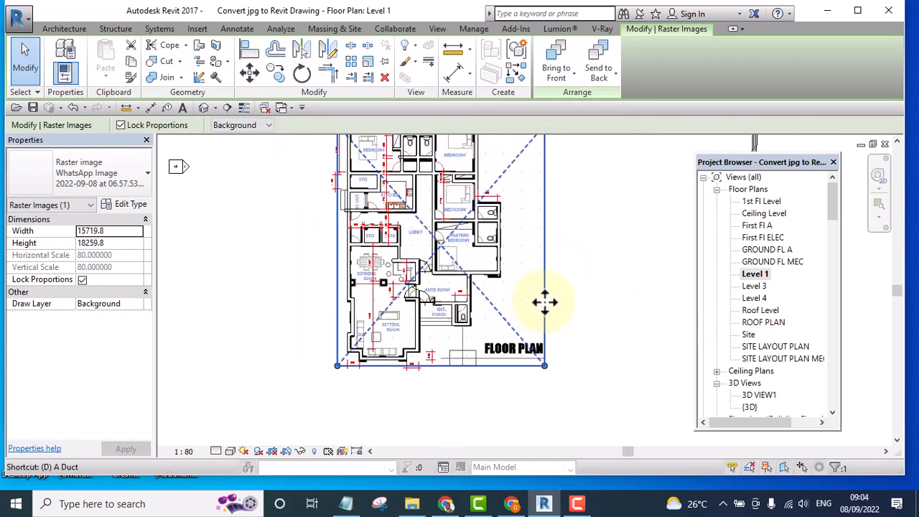
key("Delete")
scroll(545, 302, "down", 1)
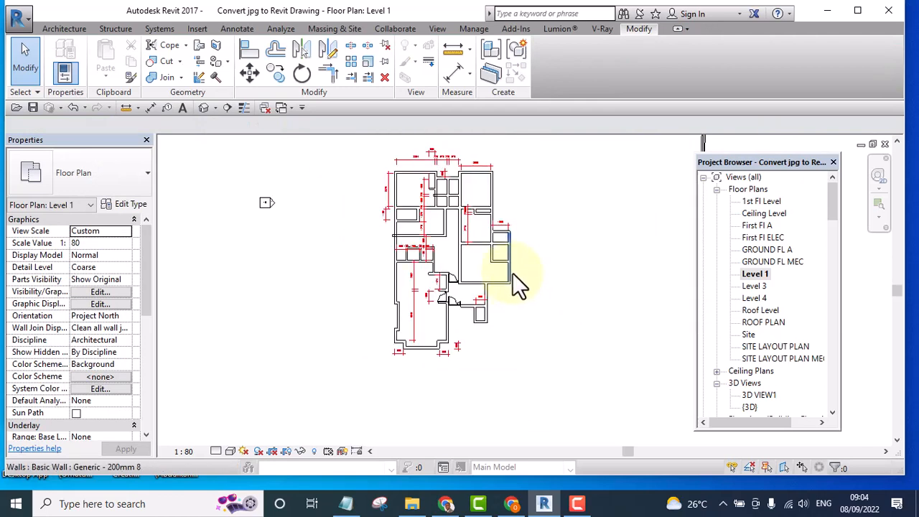
scroll(555, 309, "up", 4)
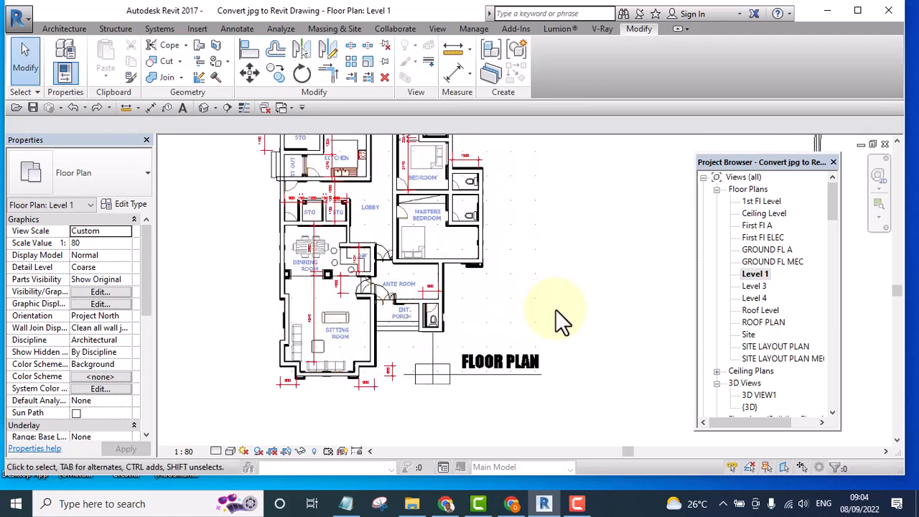
- Add the text "Sitting Room" in the sitting room using the Room label text type
middle_click_drag(555, 309, 668, 335)
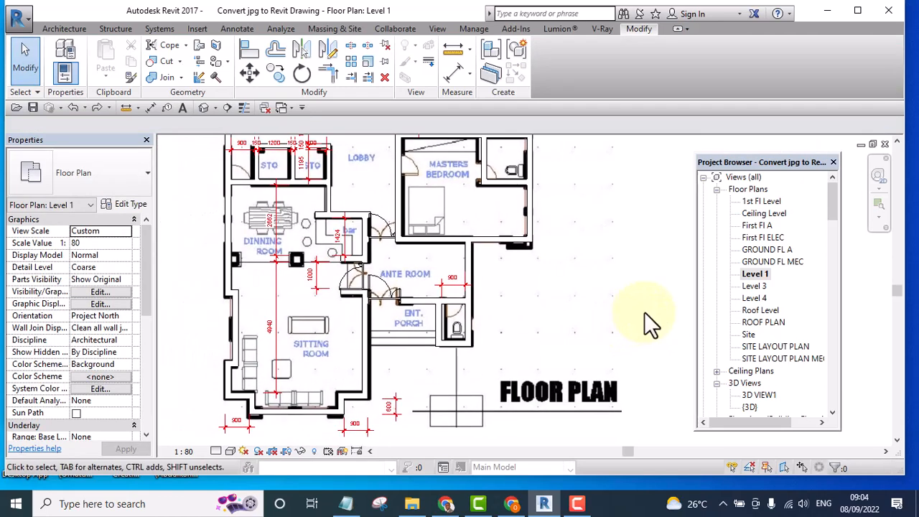
key("t")
key("x")
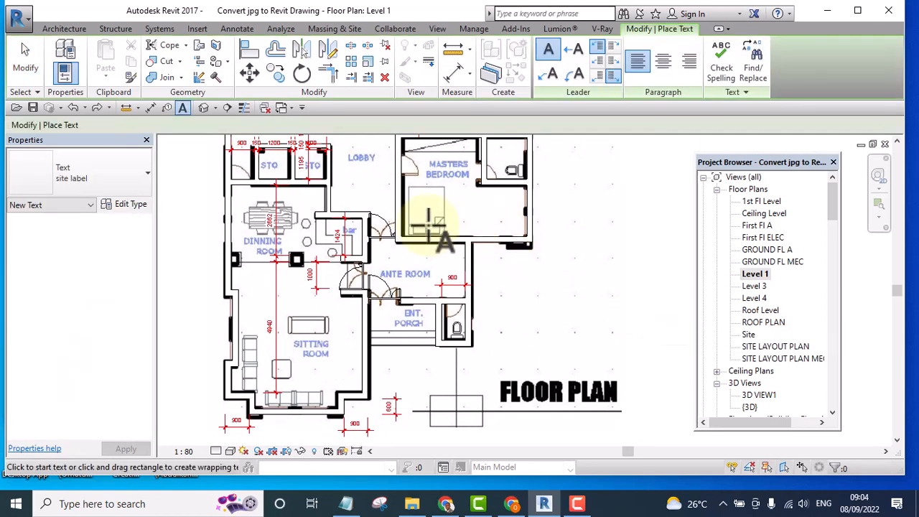
left_click(81, 170)
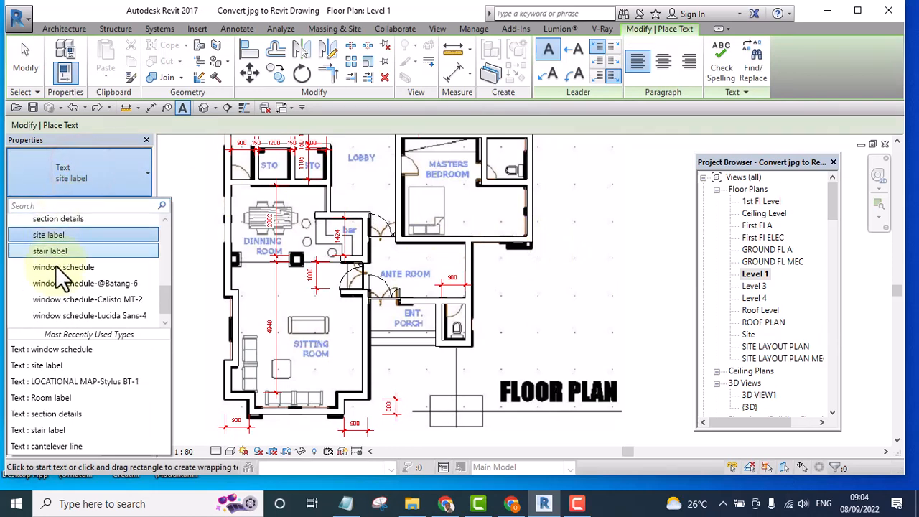
left_click(64, 397)
scroll(259, 316, "up", 5)
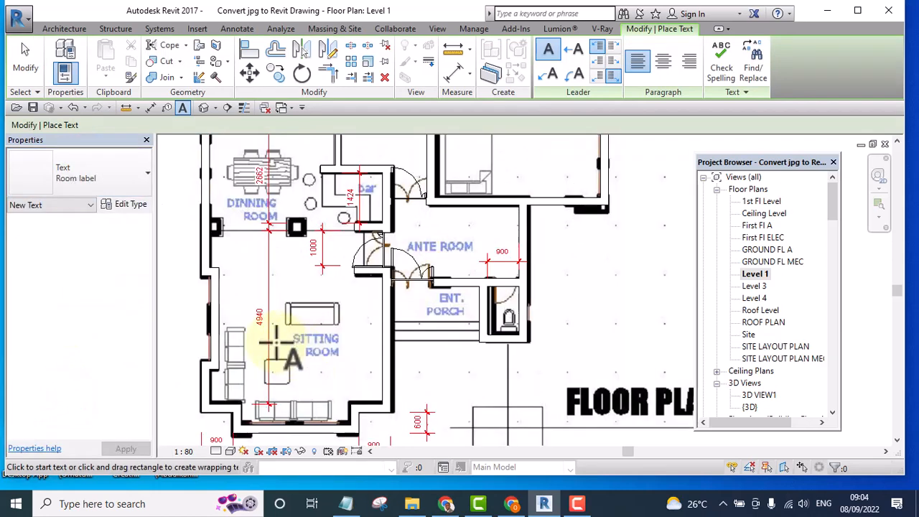
left_click(254, 250)
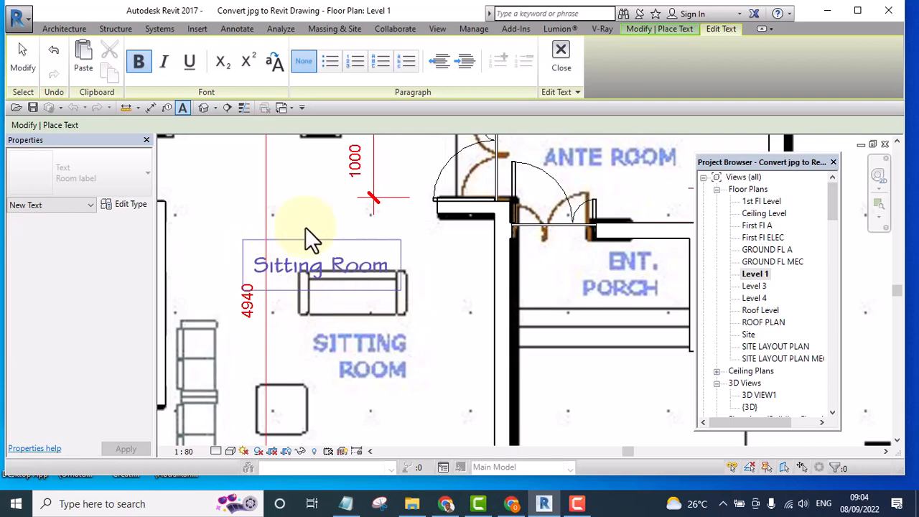
left_click(409, 332)
- Label the entrance porch "Ent Portch" and the ante room "Ante Room" with the Room label text type
scroll(538, 318, "down", 5)
scroll(422, 308, "up", 5)
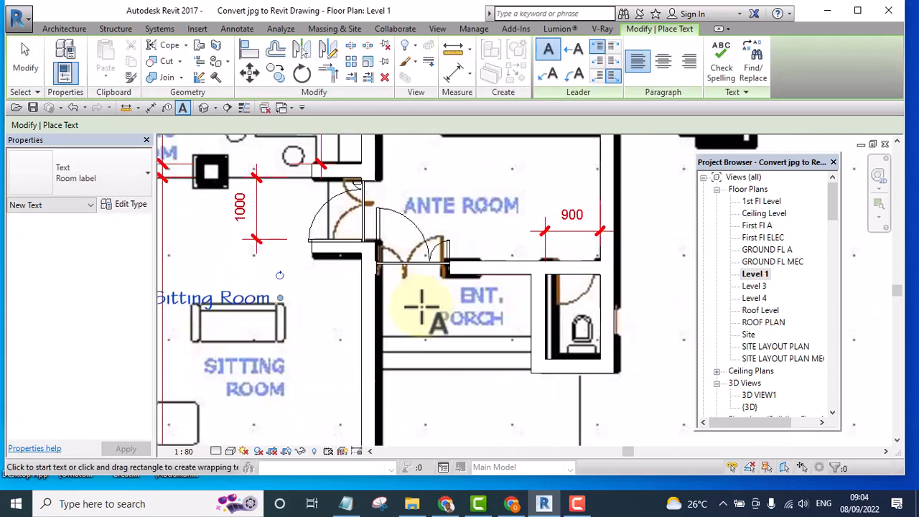
left_click(415, 299)
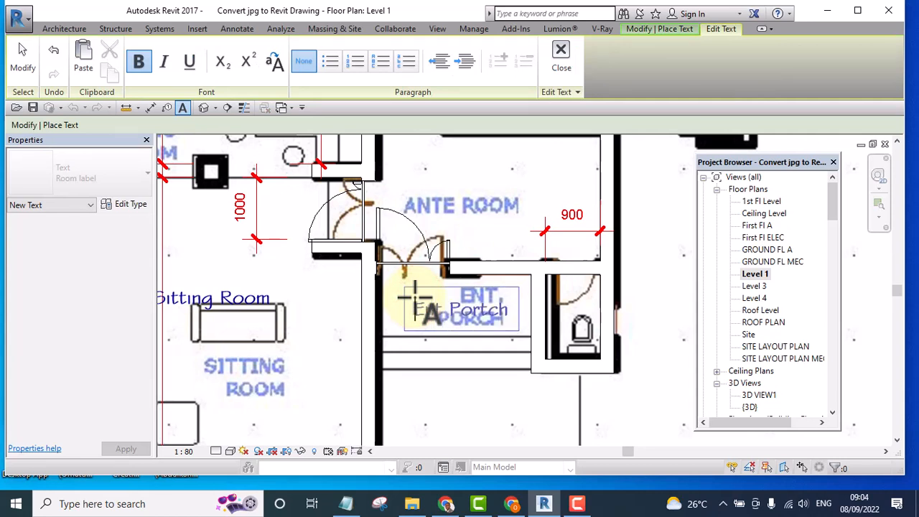
scroll(402, 332, "down", 2)
left_click(413, 234)
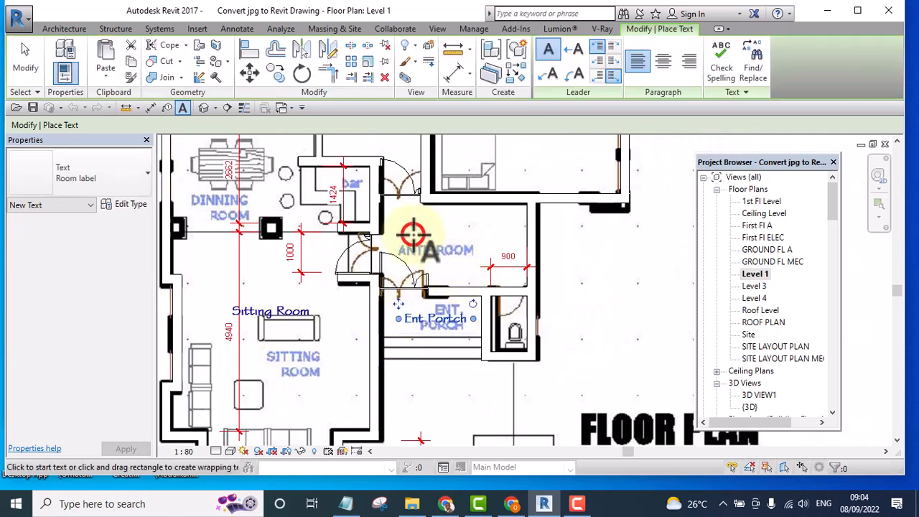
left_click(412, 231)
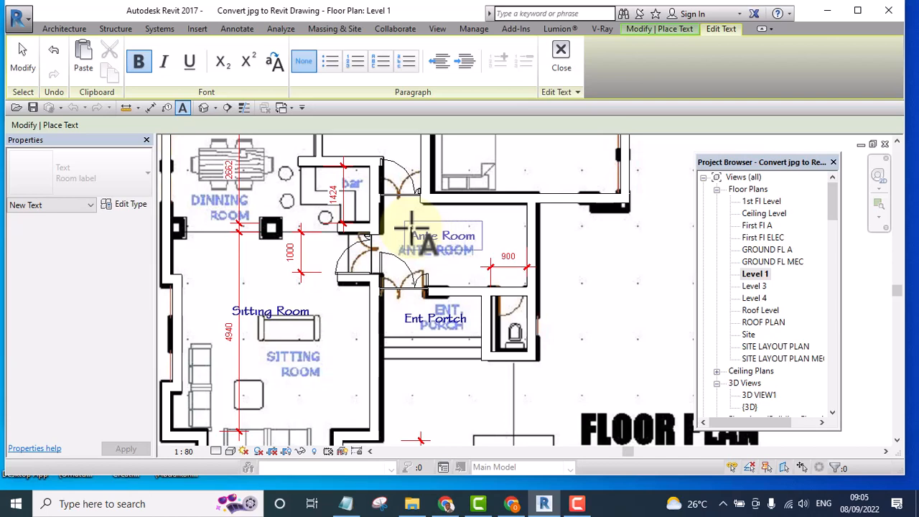
left_click(575, 307)
- Add the text "Bedroom" inside the master bedroom, below its raster label
middle_click_drag(575, 307, 439, 251)
left_click(421, 271)
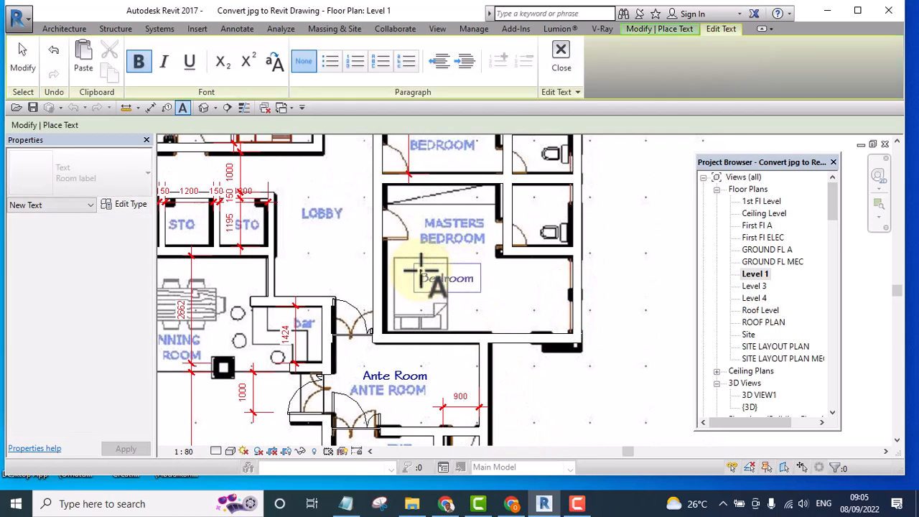
left_click(502, 290)
- Label the toilet beside the master bedroom "toi" and the toilet directly above it "Toi"
scroll(501, 291, "down", 3)
middle_click_drag(501, 294, 486, 354)
scroll(509, 293, "up", 2)
left_click(501, 287)
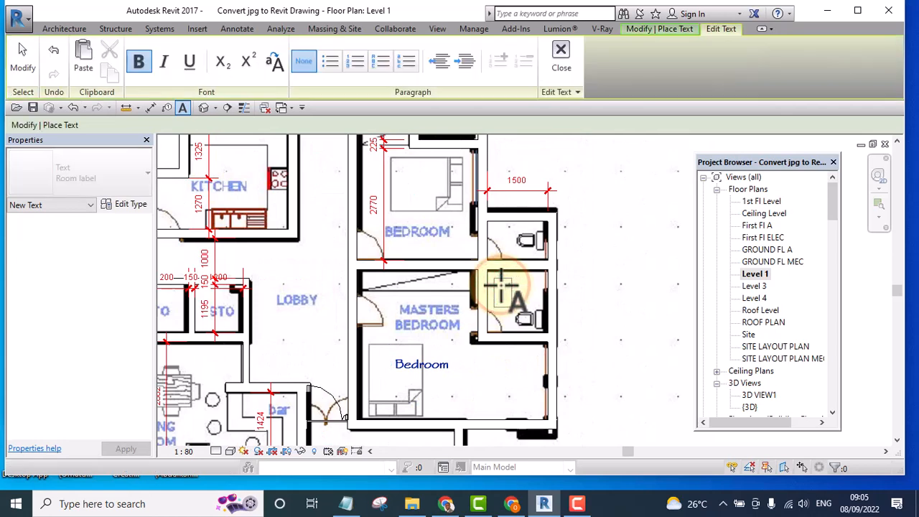
left_click(613, 283)
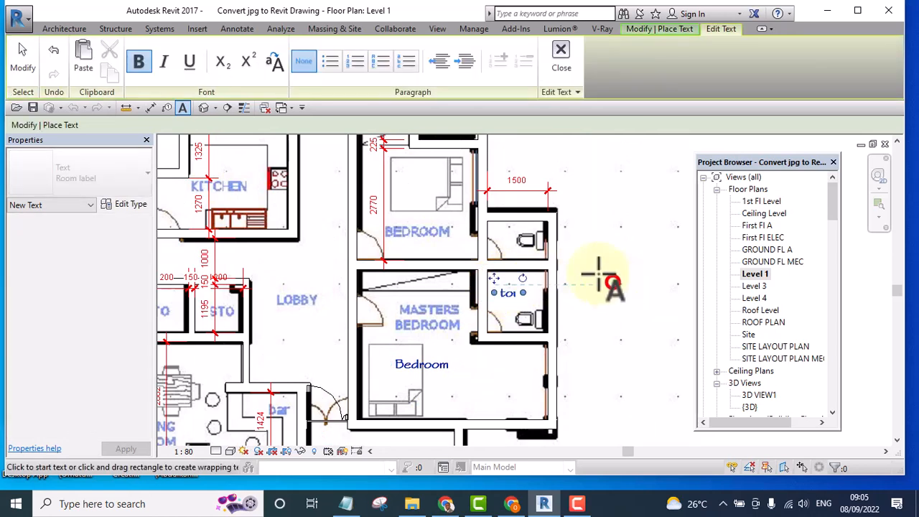
left_click(504, 228)
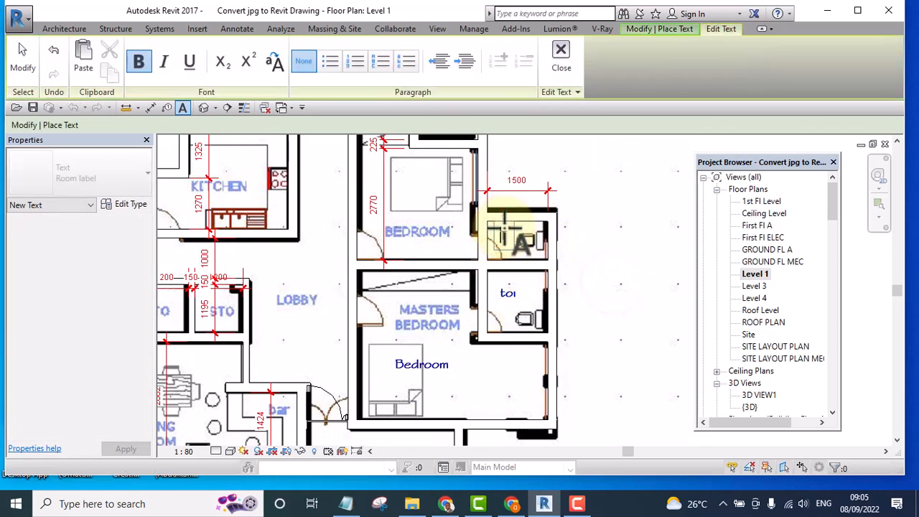
left_click(616, 261)
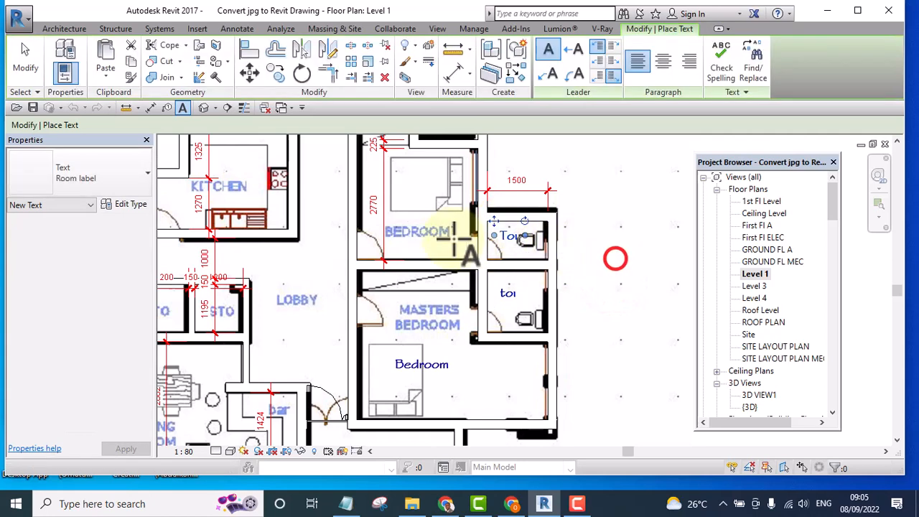
- Add "Bedroom" labels to the two bedrooms above the master bedroom and finish placing text
left_click(394, 212)
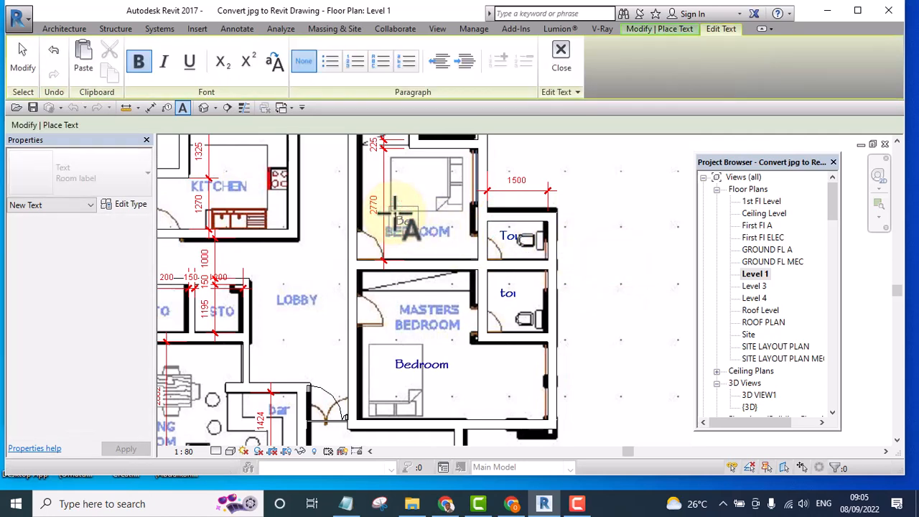
left_click(651, 236)
scroll(633, 240, "down", 2)
middle_click_drag(551, 279, 527, 388)
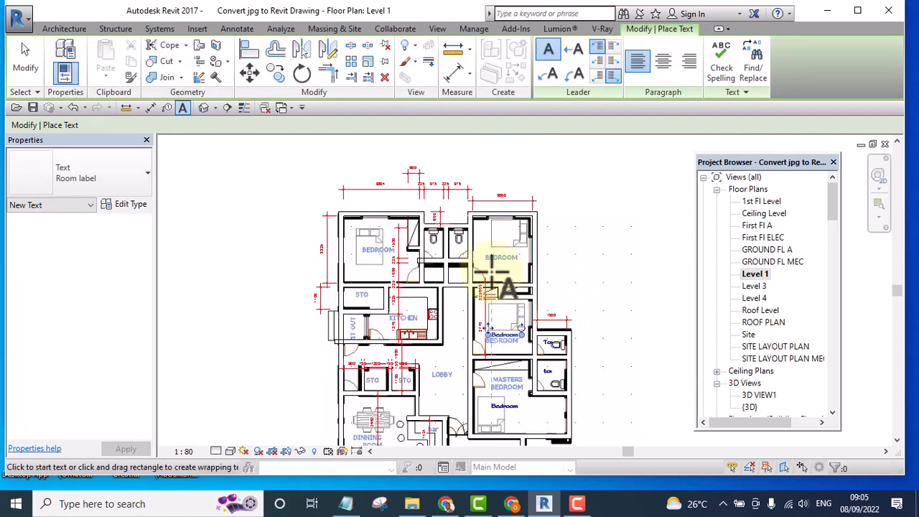
scroll(492, 271, "up", 2)
left_click(484, 238)
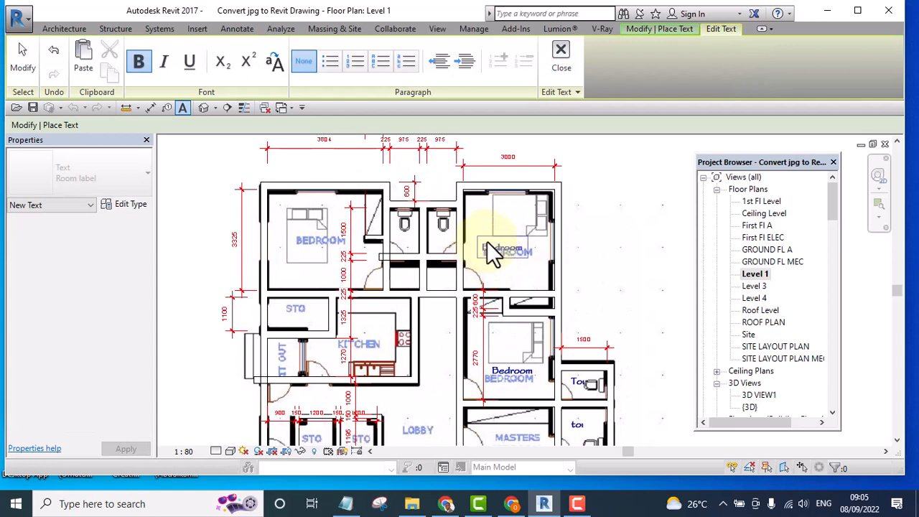
left_click(594, 262)
scroll(366, 223, "down", 4)
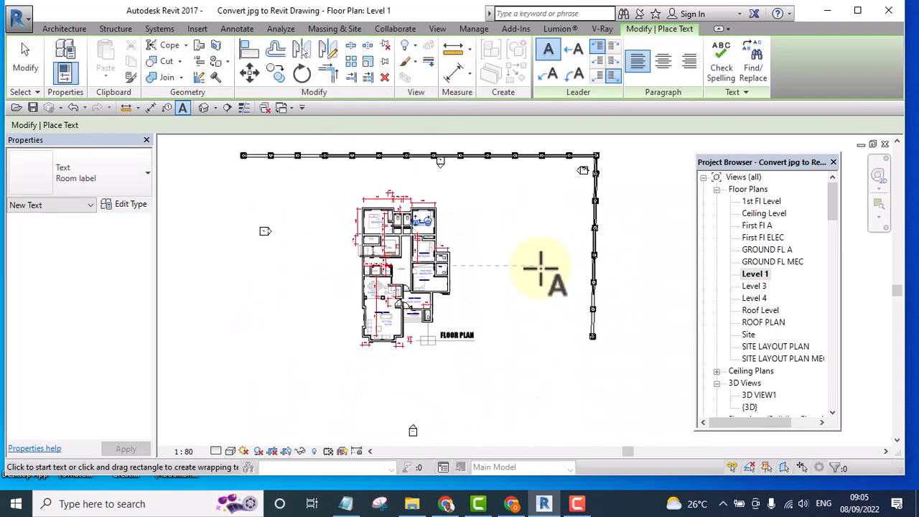
key("Escape")
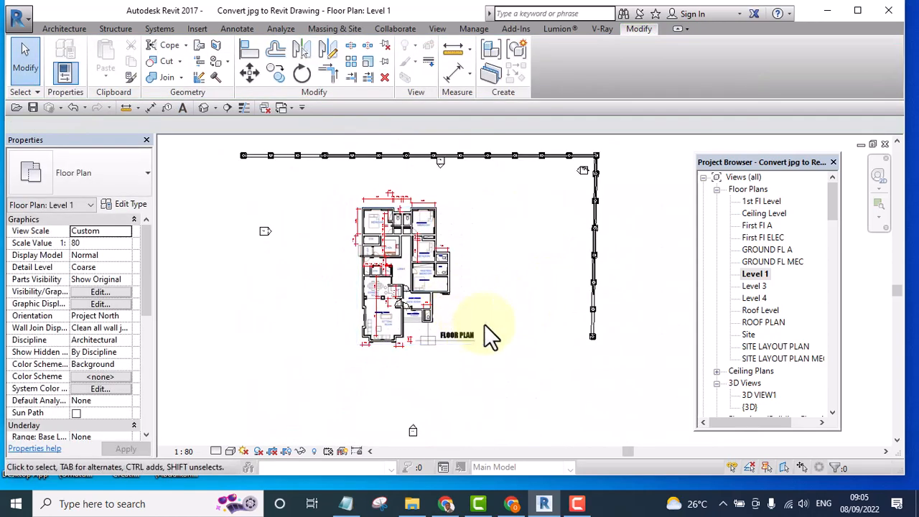
- Delete the raster floor plan image from the Level 1 view
left_click(476, 308)
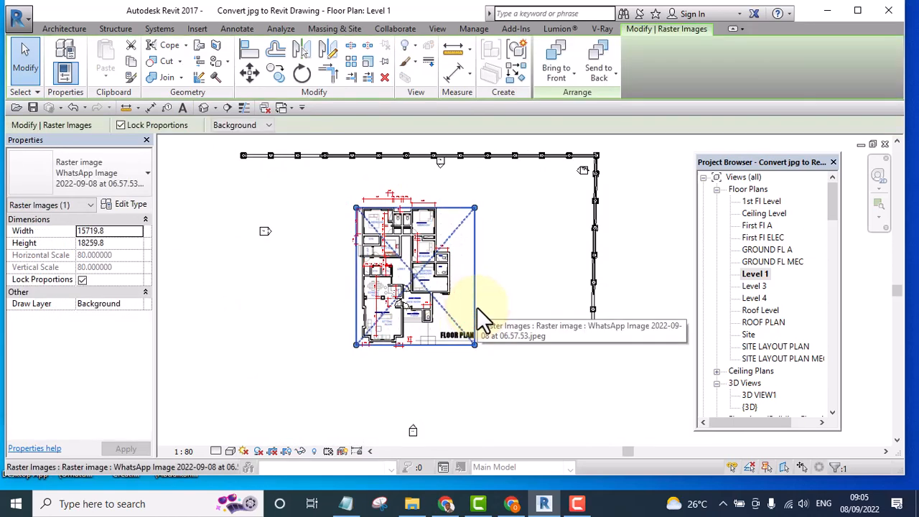
key("Escape")
- Examine the traced walls, doors and room labels across the whole plan without the background image
scroll(460, 280, "up", 5)
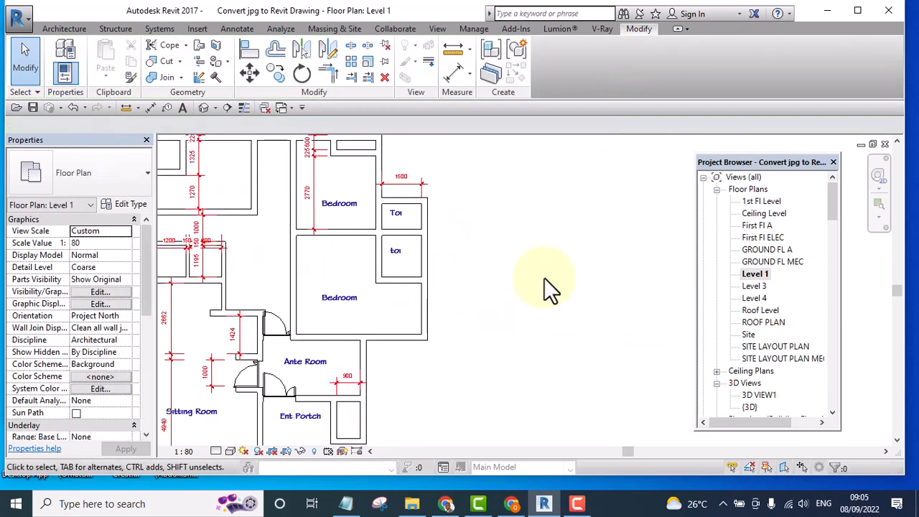
scroll(567, 284, "down", 5)
scroll(434, 208, "up", 5)
mouse_move(456, 230)
middle_mouse_down()
mouse_move(450, 311)
mouse_move(421, 304)
middle_mouse_up()
scroll(503, 244, "down", 6)
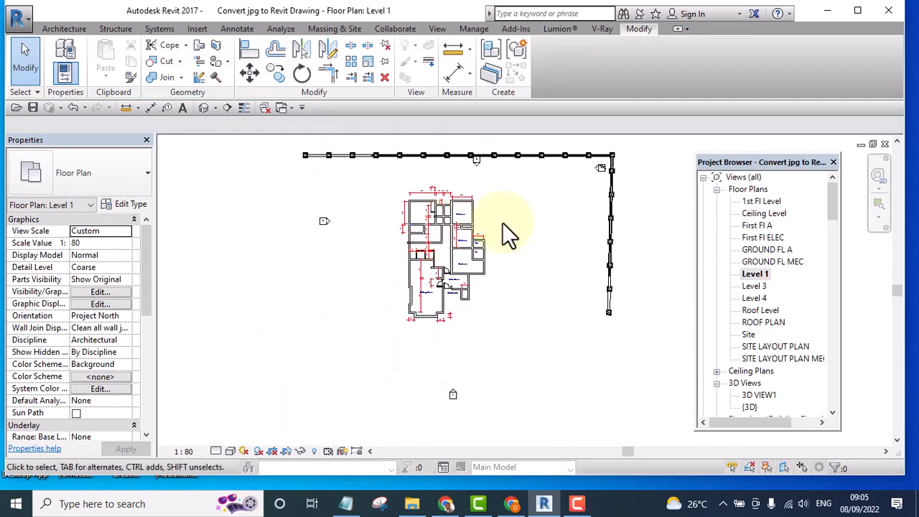
scroll(402, 215, "up", 7)
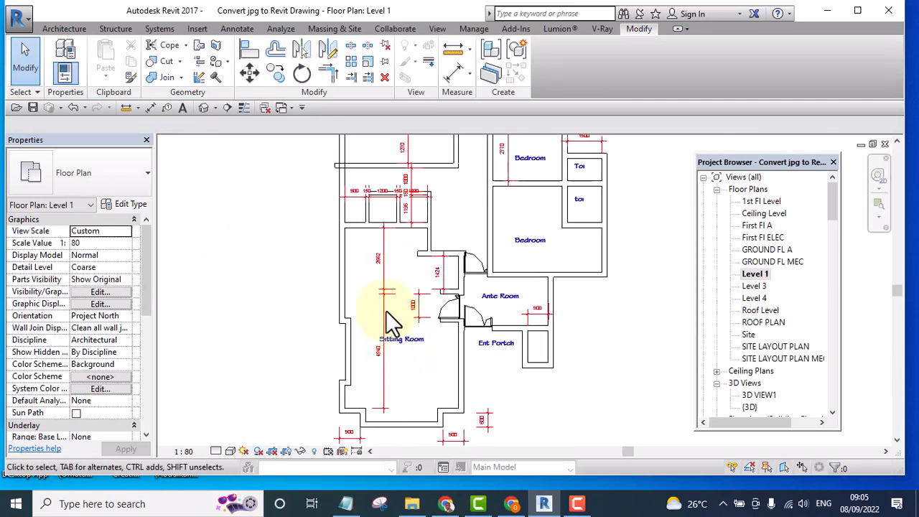
scroll(391, 324, "down", 4)
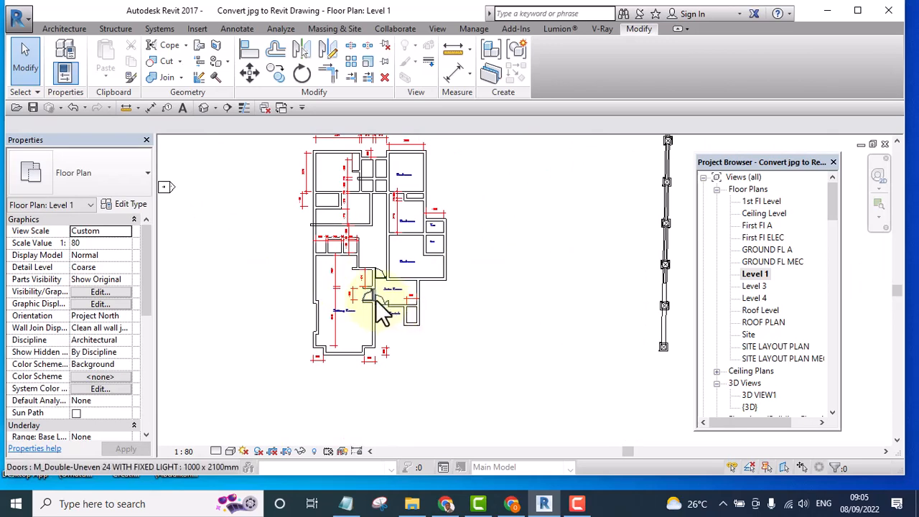
scroll(376, 300, "up", 1)
scroll(408, 340, "down", 2)
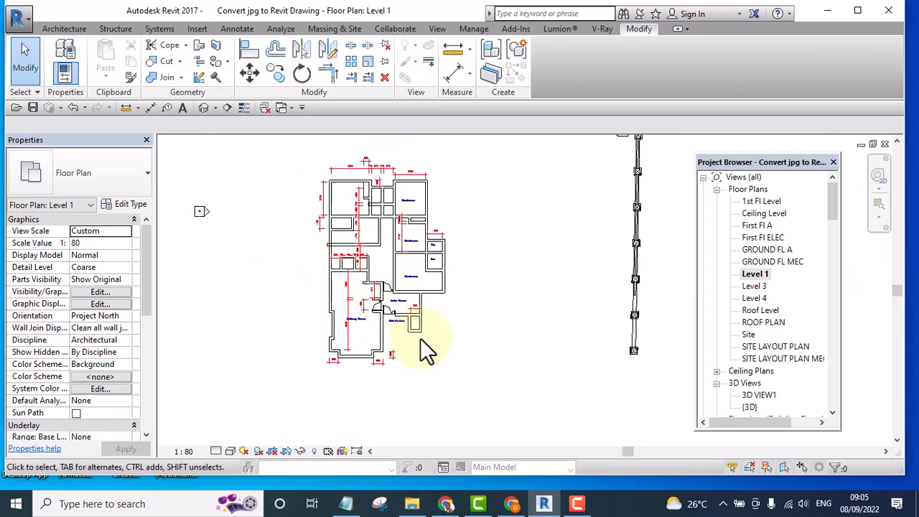
- Select everything in the traced house plan and filter the selection down to the Walls category only
left_click_drag(288, 156, 474, 421)
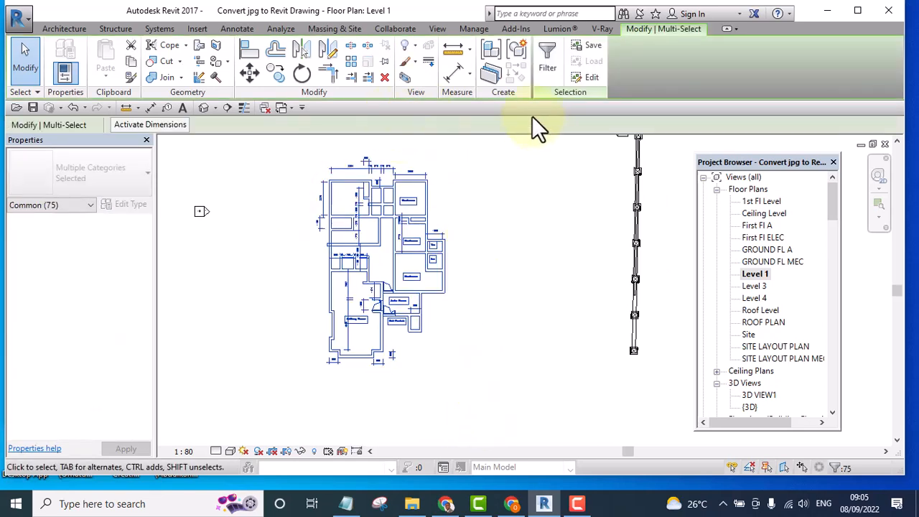
left_click(545, 62)
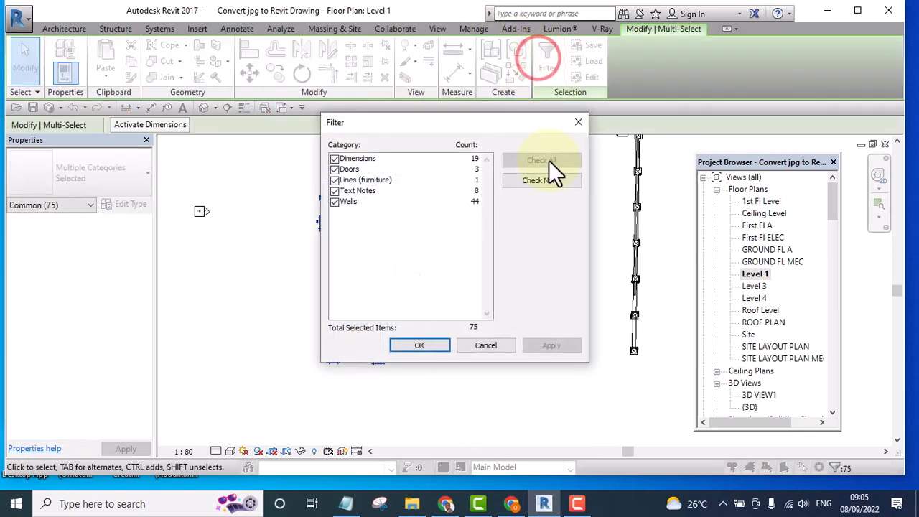
left_click(551, 180)
left_click(334, 202)
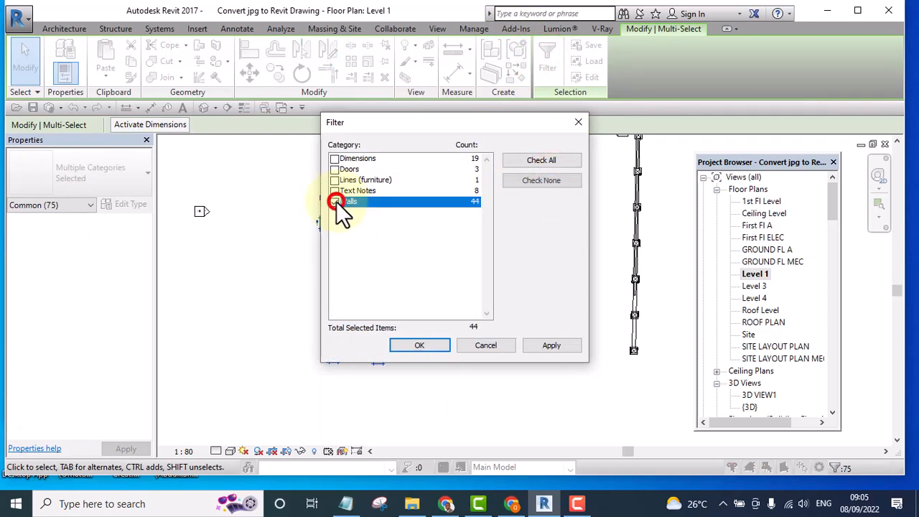
left_click(421, 345)
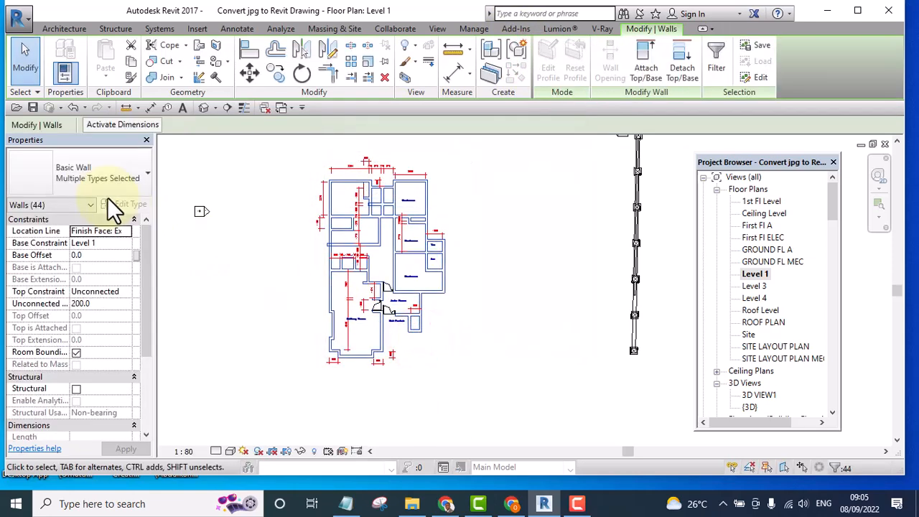
- Set the selected walls' Top Constraint to Up to level: 1st Fl Level, apply it, accept the join warning and deselect the walls
left_click(124, 291)
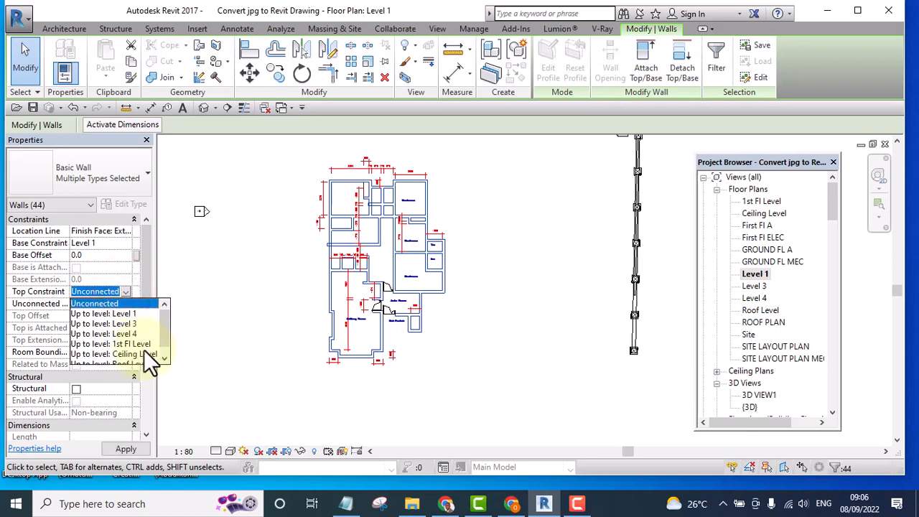
left_click(135, 345)
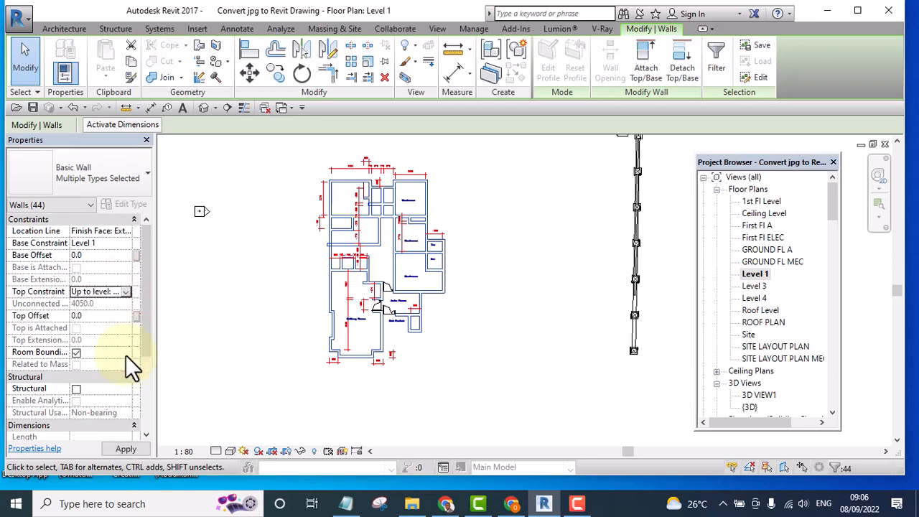
left_click(125, 448)
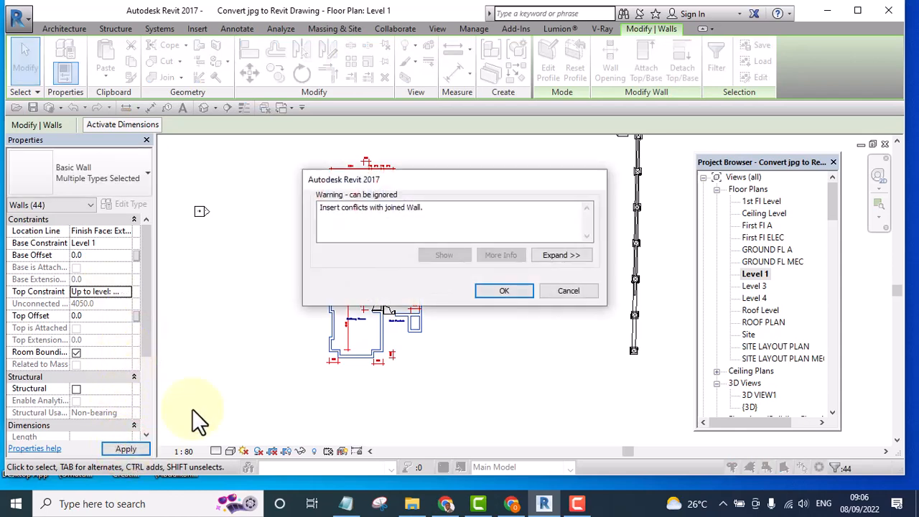
left_click(507, 291)
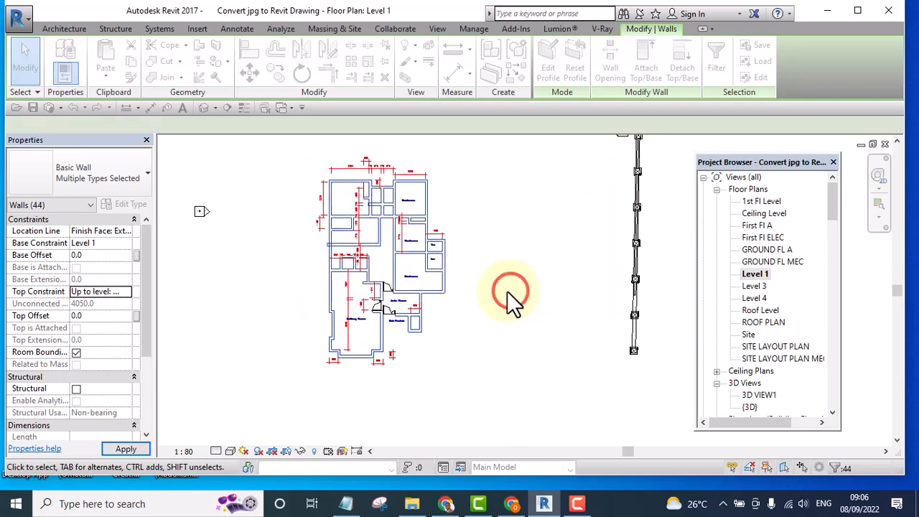
scroll(505, 211, "up", 5)
left_click(570, 181)
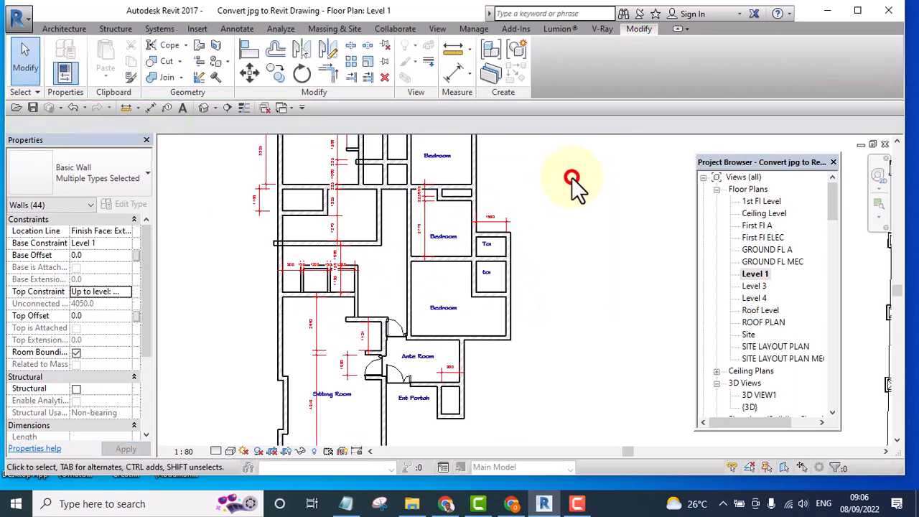
- Examine how the walls display across the plan, from the upper bedrooms down to the sitting room and porch
scroll(380, 165, "down", 3)
scroll(385, 163, "up", 3)
scroll(385, 164, "up", 1)
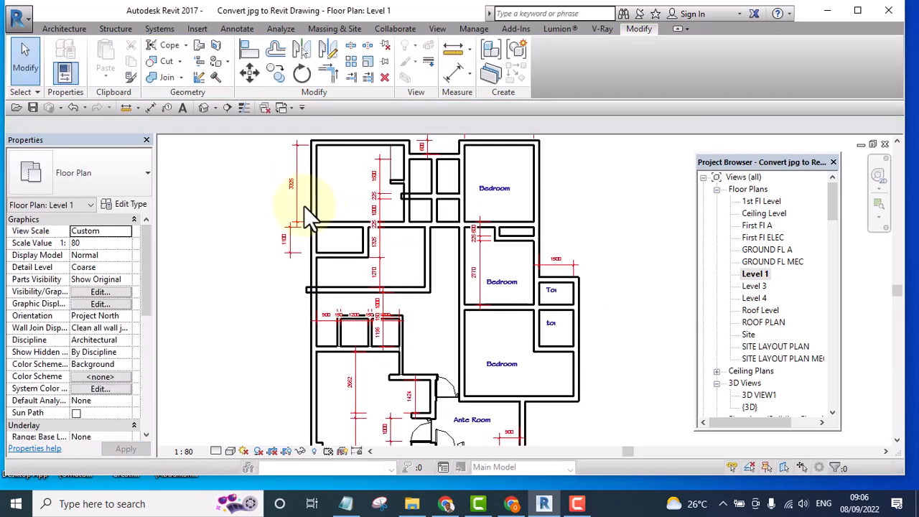
scroll(266, 255, "down", 1)
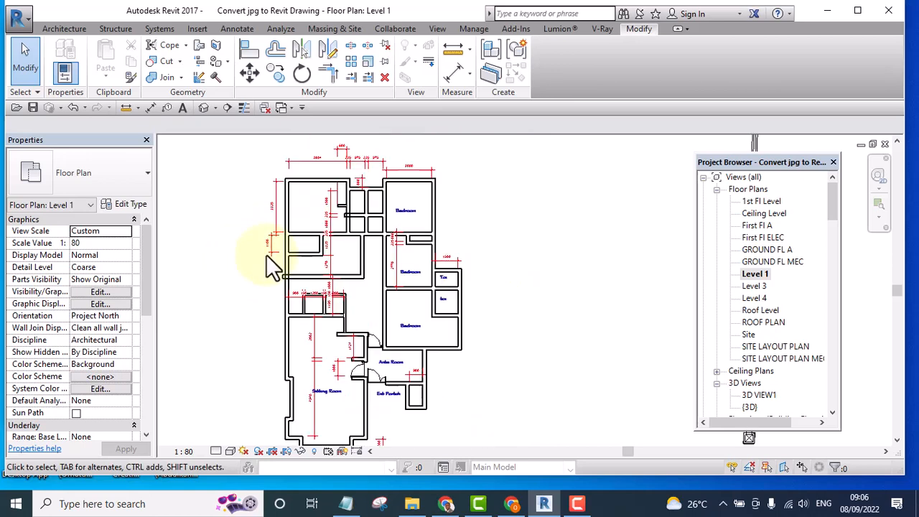
scroll(359, 228, "up", 3)
scroll(363, 237, "down", 5)
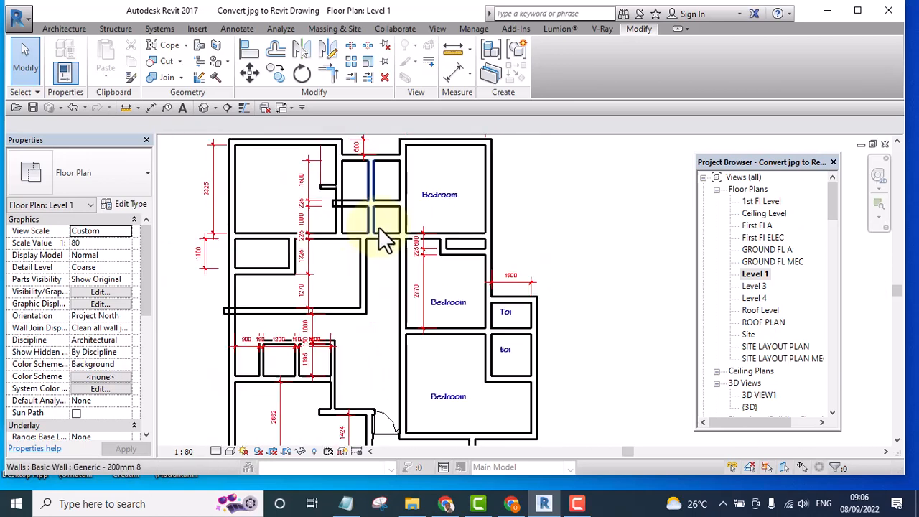
middle_click_drag(416, 305, 370, 316)
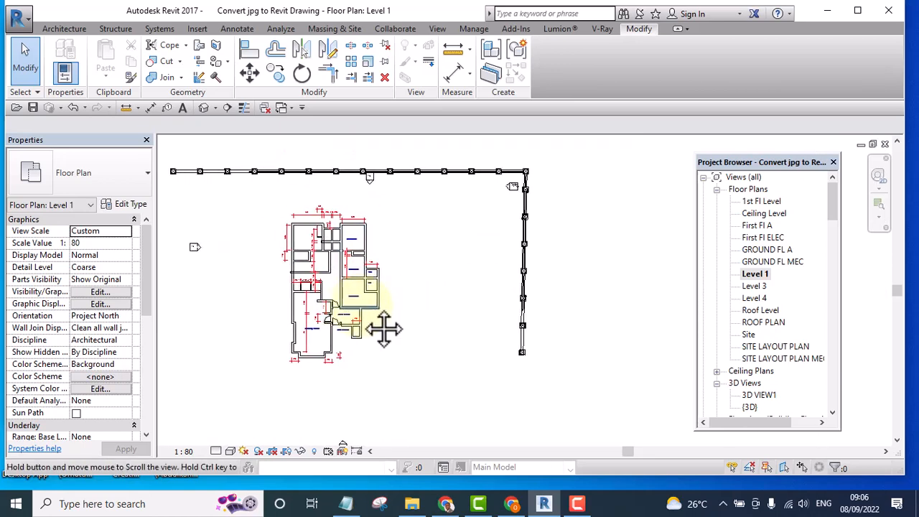
scroll(318, 370, "up", 3)
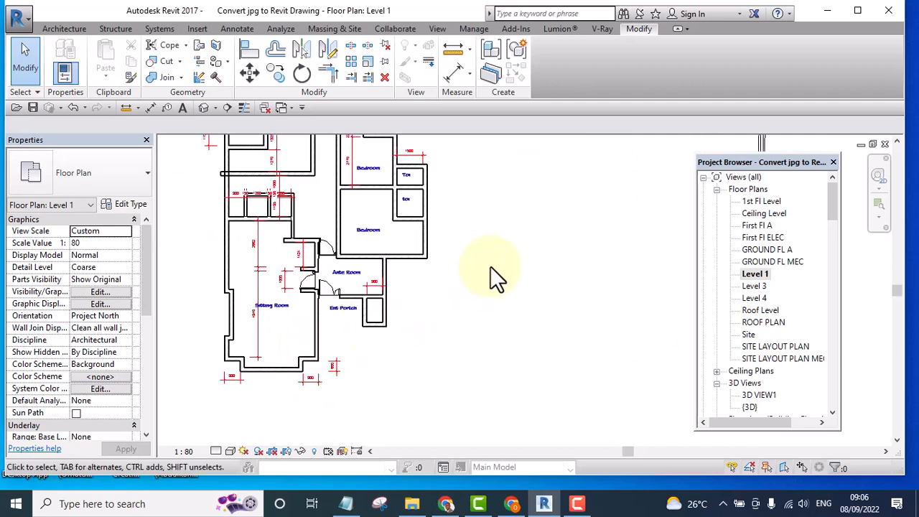
scroll(309, 313, "up", 1)
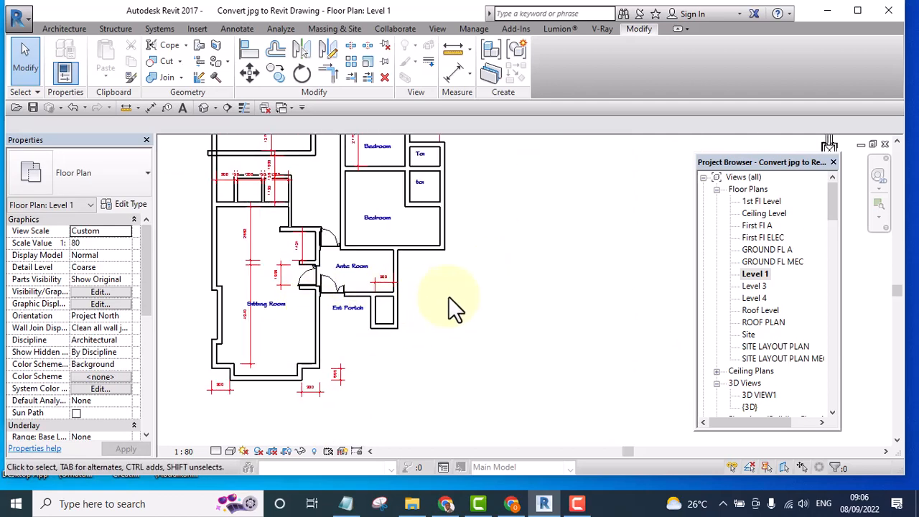
scroll(448, 296, "up", 1)
scroll(289, 281, "up", 1)
middle_click_drag(286, 281, 458, 303)
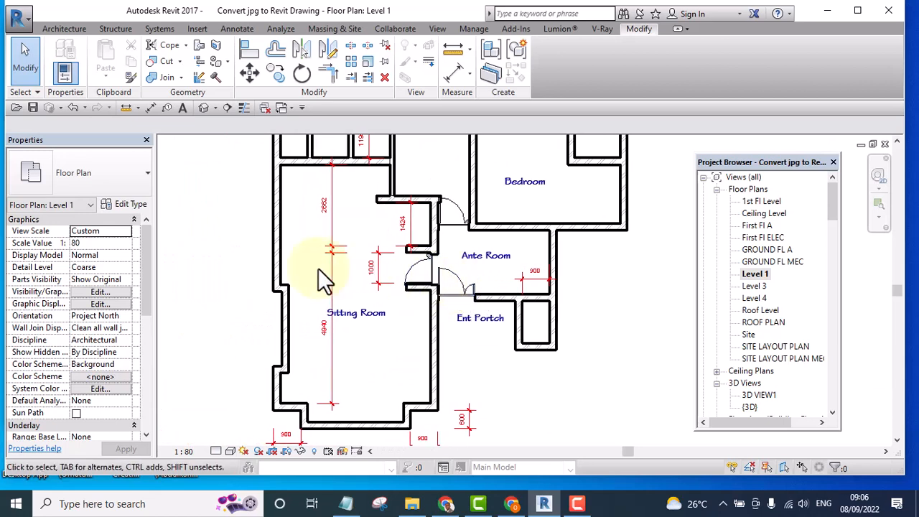